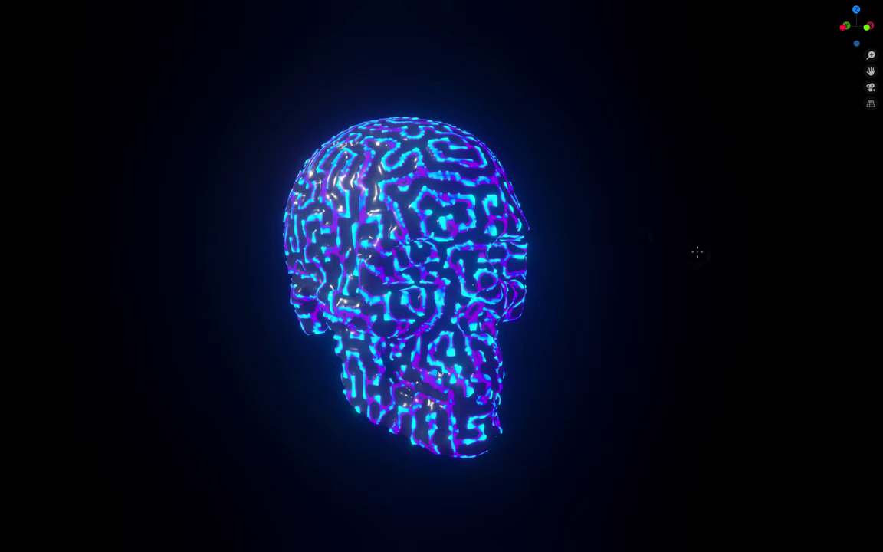
Step: Examine the glowing patterned skull from several angles, leaving the fullscreen viewport for the regular layout
middle_click_drag(641, 286, 497, 294)
middle_click_drag(436, 203, 474, 220)
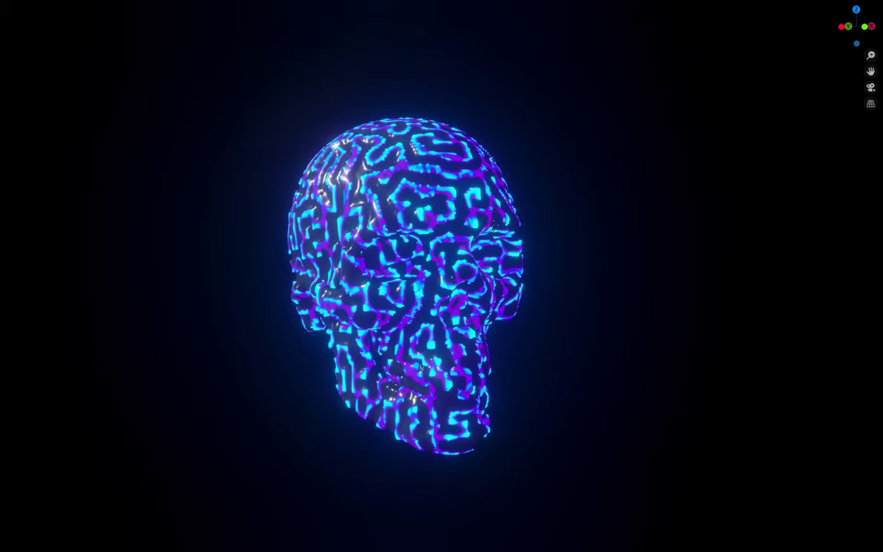
middle_click_drag(492, 237, 505, 238)
scroll(506, 237, "up", 1)
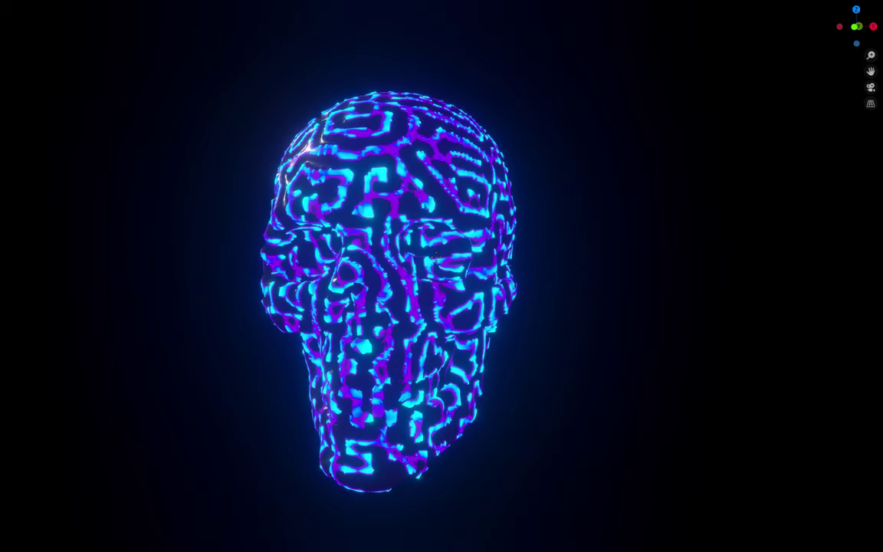
middle_click_drag(467, 260, 498, 255)
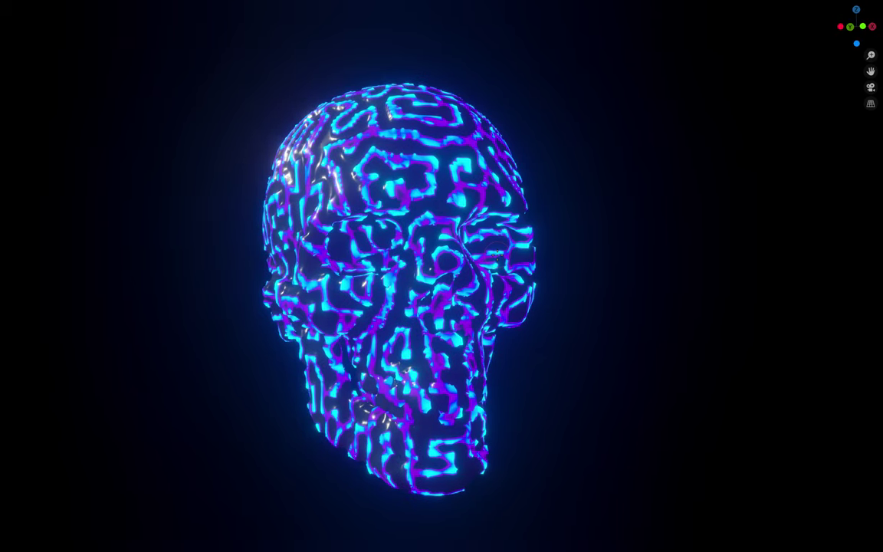
middle_click_drag(515, 257, 546, 263)
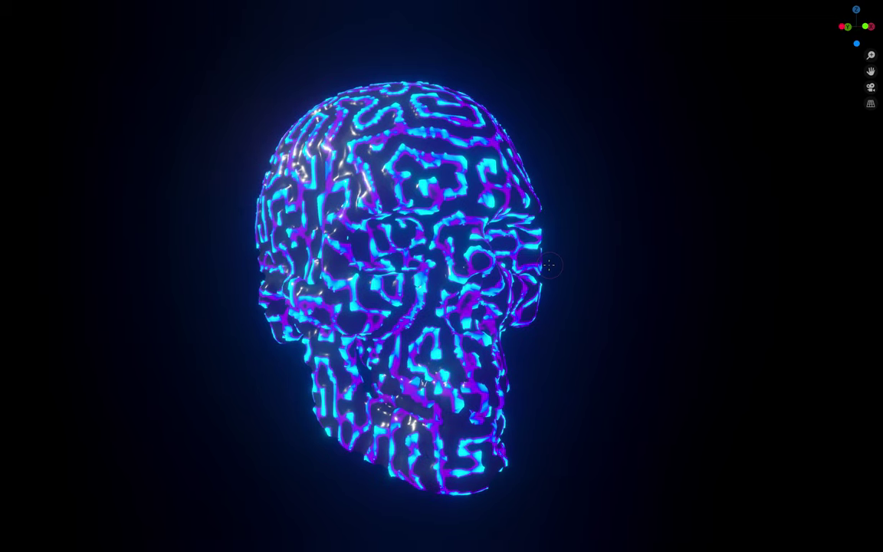
key("ctrl+alt+space")
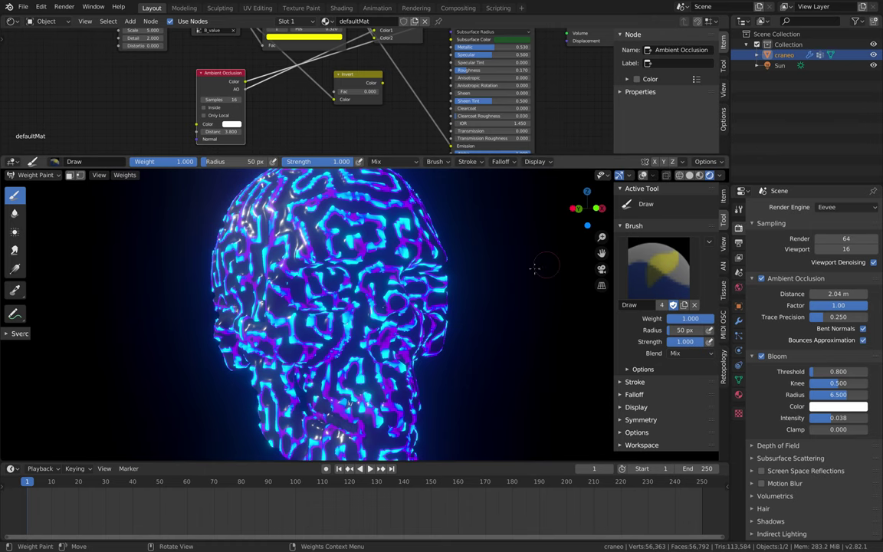
middle_click_drag(474, 292, 490, 190)
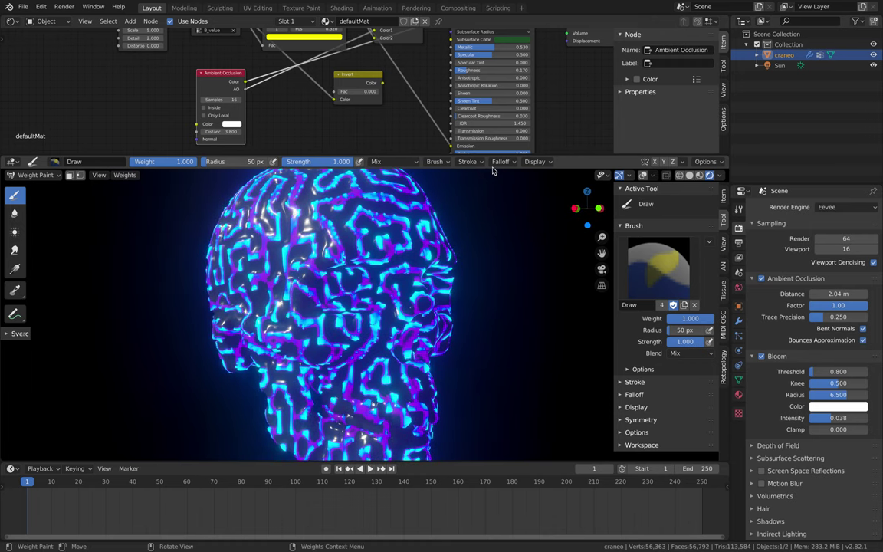
mouse_move(457, 289)
middle_mouse_down()
mouse_move(481, 296)
mouse_move(515, 283)
mouse_move(449, 287)
mouse_move(473, 296)
middle_mouse_up()
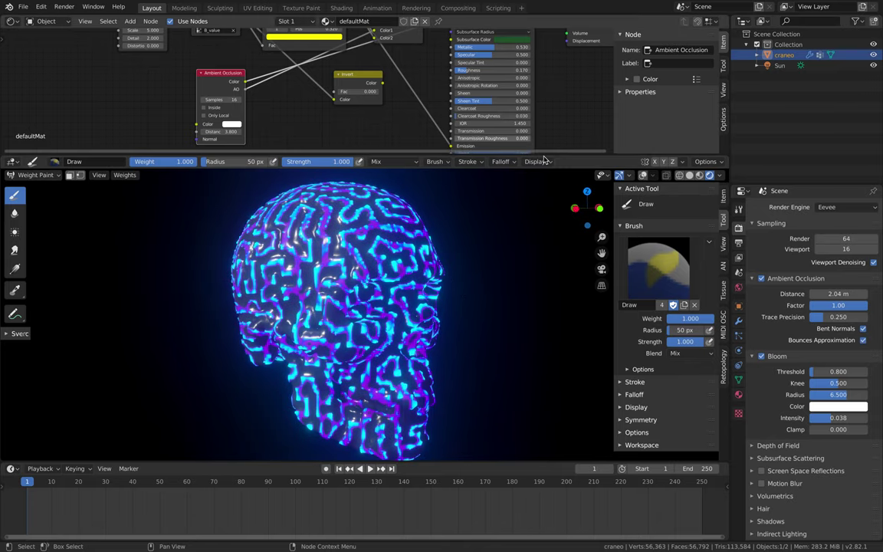
Step: Enlarge the node editor, hide its sidebar, and spread out the Vertex Color, Noise Texture and Principled BSDF nodes
left_click_drag(557, 154, 583, 207)
key("n")
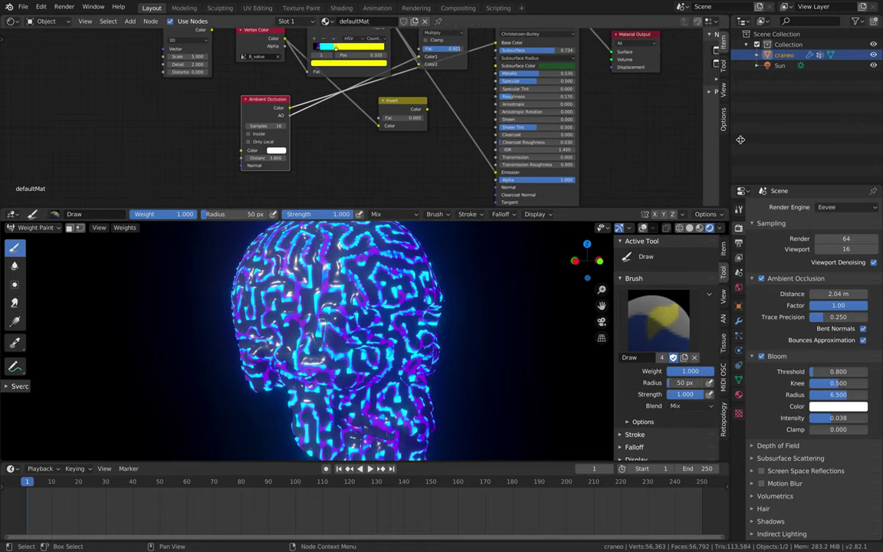
middle_click_drag(407, 156, 396, 191)
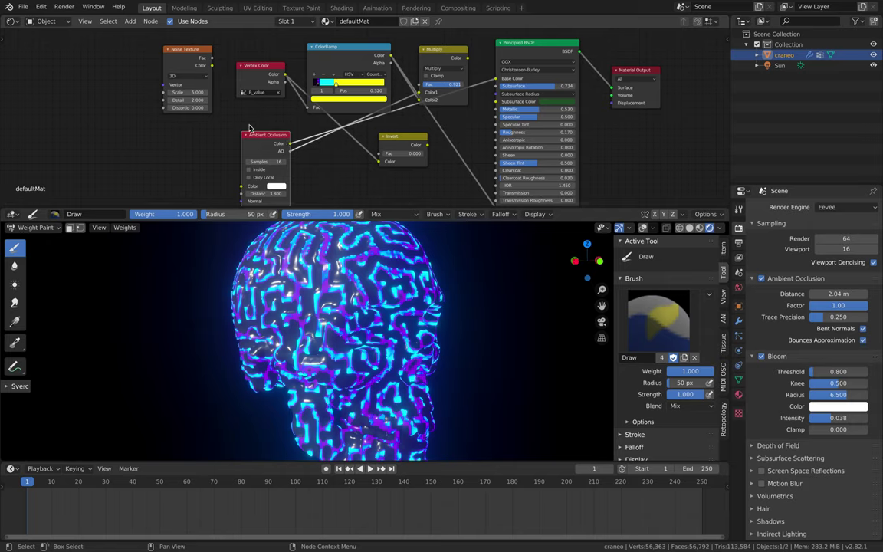
left_click_drag(254, 71, 95, 120)
left_click_drag(179, 52, 174, 42)
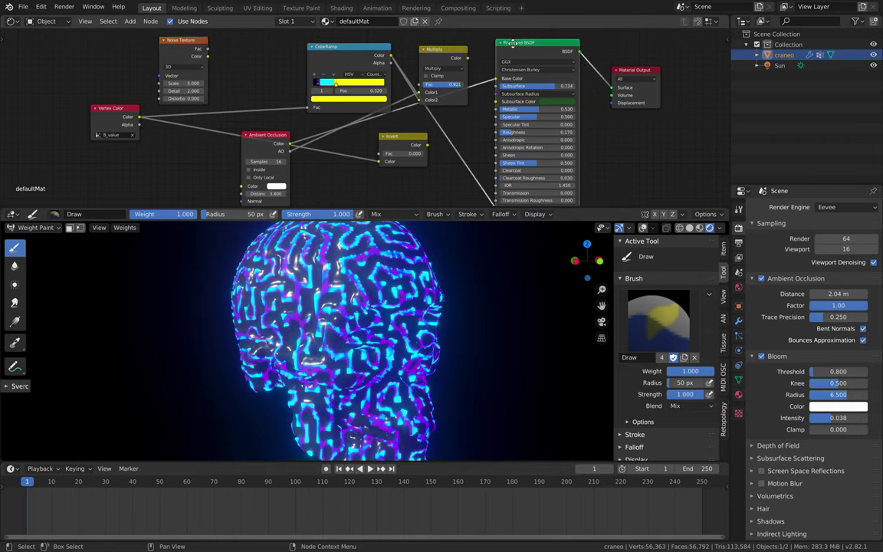
left_click_drag(516, 49, 512, 46)
middle_click_drag(441, 261, 455, 285)
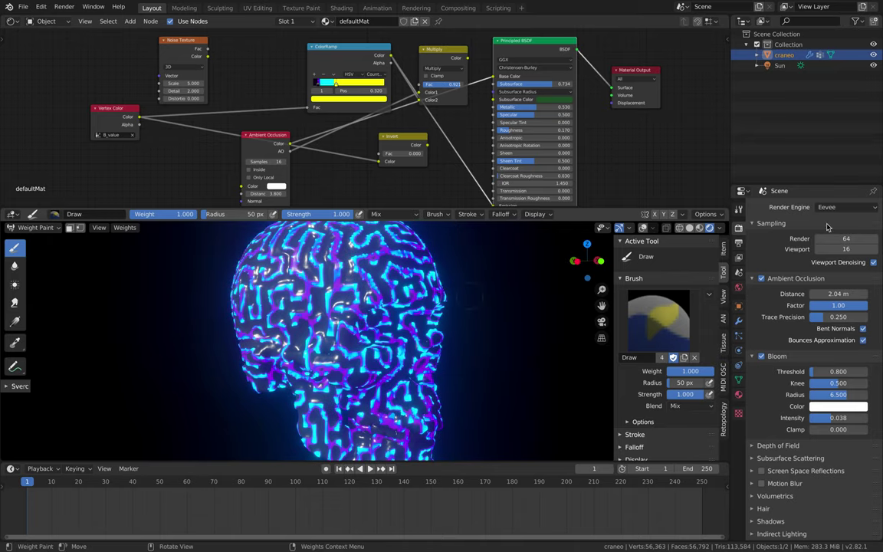
Step: Check the Blender version and build date on the splash screen
left_click(10, 7)
left_click(31, 25)
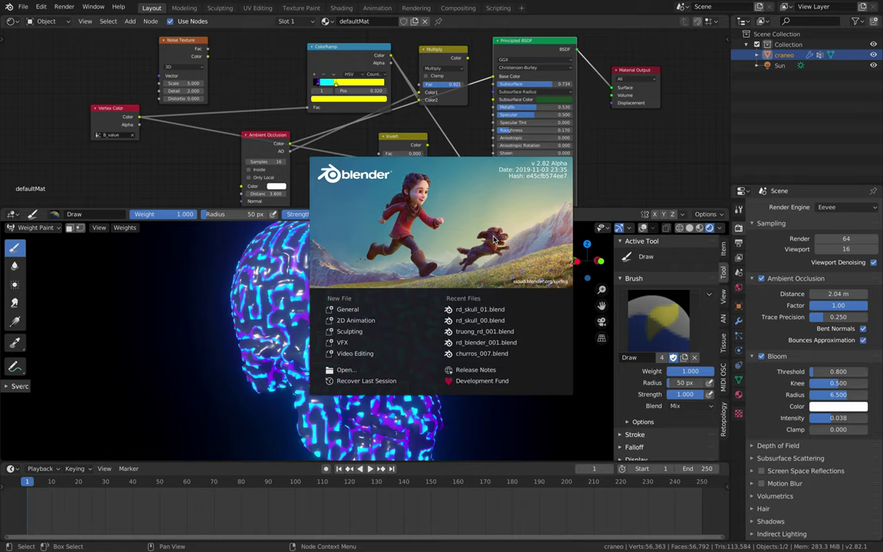
left_click(547, 175)
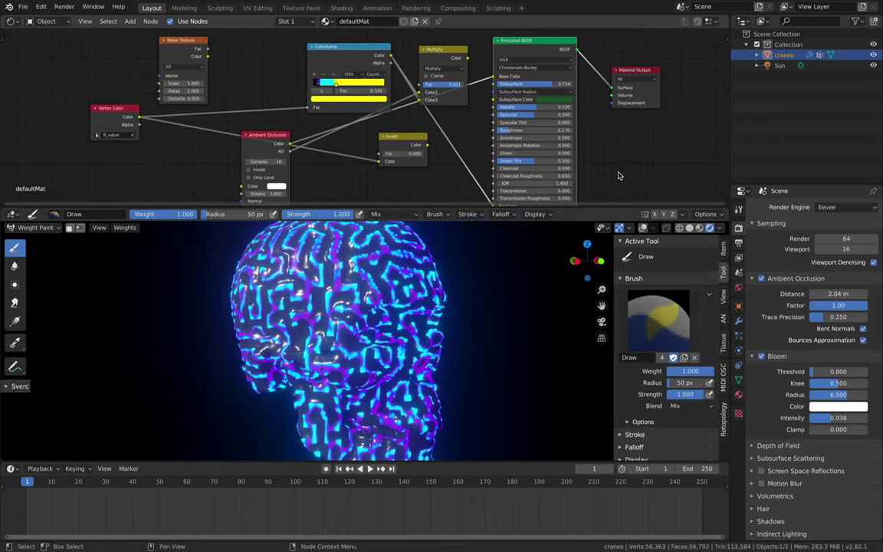
Step: Look up the Tissue add-on in the preferences, read the enabled entry's details, and close the preferences
scroll(560, 161, "down", 1)
left_click(40, 7)
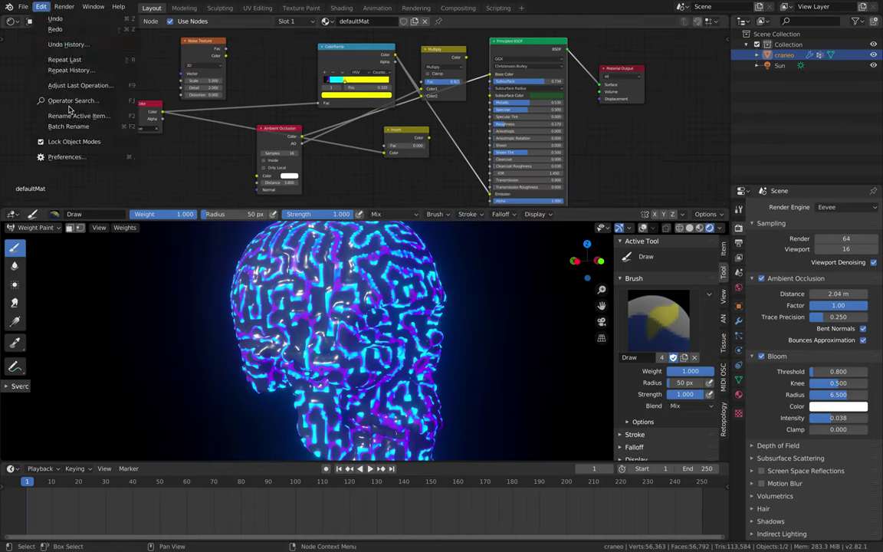
left_click(69, 142)
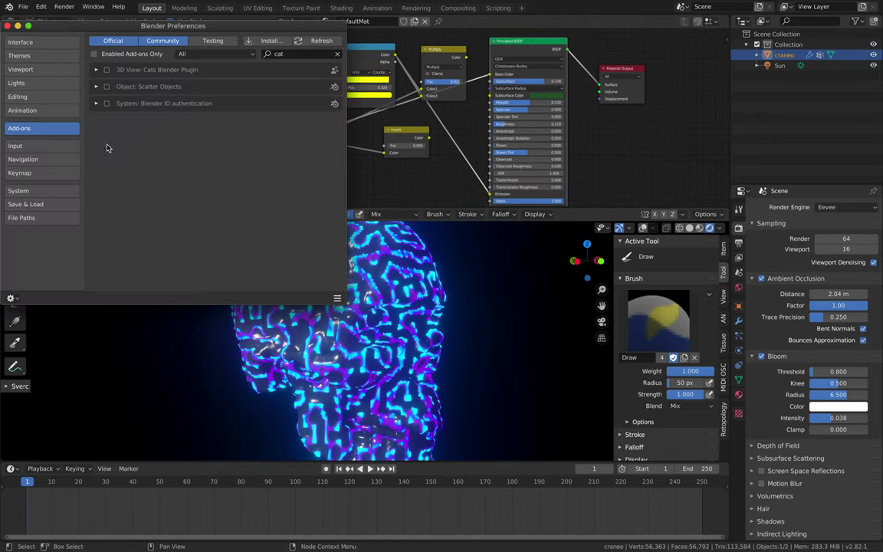
left_click(294, 54)
type("tissue")
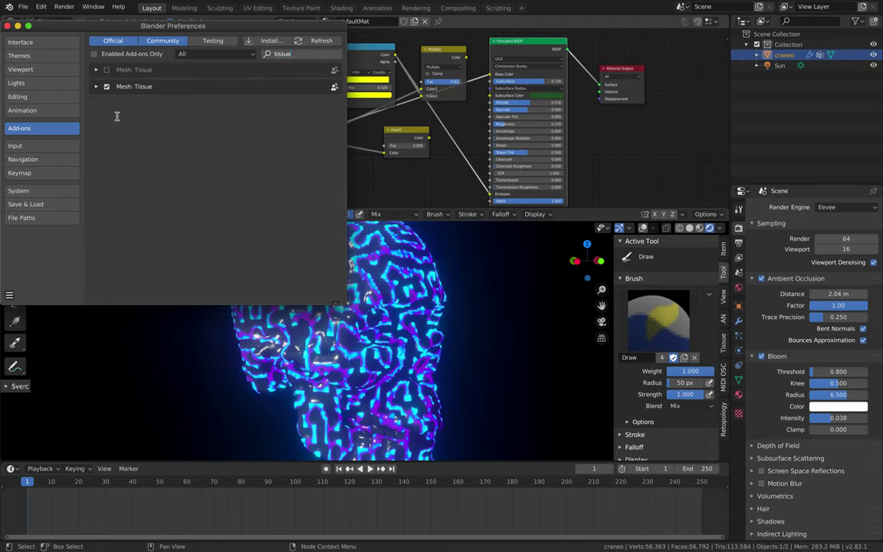
key("Return")
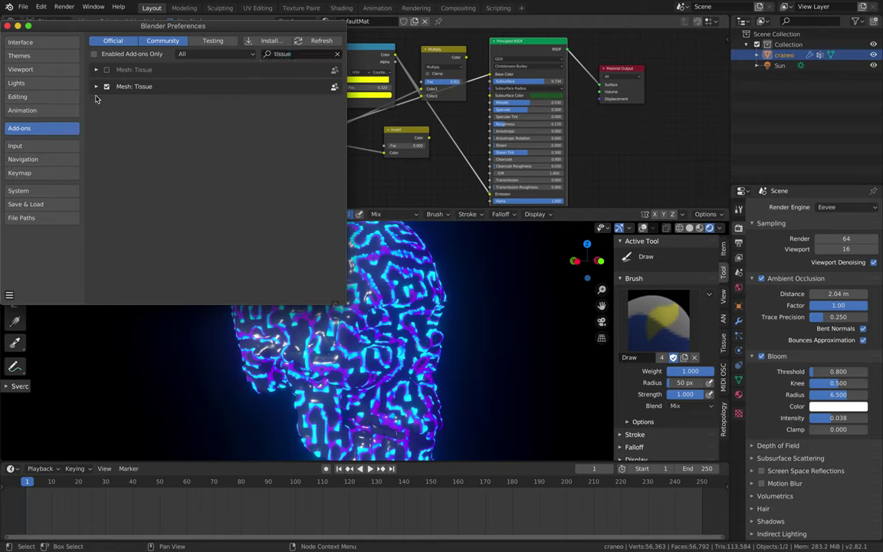
left_click(96, 87)
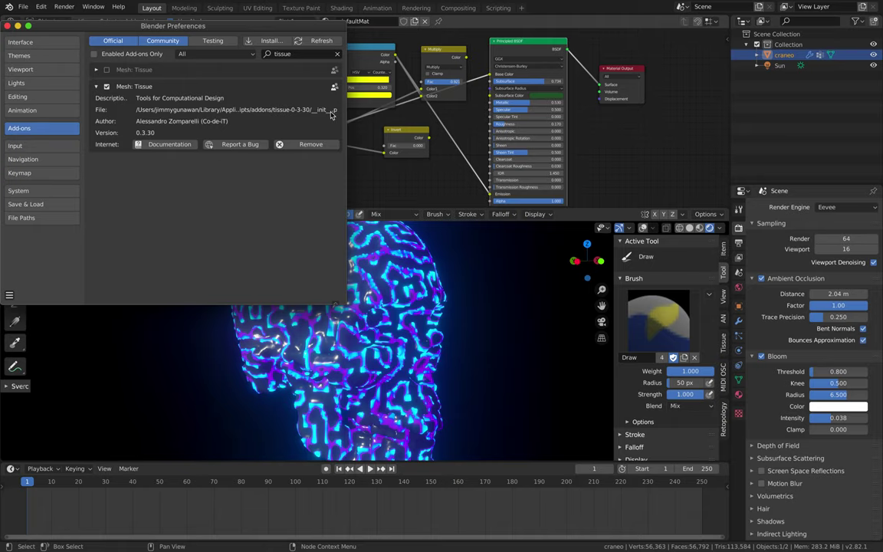
left_click_drag(17, 31, 138, 45)
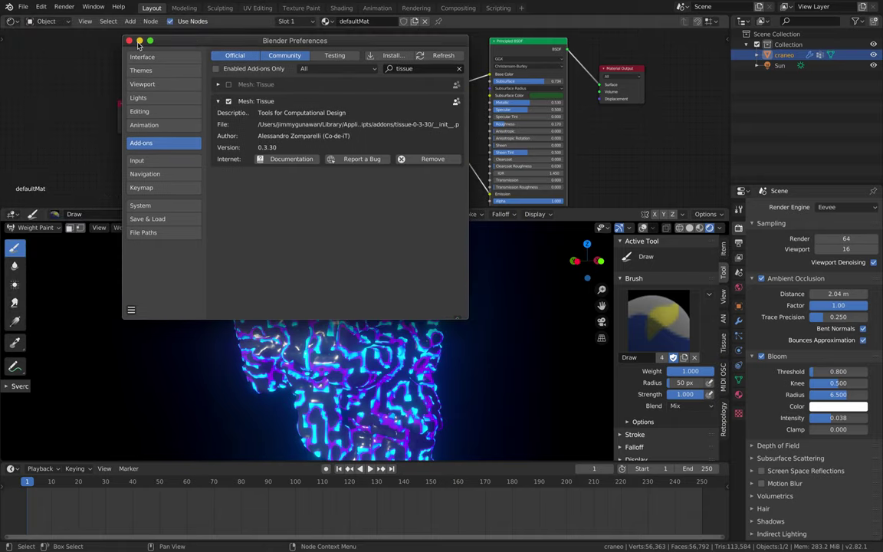
left_click(130, 41)
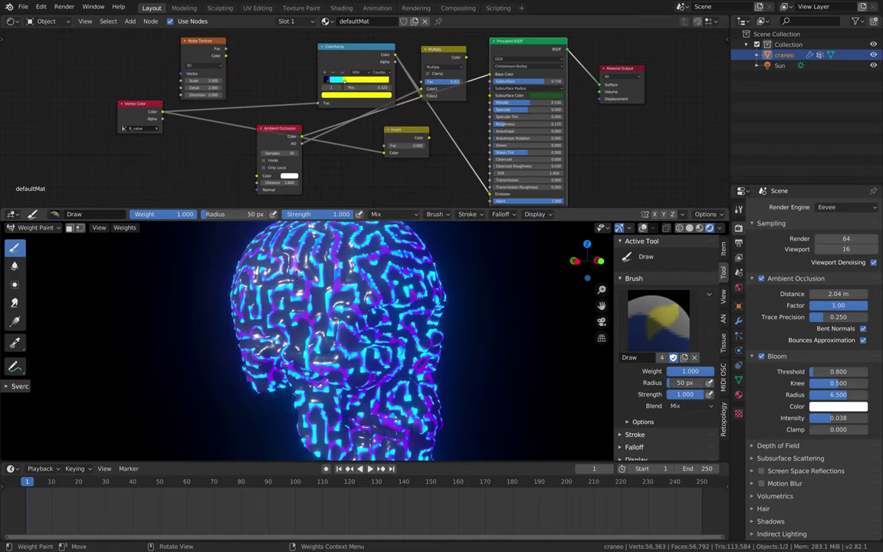
Step: Shrink the node editor and switch the 3D viewport to solid shading to inspect the displaced skull
middle_click_drag(496, 320, 485, 284)
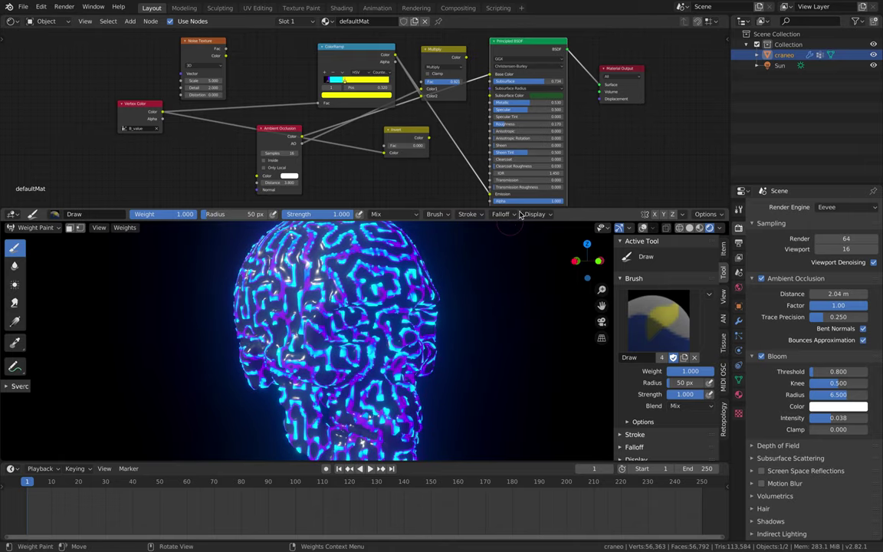
left_click_drag(569, 195, 569, 160)
left_click(700, 192)
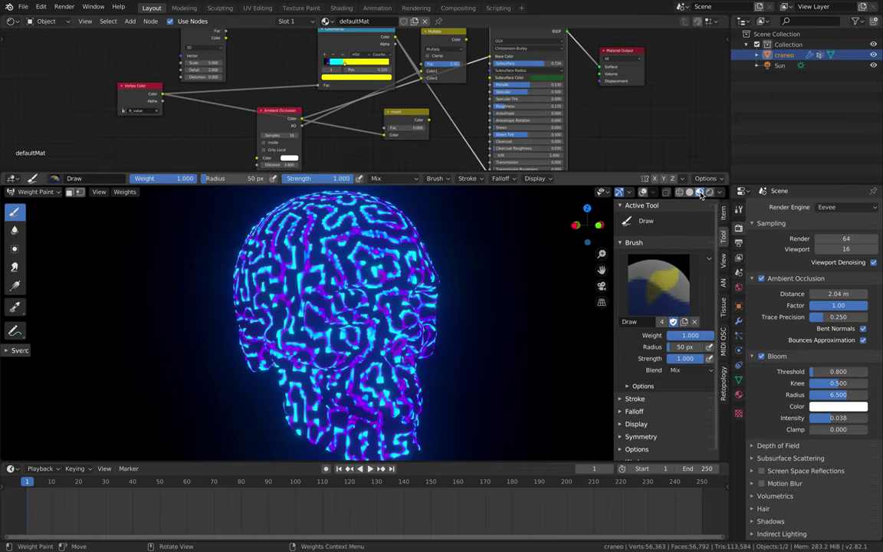
left_click(690, 192)
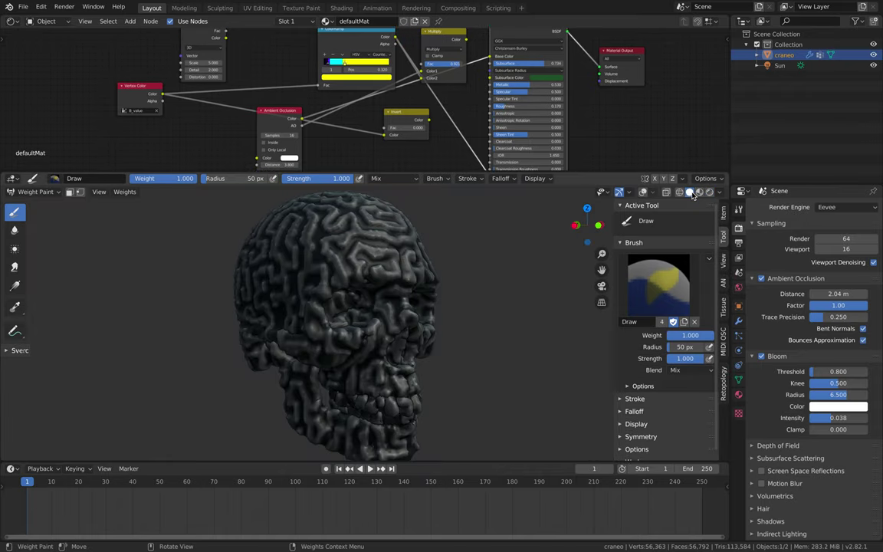
middle_click_drag(459, 273, 300, 266)
middle_click_drag(397, 280, 403, 246)
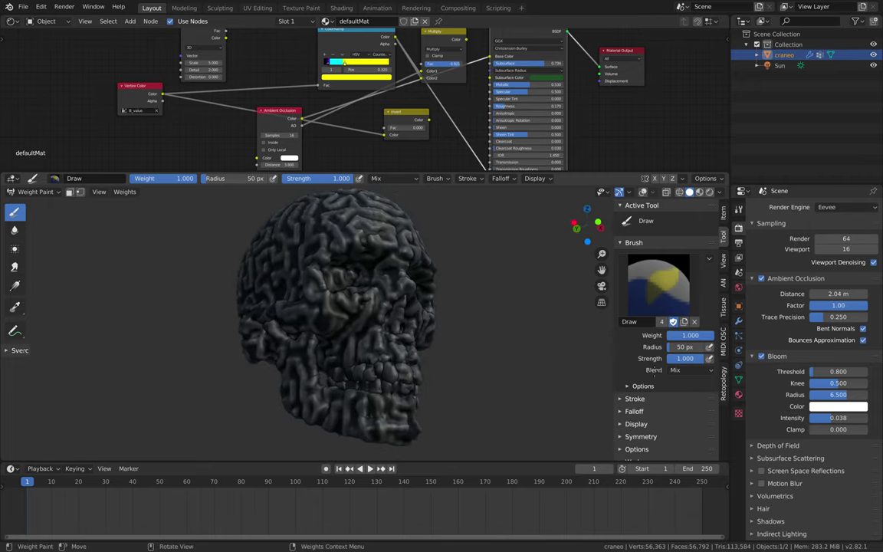
Step: Set the strength of the skull's Displace modifier to 0
left_click(739, 322)
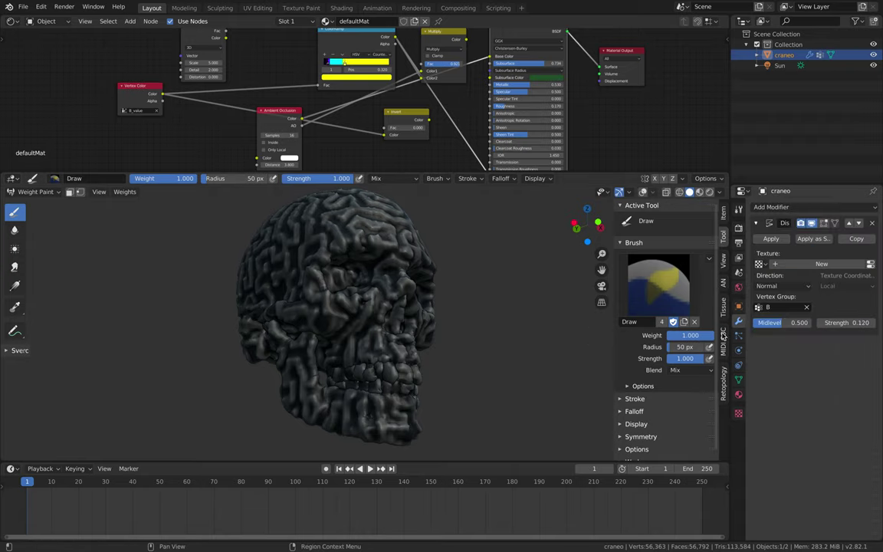
middle_click_drag(460, 329, 494, 334)
left_click_drag(837, 323, 805, 323)
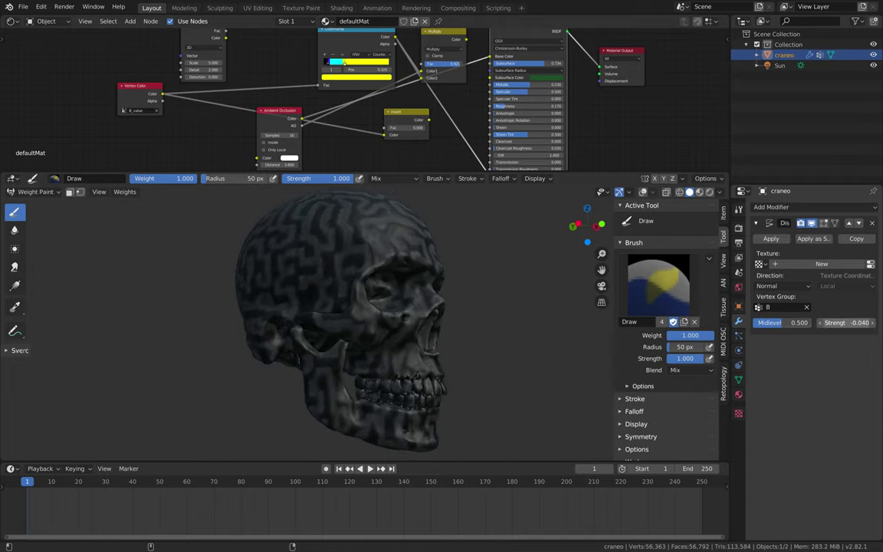
left_click(842, 325)
type("0")
key("Return")
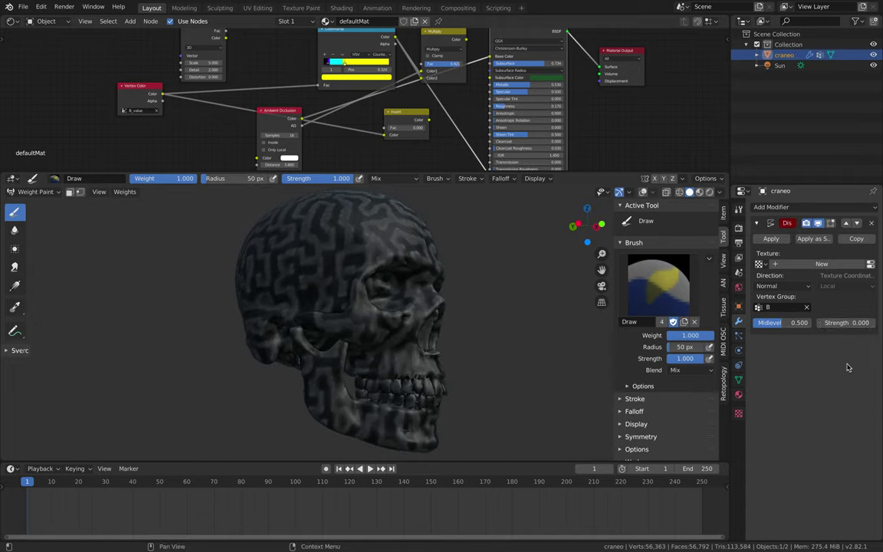
mouse_move(430, 346)
middle_mouse_down()
mouse_move(464, 340)
mouse_move(430, 354)
middle_mouse_up()
mouse_move(844, 323)
left_mouse_down()
mouse_move(863, 323)
mouse_move(843, 322)
left_mouse_up()
left_click(842, 323)
type("0.08")
key("Return")
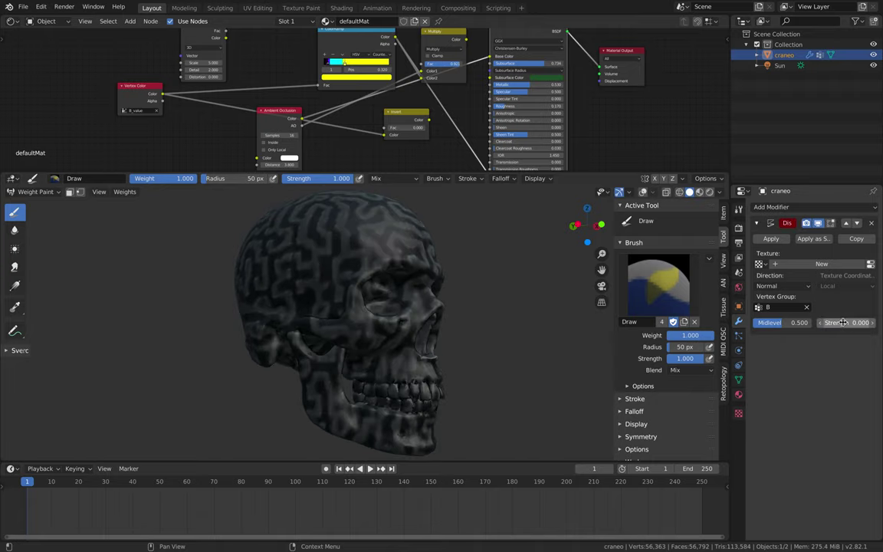
Step: Open the skull's mesh data properties and turn on viewport overlays to show its vertex weights
left_click(738, 379)
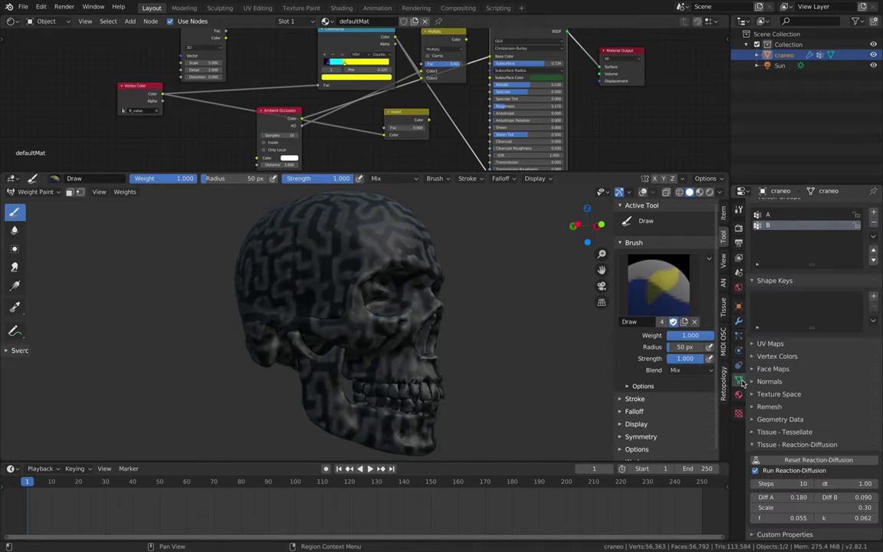
middle_click_drag(381, 259, 396, 271)
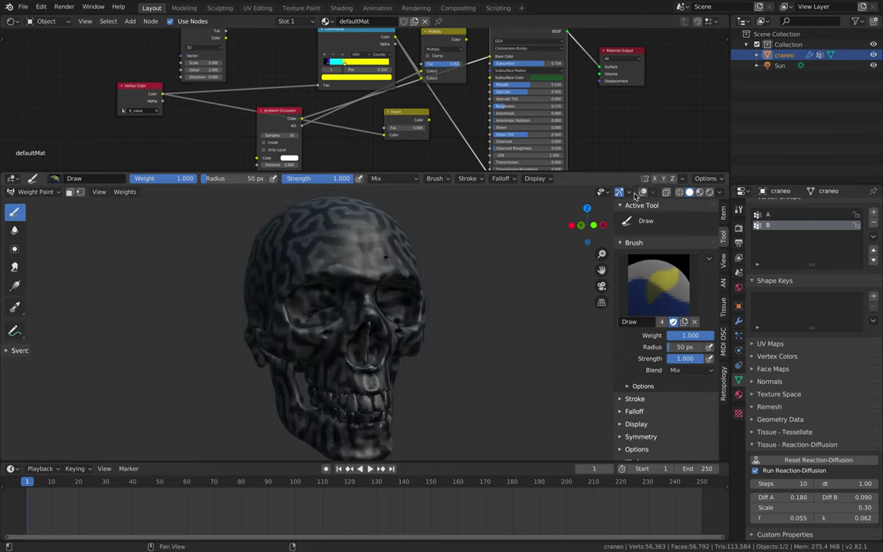
left_click(641, 193)
left_click(642, 193)
left_click(643, 193)
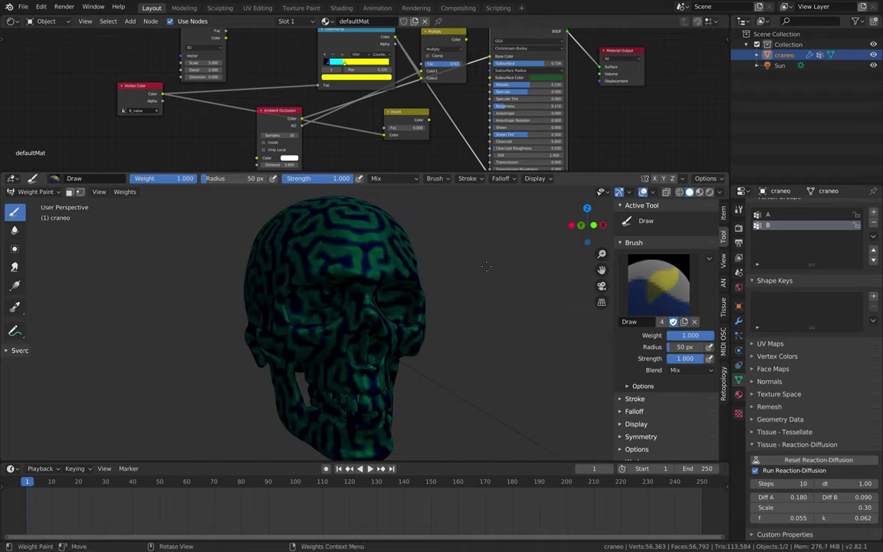
middle_click_drag(491, 230, 382, 188)
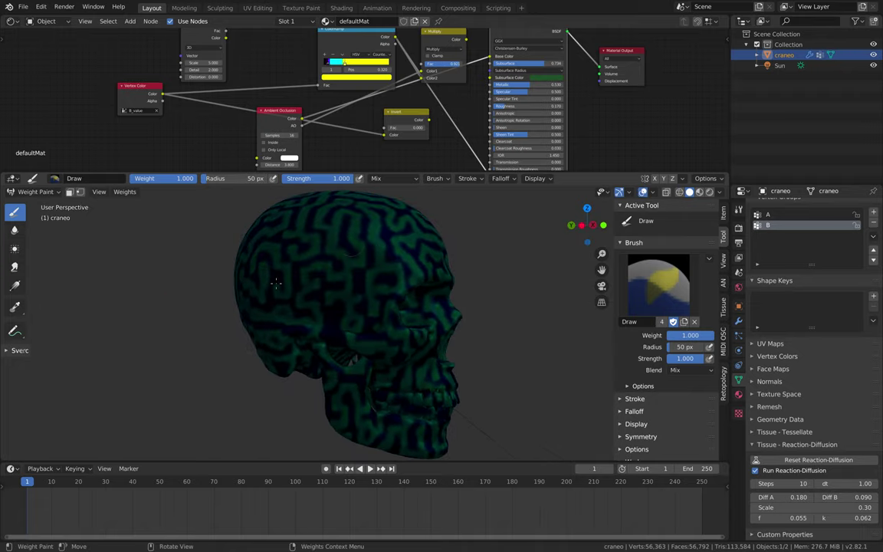
Step: Compare the weights of vertex groups A and B on the skull, leaving group B active
left_click(782, 215)
left_click(781, 223)
left_click(778, 215)
middle_click_drag(453, 289, 329, 278)
left_click(767, 224)
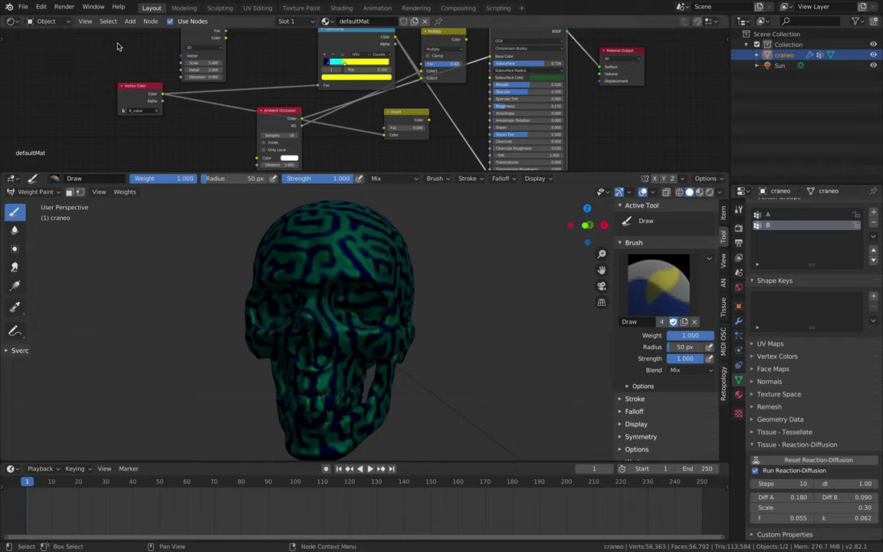
Step: Expand the skull's Vertex Colors and review the B_value layer alongside the vertex groups and material nodes
middle_click_drag(99, 68, 89, 75)
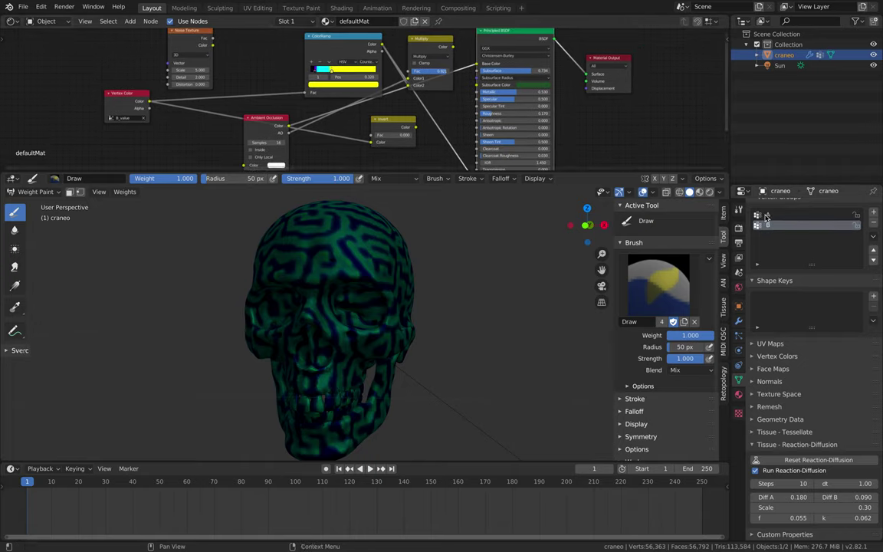
middle_click_drag(460, 310, 537, 310)
left_click(776, 355)
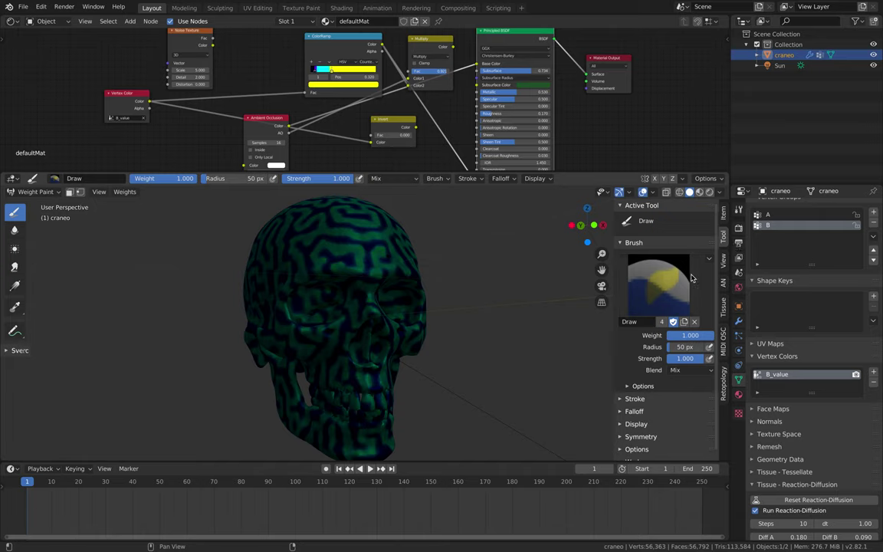
scroll(803, 254, "up", 1)
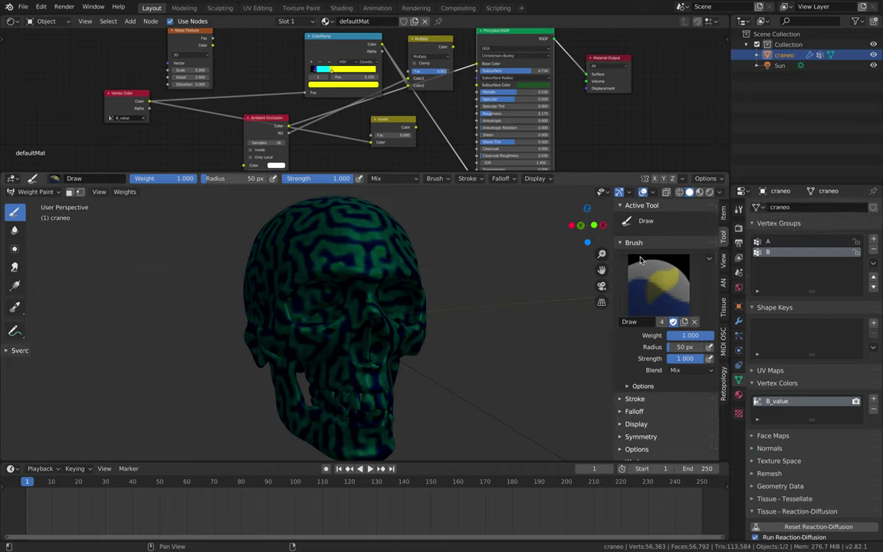
Step: Delete vertex groups B and A from the skull
left_click(873, 253)
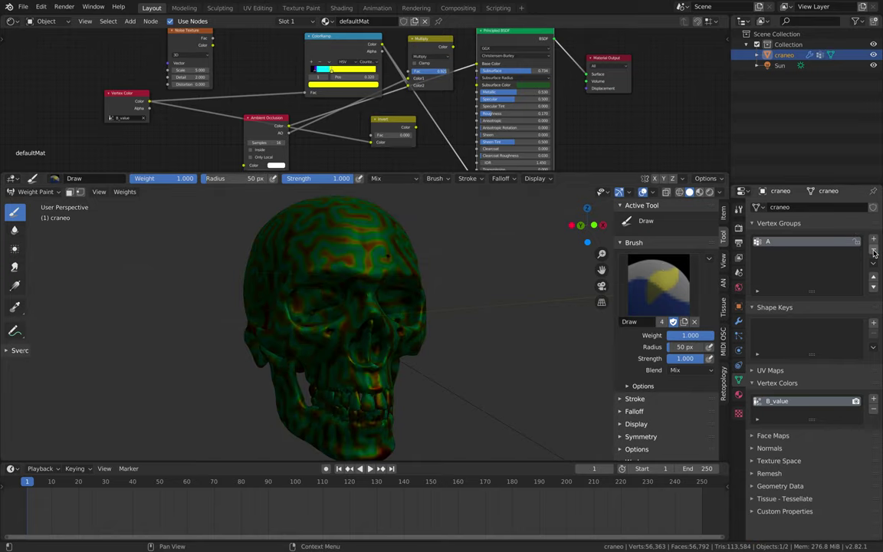
left_click(873, 253)
mouse_move(414, 355)
middle_mouse_down()
mouse_move(418, 347)
mouse_move(357, 310)
mouse_move(406, 346)
middle_mouse_up()
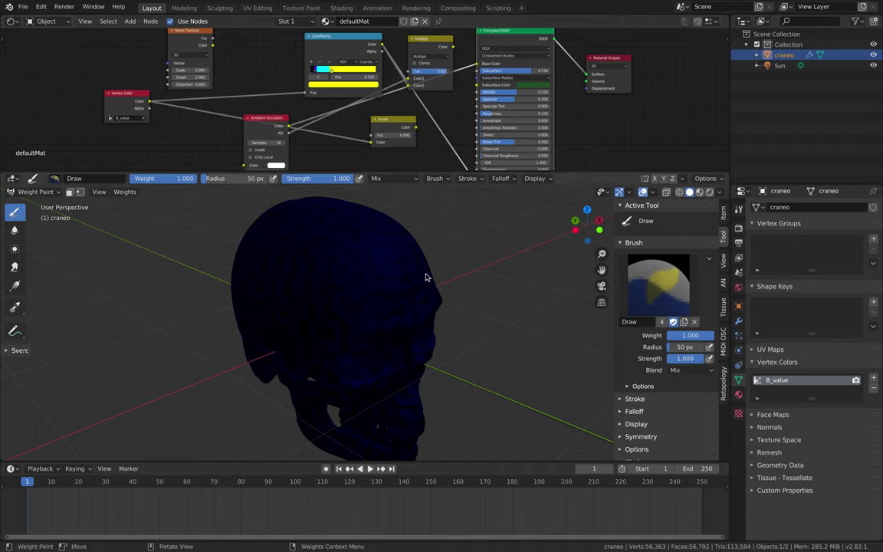
Step: Try painting weights on the skull's forehead without the A and B groups, and delete the vertex group this creates
mouse_move(380, 265)
left_mouse_down()
mouse_move(349, 234)
mouse_move(326, 261)
mouse_move(376, 268)
left_mouse_up()
mouse_move(255, 281)
left_mouse_down()
mouse_move(285, 291)
mouse_move(374, 253)
mouse_move(394, 275)
left_mouse_up()
middle_click_drag(423, 272, 378, 265)
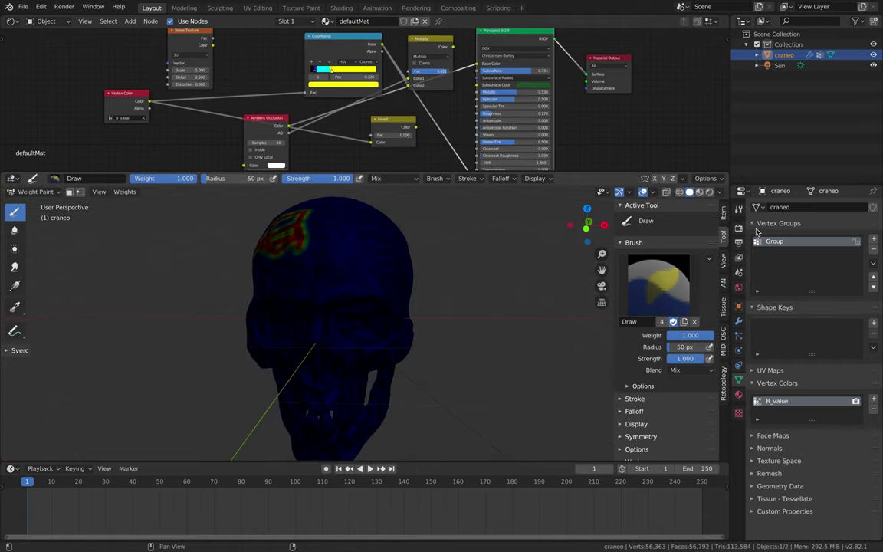
left_click(872, 250)
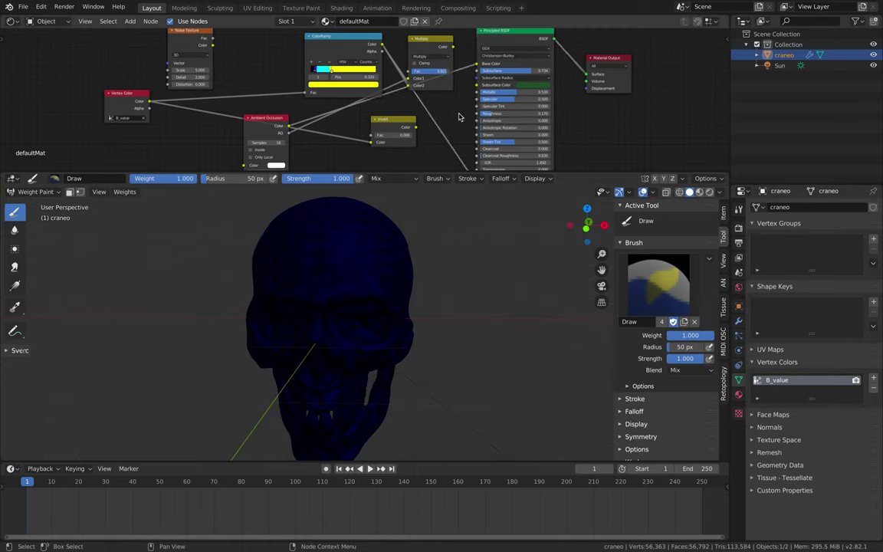
Step: Show the Tissue tools for the skull and switch from Weight Paint to Object Mode
middle_click_drag(460, 115, 449, 90)
key("a")
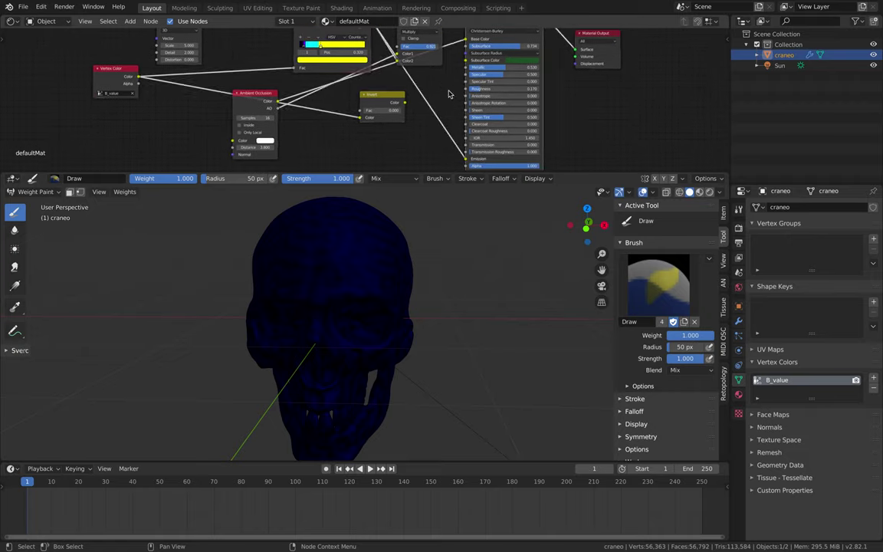
middle_click_drag(469, 331, 516, 339)
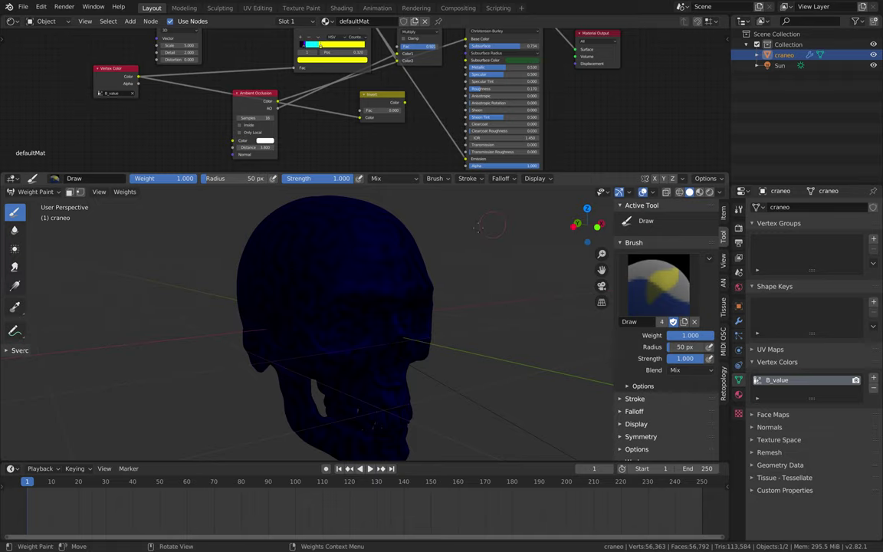
left_click(724, 309)
left_click(52, 191)
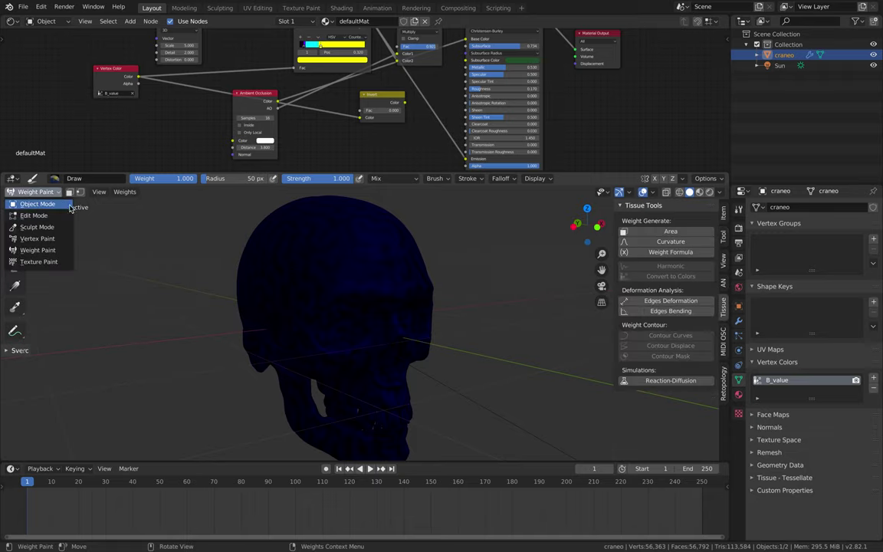
left_click(37, 203)
Step: Remove the B_value vertex color layer from the skull and inspect the clean mesh
middle_click_drag(261, 275, 406, 268)
middle_click_drag(345, 73, 337, 96)
middle_click_drag(230, 76, 197, 29)
middle_click_drag(444, 265, 418, 276)
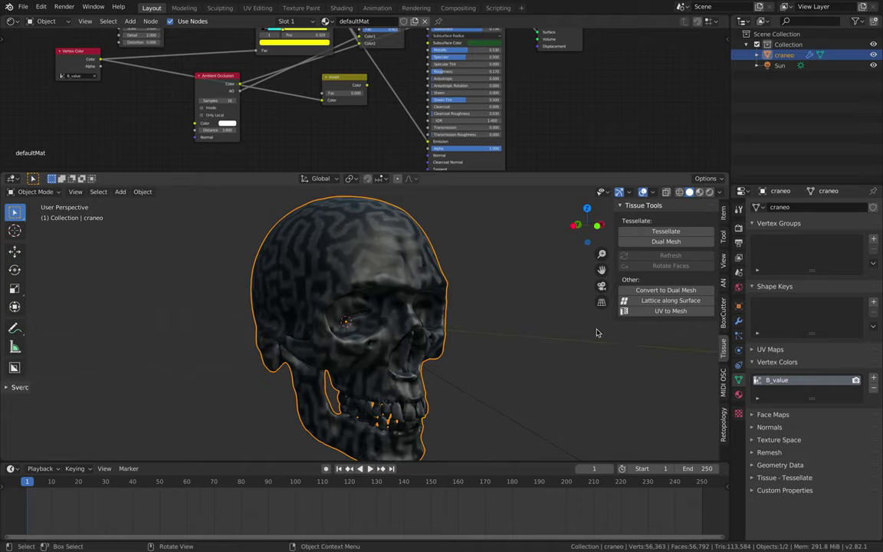
left_click(874, 391)
middle_click_drag(468, 306, 517, 311)
middle_click_drag(477, 314, 433, 325)
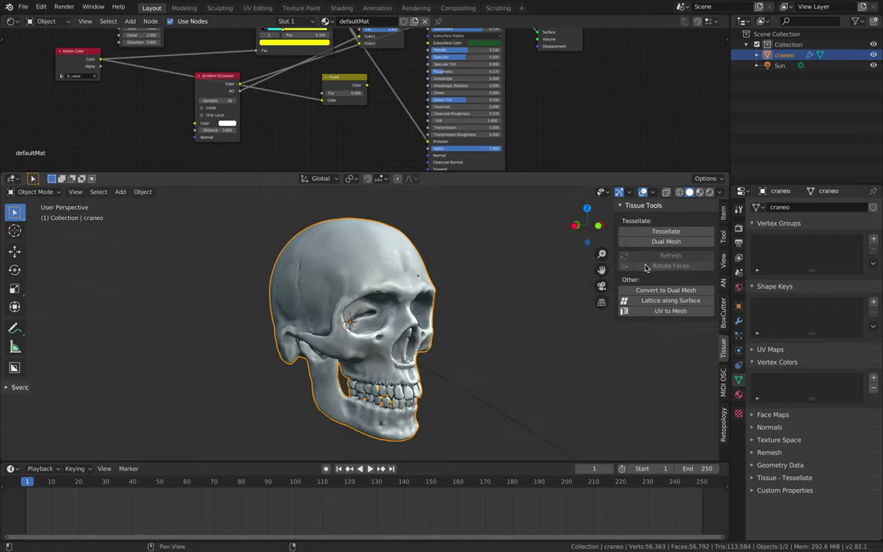
middle_click_drag(468, 276, 387, 305)
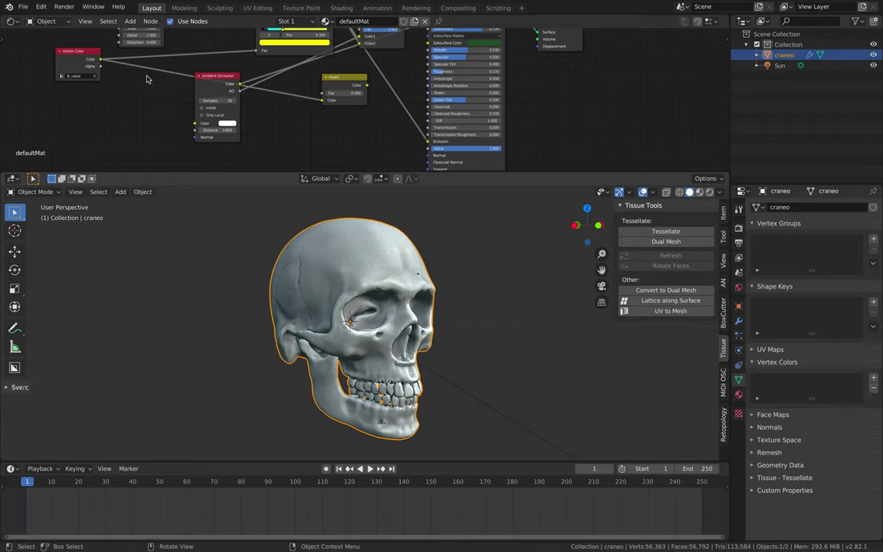
Step: Save the scene as a new file named rd_skull_02.blend
left_click(23, 7)
left_click(56, 87)
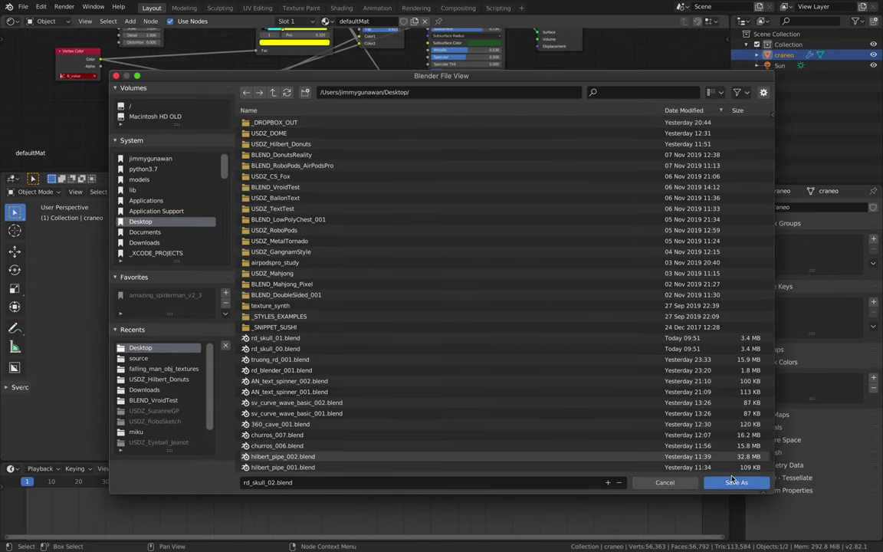
left_click(735, 482)
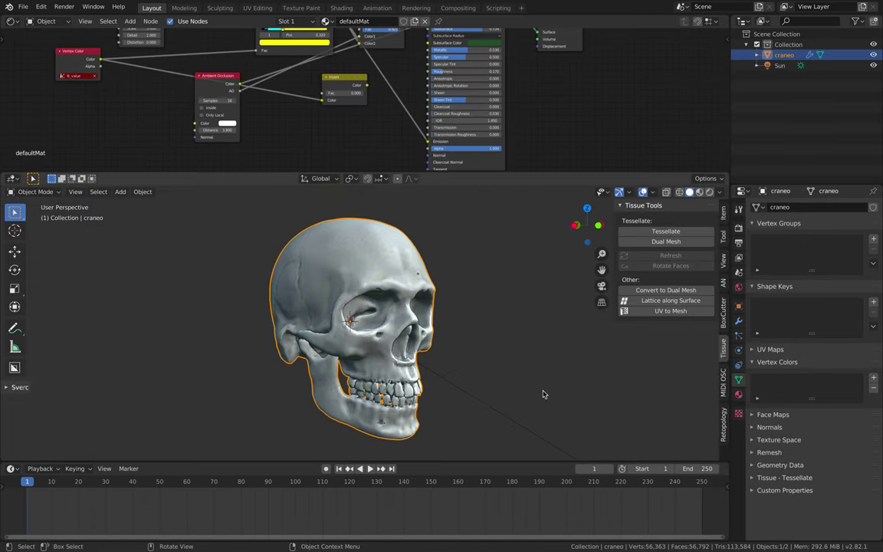
Step: Switch the skull to Weight Paint mode
left_click(44, 192)
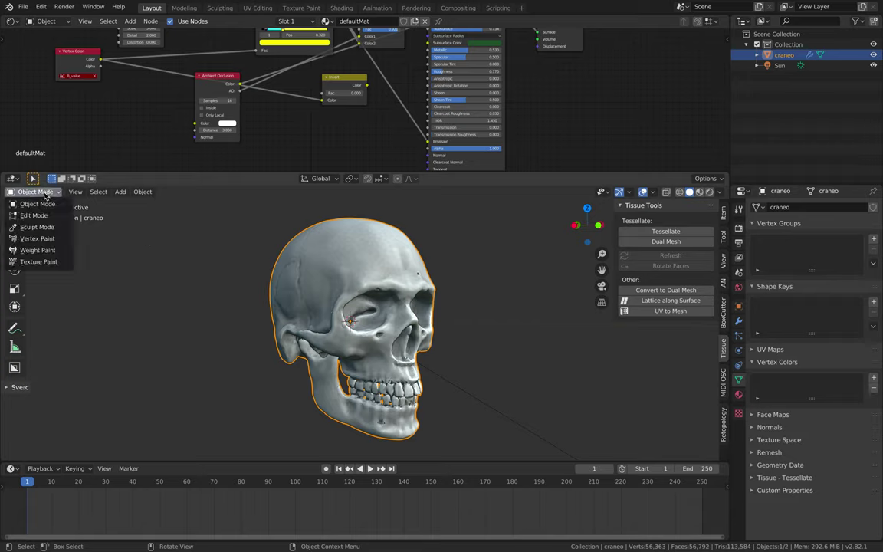
left_click(42, 250)
mouse_move(276, 287)
middle_mouse_down()
mouse_move(384, 292)
mouse_move(310, 292)
mouse_move(268, 279)
middle_mouse_up()
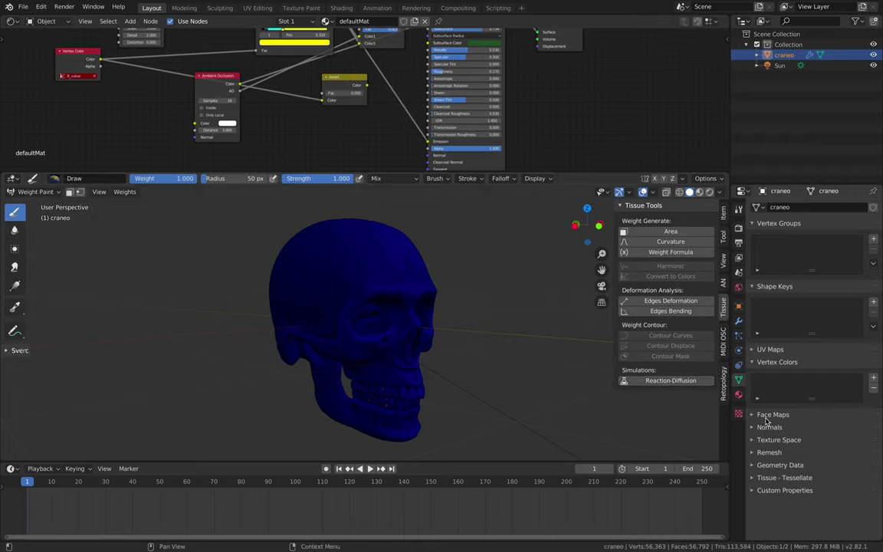
left_click(788, 478)
left_click(787, 480)
left_click(787, 492)
left_click(787, 491)
left_click(785, 480)
left_click(784, 477)
Step: Start Tissue's Reaction-Diffusion on the skull and place its settings directly below the Vertex Groups
left_click(673, 381)
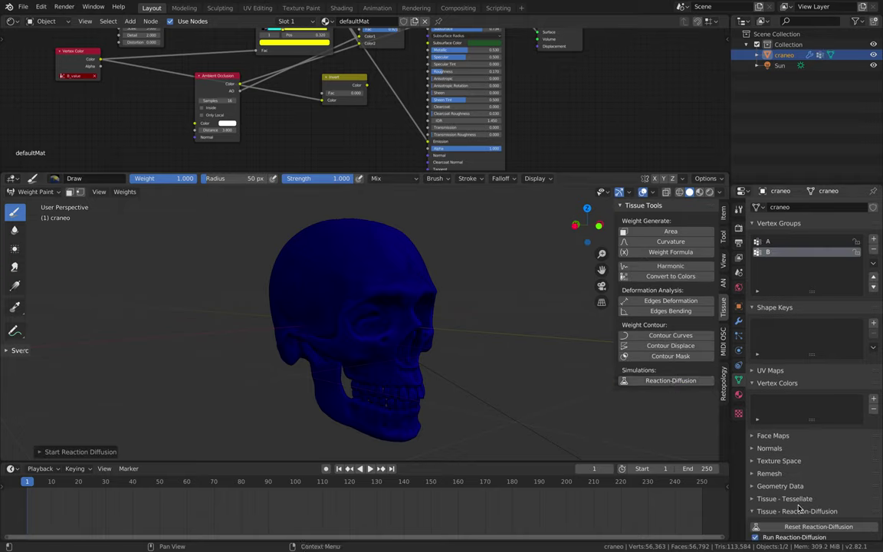
scroll(799, 509, "down", 2)
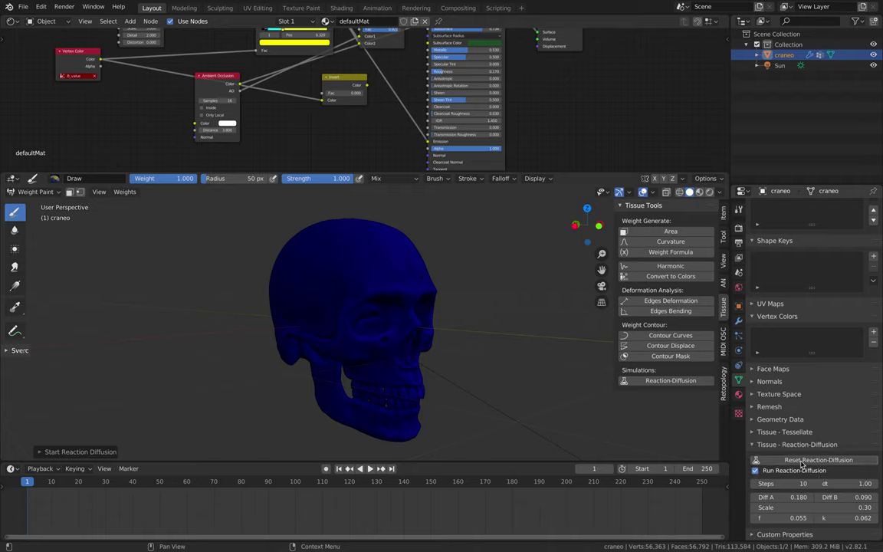
left_click_drag(876, 446, 874, 316)
scroll(872, 332, "up", 2)
scroll(874, 386, "up", 1)
left_click_drag(873, 381, 810, 307)
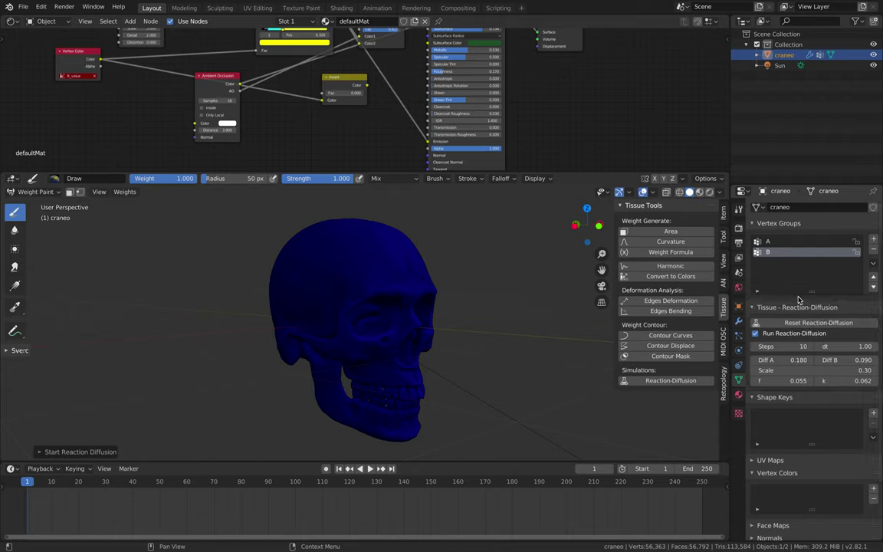
Step: Compare the initial weights of the newly generated vertex groups A and B, leaving B active
middle_click_drag(374, 237, 364, 240)
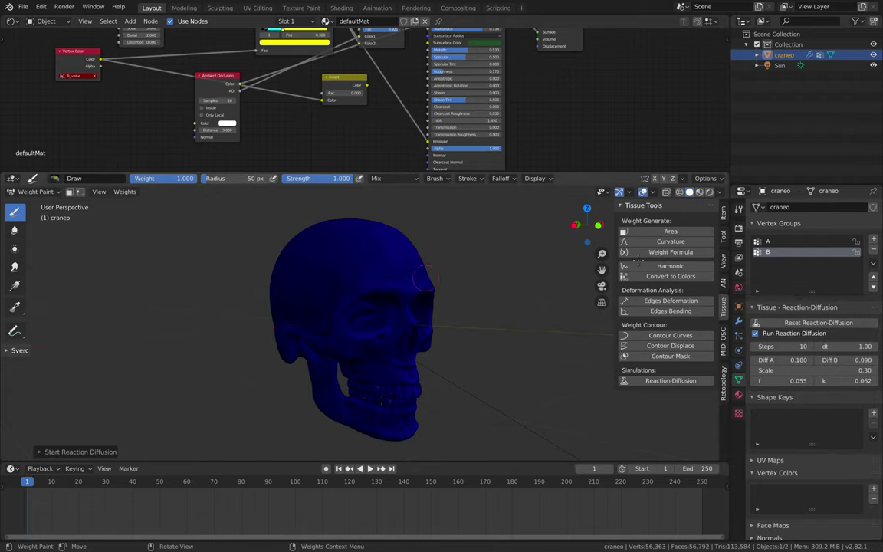
left_click(801, 242)
left_click(801, 252)
middle_click_drag(360, 243, 456, 284)
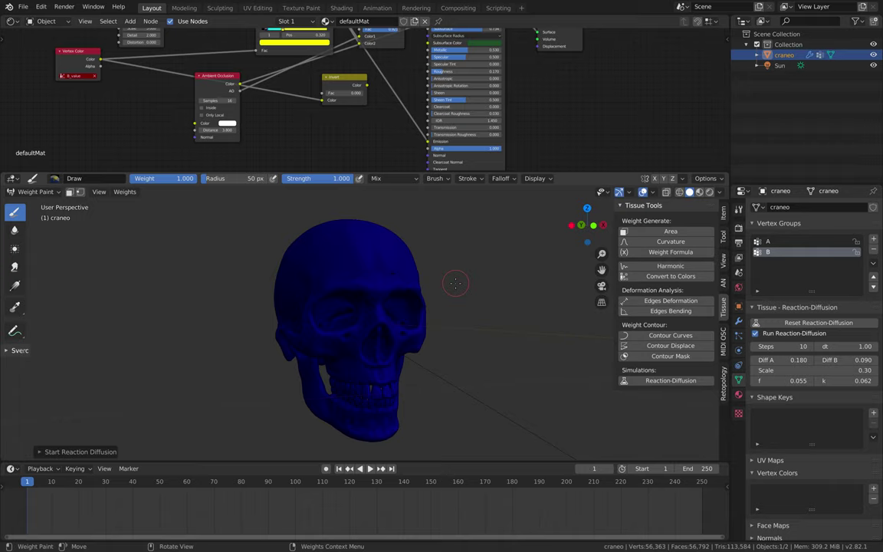
left_click(771, 243)
left_click(768, 252)
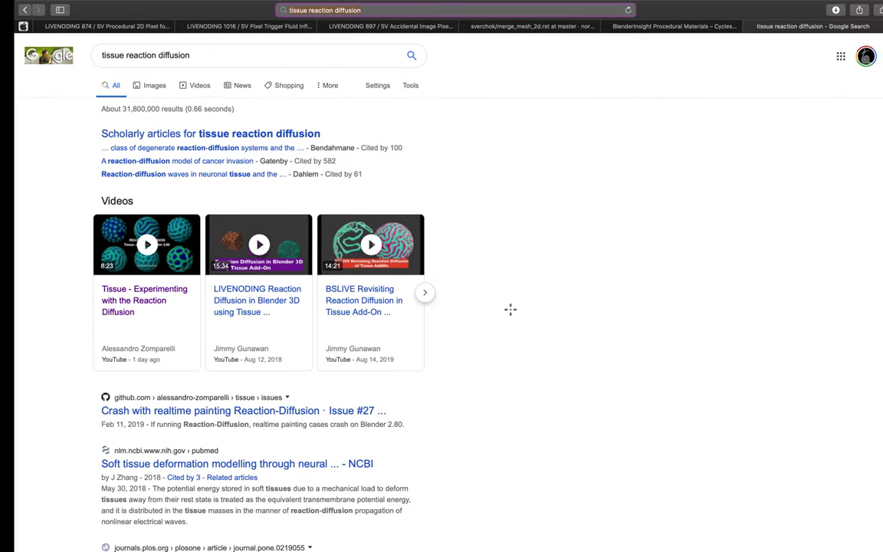
Step: Switch to the web browser, search Google for "snake pattern" in a new tab and look through the image results
mouse_move(164, 248)
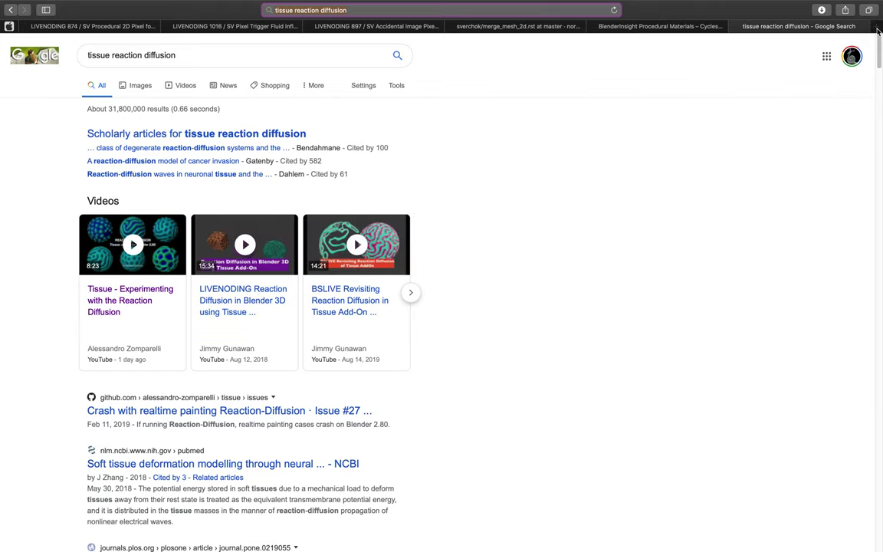
key("super+t")
type("snake pattern")
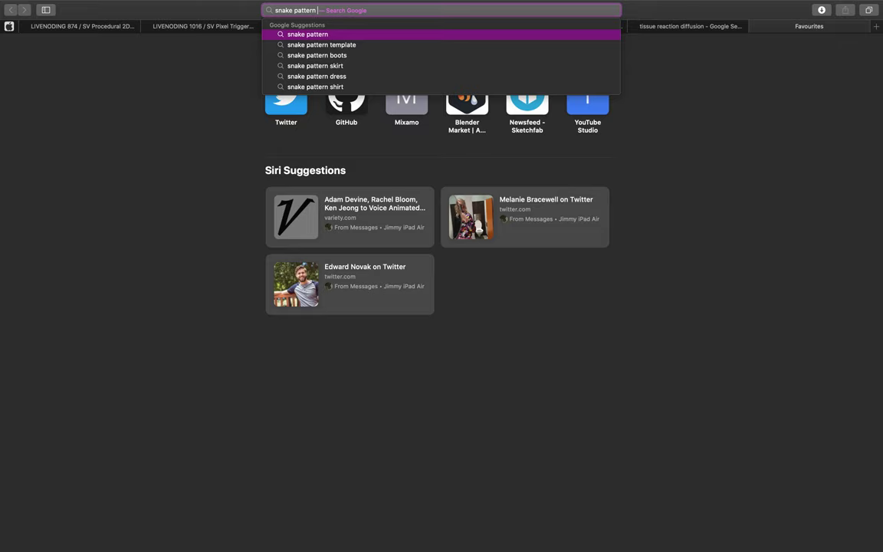
key("Return")
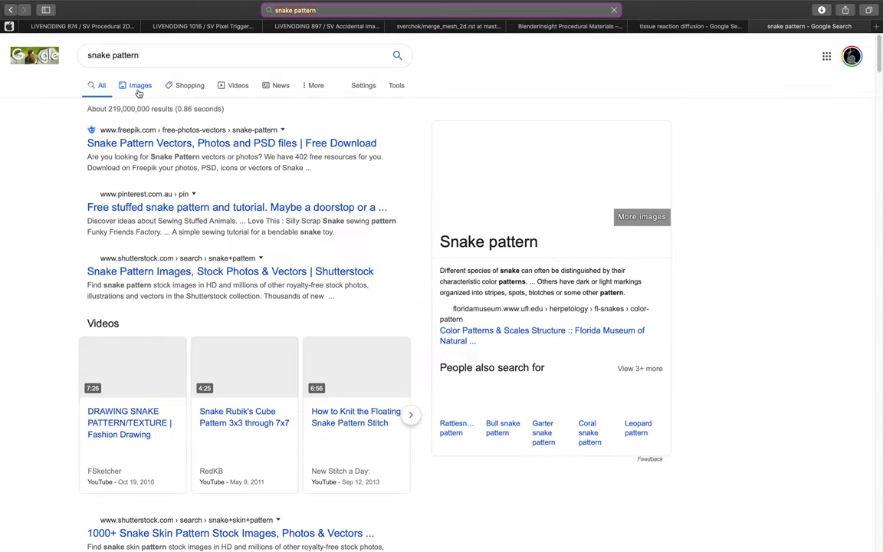
left_click(139, 93)
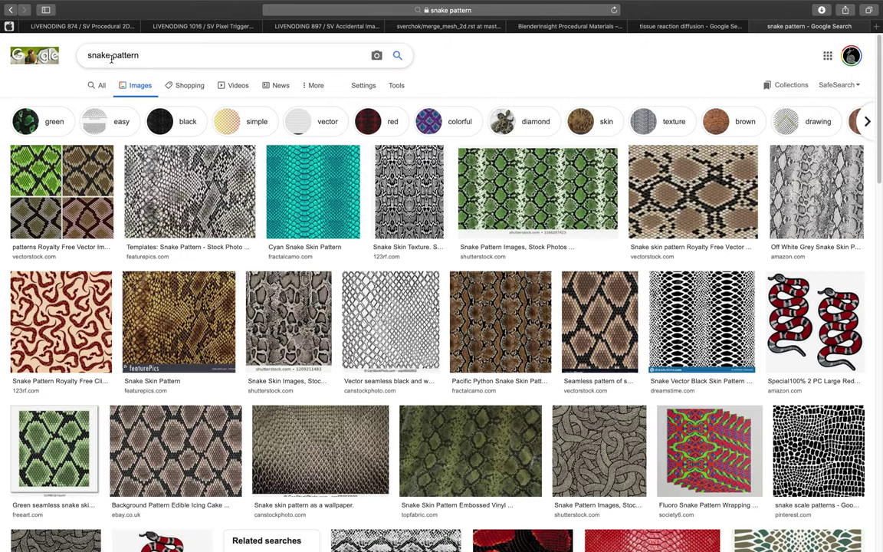
scroll(76, 326, "down", 5)
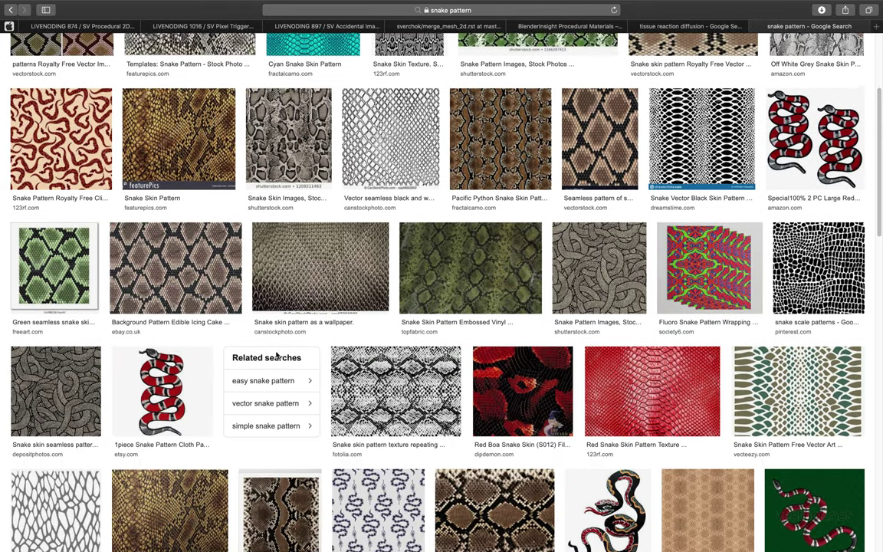
scroll(258, 327, "up", 5)
Step: Change the image search to "poisonous snake pattern" and browse the natural skin patterns
left_click(99, 56)
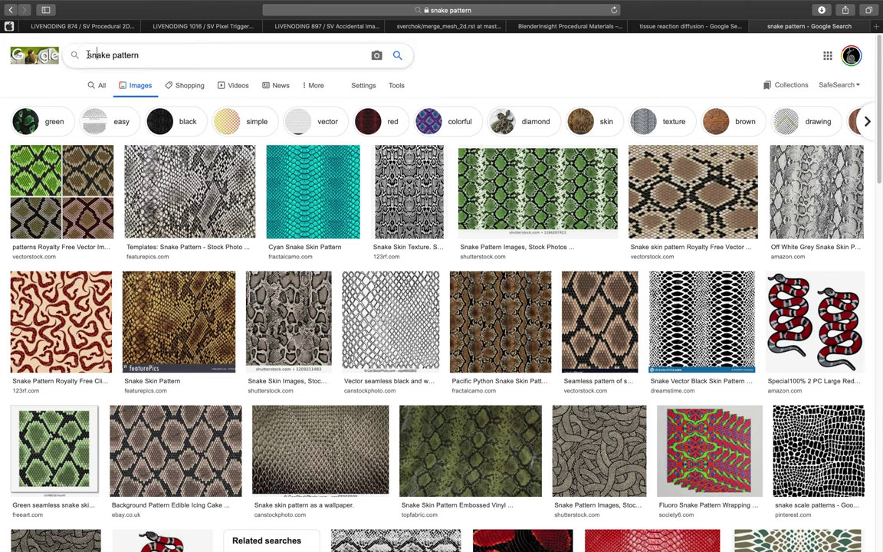
type("poi")
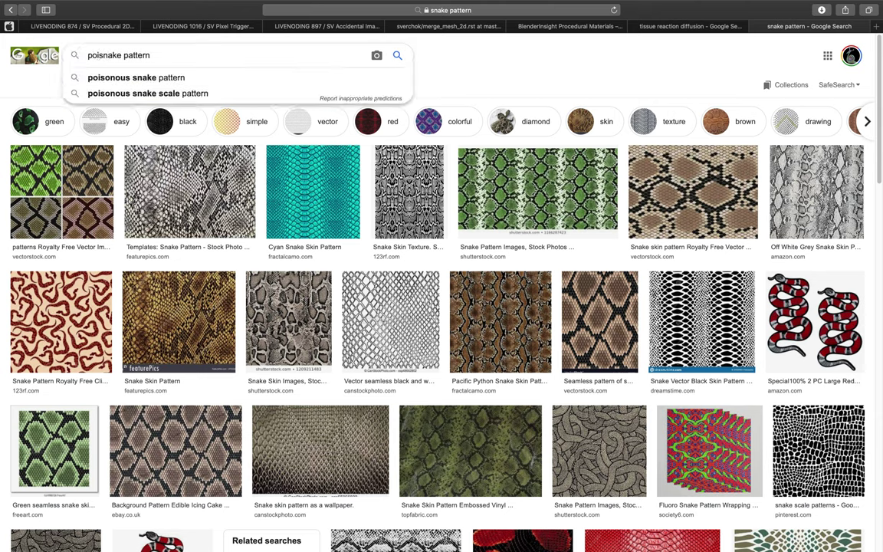
type("sonous")
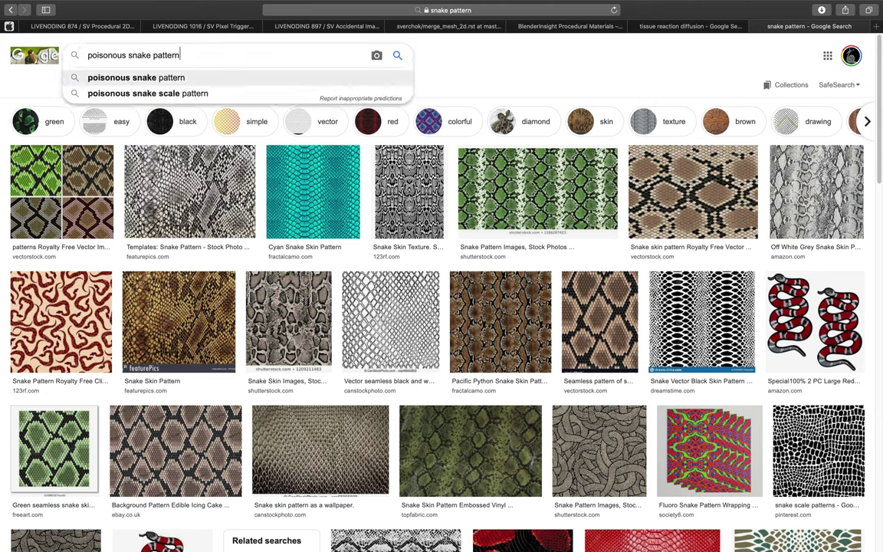
key("Return")
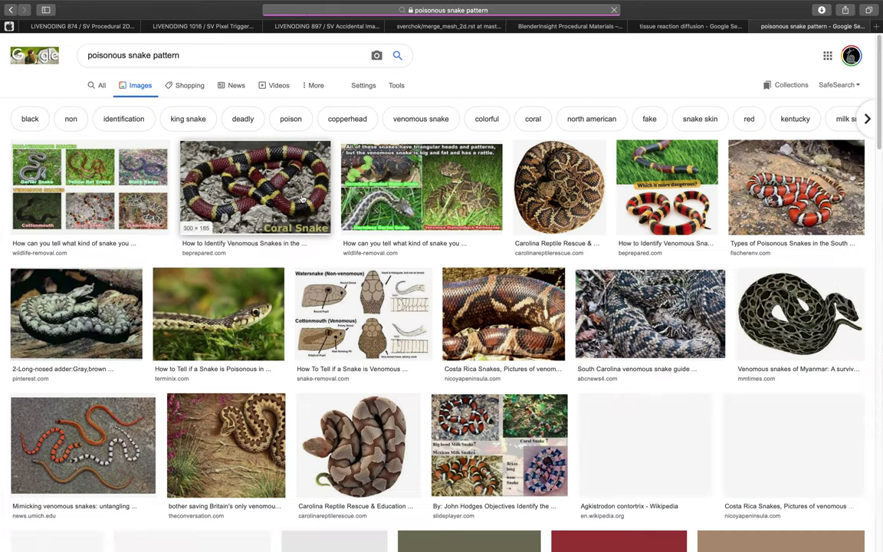
scroll(340, 331, "down", 5)
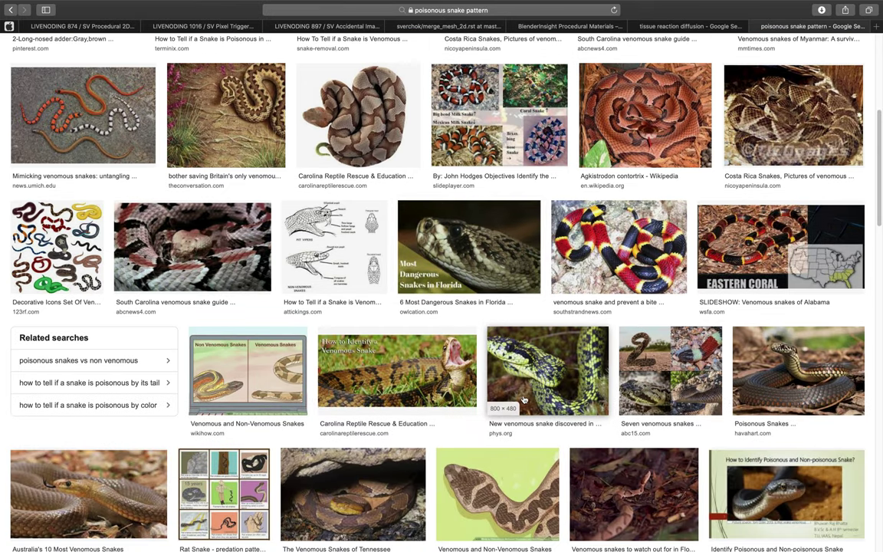
scroll(471, 361, "down", 10)
scroll(535, 370, "down", 10)
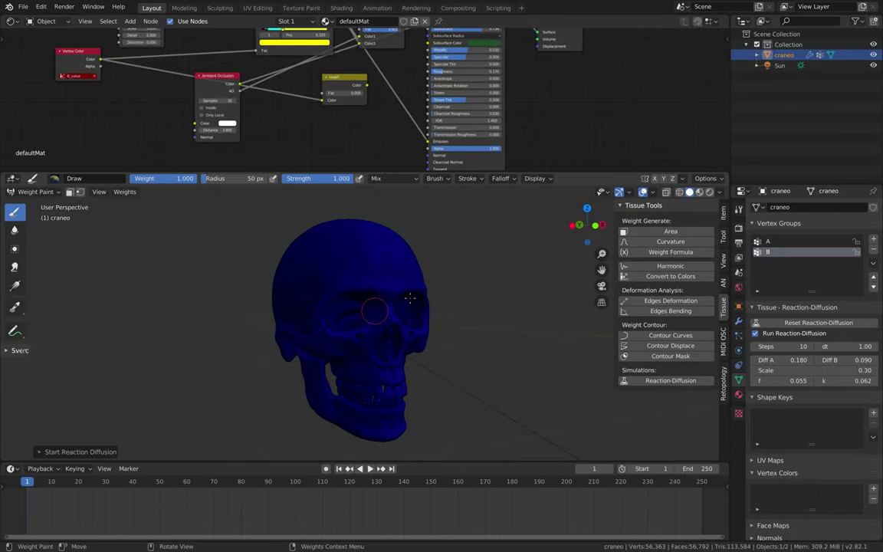
Step: Return to Blender and paint full-weight strokes in group B across the skull's forehead and around its left eye socket
middle_click_drag(374, 309, 389, 281)
mouse_move(377, 238)
left_mouse_down()
mouse_move(351, 231)
mouse_move(341, 268)
mouse_move(254, 242)
mouse_move(249, 272)
mouse_move(288, 284)
left_mouse_up()
mouse_move(287, 283)
middle_mouse_down()
mouse_move(322, 303)
mouse_move(313, 260)
middle_mouse_up()
mouse_move(314, 261)
left_mouse_down()
mouse_move(334, 302)
mouse_move(387, 322)
mouse_move(380, 252)
left_mouse_up()
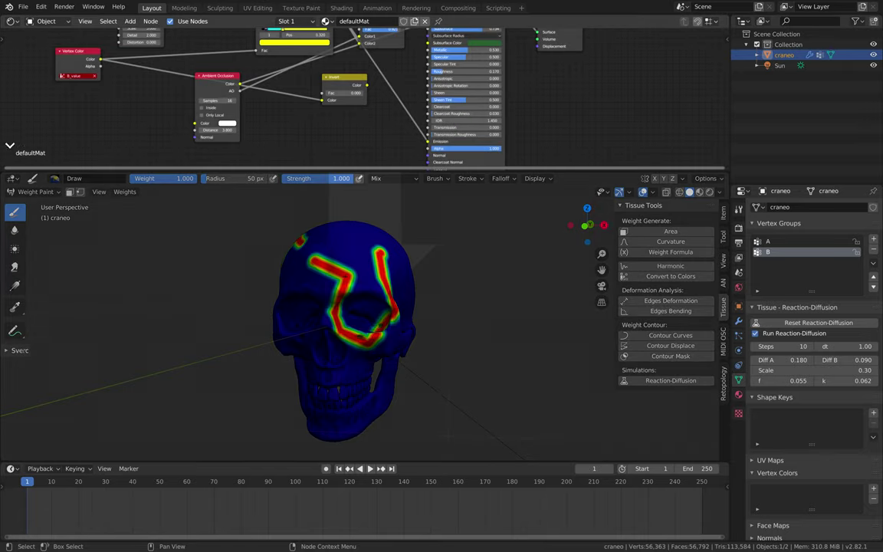
Step: Enlarge the 3D viewport over the node editor and paint more group B weight strokes on the skull's sides
left_click_drag(10, 146, 14, 121)
middle_click_drag(331, 197, 277, 186)
scroll(291, 170, "up", 3)
mouse_move(354, 160)
left_mouse_down()
mouse_move(413, 205)
mouse_move(375, 254)
mouse_move(368, 286)
left_mouse_up()
middle_click_drag(370, 283, 483, 260)
Step: Play the animation to run the reaction-diffusion simulation from the painted weights
scroll(429, 252, "down", 1)
middle_click_drag(358, 187, 390, 191)
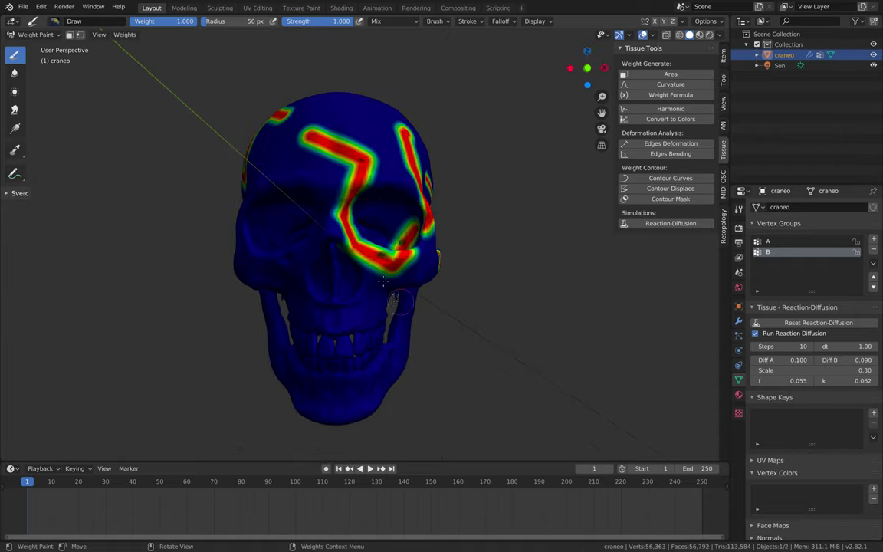
middle_click_drag(355, 262, 387, 264)
left_click(371, 469)
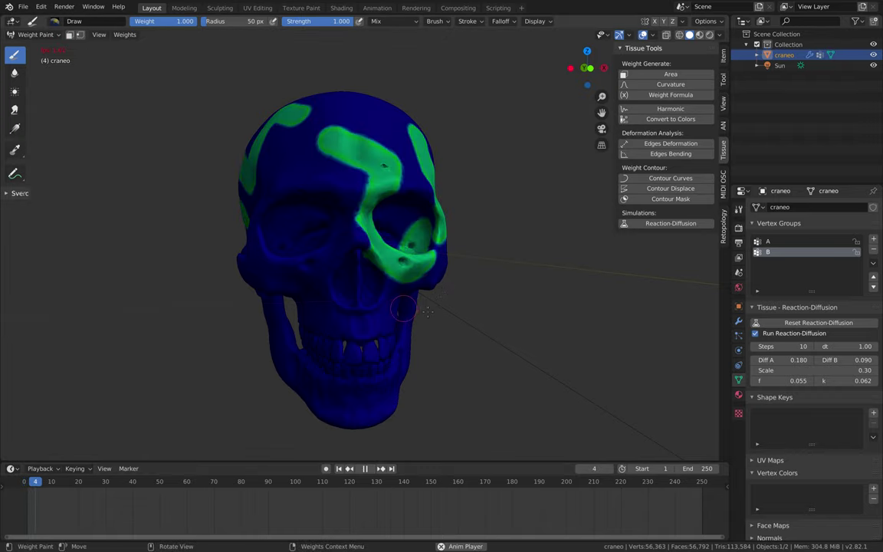
Step: Paint group B strokes on the skull's right temple, cheek, jaw and back while the reaction-diffusion simulation keeps running
middle_click_drag(447, 311, 384, 232)
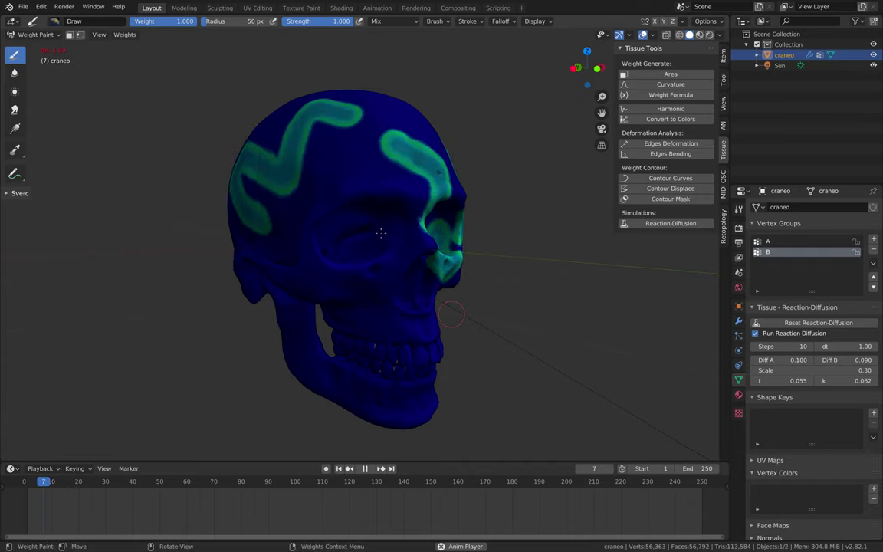
left_click(366, 161)
mouse_move(358, 167)
left_mouse_down()
mouse_move(352, 205)
mouse_move(394, 305)
mouse_move(354, 374)
mouse_move(299, 337)
mouse_move(315, 175)
mouse_move(382, 124)
left_mouse_up()
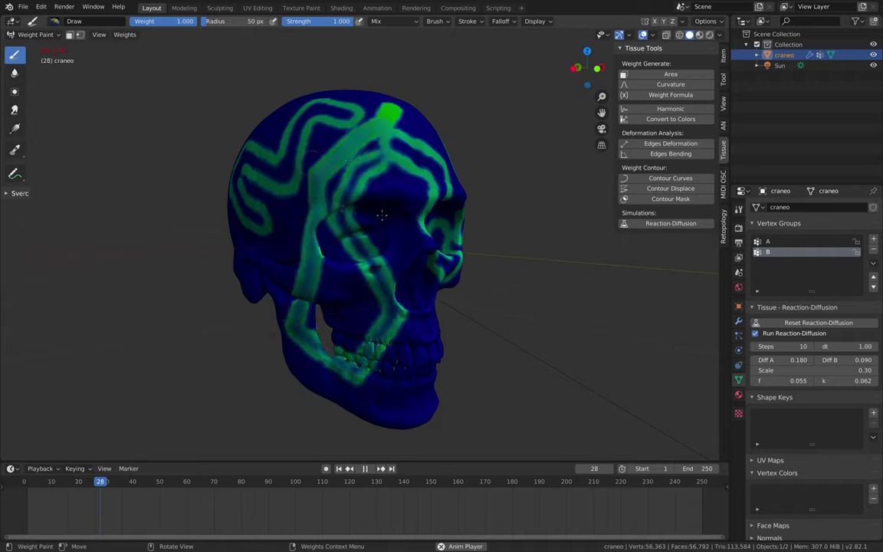
middle_click_drag(482, 227, 416, 135)
mouse_move(389, 141)
left_mouse_down()
mouse_move(351, 142)
mouse_move(327, 124)
left_mouse_up()
mouse_move(364, 156)
left_mouse_down()
mouse_move(320, 142)
mouse_move(388, 90)
mouse_move(413, 146)
mouse_move(364, 188)
mouse_move(311, 201)
mouse_move(382, 263)
mouse_move(416, 337)
mouse_move(376, 354)
mouse_move(368, 313)
mouse_move(421, 270)
left_mouse_up()
mouse_move(386, 195)
left_mouse_down()
mouse_move(310, 165)
mouse_move(305, 185)
left_mouse_up()
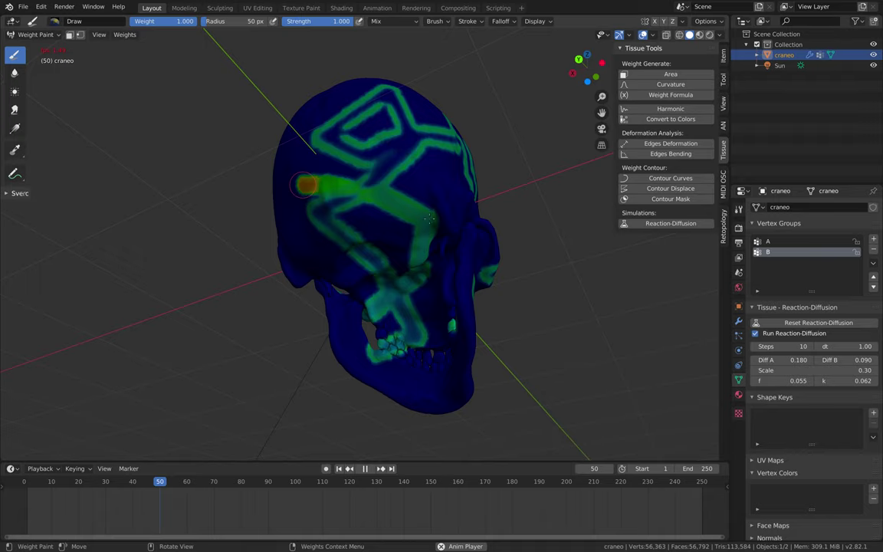
Step: Add group B strokes around the skull's right ear, cheekbone and jaw, and on the upper back of the skull
middle_click_drag(429, 219, 369, 256)
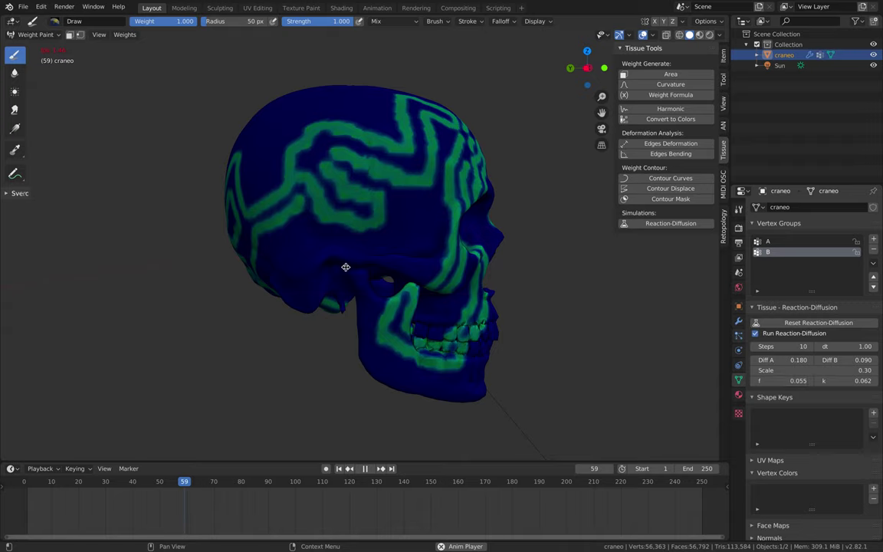
middle_click_drag(321, 259, 332, 254)
middle_click_drag(398, 207, 373, 226)
mouse_move(381, 221)
left_mouse_down()
mouse_move(315, 259)
mouse_move(376, 312)
left_mouse_up()
mouse_move(433, 338)
left_mouse_down()
mouse_move(446, 314)
mouse_move(495, 341)
left_mouse_up()
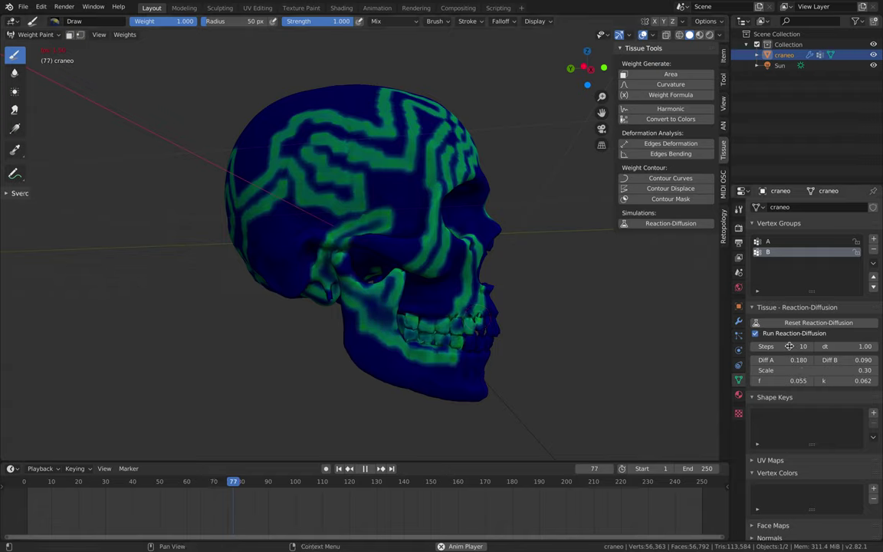
middle_click_drag(421, 277, 487, 300)
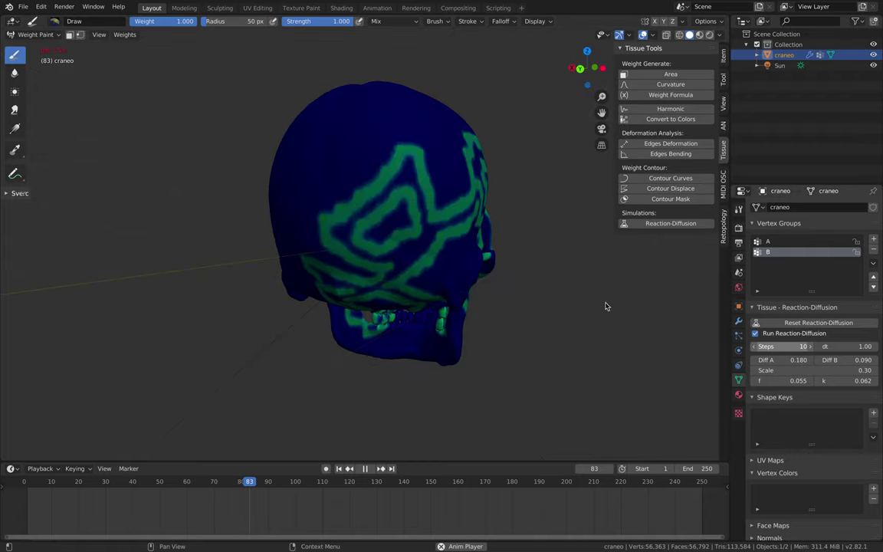
mouse_move(415, 115)
left_mouse_down()
mouse_move(383, 114)
mouse_move(335, 138)
mouse_move(339, 173)
mouse_move(383, 169)
left_mouse_up()
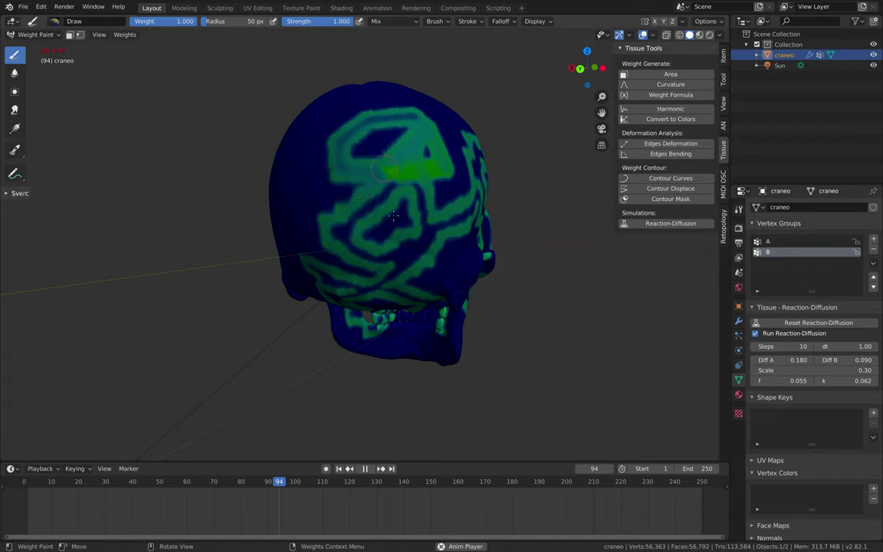
Step: Paint group B strokes across the crown and upper left side of the skull during the running simulation
middle_click_drag(392, 216, 380, 121)
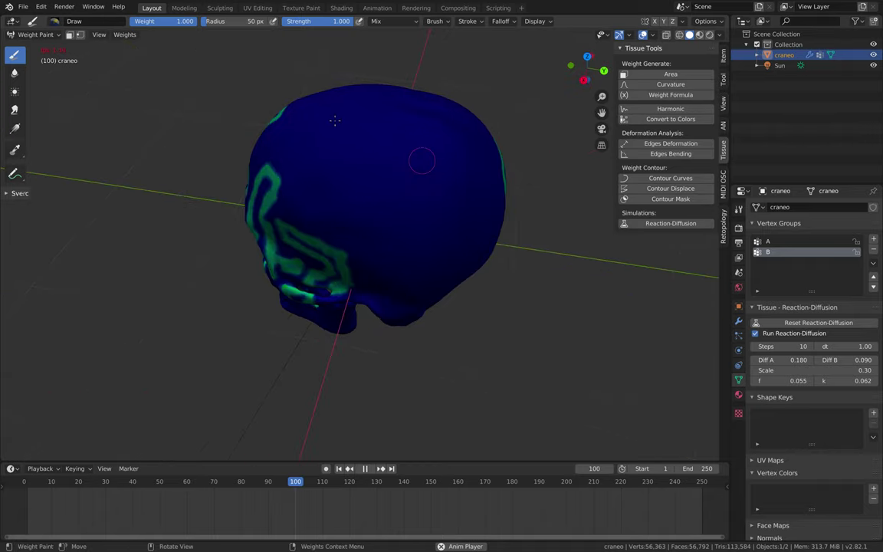
mouse_move(335, 120)
left_mouse_down()
mouse_move(358, 167)
mouse_move(430, 191)
left_mouse_up()
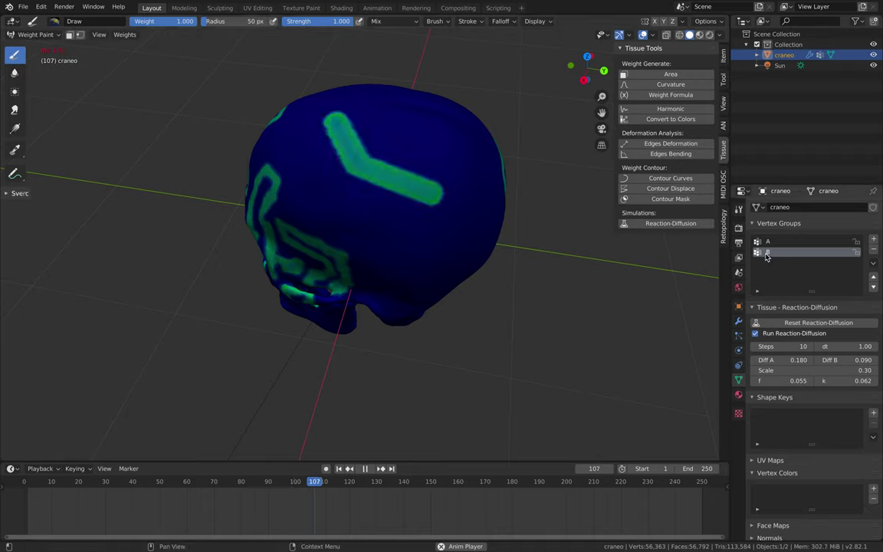
mouse_move(462, 150)
left_mouse_down()
mouse_move(421, 232)
mouse_move(305, 191)
mouse_move(307, 131)
mouse_move(392, 94)
mouse_move(424, 168)
mouse_move(464, 197)
mouse_move(456, 223)
mouse_move(404, 254)
mouse_move(347, 233)
left_mouse_up()
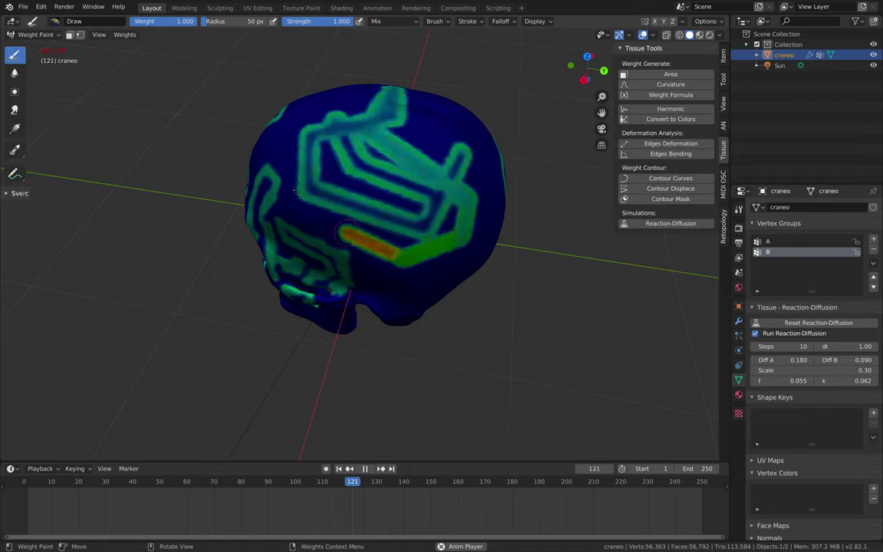
mouse_move(306, 203)
left_mouse_down()
mouse_move(291, 164)
mouse_move(293, 112)
left_mouse_up()
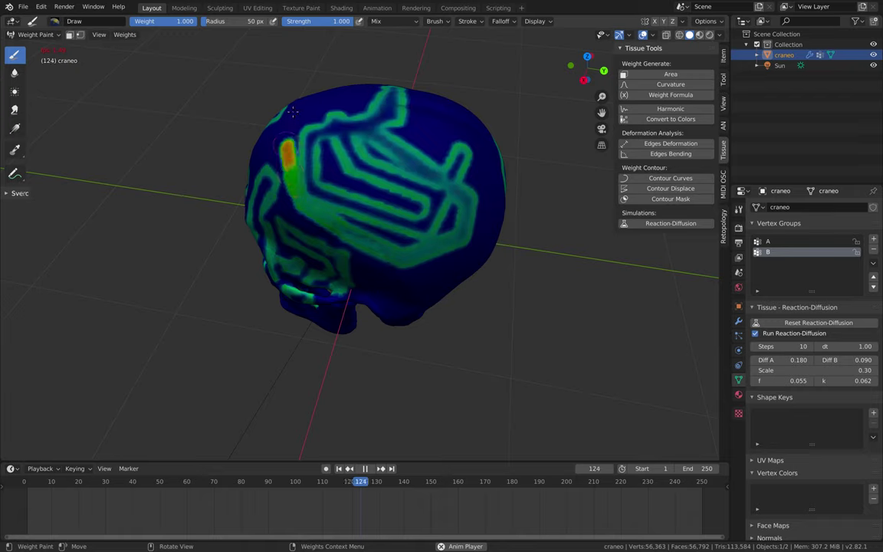
mouse_move(301, 168)
left_mouse_down()
mouse_move(326, 106)
mouse_move(346, 91)
mouse_move(377, 88)
mouse_move(450, 139)
left_mouse_up()
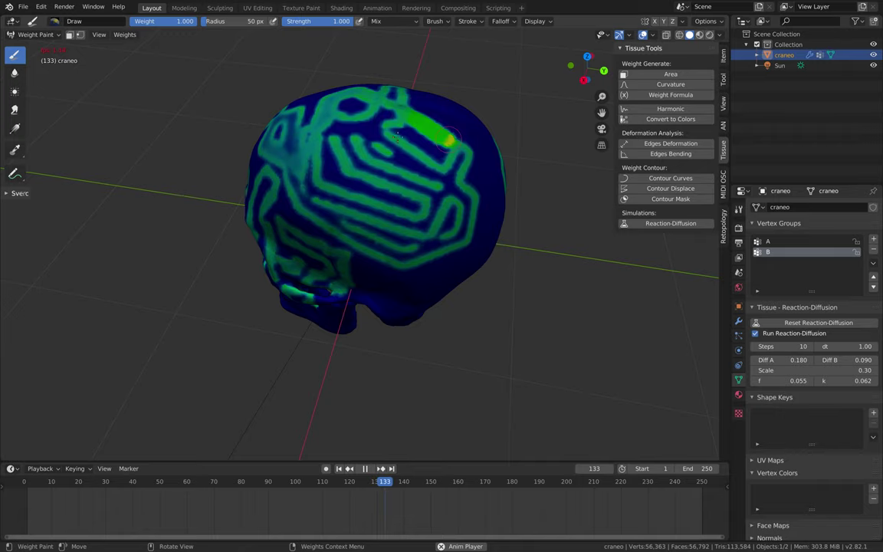
middle_click_drag(362, 125, 343, 121)
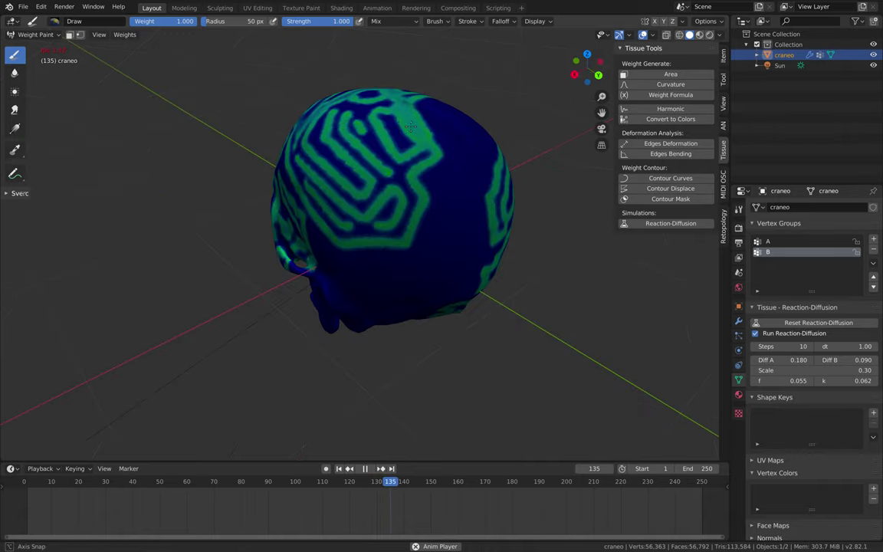
Step: Fill the back-left side of the skull, down to its lower edge, with group B strokes while the simulation runs
middle_click_drag(410, 125, 360, 117)
mouse_move(439, 115)
left_mouse_down()
mouse_move(453, 161)
mouse_move(420, 187)
mouse_move(400, 290)
left_mouse_up()
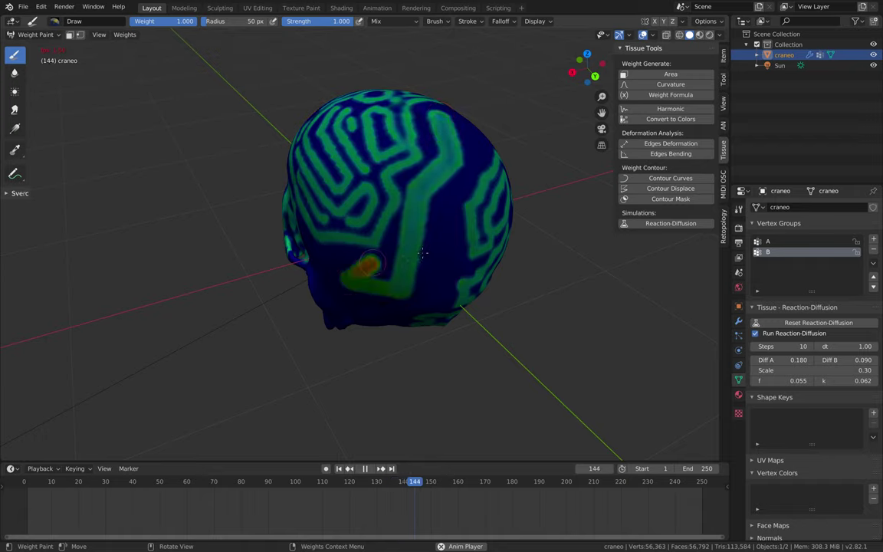
mouse_move(398, 260)
left_mouse_down()
mouse_move(460, 235)
mouse_move(484, 133)
left_mouse_up()
mouse_move(426, 230)
middle_mouse_down()
mouse_move(443, 193)
mouse_move(470, 184)
middle_mouse_up()
left_click_drag(468, 188, 430, 224)
left_click_drag(469, 197, 350, 217)
left_click_drag(361, 257, 463, 239)
mouse_move(440, 207)
left_mouse_down()
mouse_move(341, 220)
mouse_move(337, 257)
mouse_move(348, 284)
left_mouse_up()
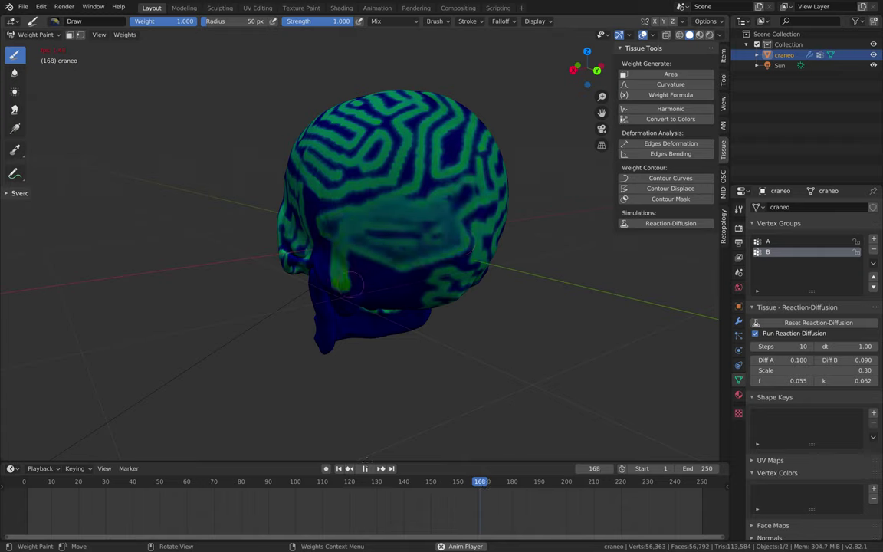
Step: Pause the simulation and paint full-weight group B strokes on the skull's lower back, behind the left ear and at the jaw corner
key("space")
mouse_move(409, 383)
middle_mouse_down()
mouse_move(437, 351)
mouse_move(429, 335)
middle_mouse_up()
left_click_drag(431, 251, 329, 318)
mouse_move(356, 270)
left_mouse_down()
mouse_move(328, 298)
mouse_move(322, 341)
mouse_move(368, 354)
mouse_move(422, 301)
left_mouse_up()
mouse_move(348, 220)
left_mouse_down()
mouse_move(388, 231)
mouse_move(337, 265)
mouse_move(369, 286)
left_mouse_up()
middle_click_drag(443, 283, 502, 272)
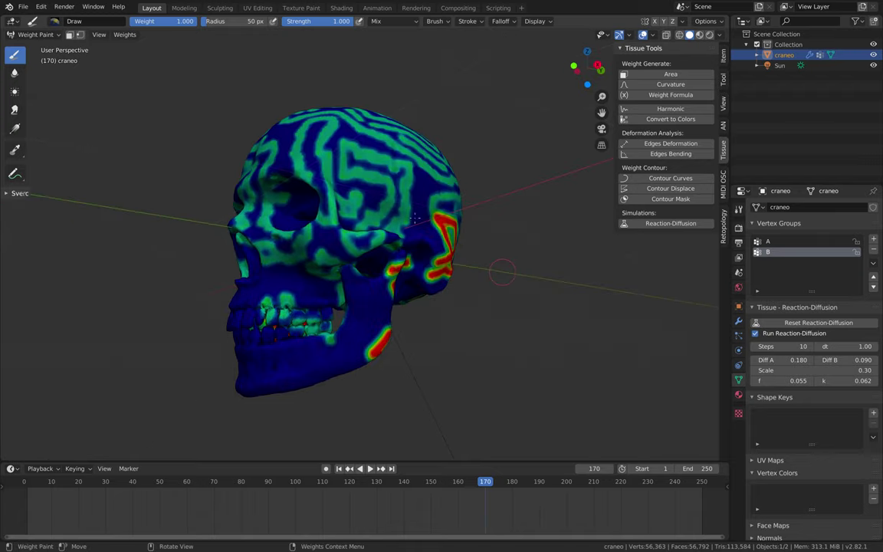
Step: Paint full-weight strokes over the brow, right eye socket, nose, teeth and chin, then resume the simulation
mouse_move(414, 217)
left_mouse_down()
mouse_move(355, 315)
mouse_move(291, 357)
mouse_move(267, 285)
mouse_move(300, 269)
mouse_move(349, 296)
mouse_move(291, 245)
mouse_move(230, 318)
left_mouse_up()
mouse_move(280, 372)
left_mouse_down()
mouse_move(313, 370)
mouse_move(371, 330)
left_mouse_up()
middle_click_drag(379, 315, 433, 303)
mouse_move(341, 301)
left_mouse_down()
mouse_move(288, 292)
mouse_move(276, 345)
mouse_move(314, 354)
mouse_move(358, 216)
mouse_move(349, 202)
left_mouse_up()
mouse_move(351, 210)
middle_mouse_down()
mouse_move(405, 239)
mouse_move(415, 260)
middle_mouse_up()
mouse_move(399, 284)
left_mouse_down()
mouse_move(363, 190)
mouse_move(337, 168)
mouse_move(372, 158)
mouse_move(322, 230)
mouse_move(357, 301)
left_mouse_up()
middle_click_drag(357, 301, 334, 285)
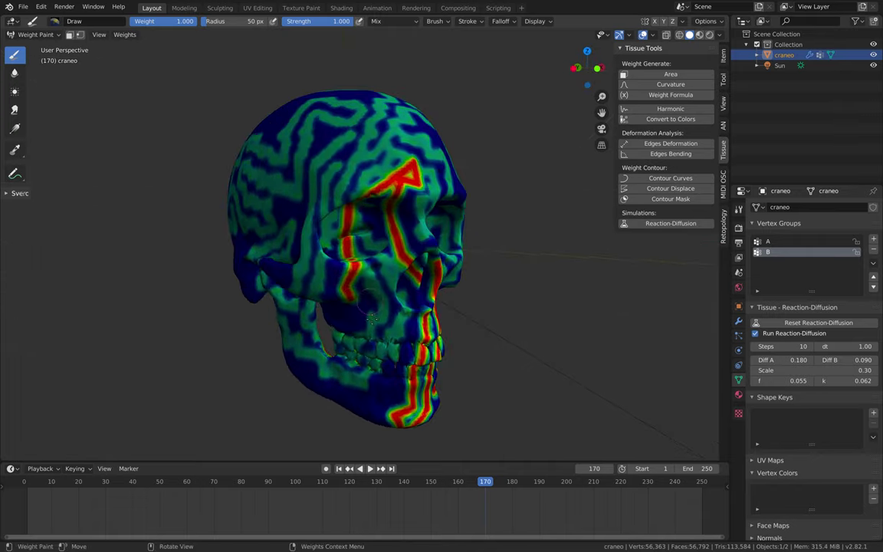
key("space")
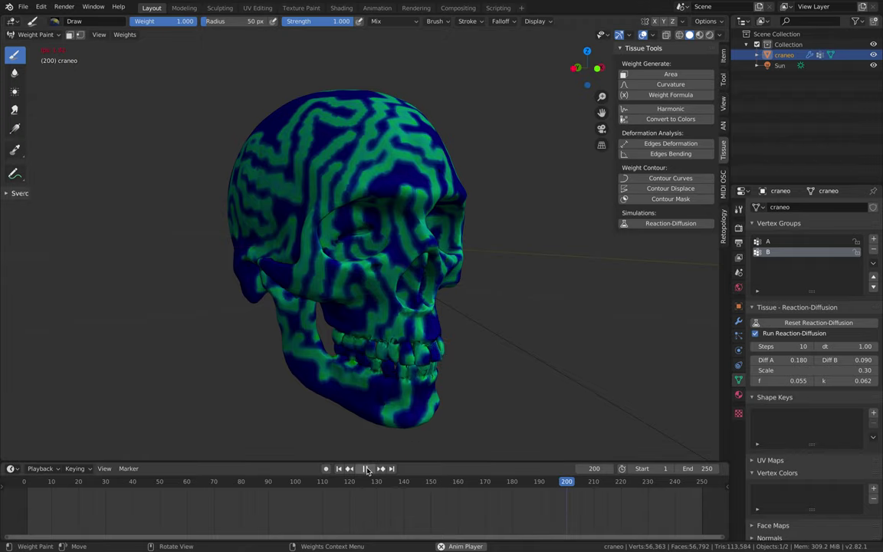
Step: Pause the simulation and paint a full-weight zigzag stroke in group B across the bare area on top of the skull
key("space")
mouse_move(458, 335)
middle_mouse_down()
mouse_move(494, 328)
mouse_move(506, 302)
middle_mouse_up()
mouse_move(453, 320)
left_mouse_down()
mouse_move(410, 351)
mouse_move(330, 330)
left_mouse_up()
mouse_move(414, 243)
middle_mouse_down()
mouse_move(474, 253)
mouse_move(426, 270)
middle_mouse_up()
mouse_move(464, 302)
left_mouse_down()
mouse_move(391, 244)
mouse_move(357, 261)
mouse_move(372, 331)
mouse_move(410, 345)
mouse_move(387, 315)
left_mouse_up()
middle_click_drag(387, 316, 341, 276)
mouse_move(362, 341)
left_mouse_down()
mouse_move(340, 266)
mouse_move(426, 239)
mouse_move(393, 190)
left_mouse_up()
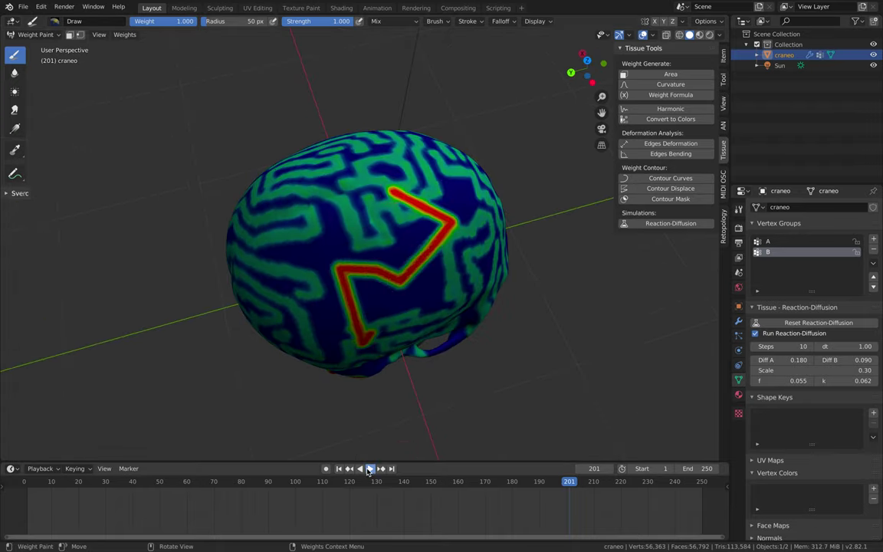
Step: Run the simulation on to frame 233 and stop the playback
key("space")
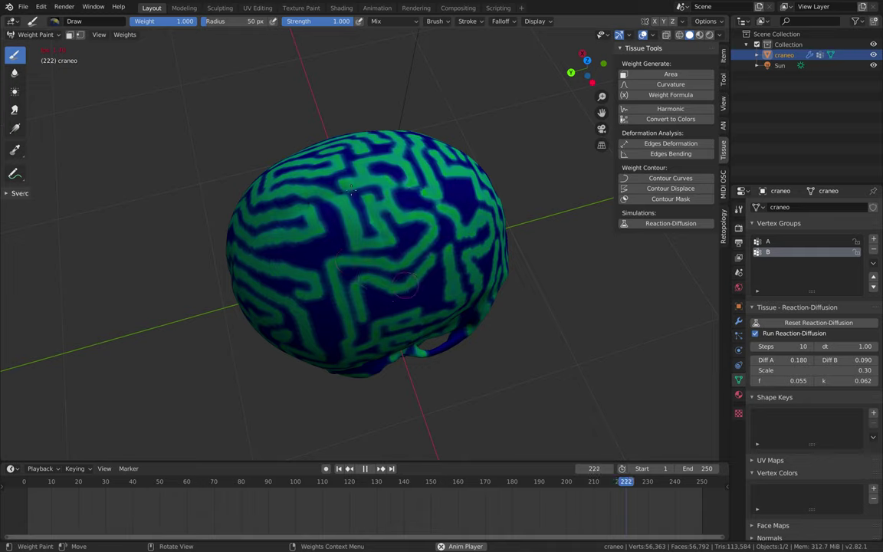
left_click(371, 469)
middle_click_drag(360, 330, 54, 230)
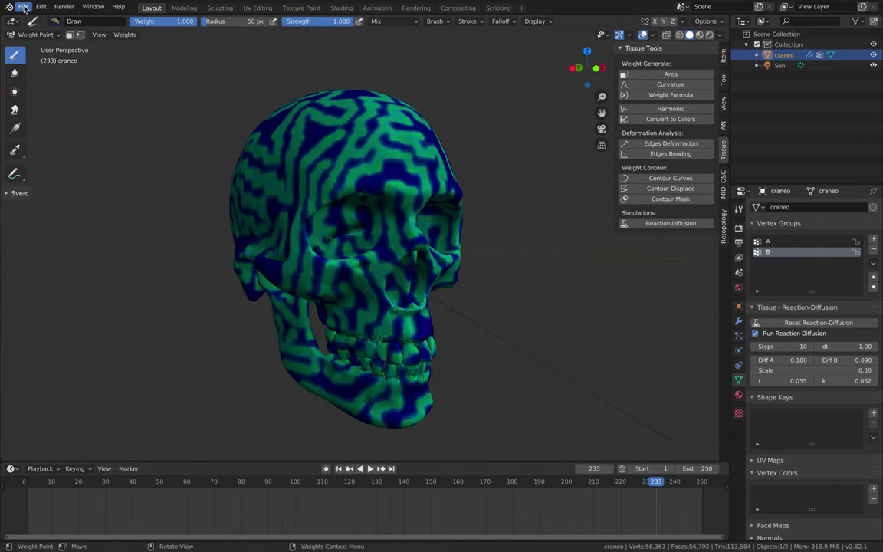
left_click(23, 7)
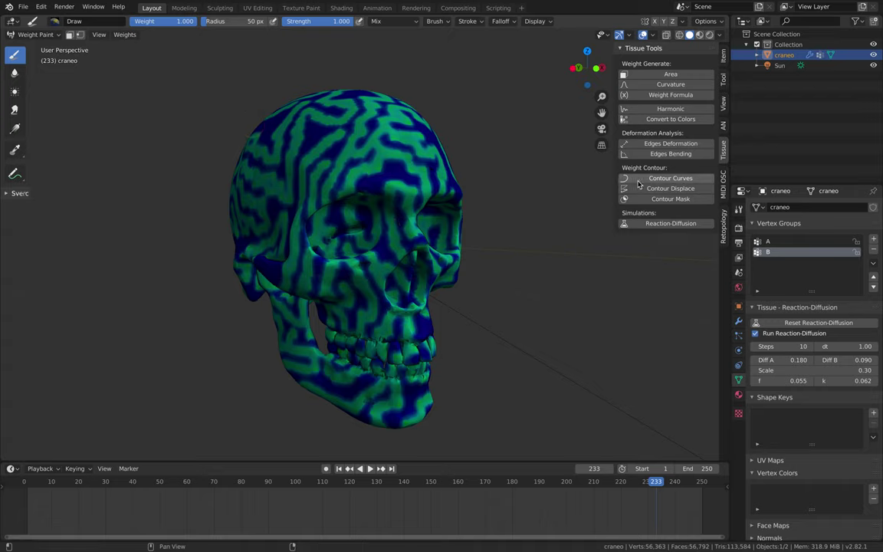
Step: Convert the group B weights to vertex colors and inspect the resulting pattern around the skull
left_click(666, 120)
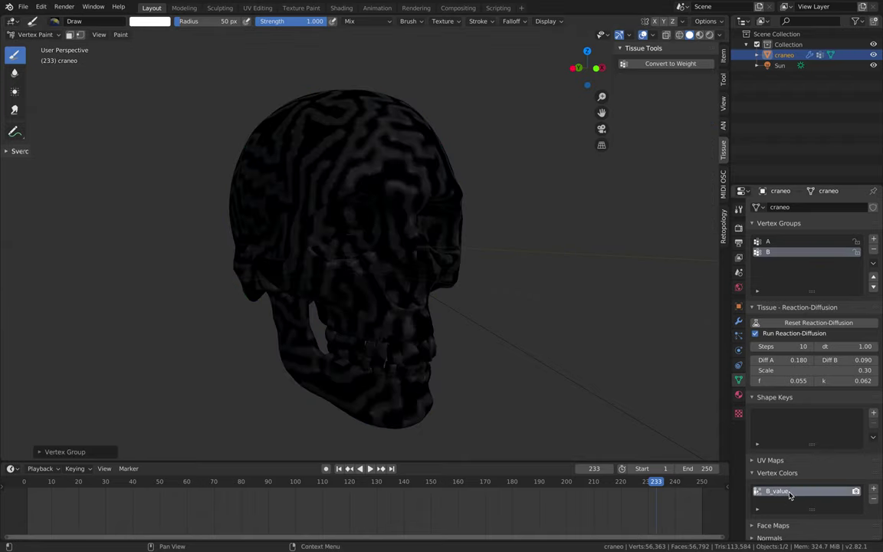
scroll(789, 474, "down", 1)
middle_click_drag(562, 323, 360, 154)
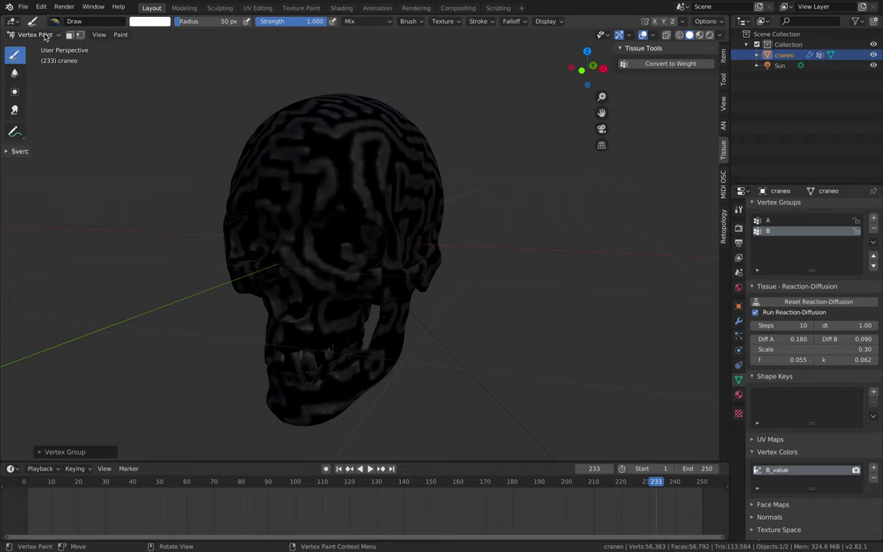
mouse_move(316, 189)
middle_mouse_down()
mouse_move(338, 164)
mouse_move(347, 124)
mouse_move(414, 141)
mouse_move(384, 197)
mouse_move(330, 177)
middle_mouse_up()
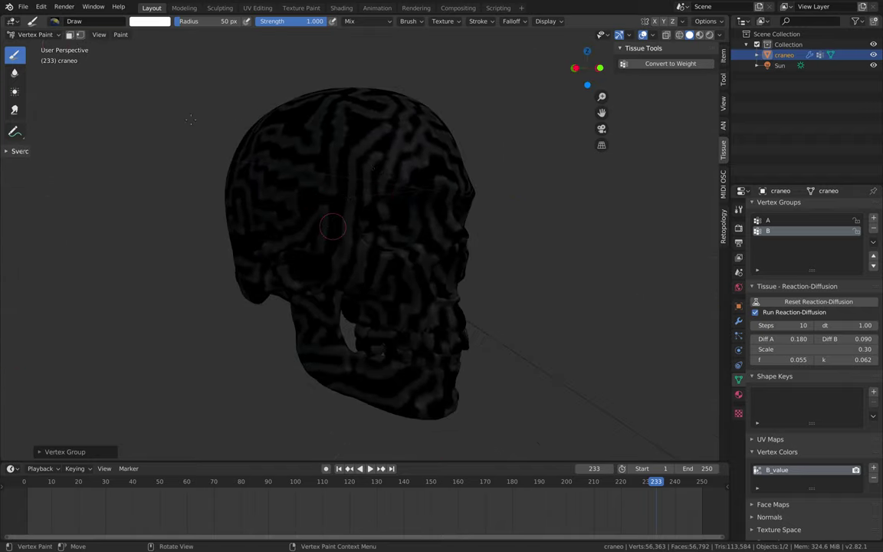
Step: Switch the skull back to Weight Paint mode and examine the group B pattern up close
left_click(37, 34)
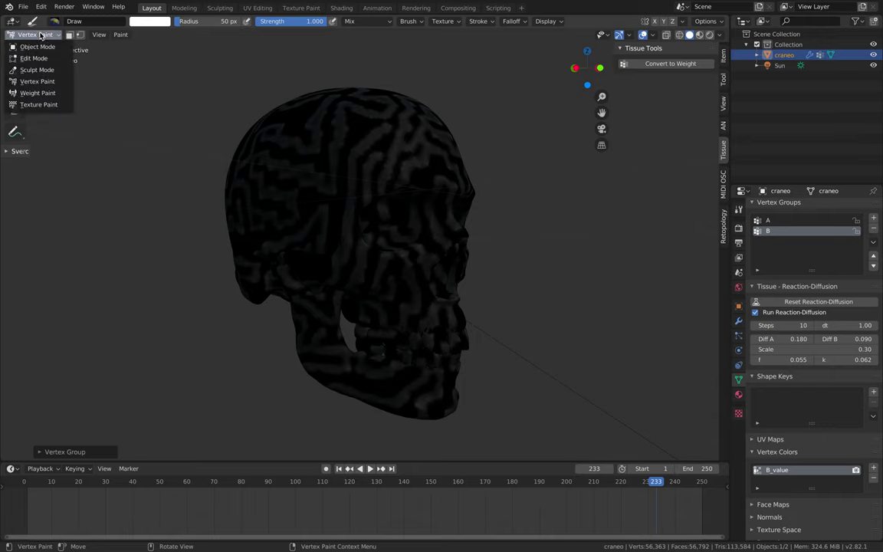
left_click(37, 93)
mouse_move(260, 152)
middle_mouse_down()
mouse_move(446, 198)
mouse_move(386, 197)
middle_mouse_up()
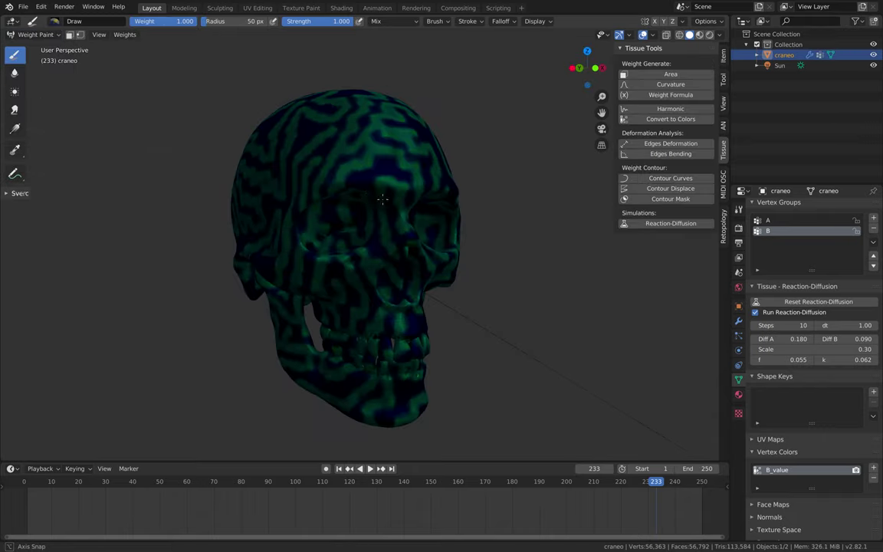
scroll(391, 188, "up", 3)
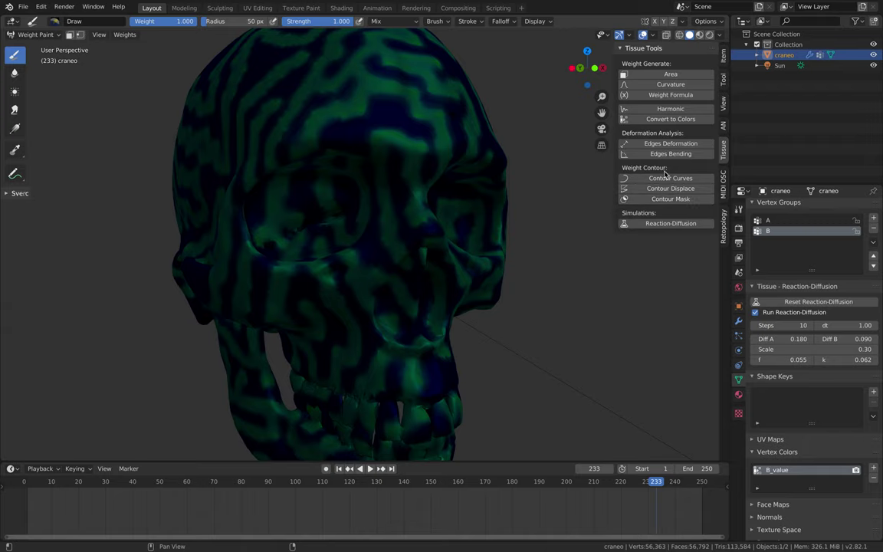
scroll(475, 191, "down", 1)
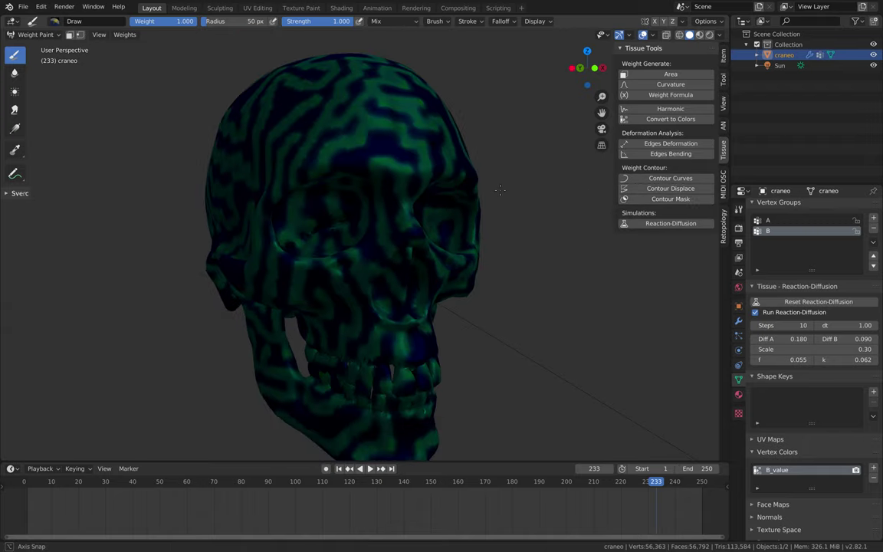
middle_click_drag(475, 191, 502, 191)
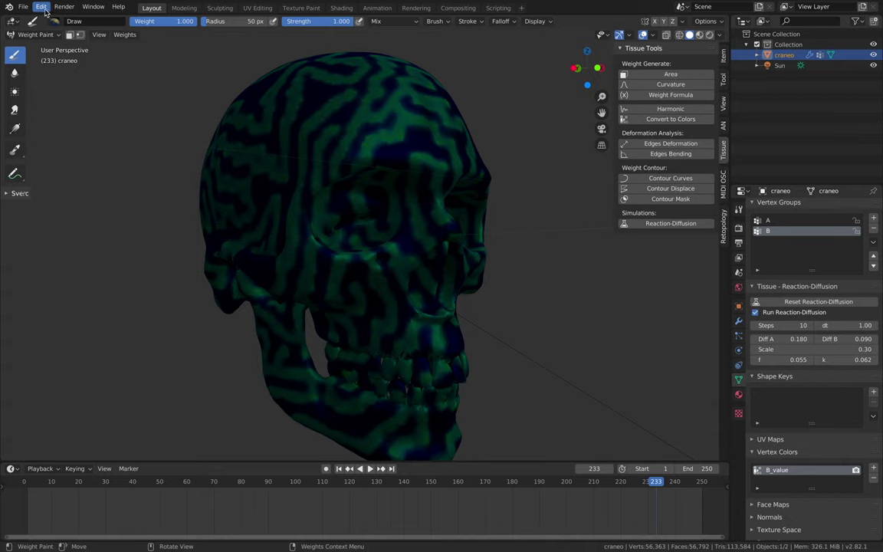
Step: Generate 3 contour curves from the group B weights with values from 0.00 to 1.00 and radii from 0.25 to 0.75
left_click(670, 179)
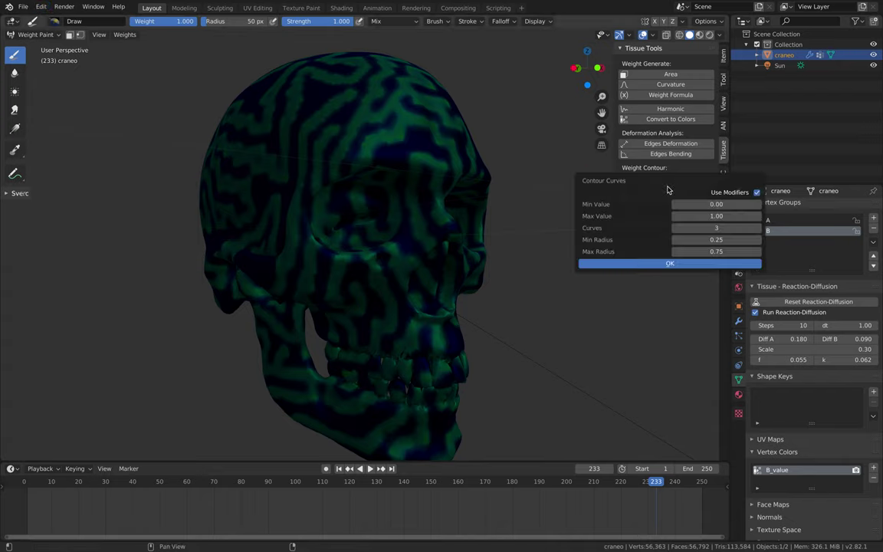
left_click(643, 262)
mouse_move(347, 208)
middle_mouse_down()
mouse_move(365, 199)
mouse_move(354, 203)
middle_mouse_up()
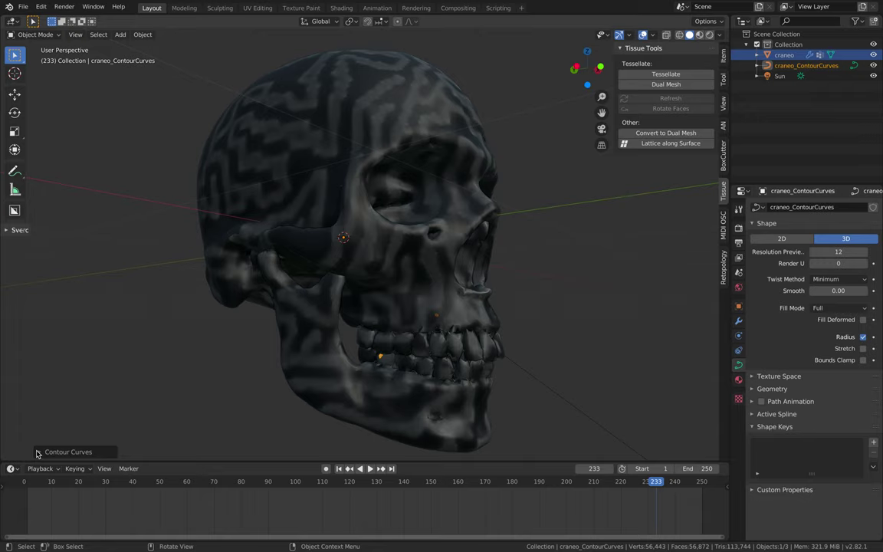
Step: Try raising the contour curves' Max Value to 2 and 2.5, and set it back to 1
left_click(38, 454)
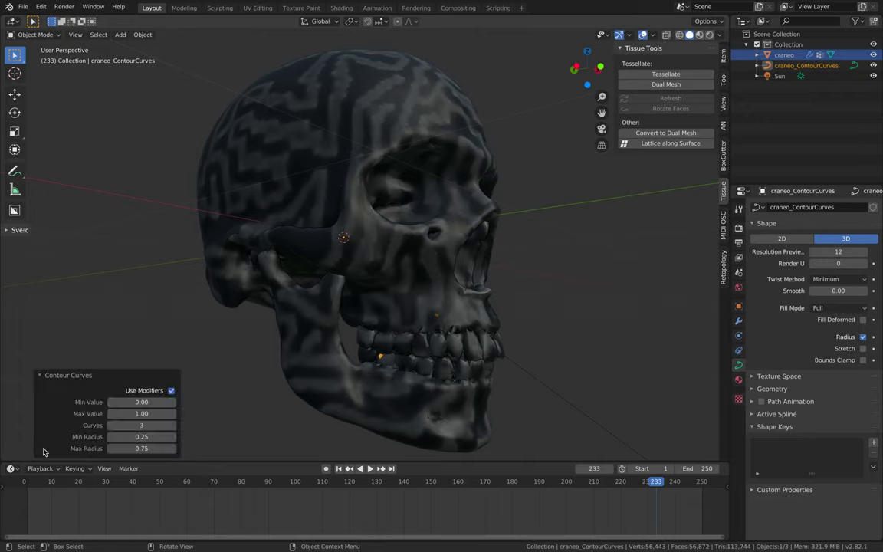
left_click(136, 413)
type("2")
key("Return")
left_click(137, 414)
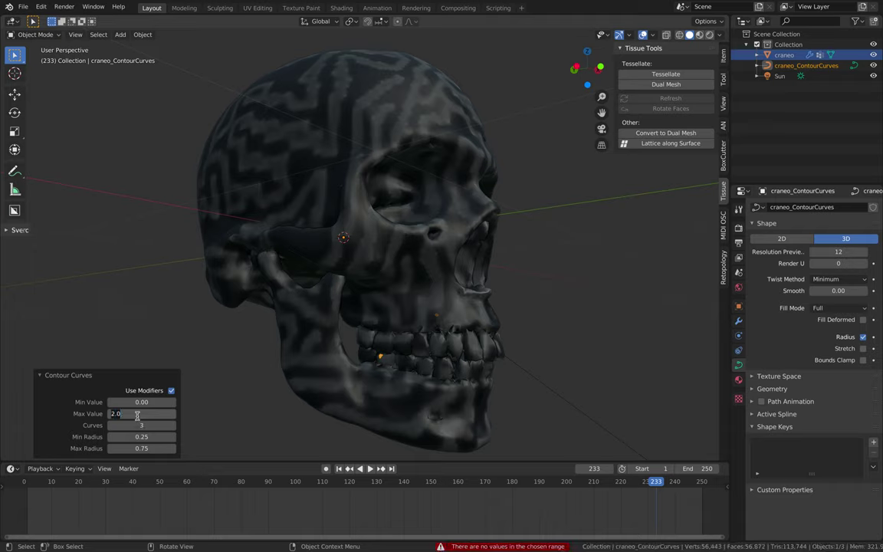
type(".5")
key("Return")
left_click(140, 414)
type("1")
key("Return")
Step: Try a Max Radius of 50 for the contour curves, and reduce it to 1
left_click(151, 448)
type("2")
type(".0")
type(".0")
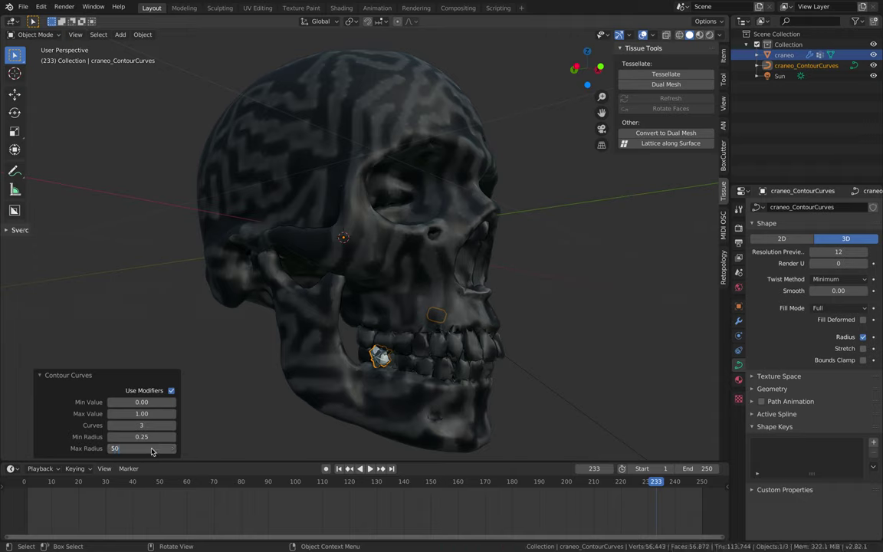
key("Return")
left_click(143, 449)
type("1")
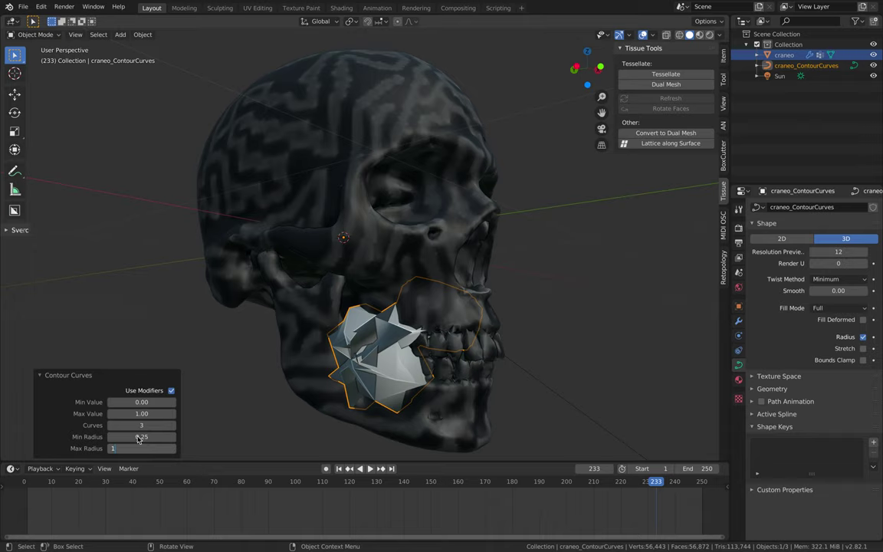
key("Return")
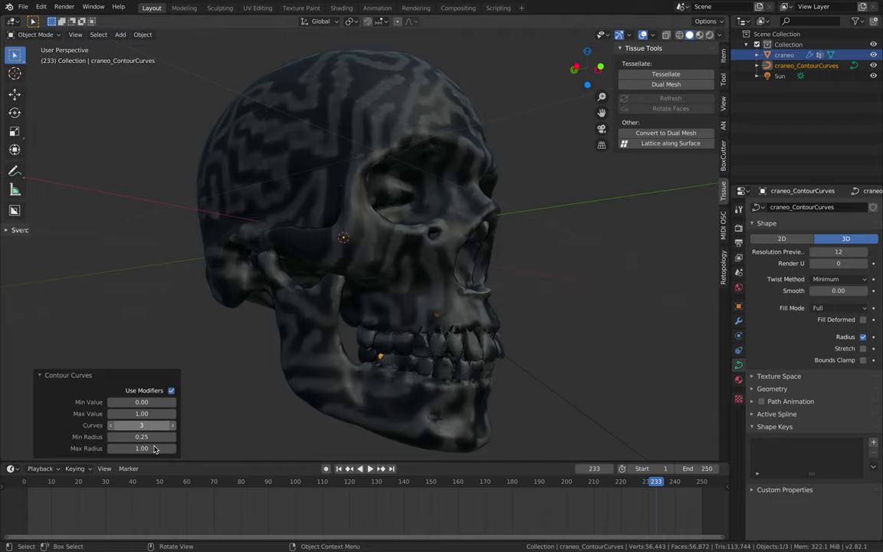
Step: Pull the contour curves object out of the skull to inspect it and delete it
key("alt+a")
middle_click_drag(477, 291, 406, 314)
left_click(797, 66)
key("g")
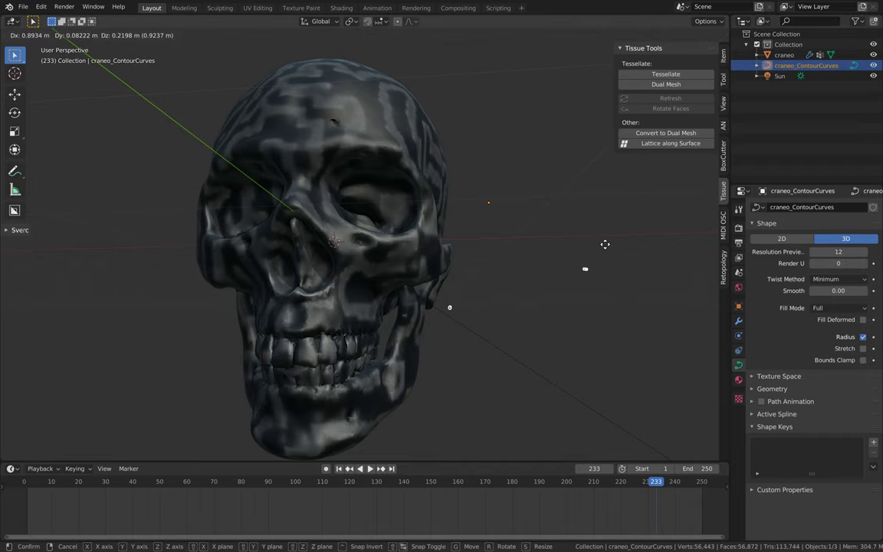
left_click(612, 247)
key("Delete")
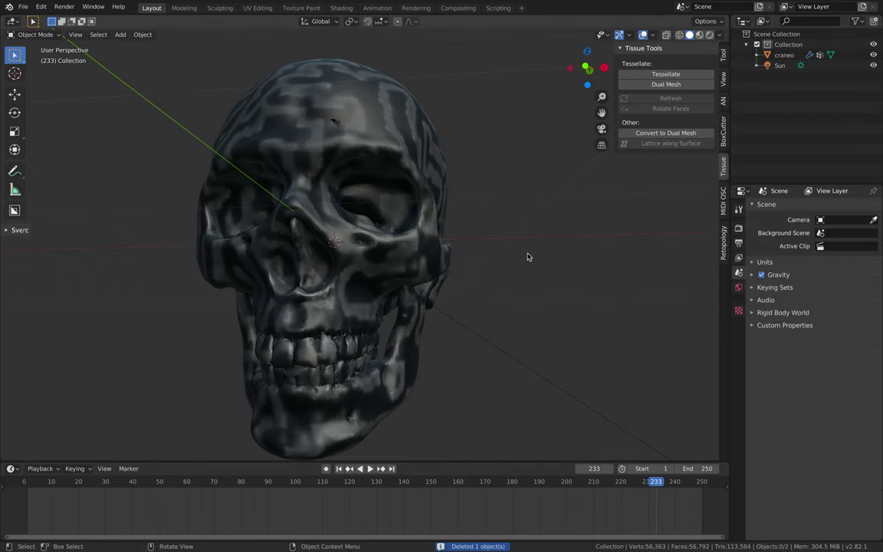
Step: Select the skull again and switch it to Weight Paint mode
left_click(428, 230)
left_click(724, 56)
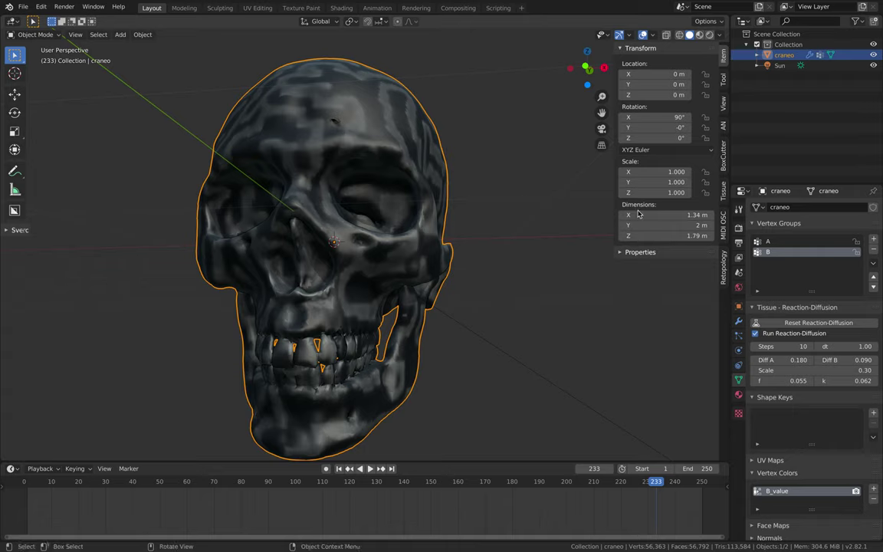
left_click(723, 198)
mouse_move(514, 213)
middle_mouse_down()
mouse_move(527, 212)
mouse_move(518, 212)
middle_mouse_up()
left_click(50, 38)
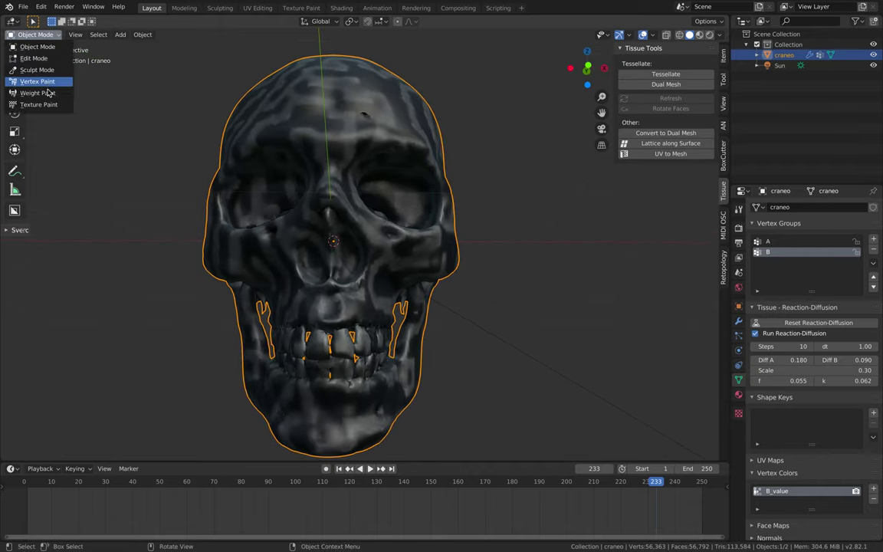
left_click(47, 95)
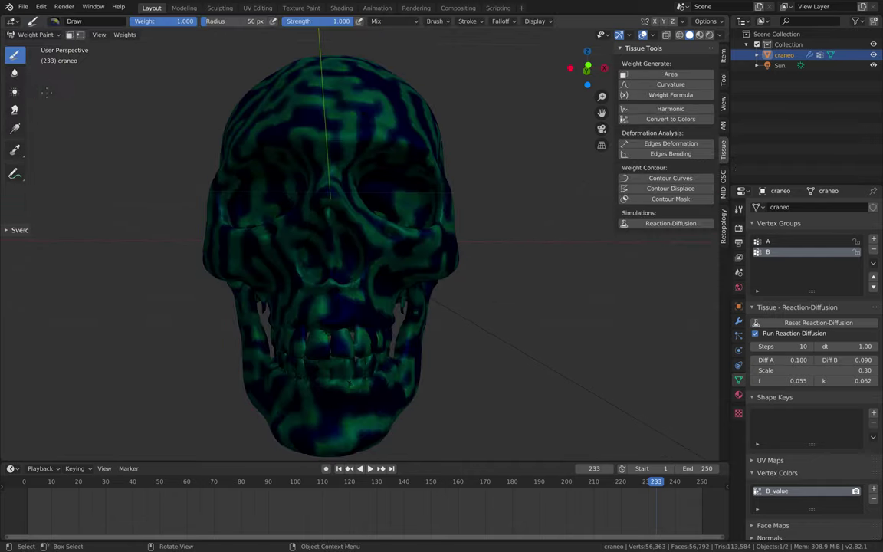
middle_click_drag(211, 123, 452, 170)
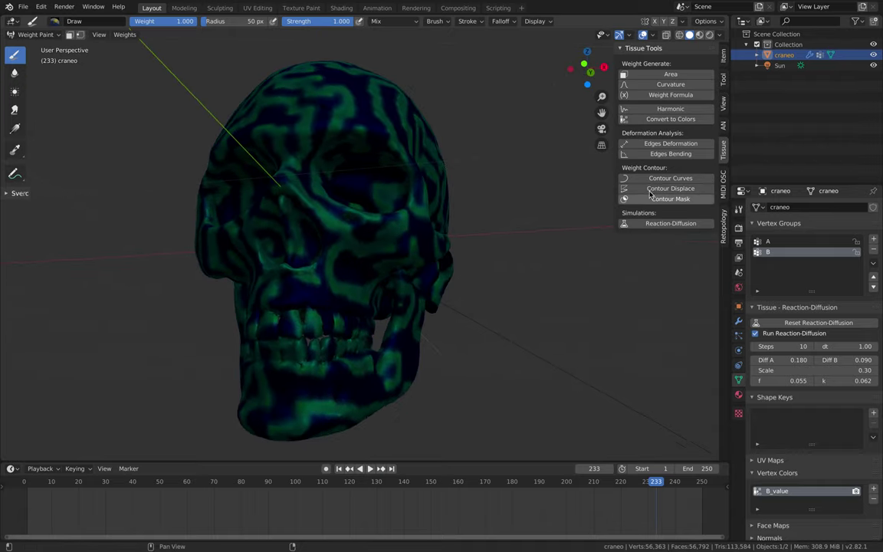
Step: Generate a contour mask from the group B weights and try raising its iso value up to 6
left_click(670, 198)
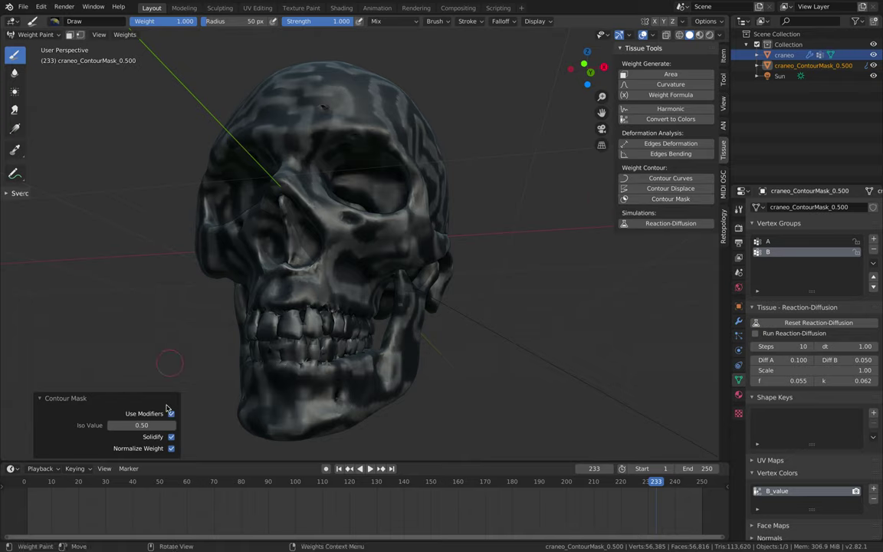
left_click(144, 425)
type("1")
key("Return")
left_click(145, 426)
type("2.")
key("Return")
left_click(145, 426)
Step: Delete the contour mask object from the scene
left_click(802, 66)
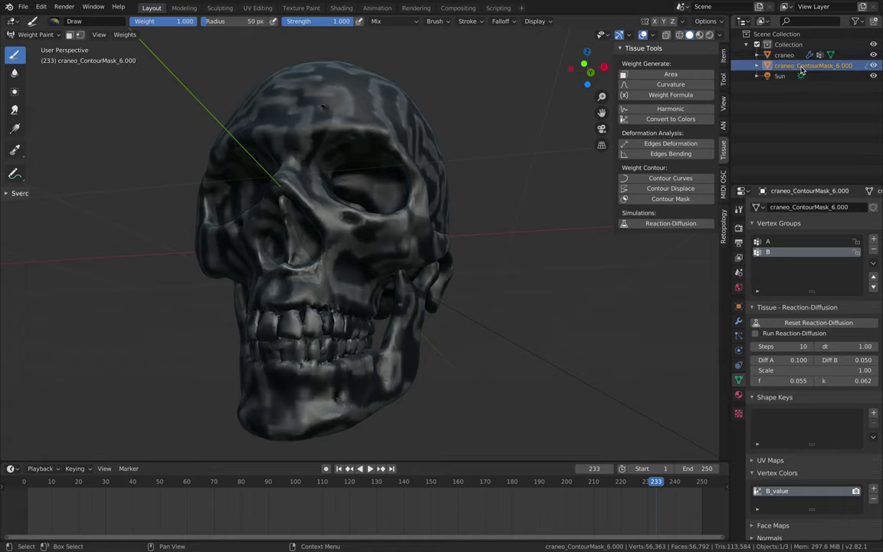
right_click(801, 66)
left_click(789, 68)
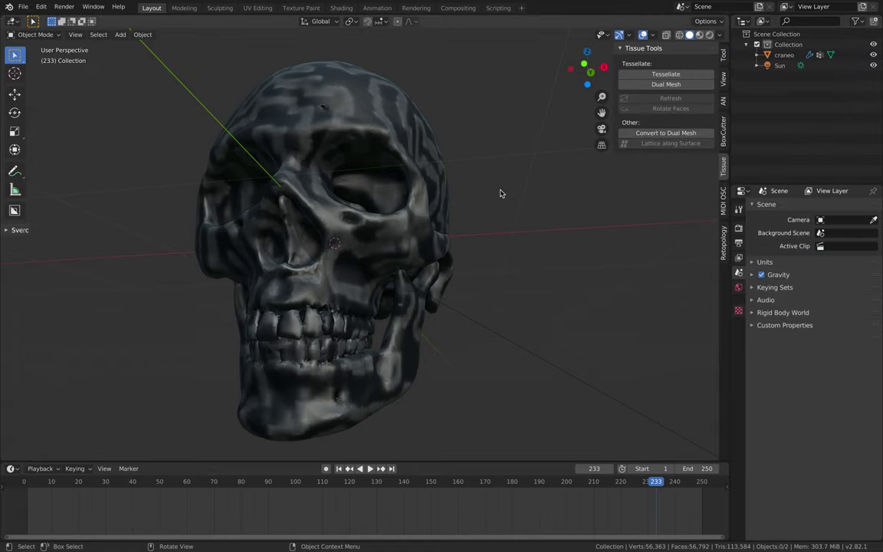
Step: Select the skull in Object Mode and remove its existing Displace modifier
middle_click_drag(722, 241, 739, 245)
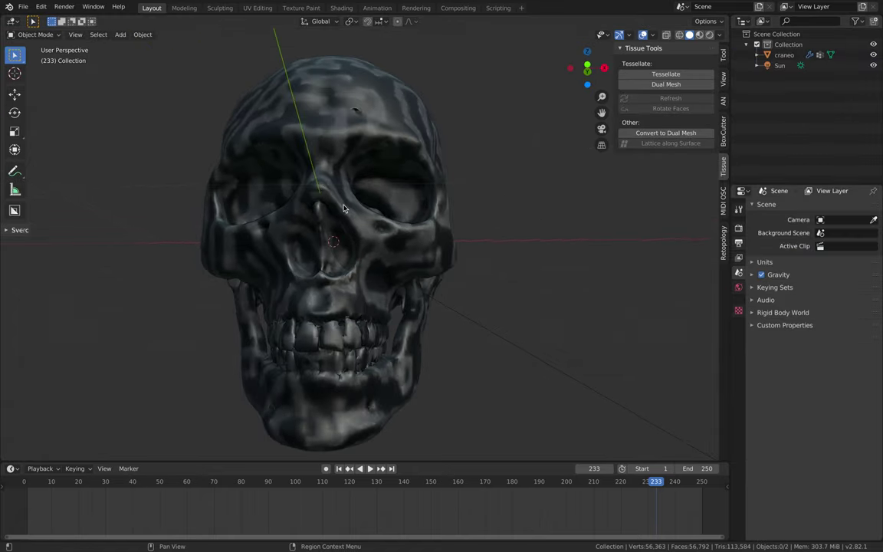
left_click(46, 36)
middle_click_drag(345, 138, 282, 113)
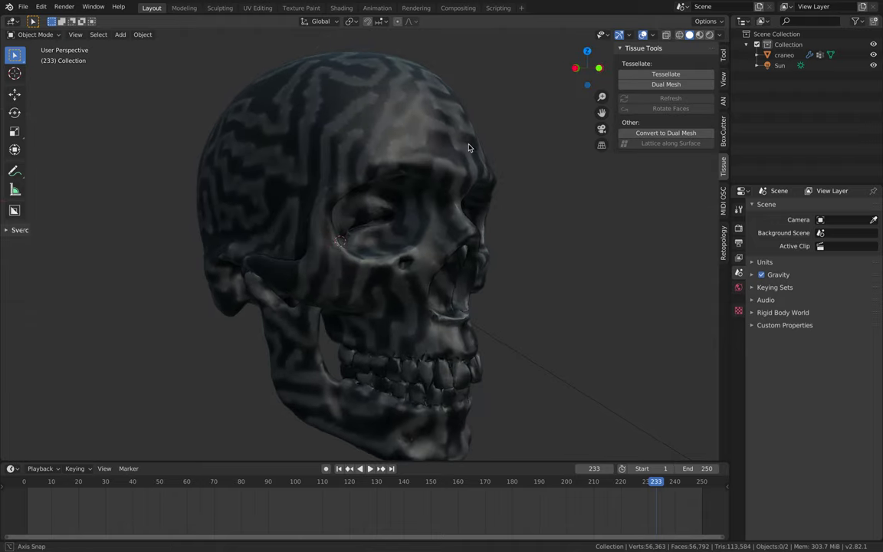
left_click(439, 133)
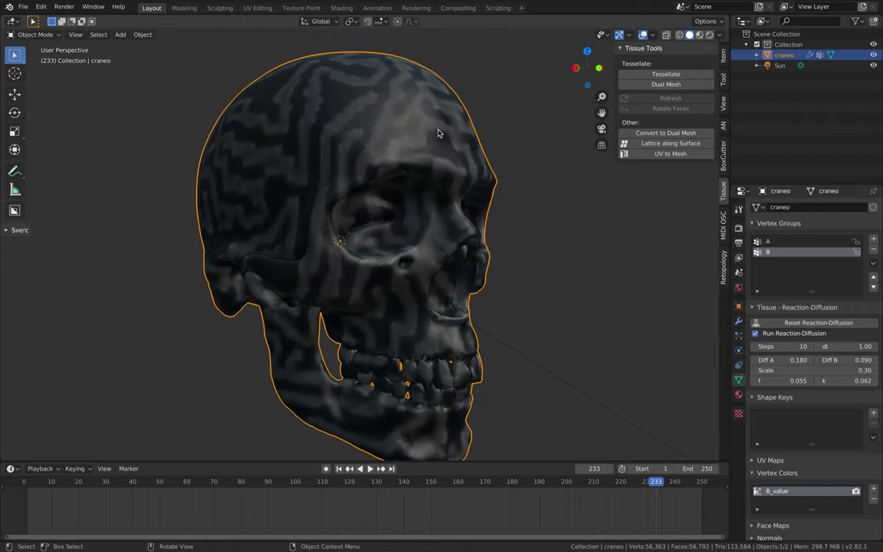
left_click(738, 320)
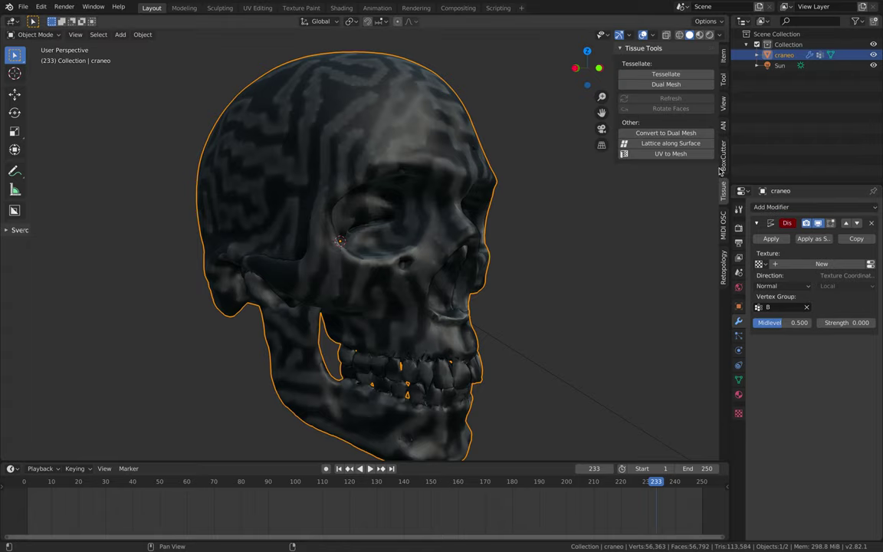
left_click(872, 223)
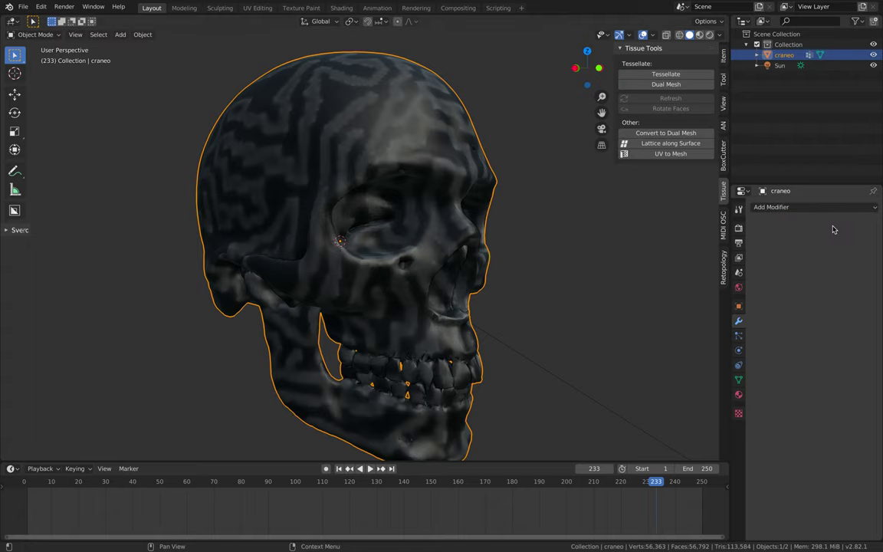
Step: Add a new Displace modifier to the skull, lower its strength and limit it to vertex group B
left_click(796, 208)
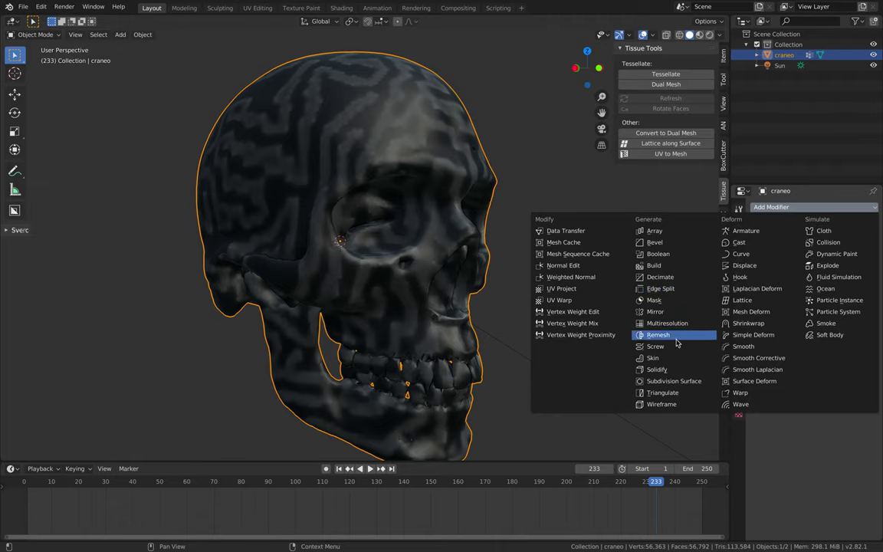
left_click(744, 265)
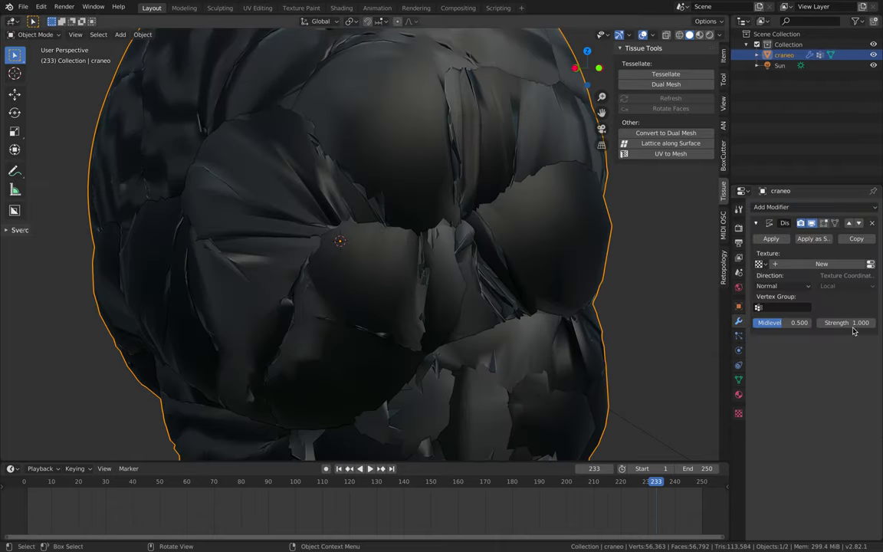
left_click_drag(852, 325, 780, 325)
left_click(774, 308)
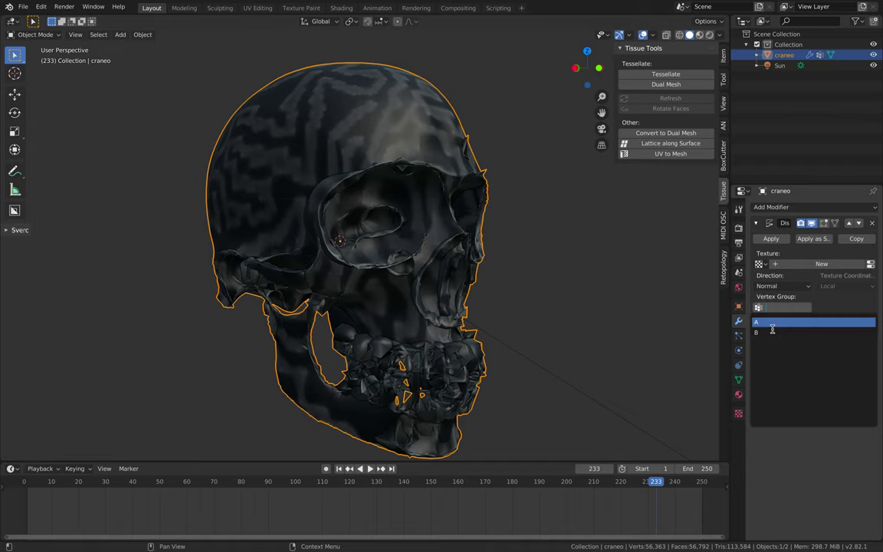
left_click(767, 332)
Step: Try vertex group A on the Displace modifier and switch it back to group B
left_click(775, 307)
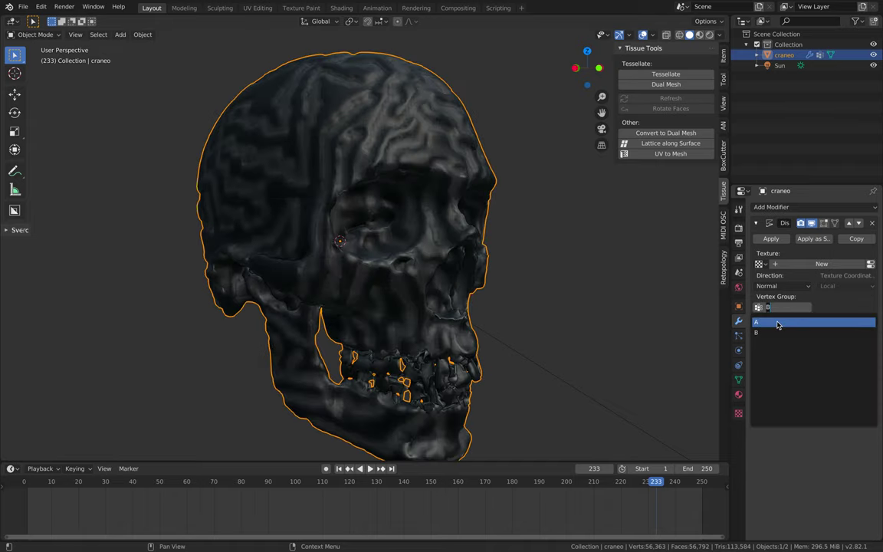
left_click(776, 323)
left_click(779, 309)
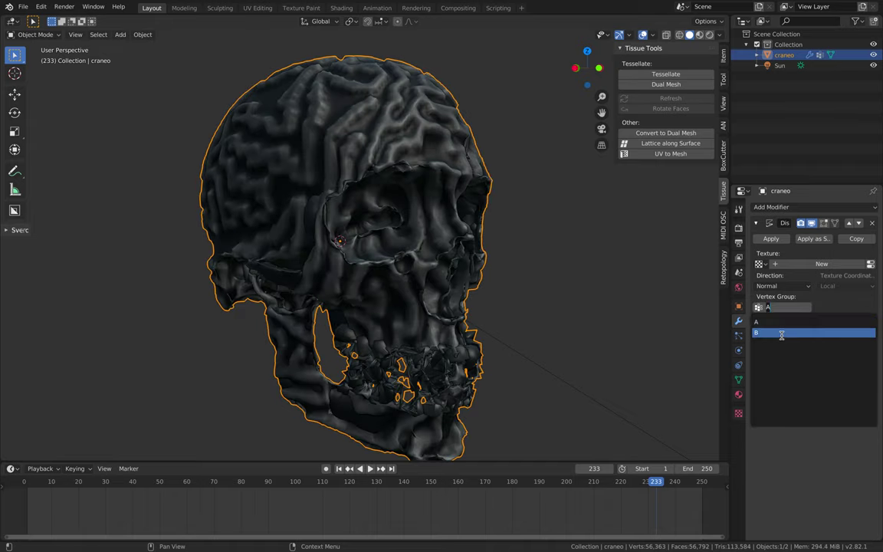
left_click(804, 332)
Step: Set the Displace strength to 0.120 and examine the raised pattern around the skull
mouse_move(855, 325)
left_mouse_down()
mouse_move(827, 325)
mouse_move(855, 325)
left_mouse_up()
middle_click_drag(394, 258, 585, 252)
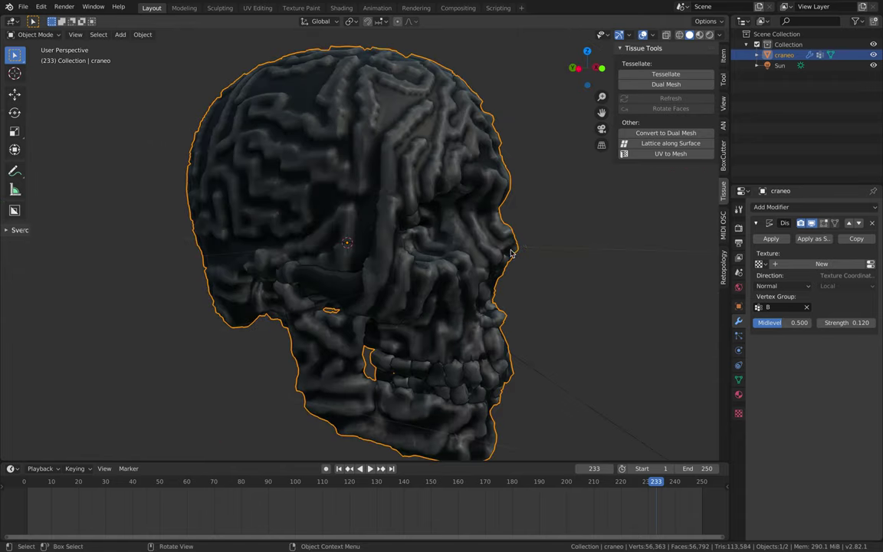
middle_click_drag(522, 240, 432, 218)
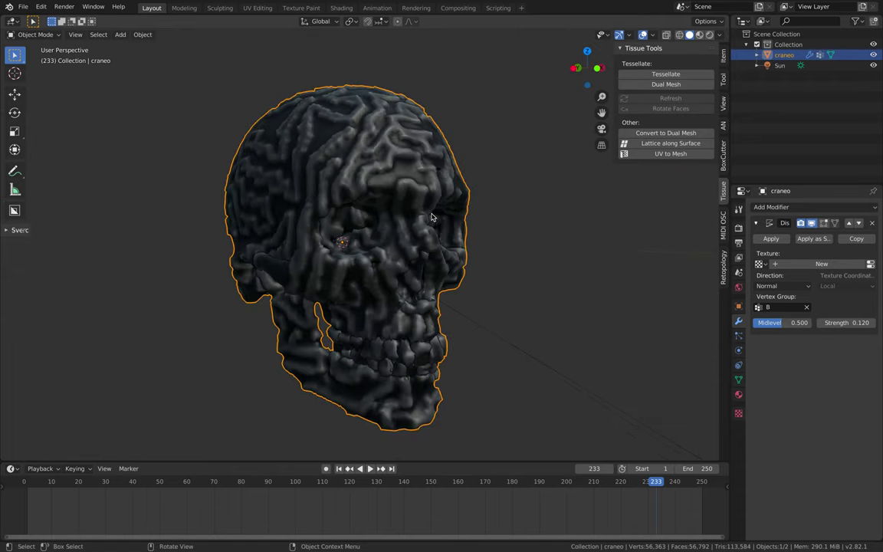
middle_click_drag(370, 161, 252, 168)
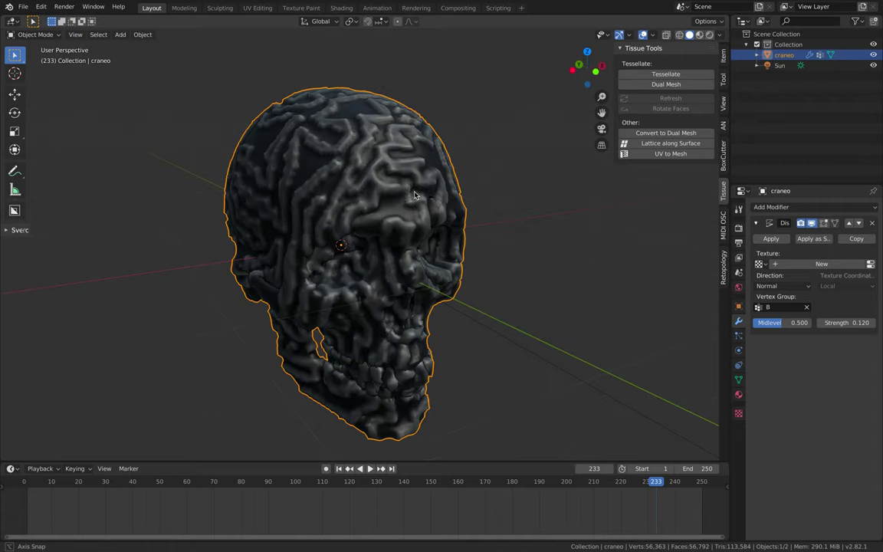
Step: Replace the Displace modifier with a Mask modifier using vertex group B and a threshold of 0.106
left_click(871, 222)
left_click(812, 207)
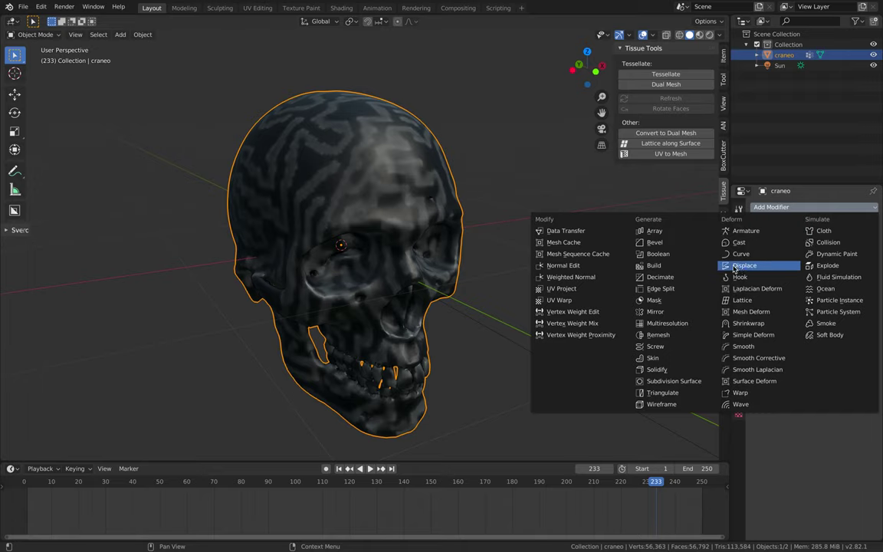
left_click(654, 300)
left_click(851, 266)
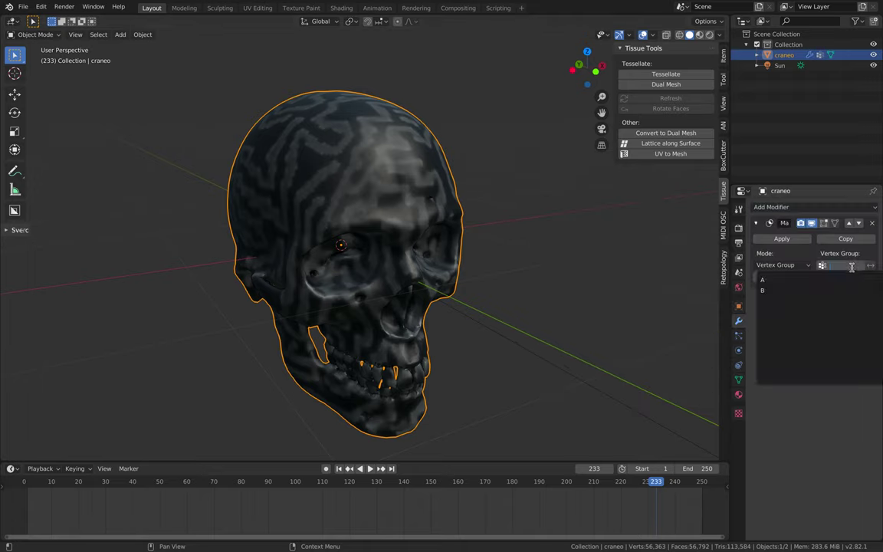
left_click(824, 290)
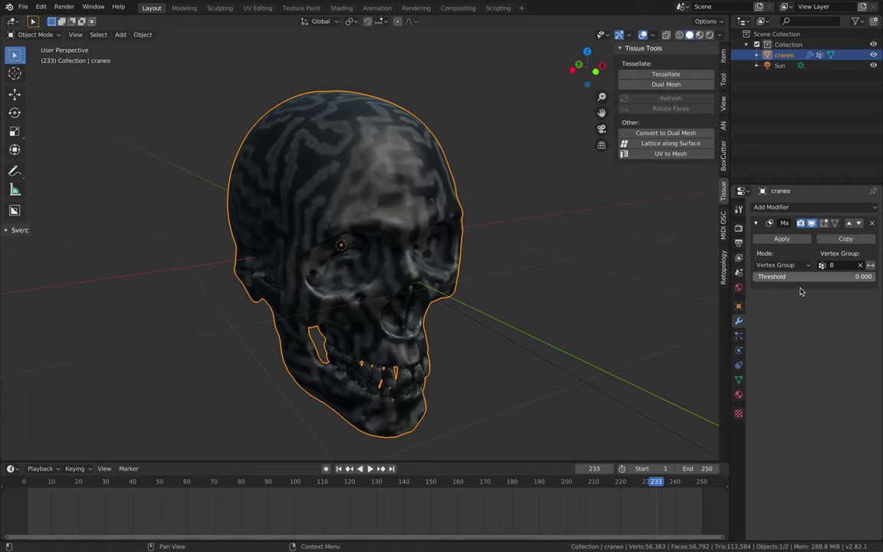
left_click_drag(801, 276, 831, 277)
left_click(505, 213)
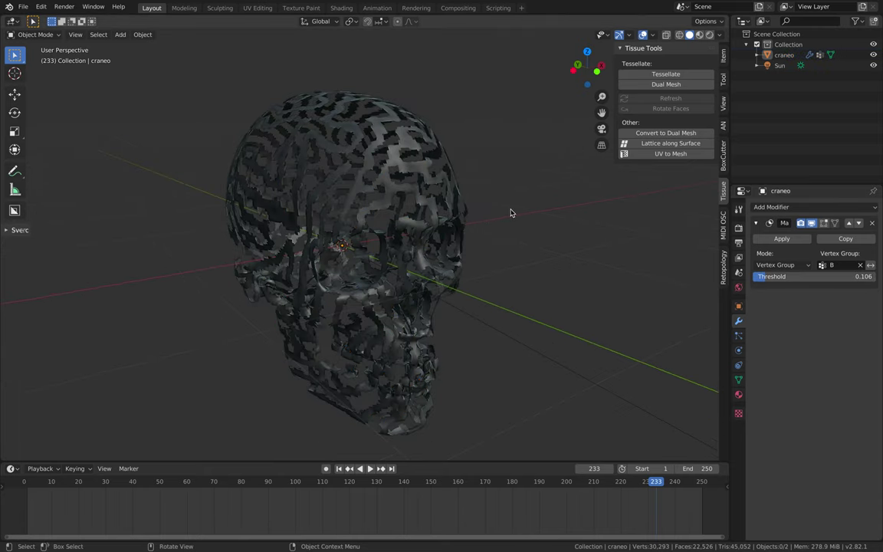
Step: Add a Smooth modifier after the Mask on the skull and set its repeat count to 40
middle_click_drag(510, 213, 429, 191)
left_click(804, 207)
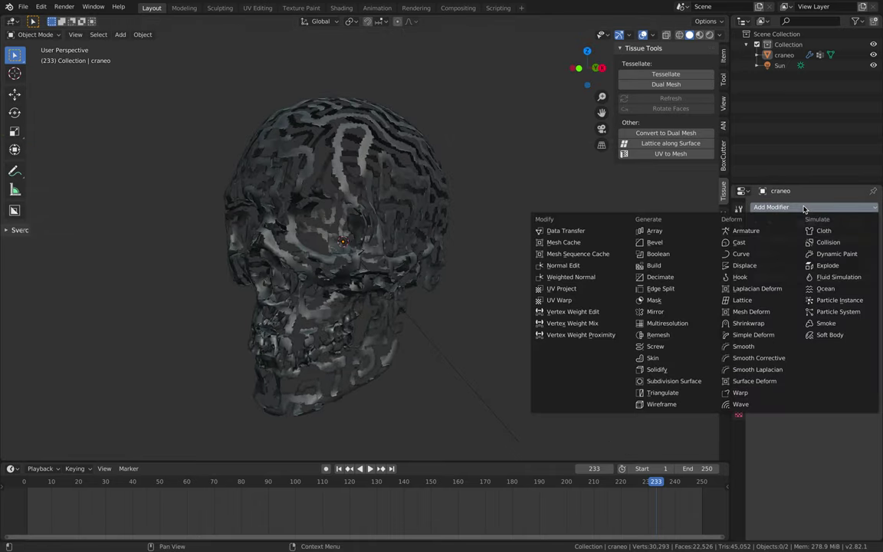
left_click(772, 347)
left_click(836, 341)
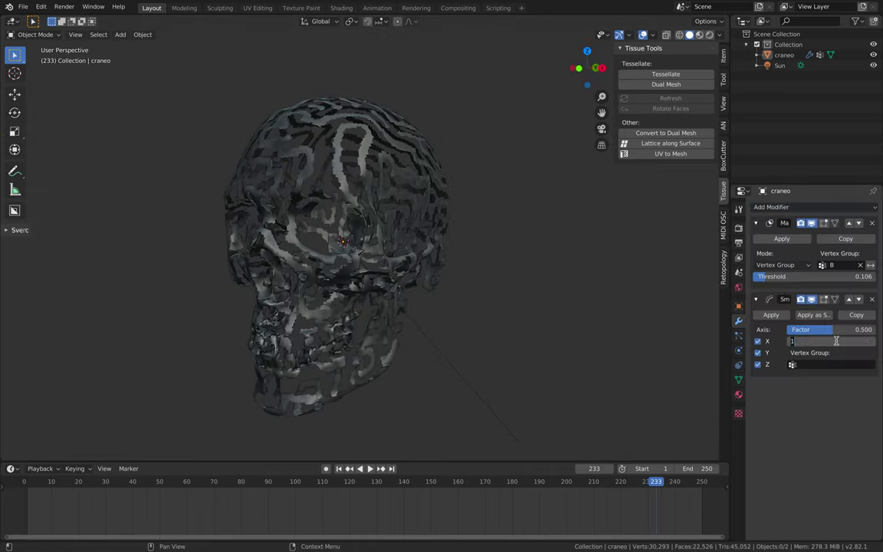
key("Return")
left_click(836, 342)
type("40")
key("Return")
middle_click_drag(625, 232, 668, 232)
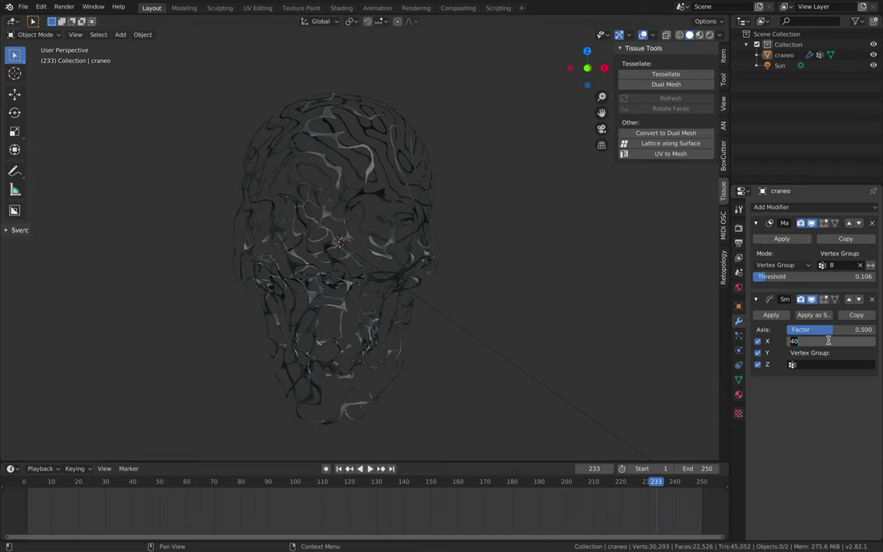
Step: Set the Smooth modifier's repeat count to 20 and inspect the masked skull from the side
type("20")
key("Return")
middle_click_drag(565, 230, 599, 236)
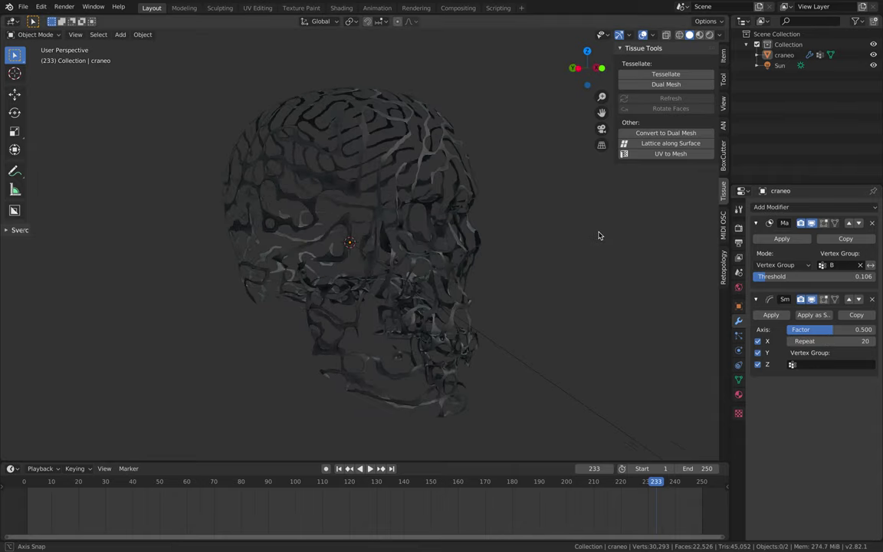
Step: Add a Solidify modifier to the skull with a thickness of 0.018 m and save the file
left_click(774, 207)
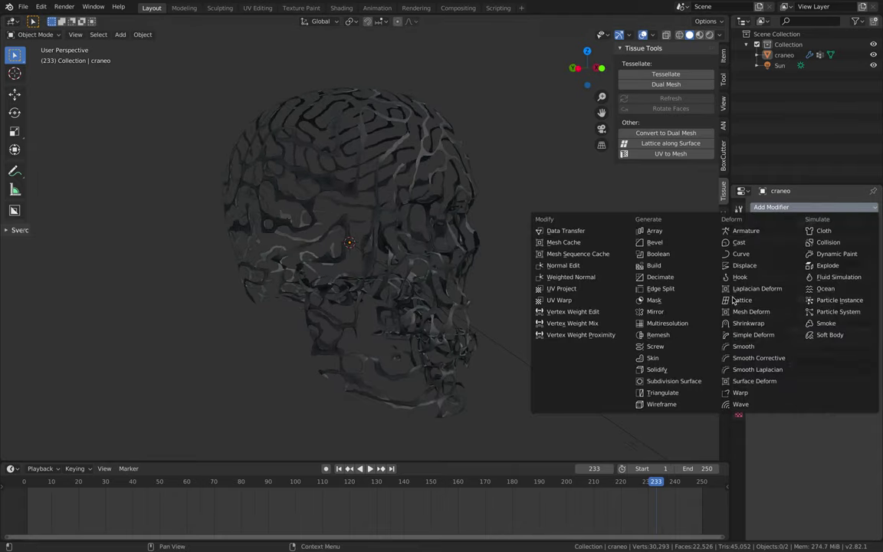
left_click(688, 369)
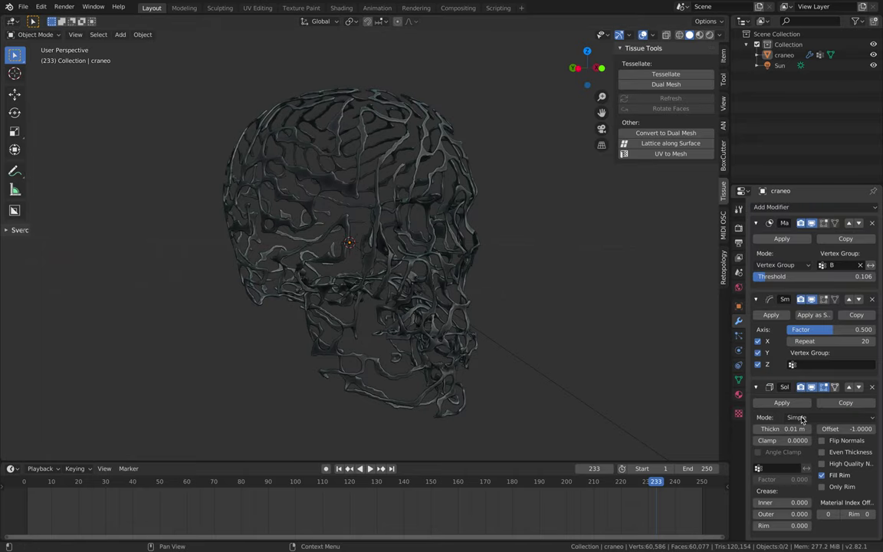
mouse_move(793, 429)
left_mouse_down()
mouse_move(808, 429)
mouse_move(797, 428)
left_mouse_up()
middle_click_drag(521, 278, 481, 159)
left_click(449, 271)
left_click(453, 270)
scroll(469, 279, "up", 1)
key("ctrl+s")
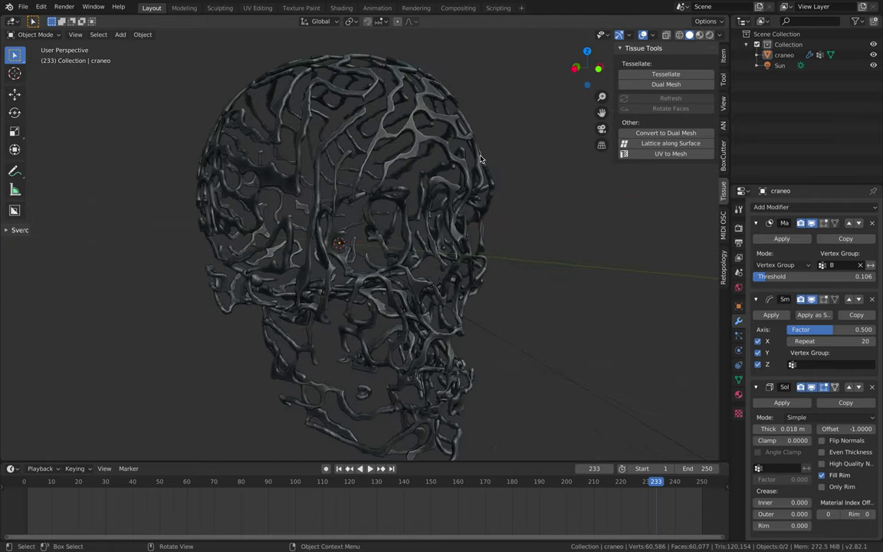
Step: Switch the viewport lighting to MatCap, try several spheres and choose the glossy light grey one
left_click(718, 35)
left_click(709, 85)
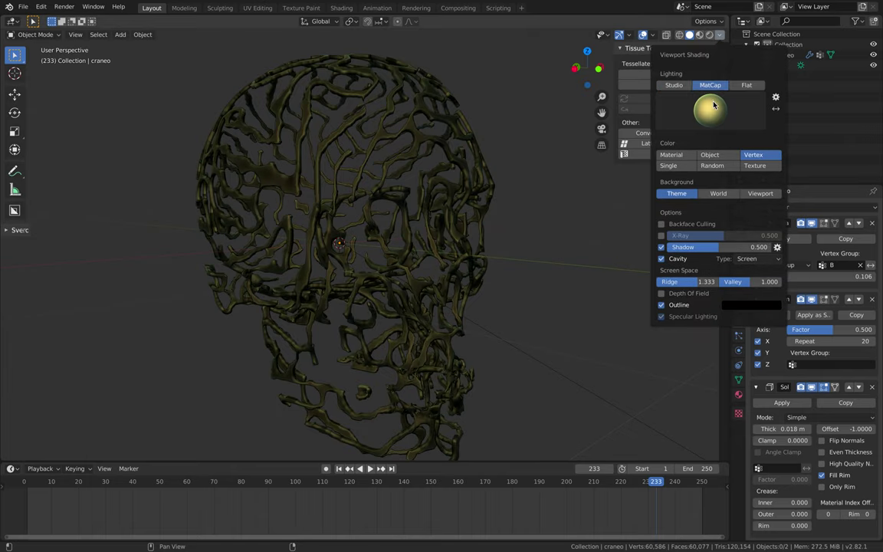
left_click(705, 108)
left_click(558, 242)
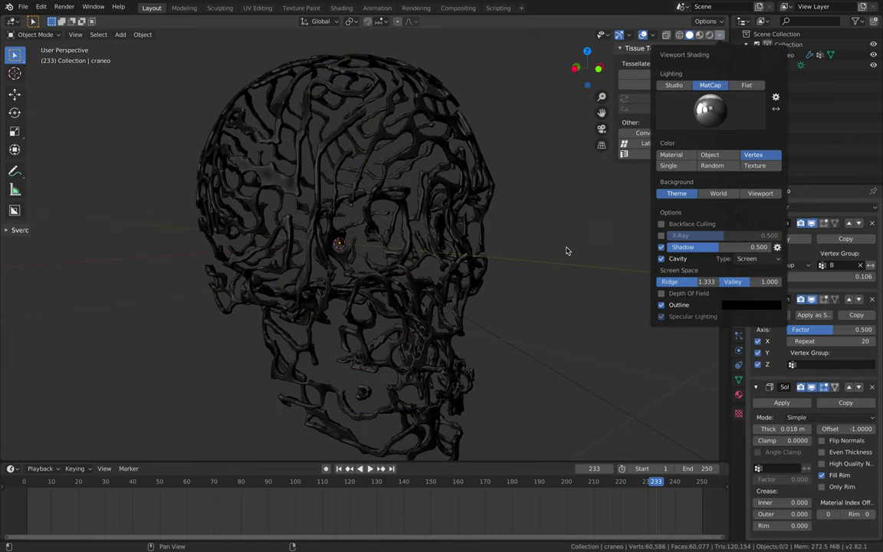
left_click(725, 111)
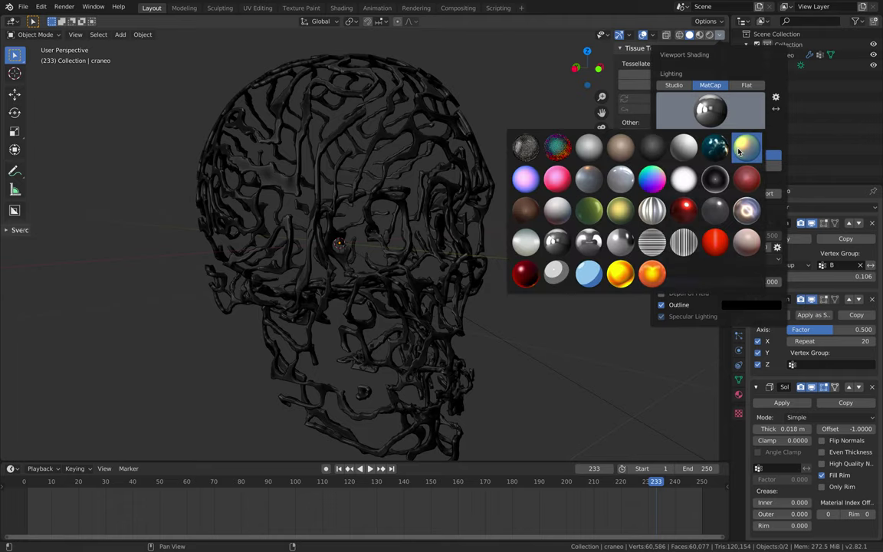
left_click(747, 146)
left_click(709, 115)
left_click(555, 162)
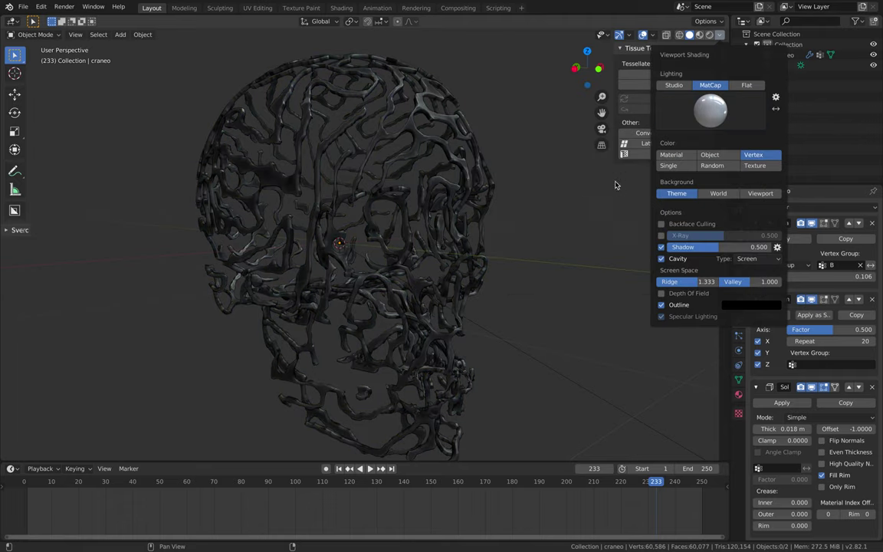
Step: Deselect everything, view the skull from the front and save the file rd_skull_02.blend
middle_click_drag(497, 201, 410, 223)
key("a")
key("alt+a")
key("ctrl+s")
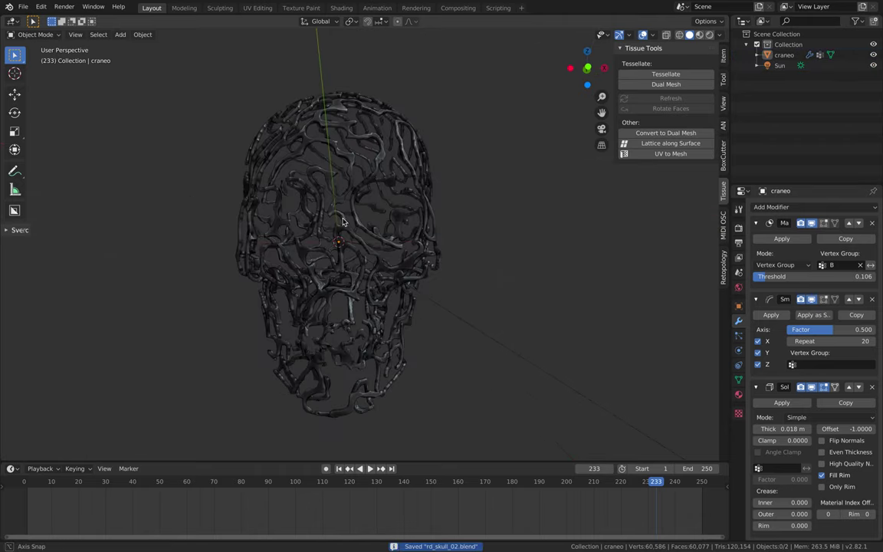
middle_click_drag(337, 201, 325, 210)
left_click(23, 7)
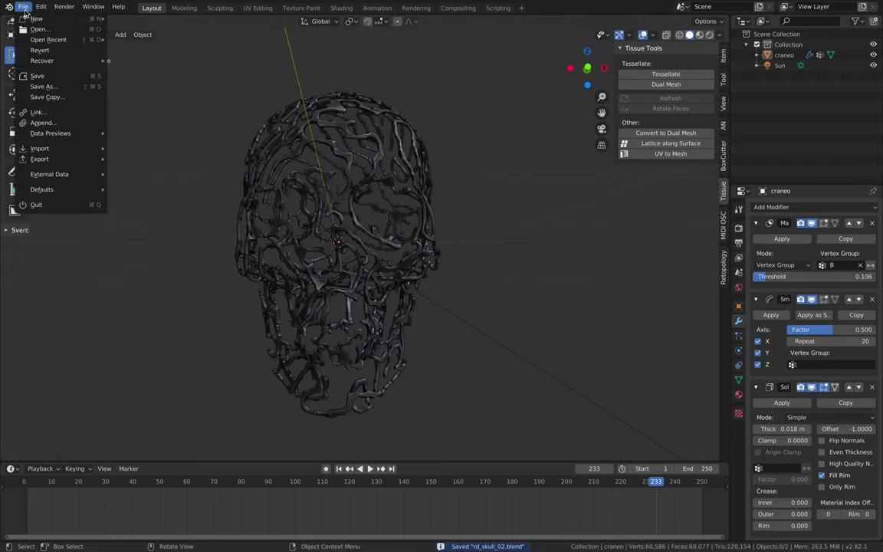
left_click(46, 75)
Step: Start a new General file with the default cube scene
left_click(26, 7)
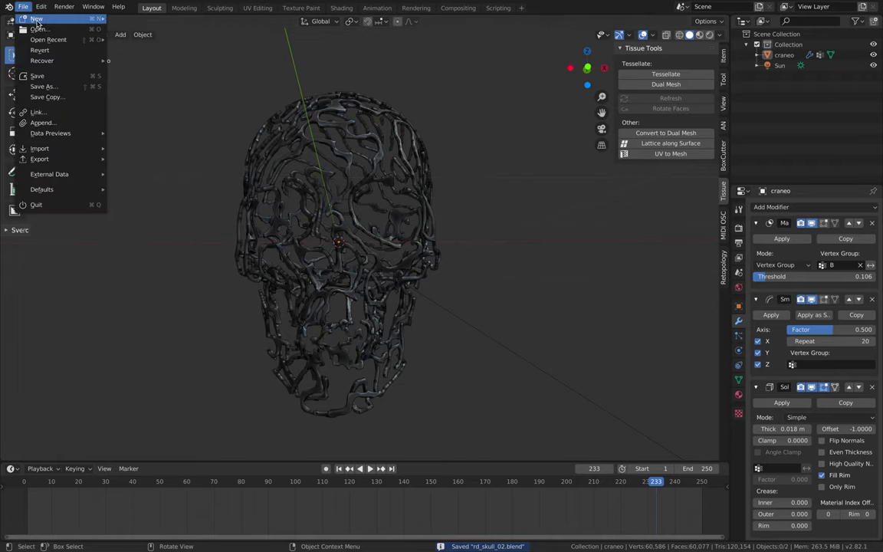
mouse_move(36, 18)
left_click(153, 19)
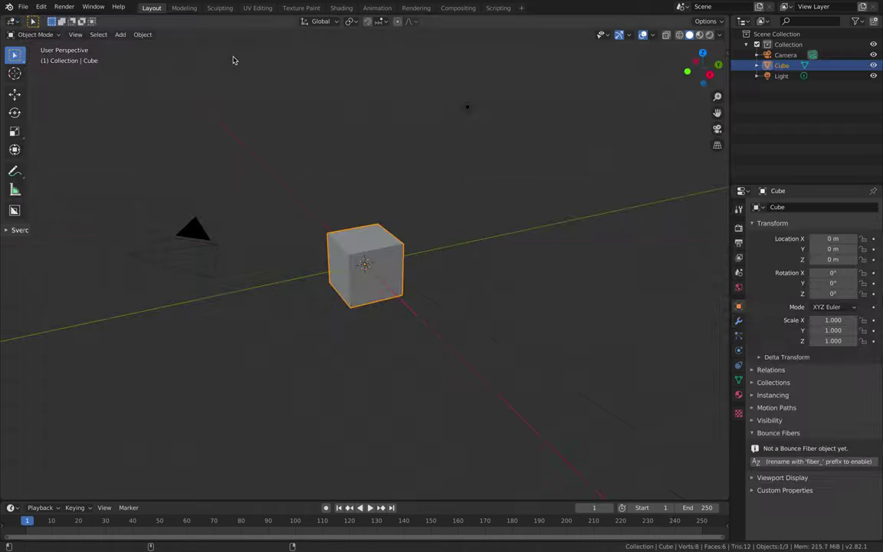
Step: Duplicate the cube to about (-0.90, -0.87, 1.10) m and freely rotate the copy to about (9.7°, -3.9°, -29.5°)
scroll(443, 156, "up", 2)
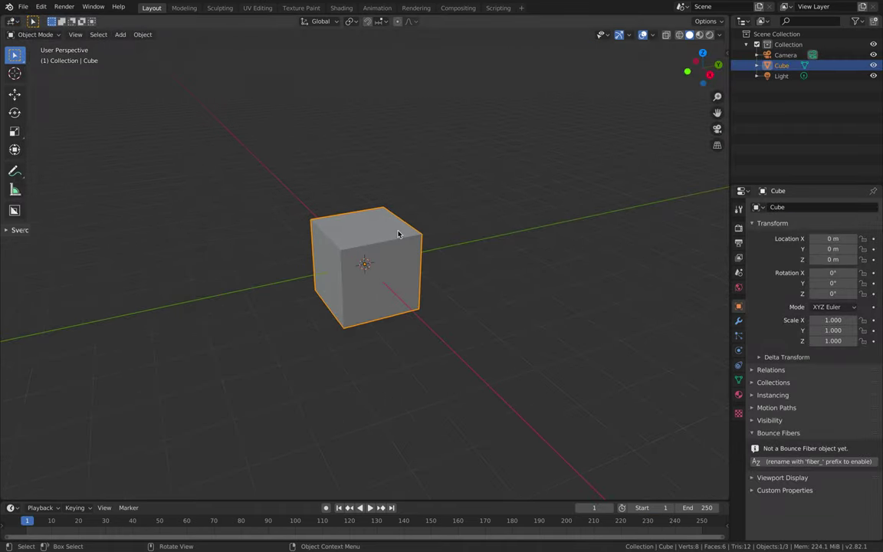
middle_click_drag(399, 235, 366, 201)
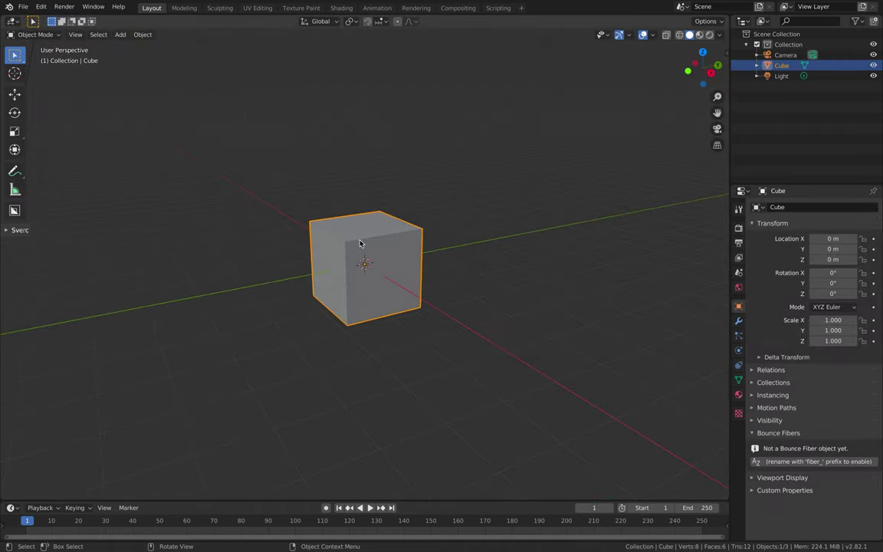
key("shift+d")
left_click(310, 193)
key("r")
key("r")
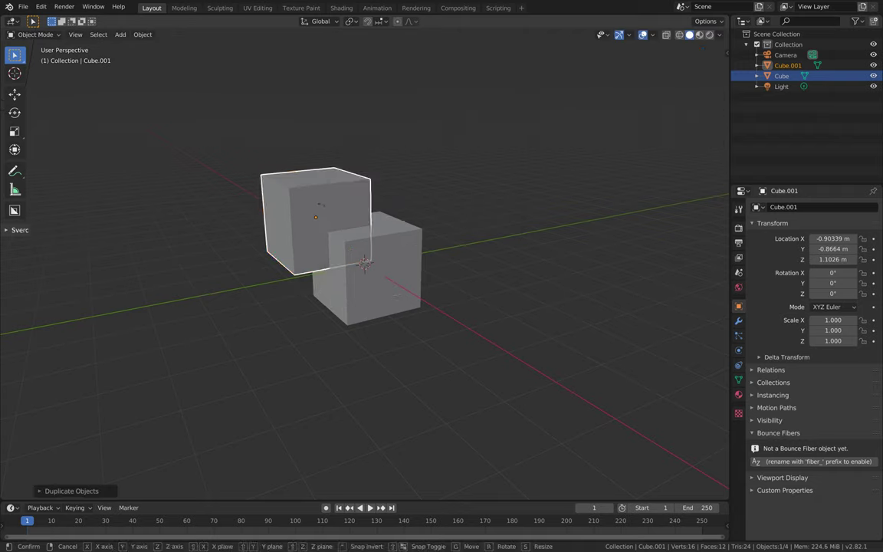
left_click(311, 201)
Step: Duplicate the rotated cube to about (0.90, 1.03, -0.87) m and trackball-rotate the copy to about (-5.7°, 14.7°, 37.9°)
key("shift+d")
left_click(416, 285)
key("r")
key("r")
left_click(434, 256)
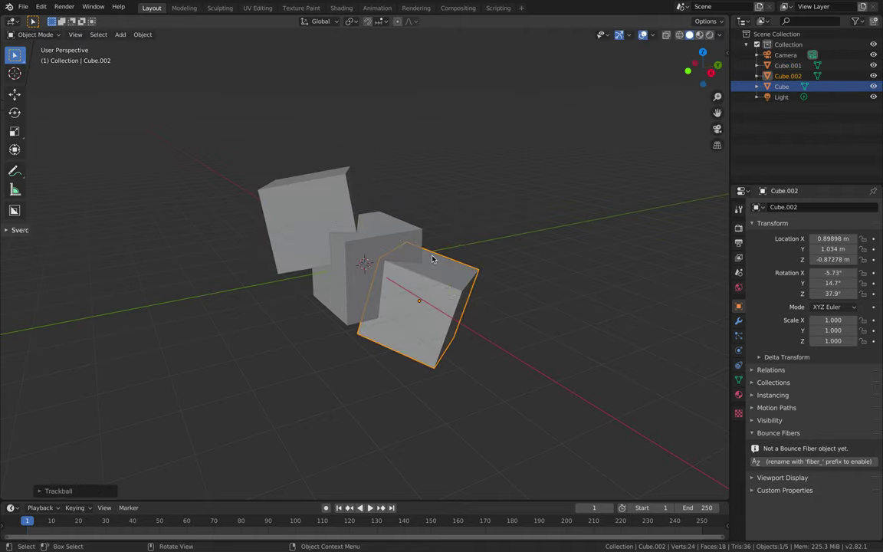
Step: Select all three overlapping cubes and join them into one object
left_click(394, 233, "shift")
left_click(331, 213, "shift")
mouse_move(406, 184)
middle_mouse_down()
mouse_move(402, 150)
mouse_move(398, 173)
mouse_move(416, 186)
middle_mouse_up()
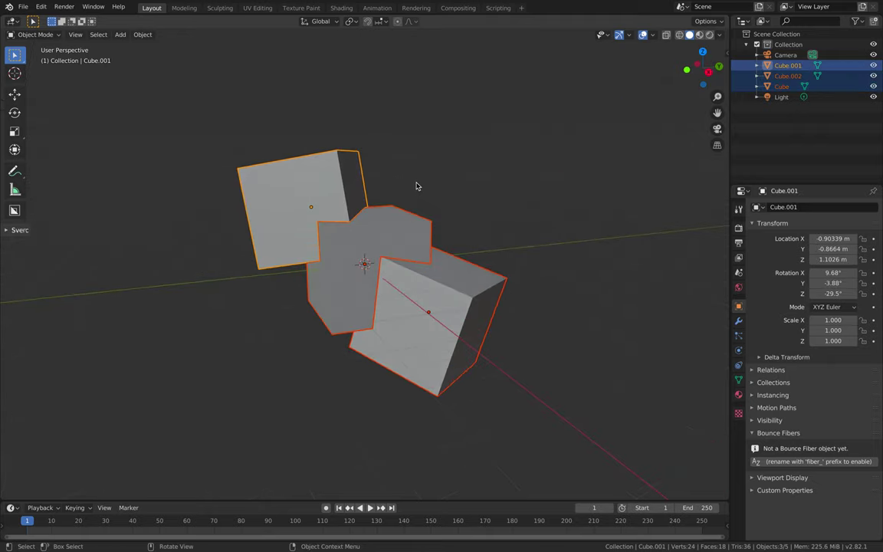
key("ctrl+j")
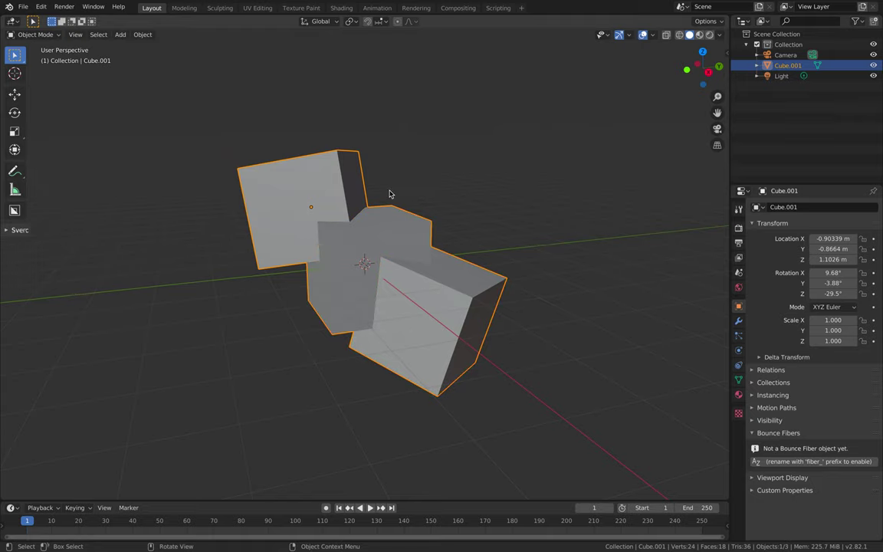
Step: Try a Remesh modifier in Sharp mode on the joined cubes with Remove Disconnected Pieces turned off
left_click(738, 320)
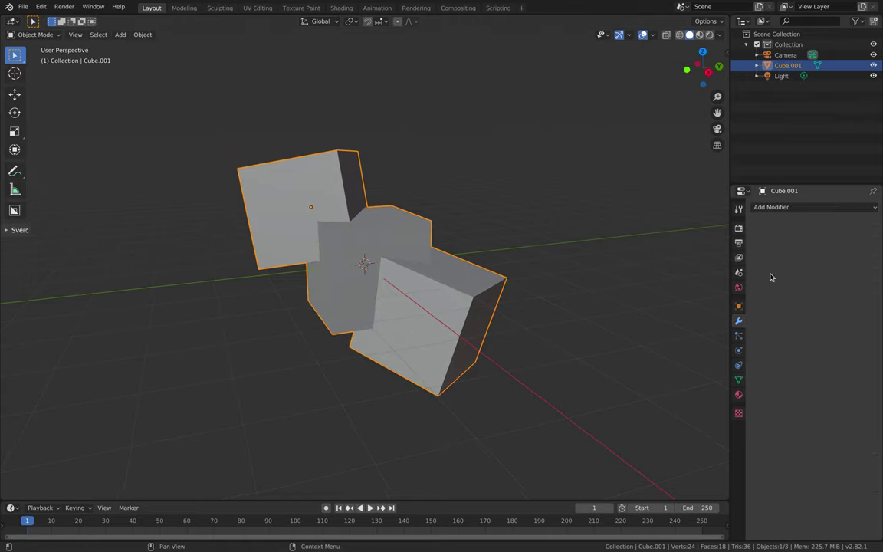
left_click(766, 207)
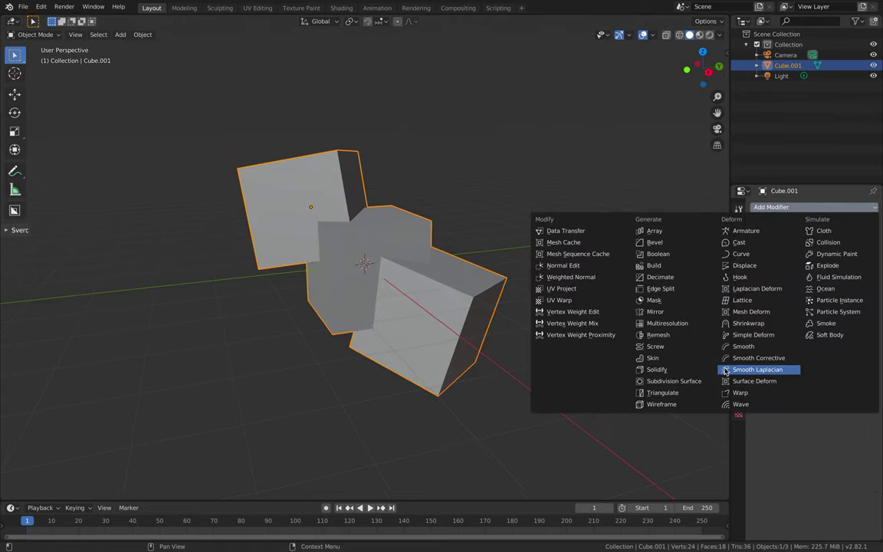
left_click(689, 335)
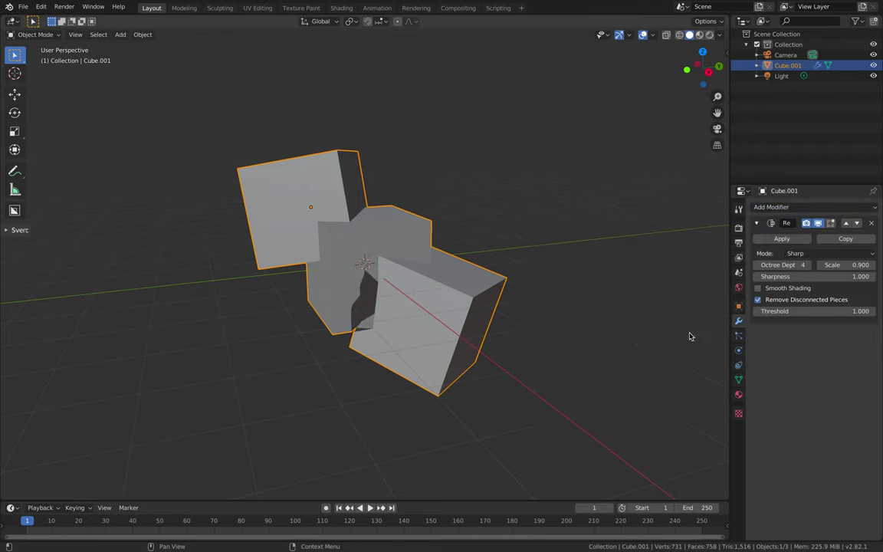
left_click(758, 300)
left_click(814, 253)
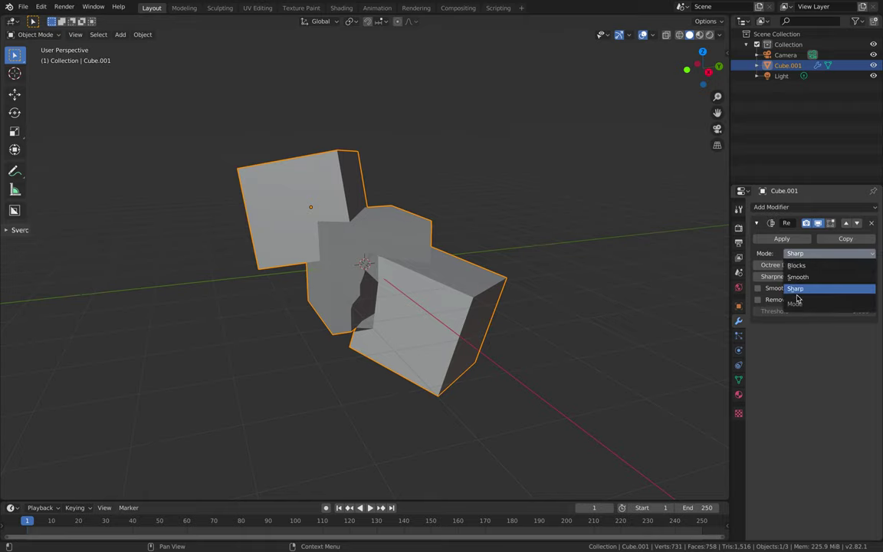
middle_click_drag(610, 256, 631, 255)
scroll(631, 255, "up", 1)
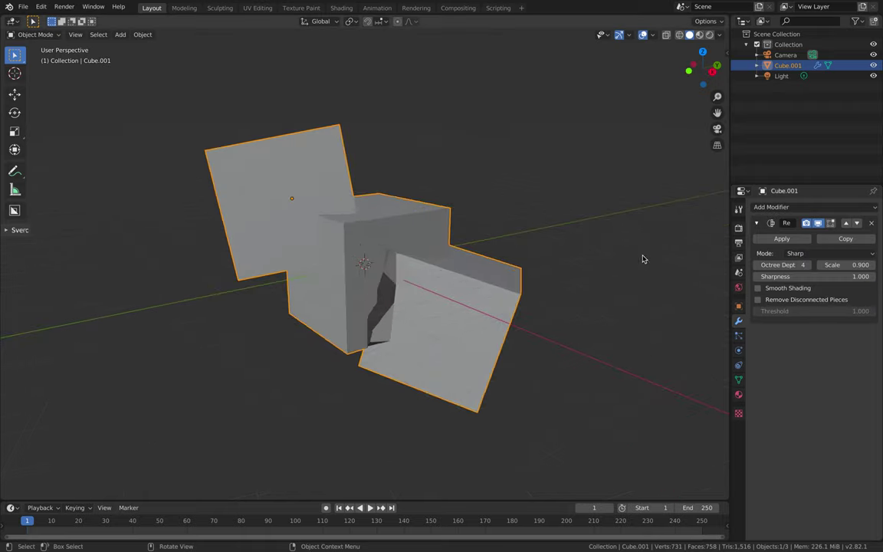
Step: Try smooth shading and Smooth mode on the Remesh modifier, and remove the modifier from the joined cubes
left_click(758, 288)
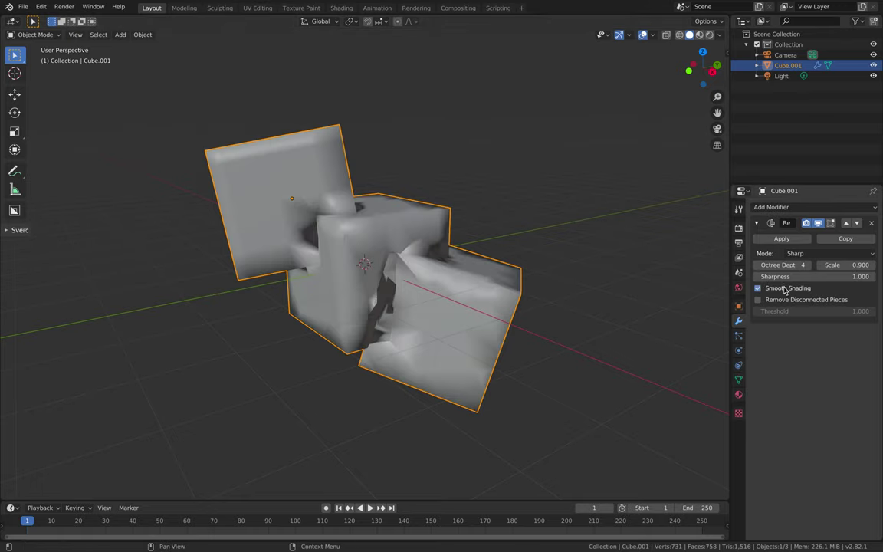
left_click(842, 254)
left_click(843, 278)
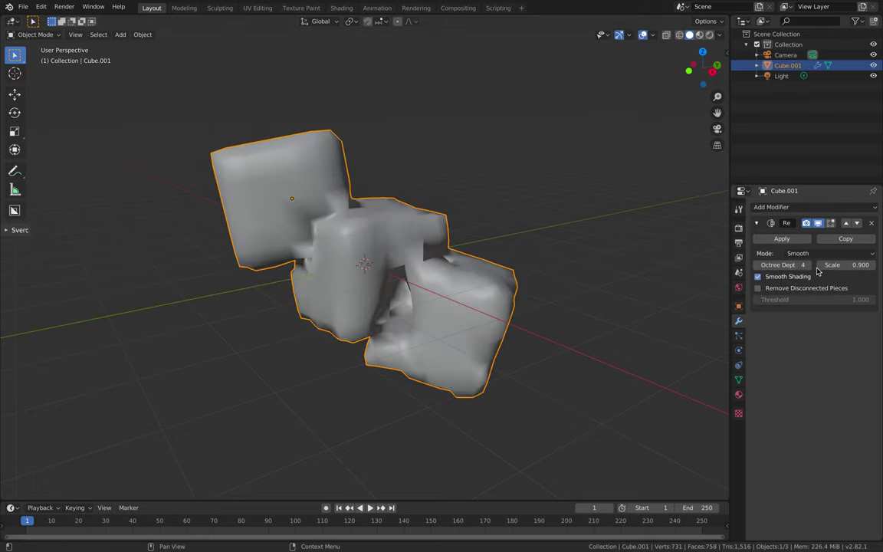
left_click(809, 264)
middle_click_drag(586, 250, 632, 218)
left_click(870, 223)
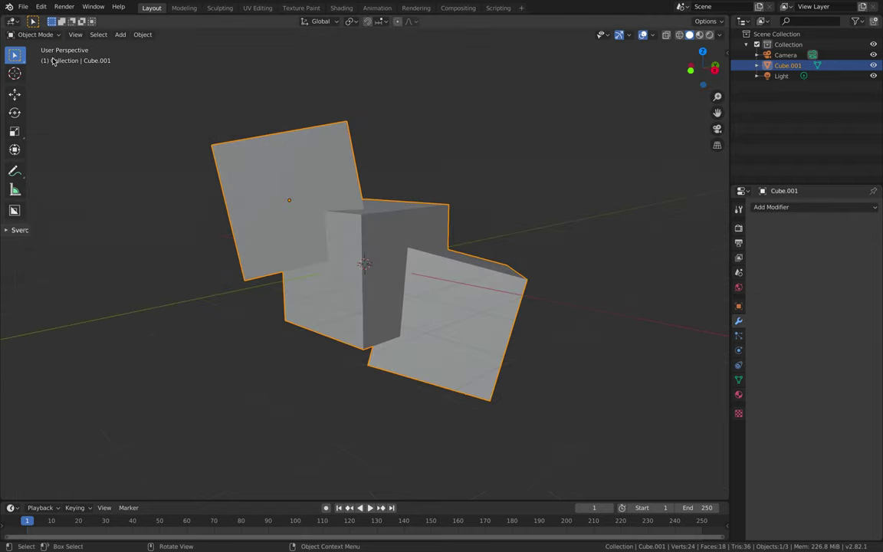
Step: Switch the joined cubes to Sculpt Mode
left_click(23, 35)
left_click(36, 74)
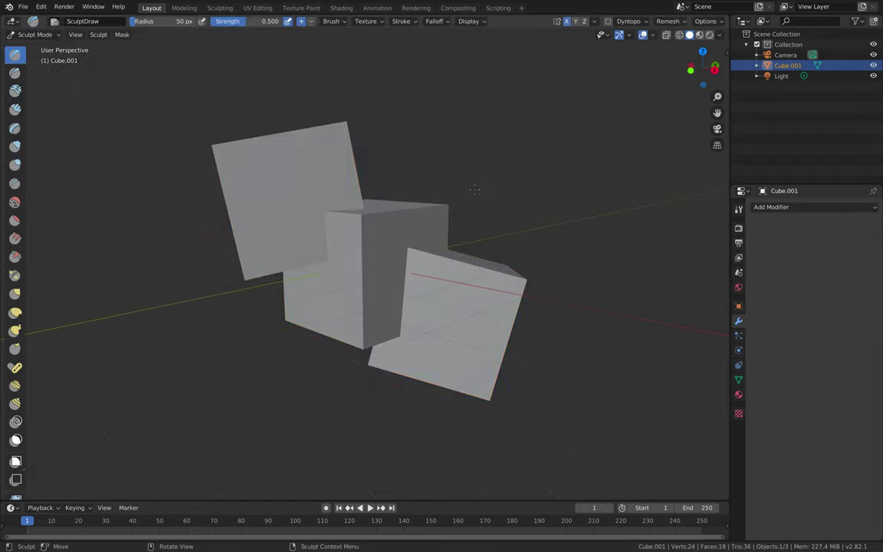
middle_click_drag(429, 184, 449, 191)
Step: Try a voxel remesh of the joined cubes at the 0.1 m voxel size and undo it
left_click(668, 21)
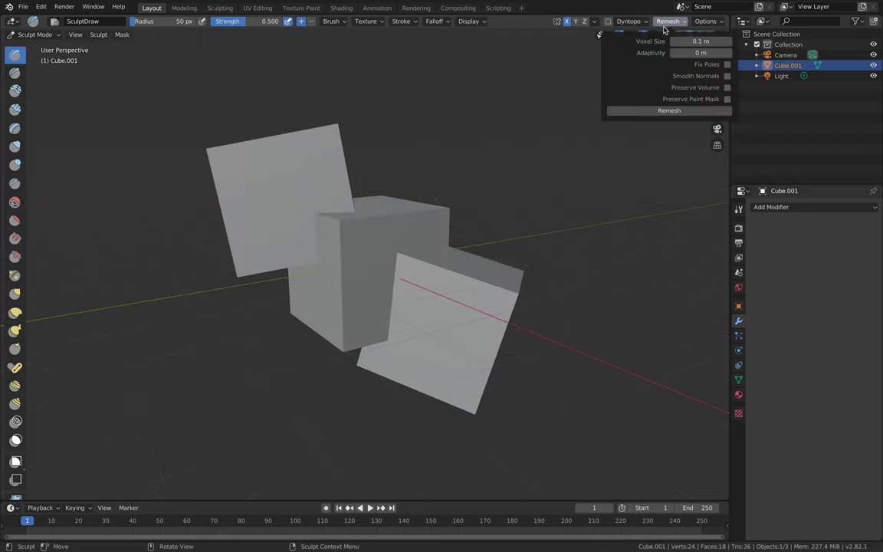
left_click(679, 110)
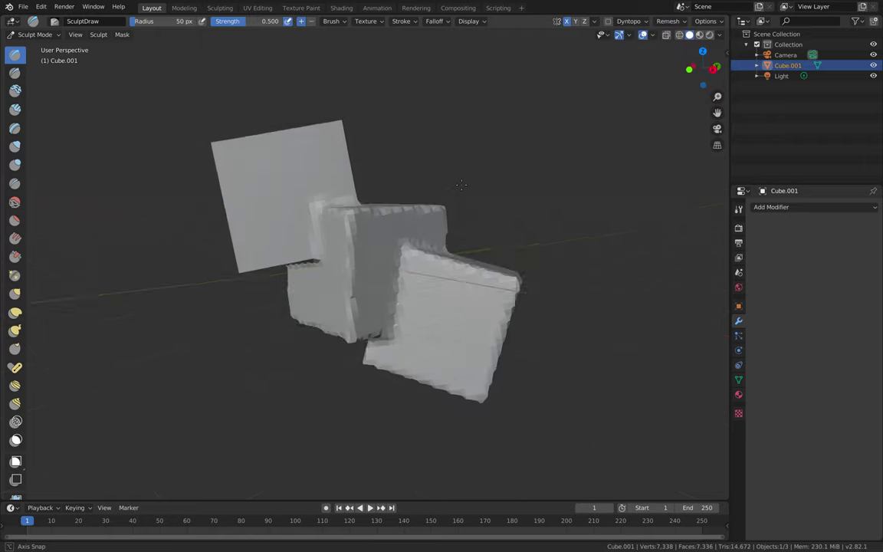
key("ctrl+z")
Step: Voxel remesh the joined cubes with a voxel size of 0.03 m and inspect the edges
left_click(668, 21)
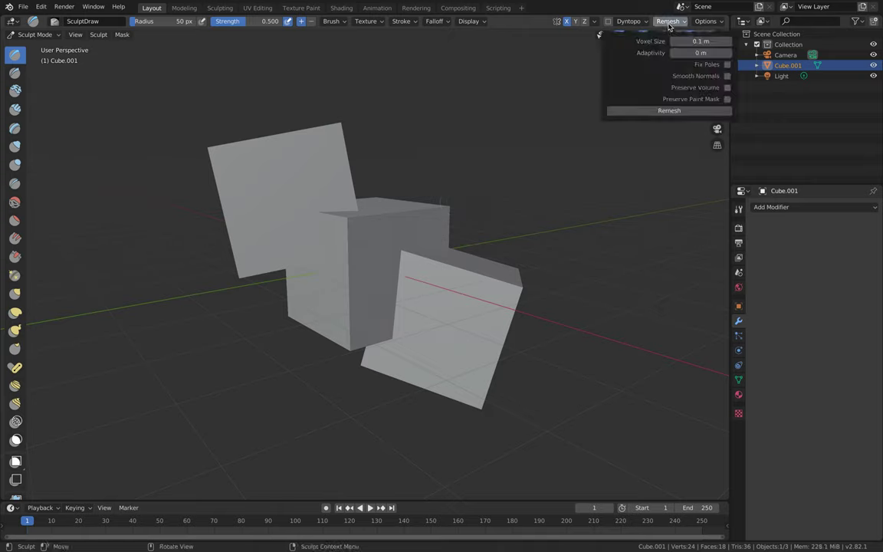
left_click(687, 42)
type("0.03")
key("Return")
left_click(679, 110)
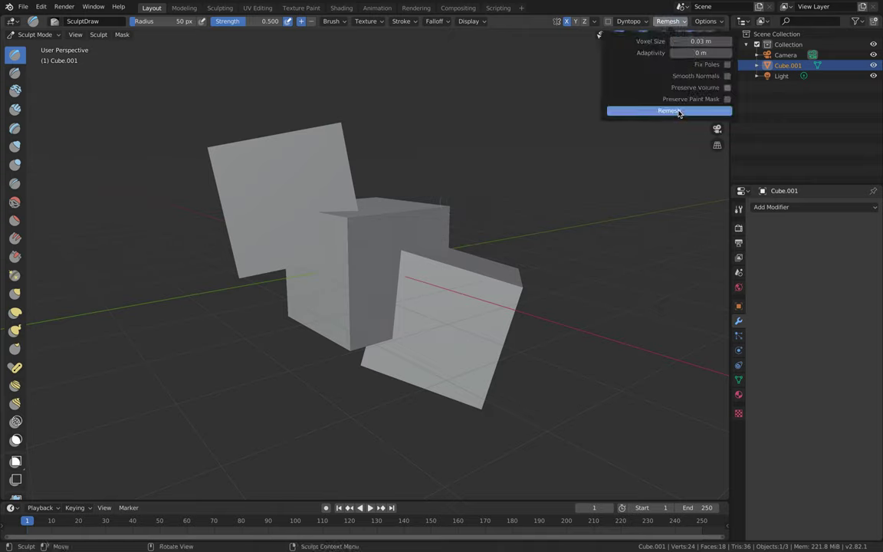
middle_click_drag(485, 174, 424, 193)
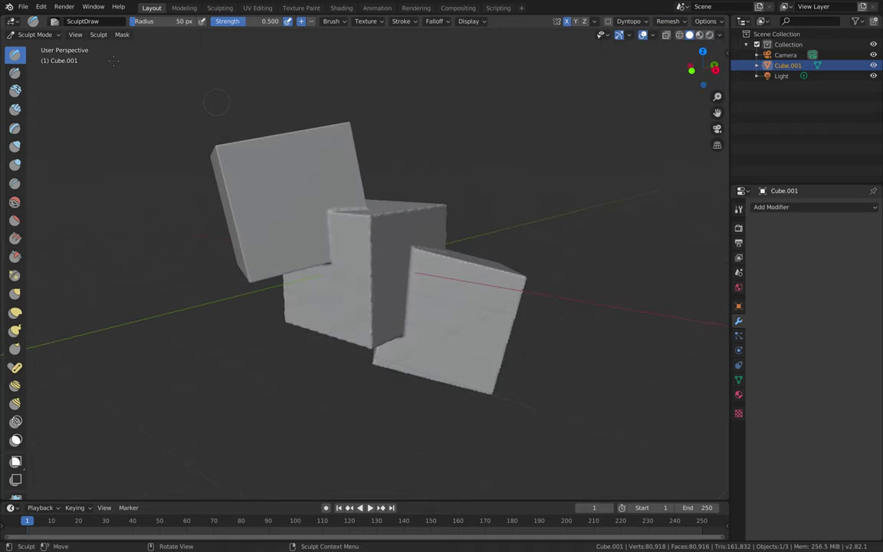
Step: Return to Object Mode and display the remeshed cubes in wireframe shading
left_click(35, 34)
left_click(39, 48)
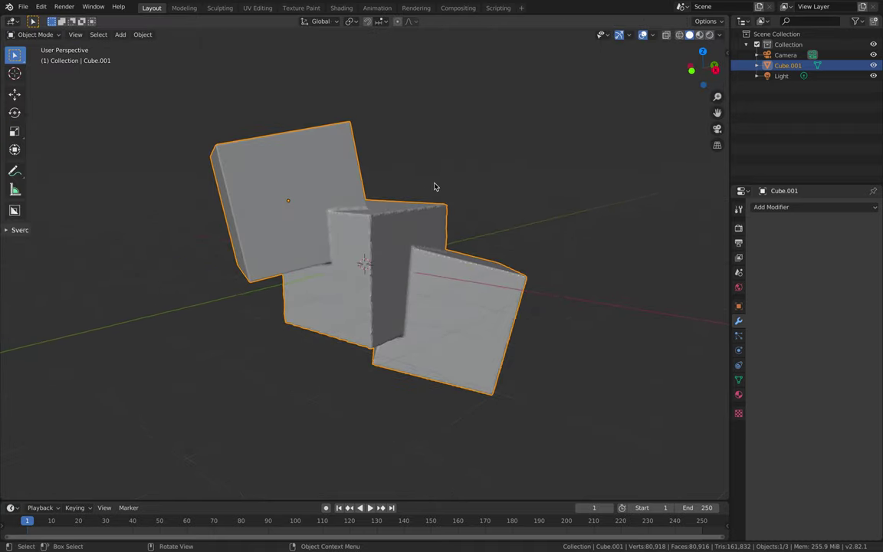
key("z")
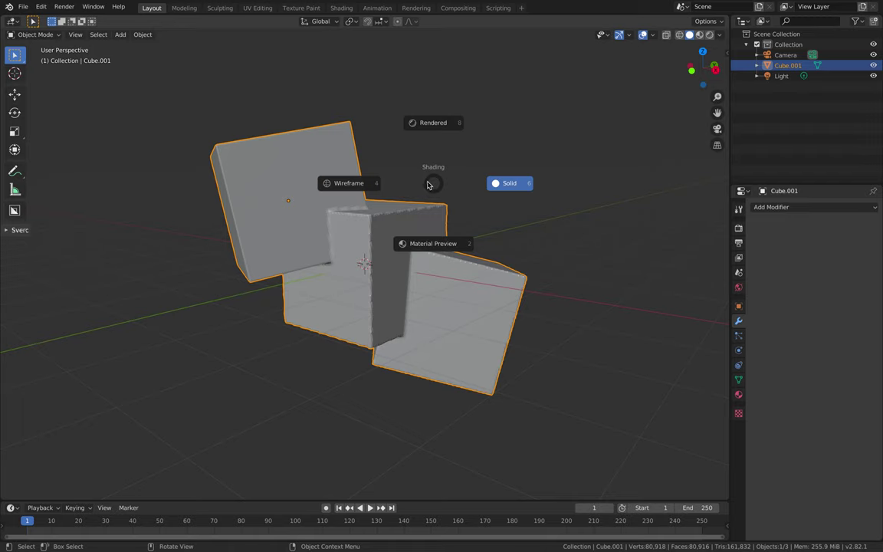
left_click(374, 184)
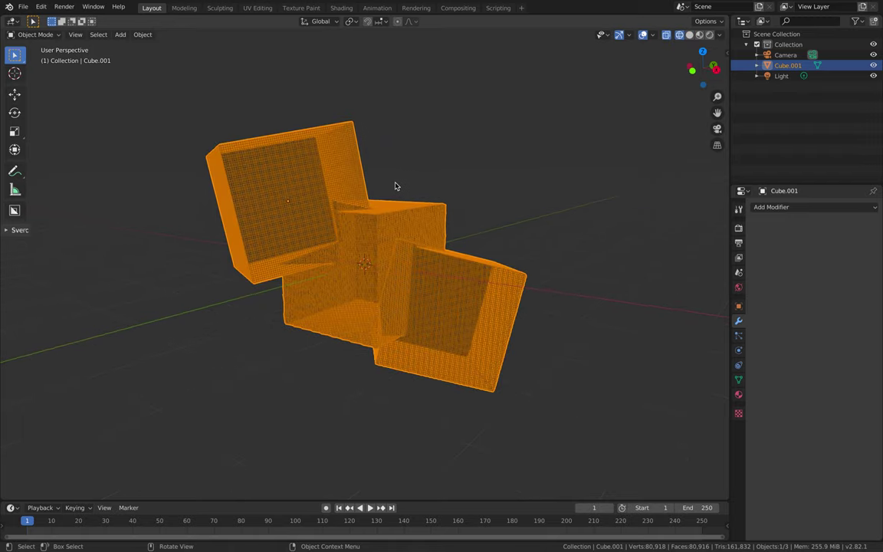
Step: Return the remeshed cubes to solid shading and save the scene to the Desktop as voxelremeshRD_001.blend
key("z")
left_click(441, 184)
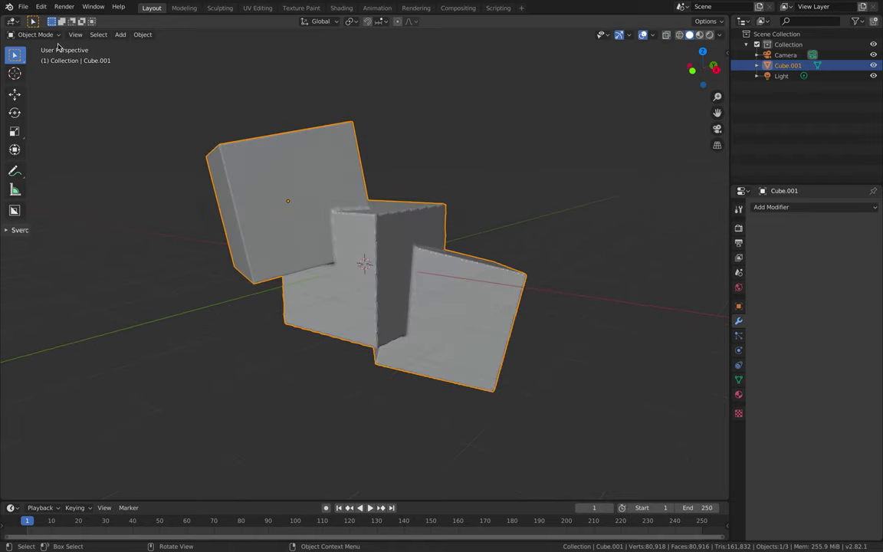
left_click(23, 7)
left_click(48, 87)
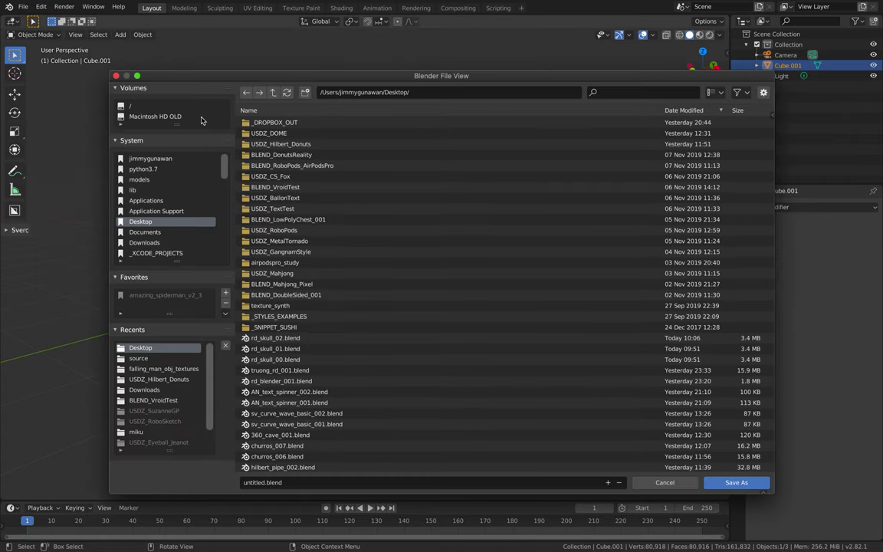
double_click(260, 483)
type("voxelremeshRD_001")
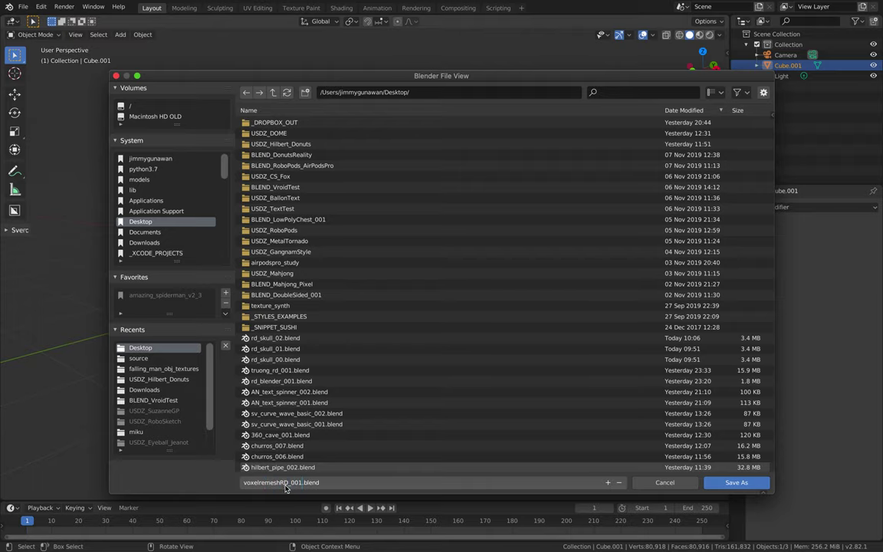
left_click(736, 482)
Step: Show the mesh data properties and the Tissue tools, and switch the remeshed cubes to Weight Paint mode
middle_click_drag(431, 274, 285, 211)
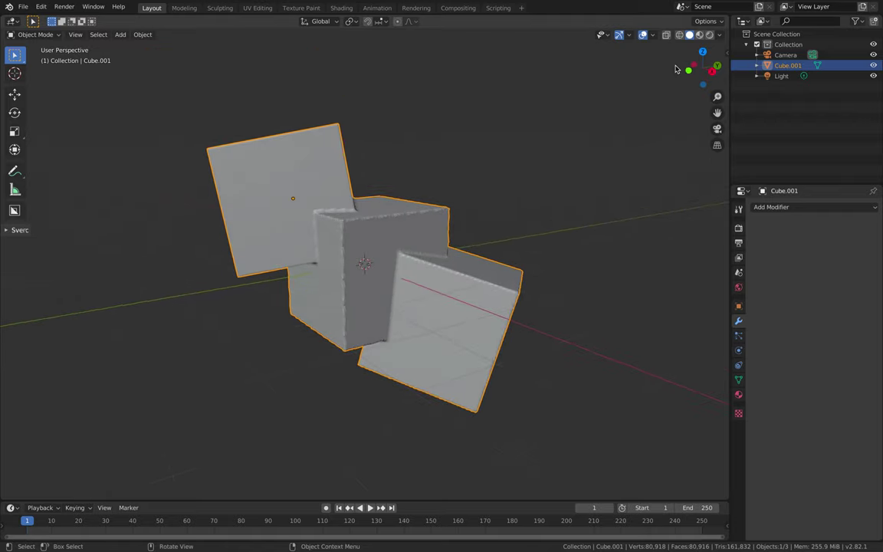
middle_click_drag(367, 143, 346, 141)
middle_click_drag(478, 138, 492, 153)
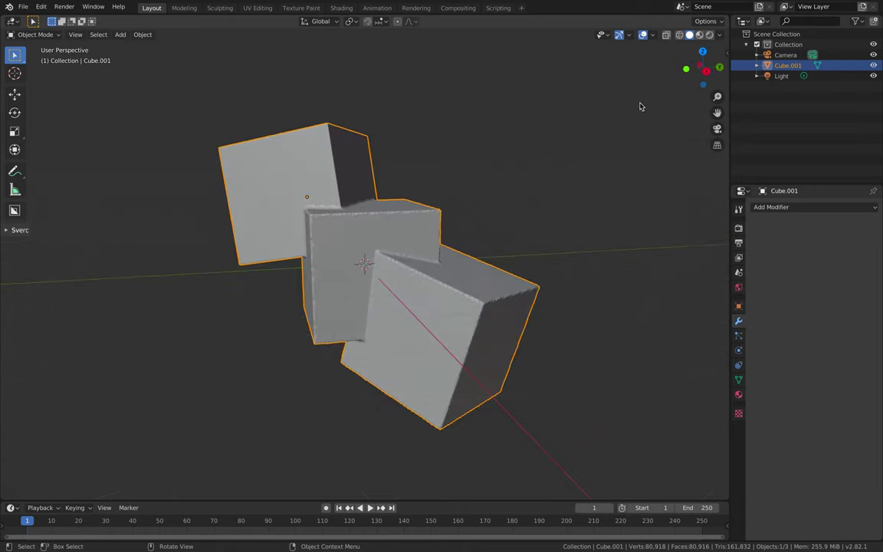
left_click(726, 50)
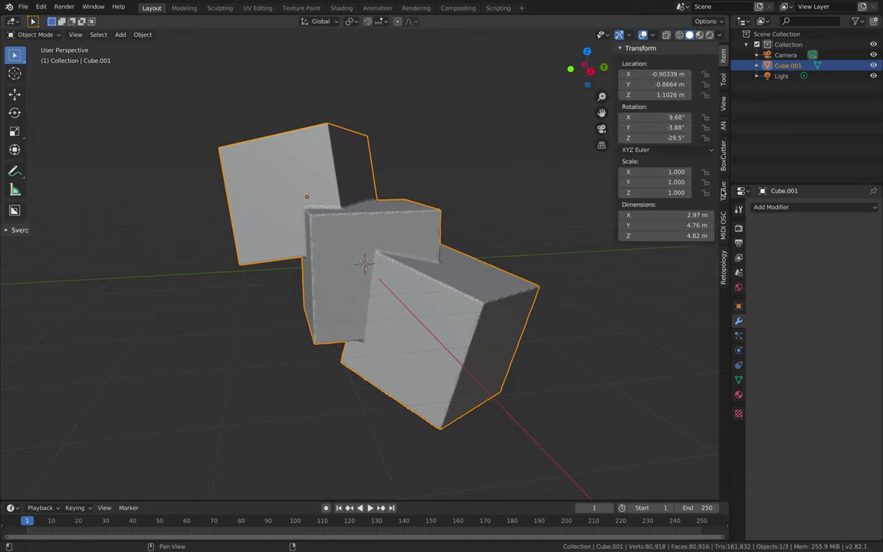
left_click(738, 379)
left_click(775, 350)
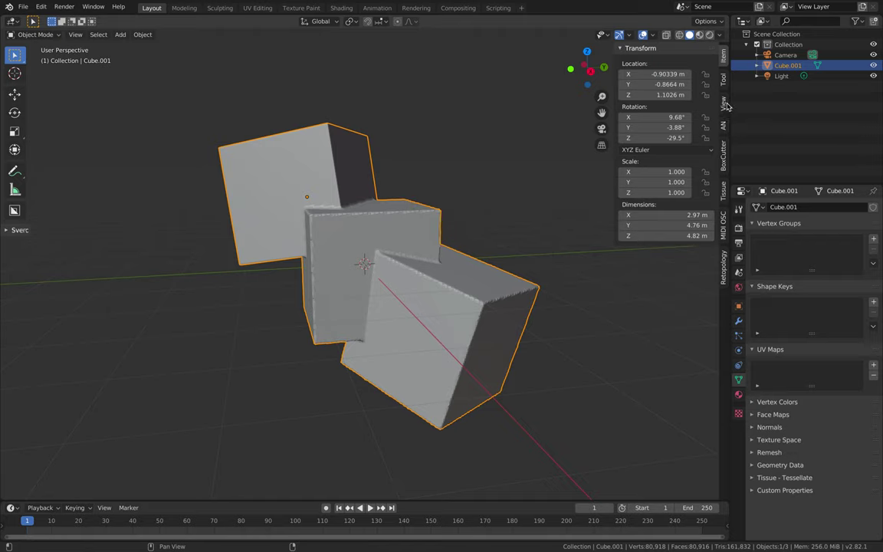
left_click(723, 188)
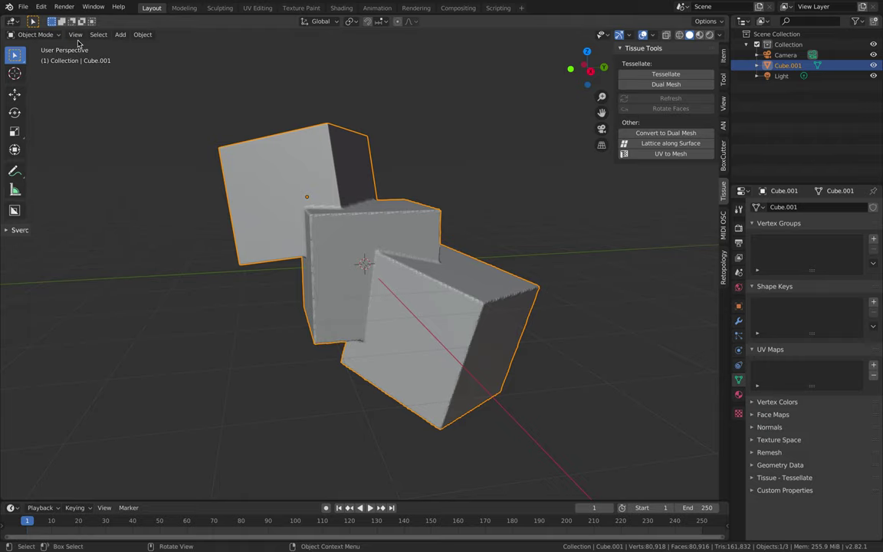
left_click(34, 34)
left_click(38, 92)
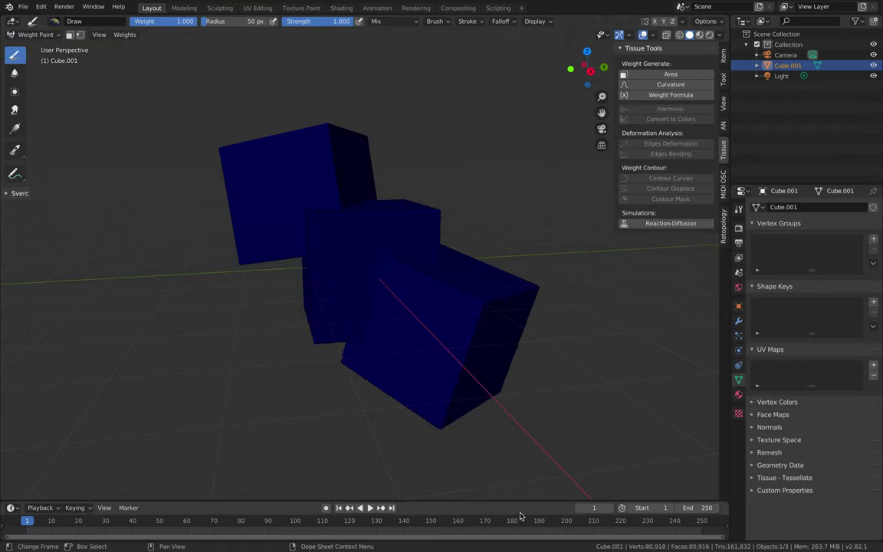
Step: Paint scattered weight strokes at weight 1.000 and radius 50 px across all sides of the three joined cubes
left_click_drag(518, 500, 518, 491)
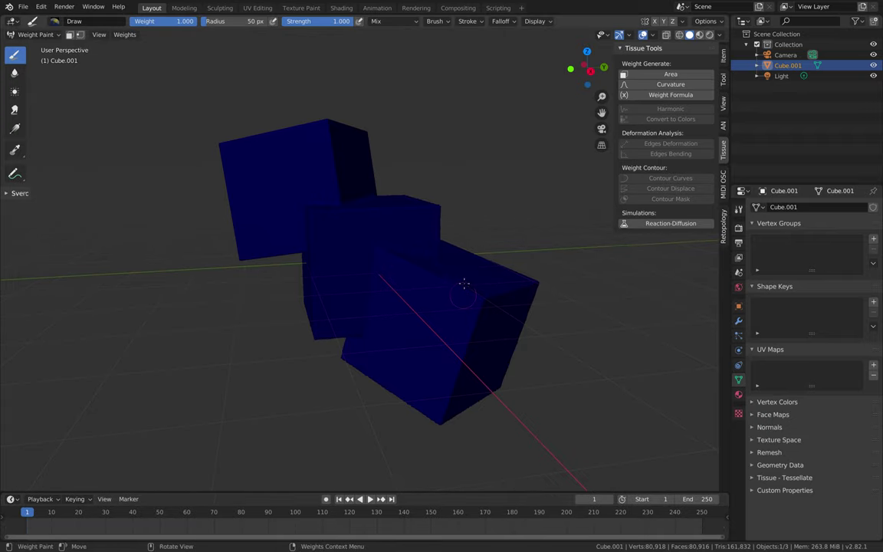
left_click(476, 288)
left_click_drag(477, 305, 259, 186)
middle_click_drag(338, 230, 324, 152)
mouse_move(301, 138)
left_mouse_down()
mouse_move(386, 252)
mouse_move(469, 311)
left_mouse_up()
mouse_move(469, 311)
middle_mouse_down()
mouse_move(365, 289)
mouse_move(335, 315)
middle_mouse_up()
mouse_move(335, 315)
left_mouse_down()
mouse_move(337, 249)
mouse_move(369, 285)
left_mouse_up()
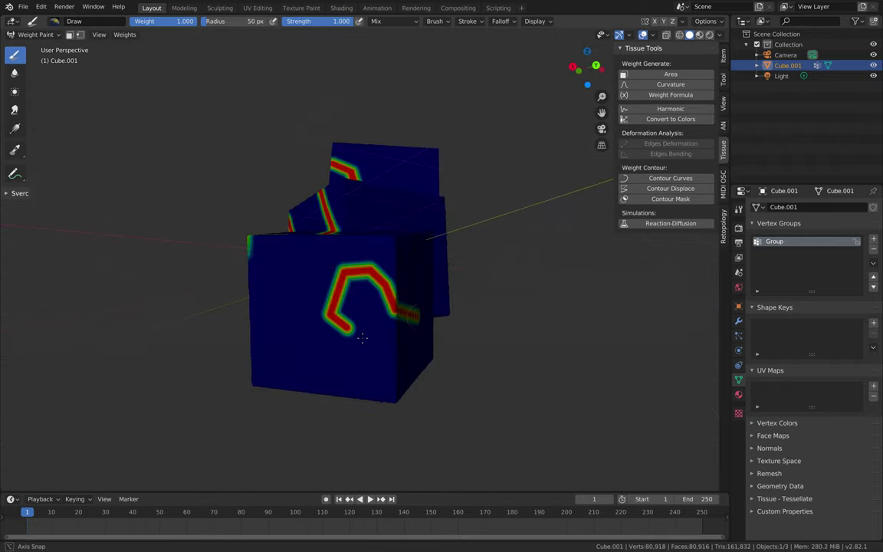
middle_click_drag(370, 285, 368, 328)
mouse_move(375, 319)
left_mouse_down()
mouse_move(398, 246)
mouse_move(417, 234)
left_mouse_up()
mouse_move(416, 235)
middle_mouse_down()
mouse_move(360, 303)
mouse_move(318, 292)
mouse_move(274, 231)
middle_mouse_up()
mouse_move(274, 232)
left_mouse_down()
mouse_move(282, 221)
mouse_move(445, 180)
left_mouse_up()
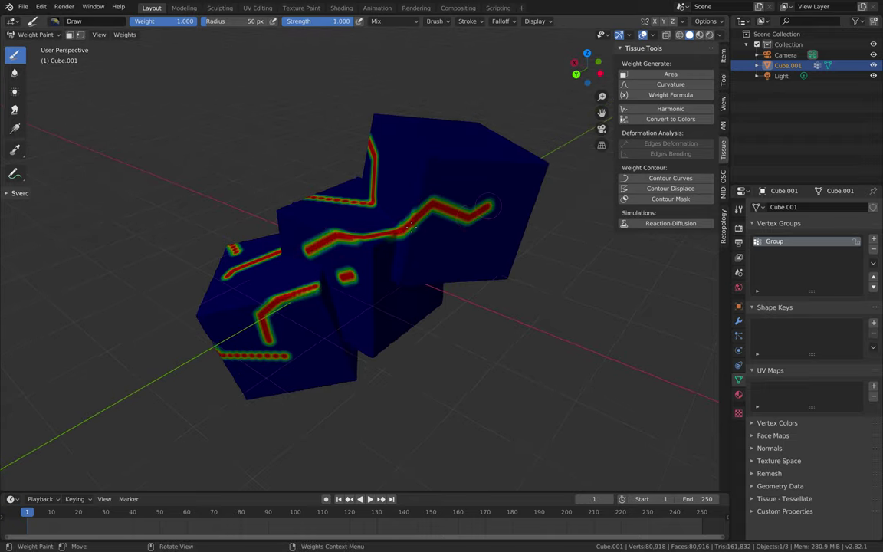
middle_click_drag(444, 179, 369, 219)
mouse_move(330, 198)
left_mouse_down()
mouse_move(402, 192)
mouse_move(387, 259)
left_mouse_up()
middle_click_drag(387, 259, 359, 183)
mouse_move(284, 198)
left_mouse_down()
mouse_move(371, 153)
mouse_move(322, 318)
left_mouse_up()
mouse_move(321, 318)
middle_mouse_down()
mouse_move(387, 387)
mouse_move(412, 387)
middle_mouse_up()
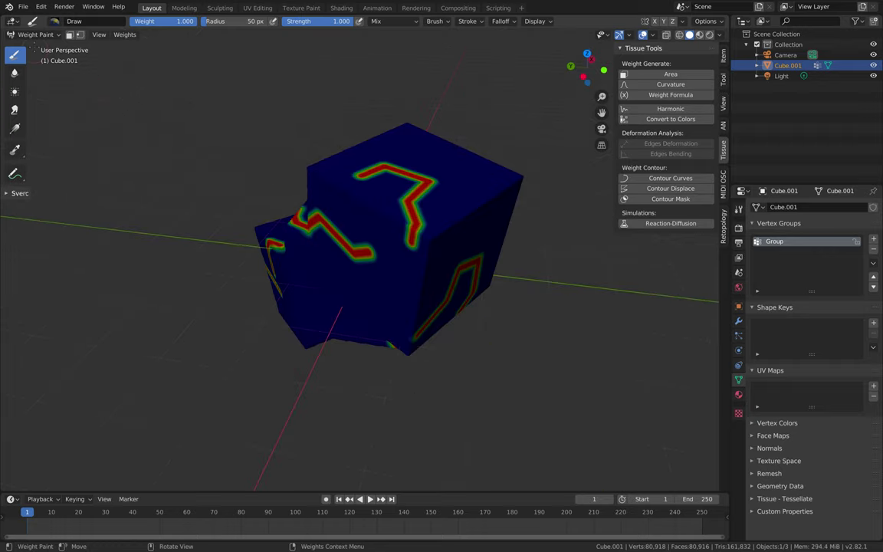
Step: Start Tissue Reaction-Diffusion on the cubes and delete its empty B vertex group in favour of the painted group
left_click(640, 223)
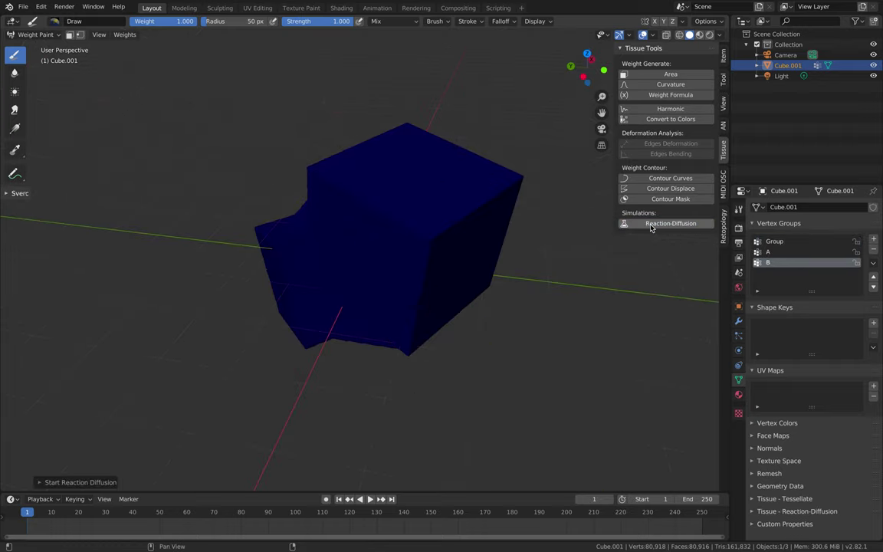
middle_click_drag(415, 319, 440, 244)
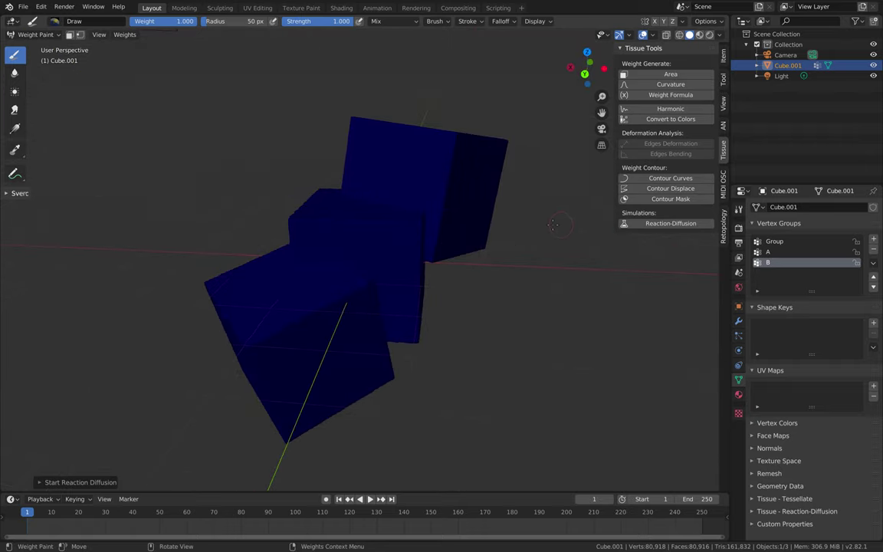
left_click(776, 242)
double_click(777, 242)
type("B")
left_click(780, 263)
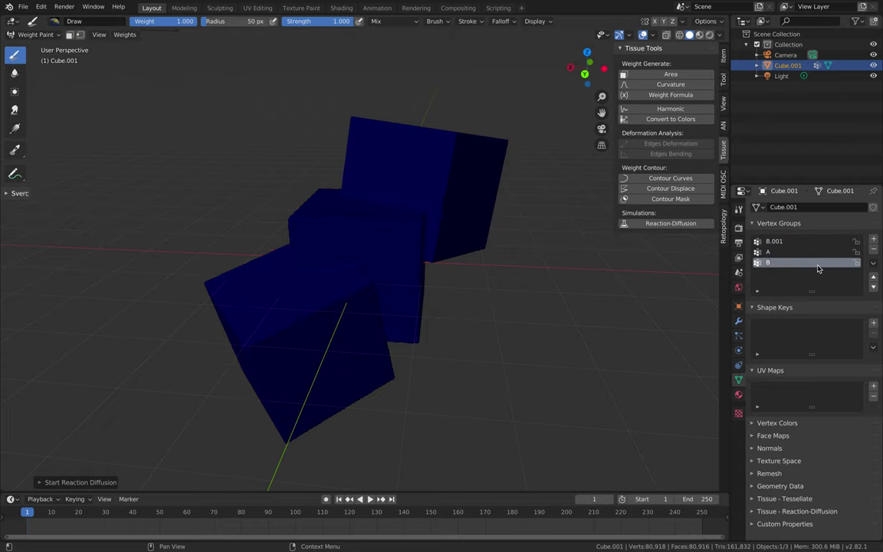
left_click(873, 249)
Step: Rename the painted vertex group as B and move it below group A
left_click(788, 241)
double_click(788, 240)
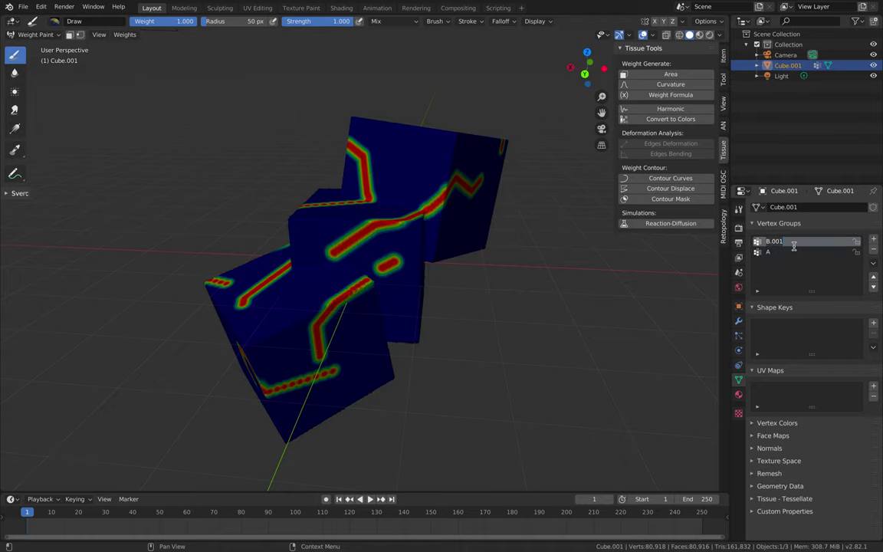
type("B")
key("Return")
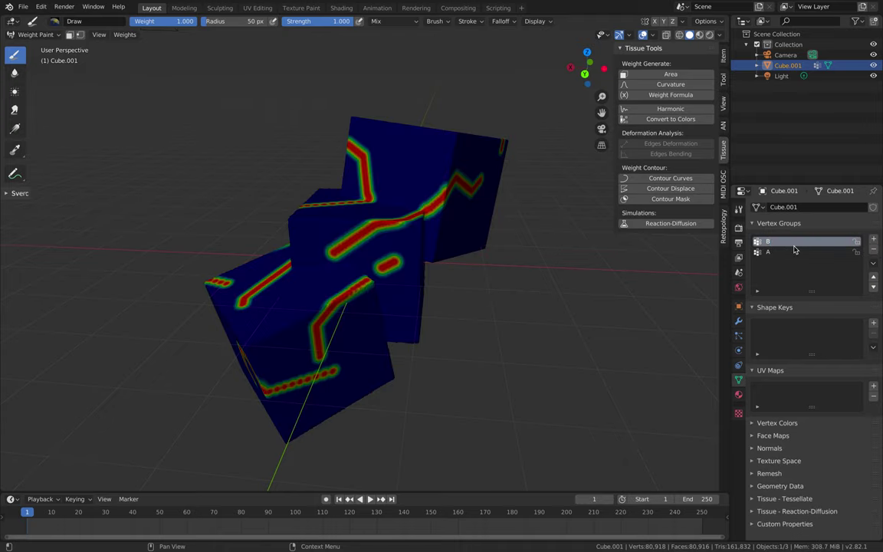
left_click(874, 287)
Step: Play the reaction-diffusion simulation on the painted strokes and stop it at frame 30
middle_click_drag(481, 246, 488, 246)
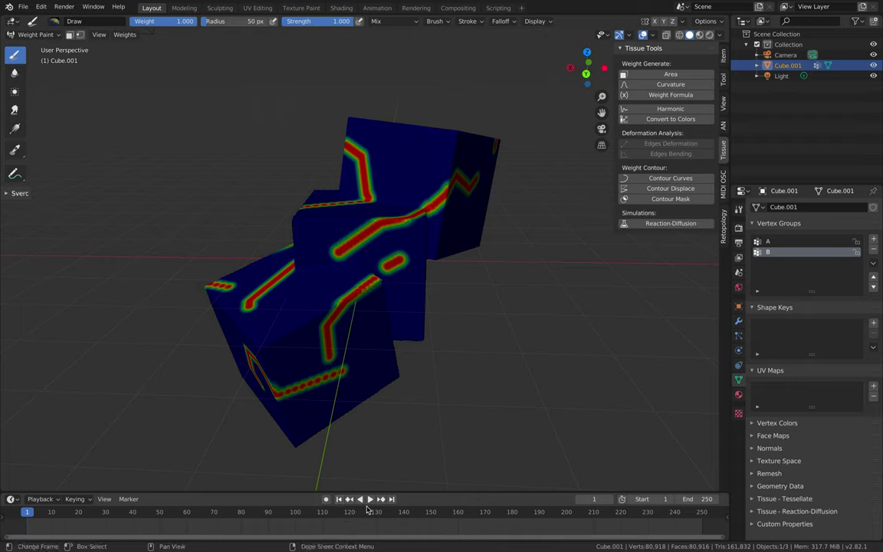
left_click(370, 499)
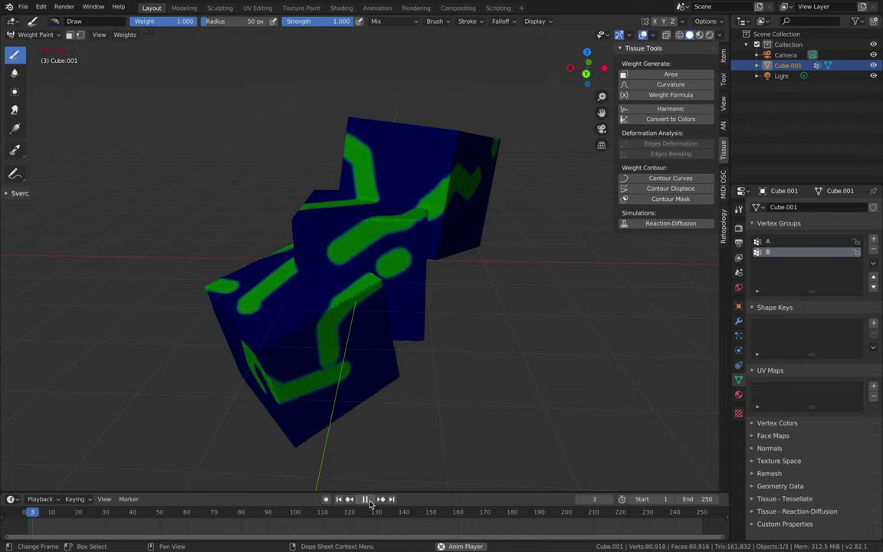
middle_click_drag(406, 345, 435, 341)
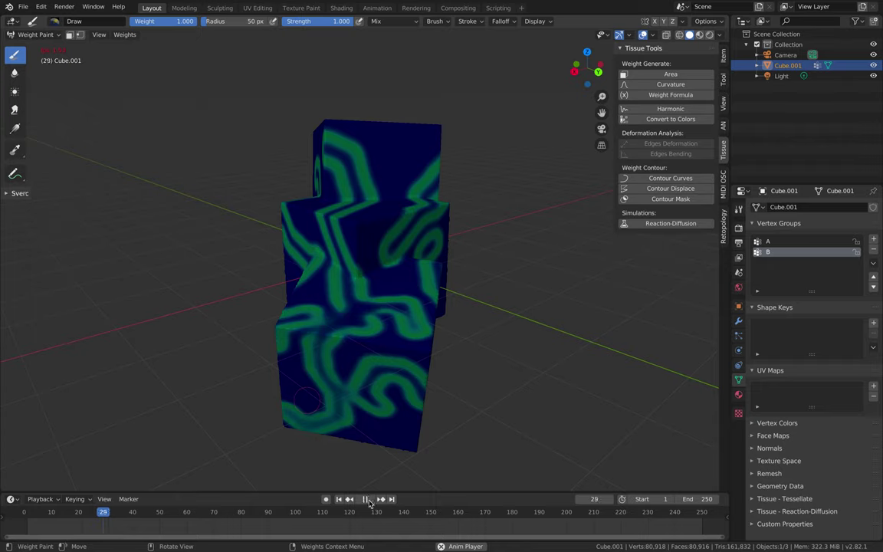
key("space")
Step: Paint additional full-weight strokes into group B over the sparse faces of the upper, middle and lower cubes
middle_click_drag(391, 393, 479, 293)
mouse_move(408, 231)
middle_mouse_down()
mouse_move(415, 247)
mouse_move(459, 230)
middle_mouse_up()
mouse_move(458, 278)
left_mouse_down()
mouse_move(398, 293)
mouse_move(309, 229)
mouse_move(305, 117)
mouse_move(372, 174)
left_mouse_up()
mouse_move(447, 249)
left_mouse_down()
mouse_move(479, 348)
mouse_move(390, 351)
left_mouse_up()
middle_click_drag(418, 334, 430, 317)
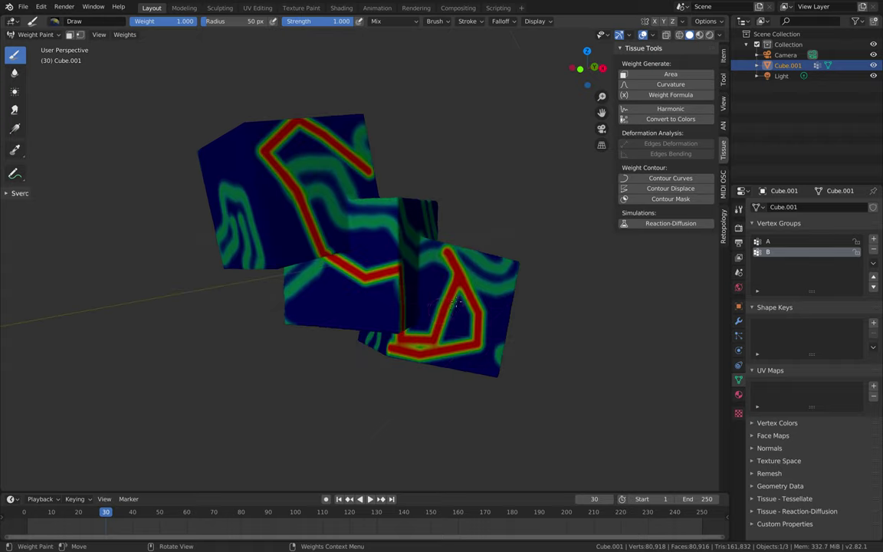
scroll(583, 328, "up", 2)
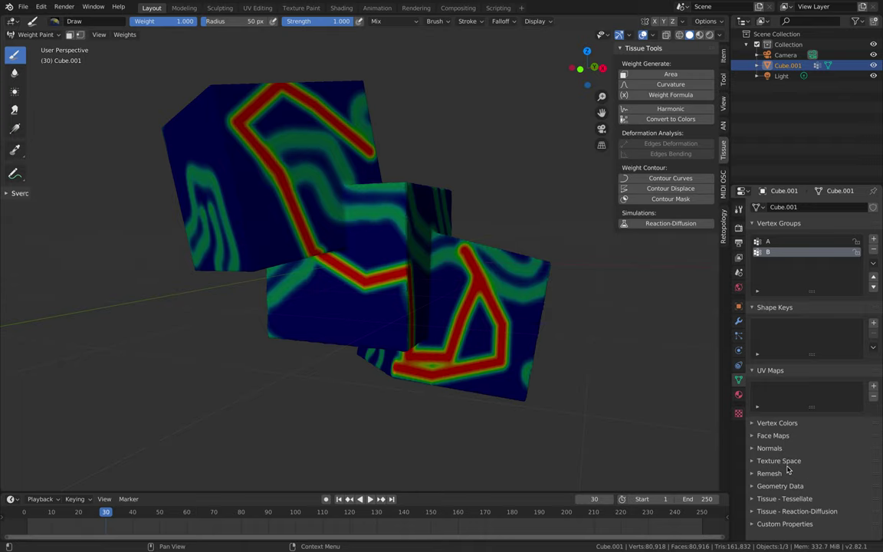
Step: Move the Reaction-Diffusion settings above the vertex groups, expand them and set the simulation scale to 0.5
left_click_drag(879, 514, 877, 219)
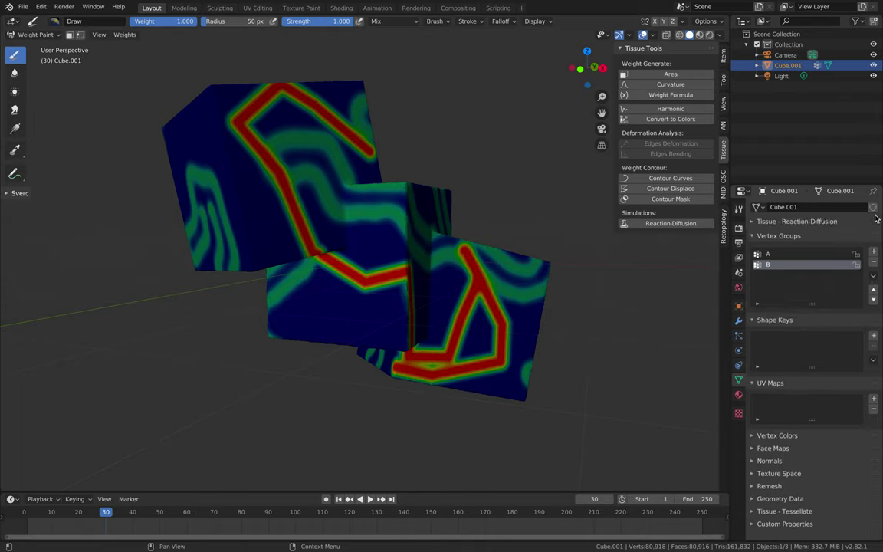
left_click(752, 223)
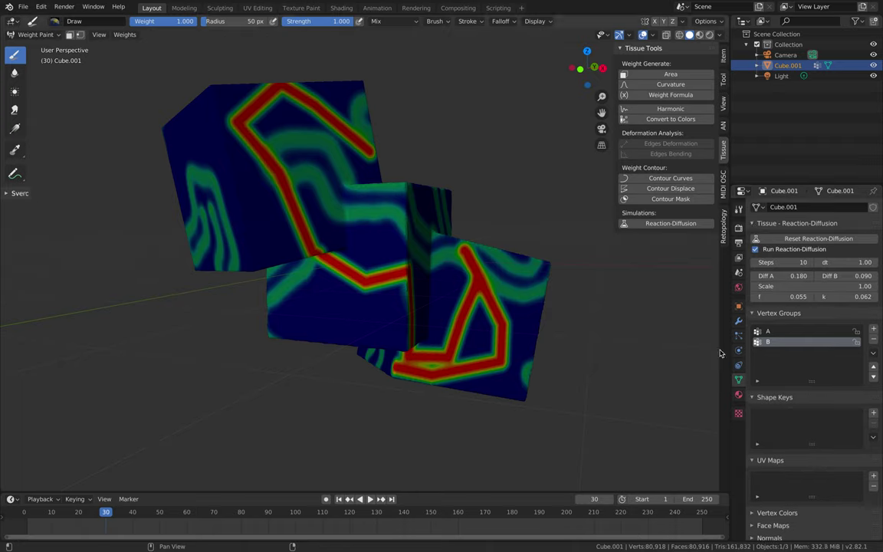
left_click(789, 288)
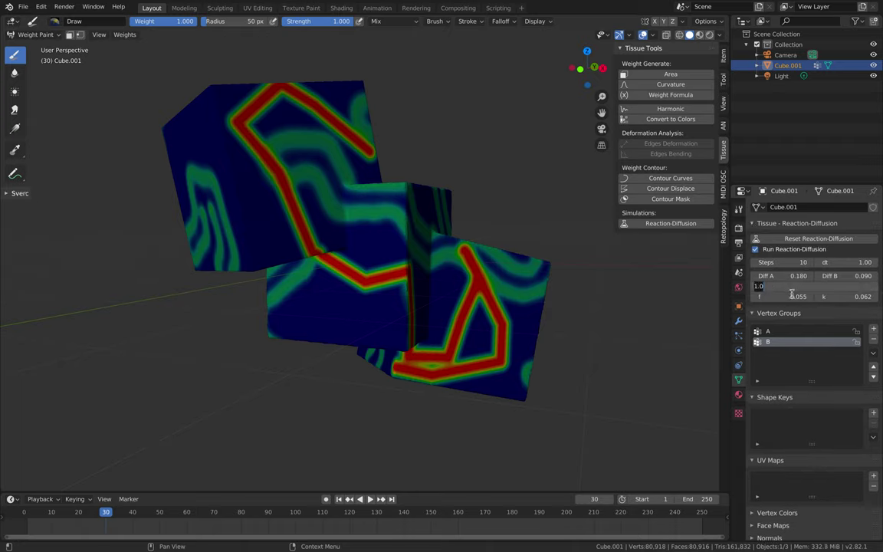
type(".5")
key("Return")
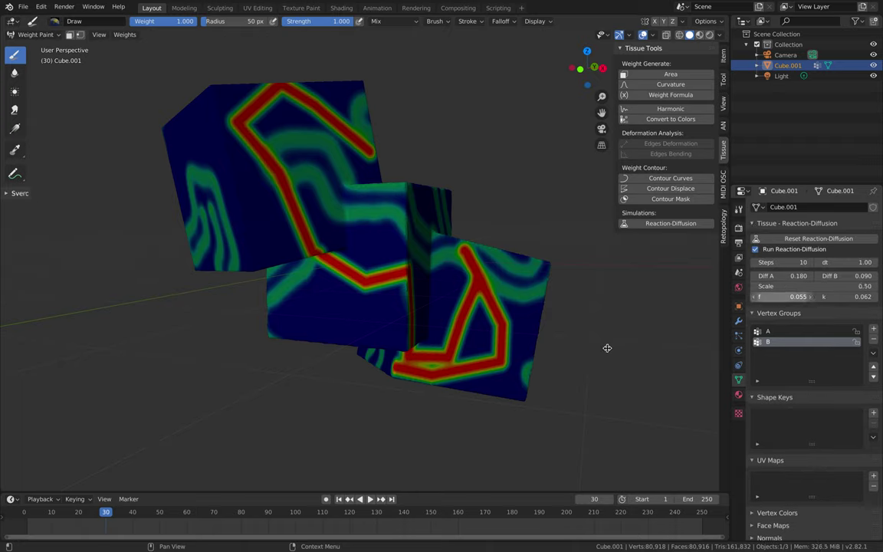
Step: Resume the simulation at the smaller scale, stop it at frame 50 and inspect the pattern from above
left_click(370, 499)
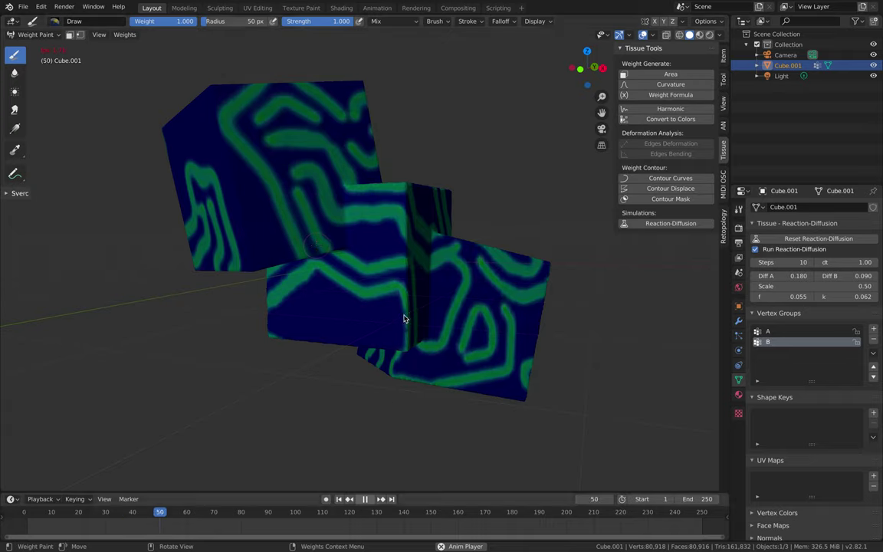
key("space")
middle_click_drag(269, 231, 330, 275)
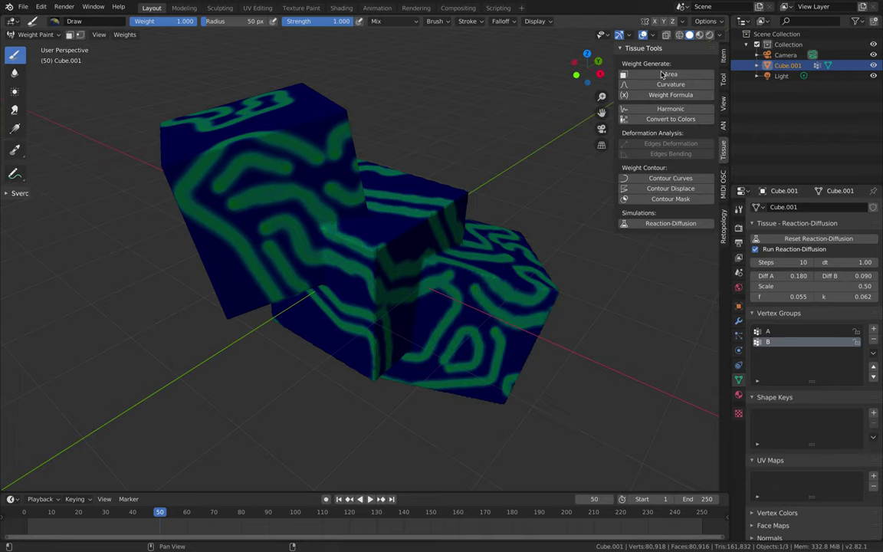
Step: Paint long crossing weight strokes over the existing pattern on the faces of all three cubes
middle_click_drag(459, 197, 345, 186)
left_click_drag(377, 181, 430, 209)
mouse_move(430, 222)
middle_mouse_down()
mouse_move(444, 256)
mouse_move(453, 239)
middle_mouse_up()
mouse_move(367, 119)
left_mouse_down()
mouse_move(354, 113)
mouse_move(342, 234)
mouse_move(334, 239)
left_mouse_up()
middle_click_drag(337, 239, 373, 218)
mouse_move(372, 115)
left_mouse_down()
mouse_move(304, 158)
mouse_move(254, 355)
mouse_move(422, 299)
mouse_move(498, 257)
mouse_move(372, 393)
left_mouse_up()
middle_click_drag(372, 392, 279, 211)
mouse_move(260, 215)
left_mouse_down()
mouse_move(264, 307)
mouse_move(452, 65)
mouse_move(201, 306)
left_mouse_up()
mouse_move(226, 412)
left_mouse_down()
mouse_move(318, 223)
mouse_move(448, 164)
left_mouse_up()
middle_click_drag(449, 165, 377, 483)
Step: Set the Reaction-Diffusion steps to 30 and the scale to 0.3
left_click(777, 263)
key("Return")
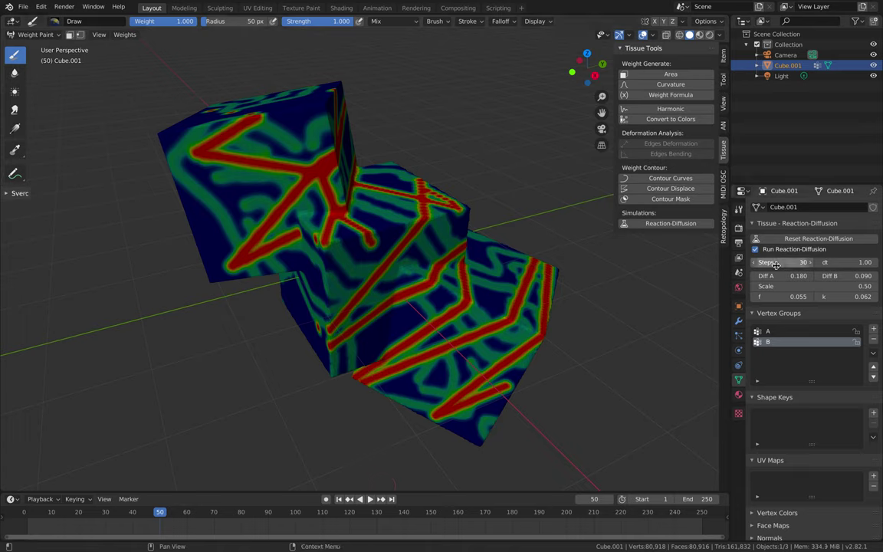
left_click(793, 286)
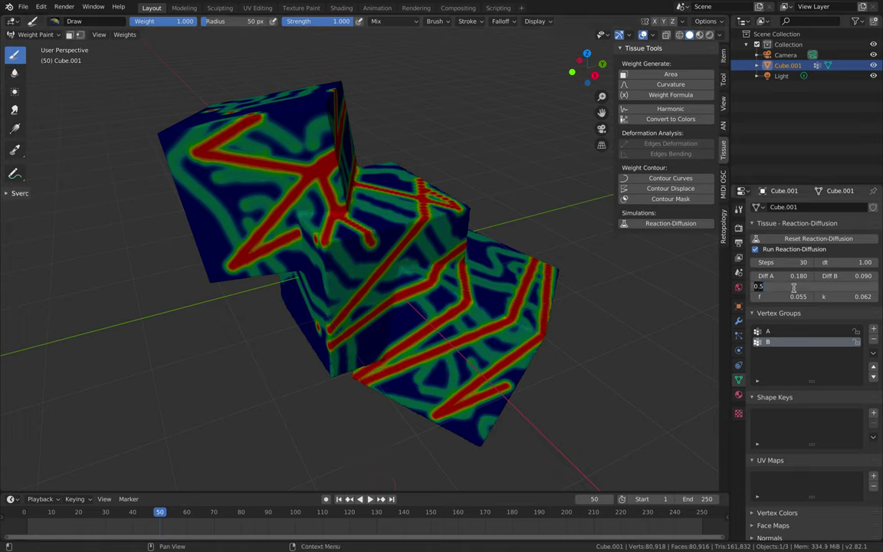
key("Return")
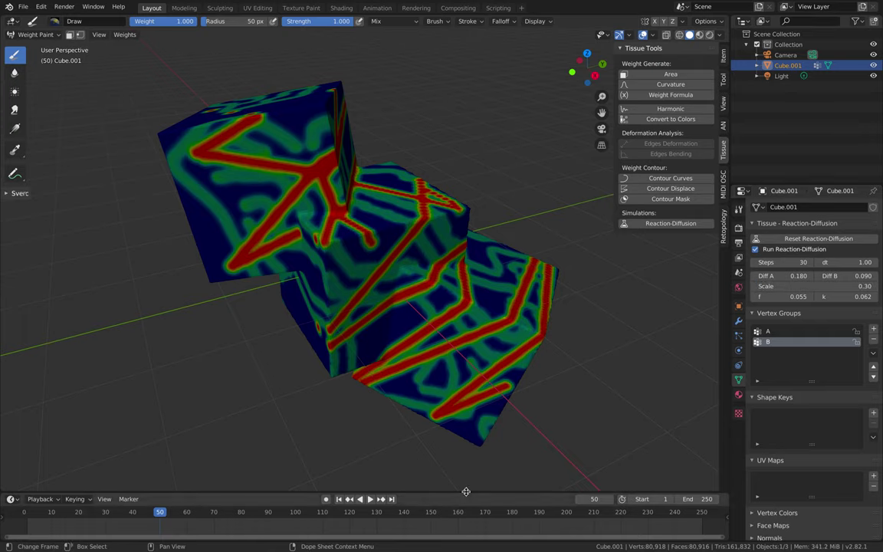
Step: Run the simulation from frame 50 and set Diff A to 0.24 while it plays
left_click(373, 499)
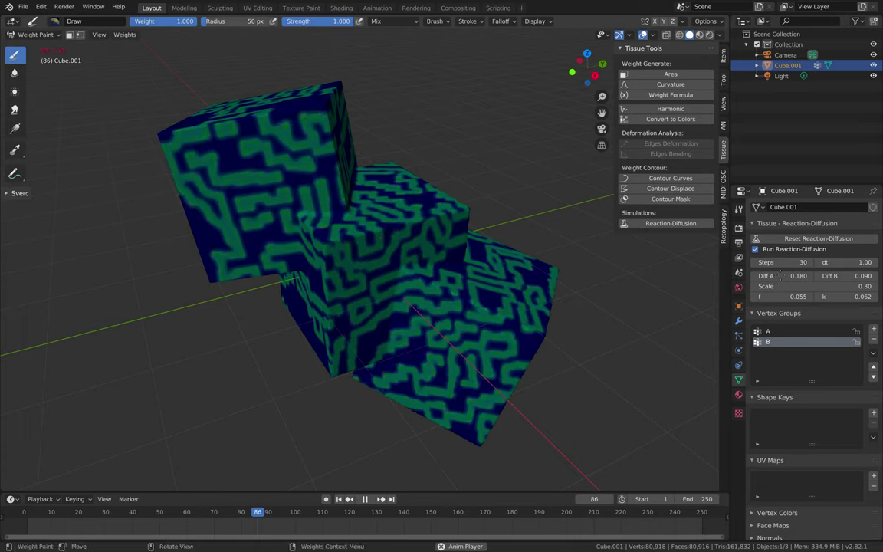
left_click(780, 276)
type("0.2")
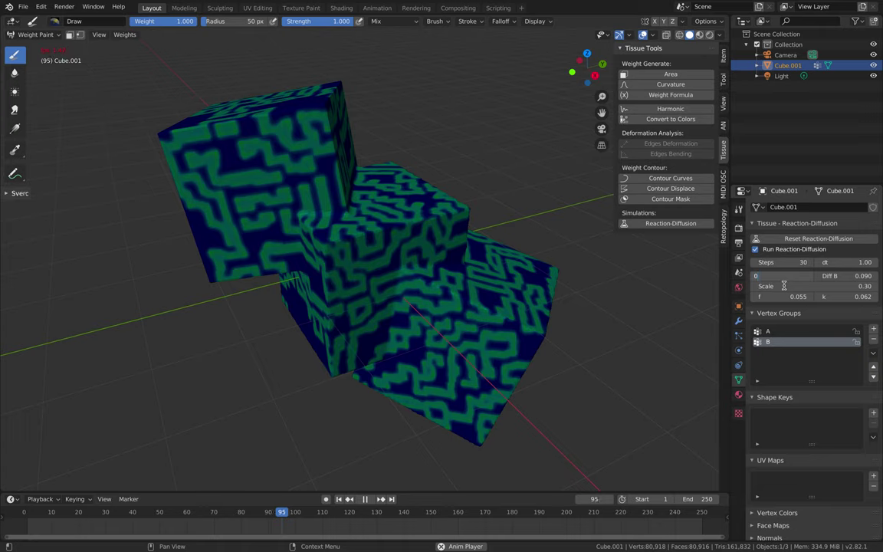
type("4")
key("Return")
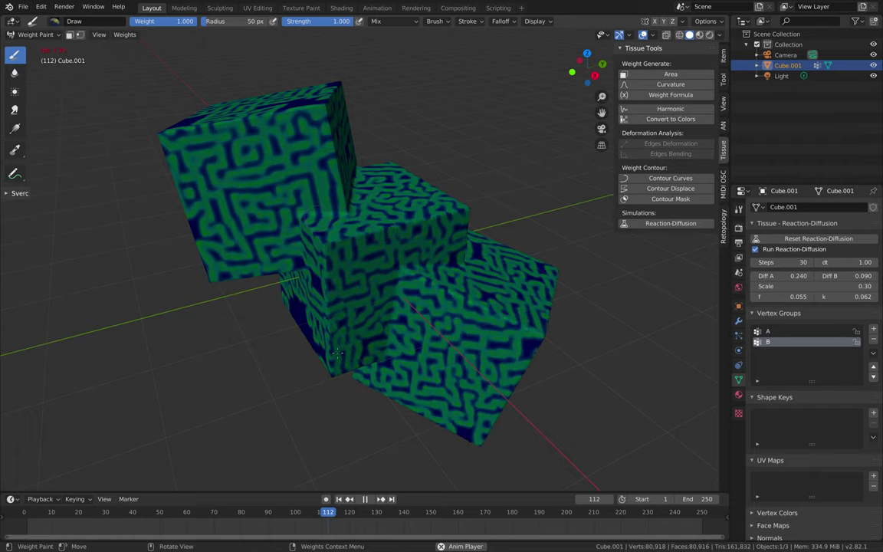
Step: Let the simulation fill the remaining gaps on the cubes, stop it at frame 158 and inspect the pattern from several sides
mouse_move(475, 312)
middle_mouse_down()
mouse_move(486, 309)
mouse_move(460, 321)
middle_mouse_up()
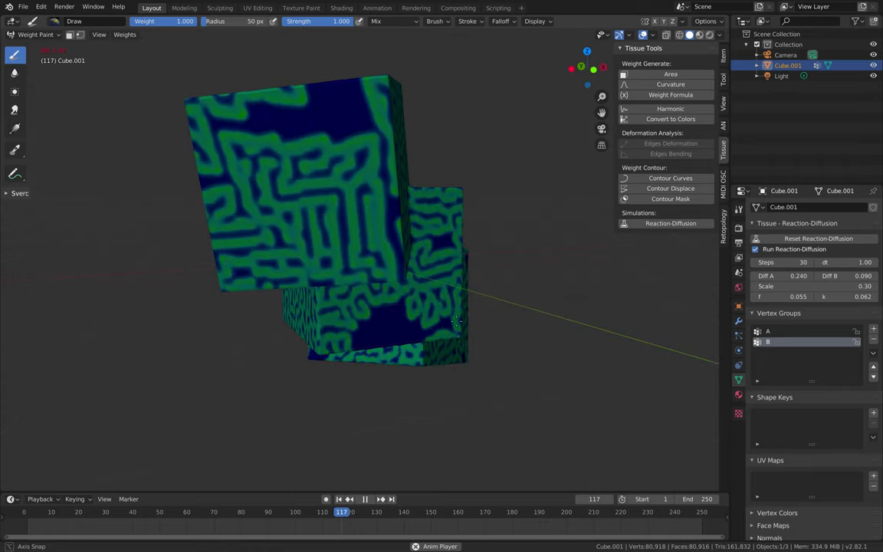
middle_click_drag(357, 345, 476, 307)
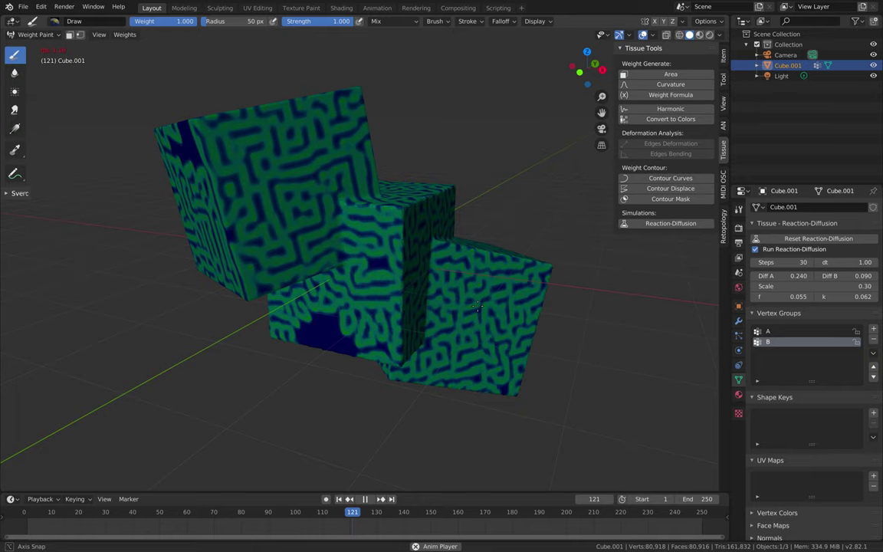
scroll(476, 307, "up", 5)
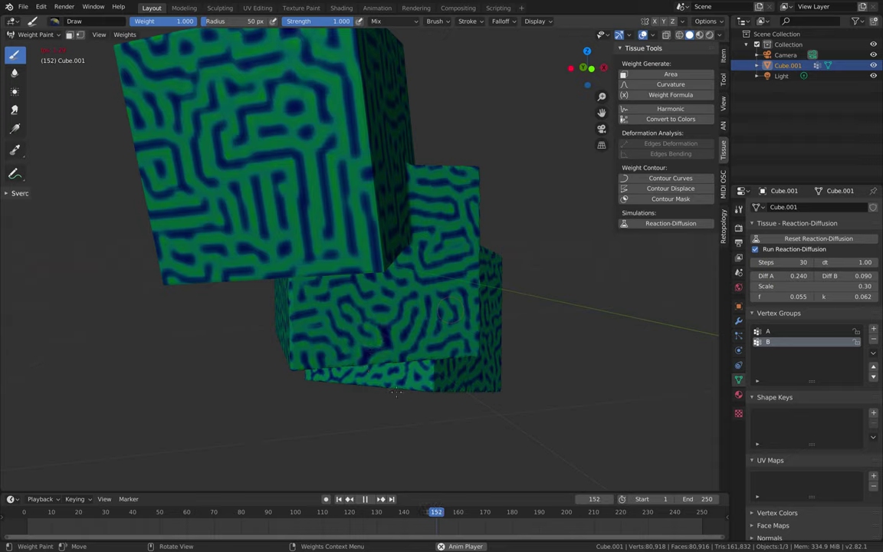
left_click(365, 502)
middle_click_drag(331, 449, 100, 107)
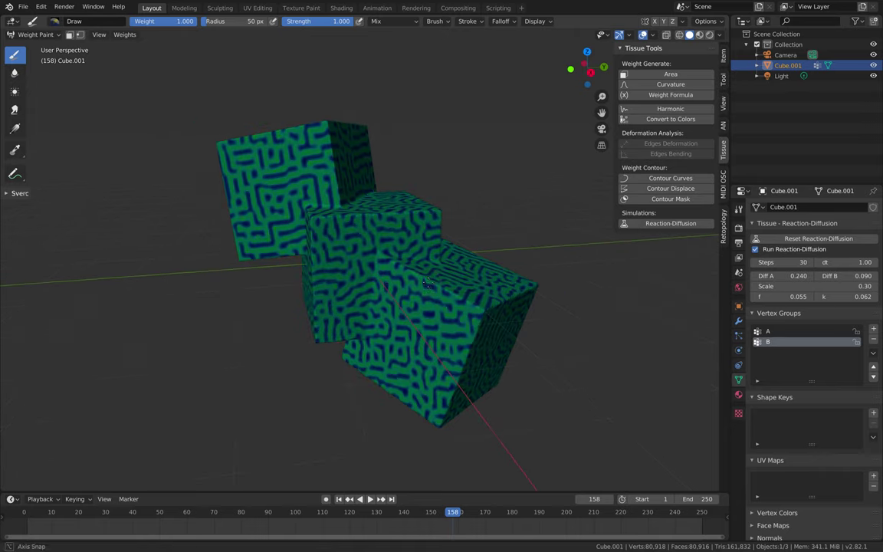
left_click(38, 35)
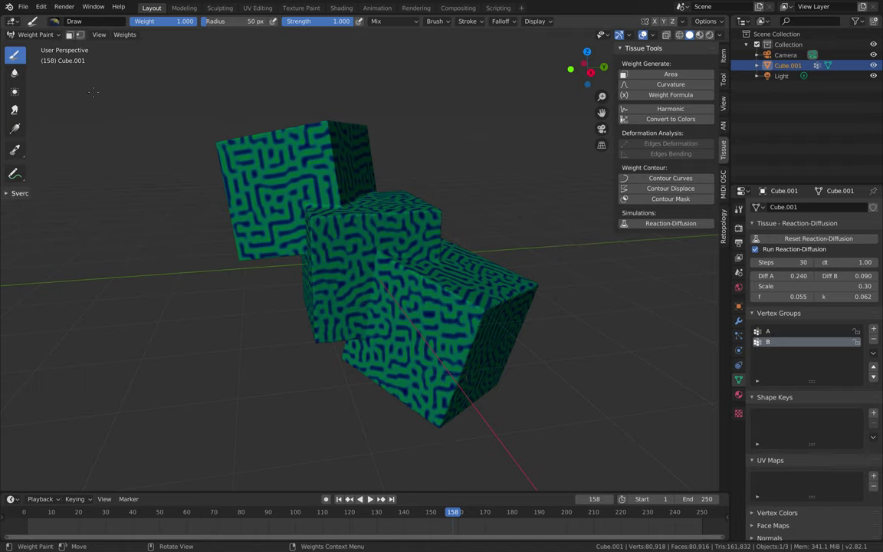
left_click(34, 35)
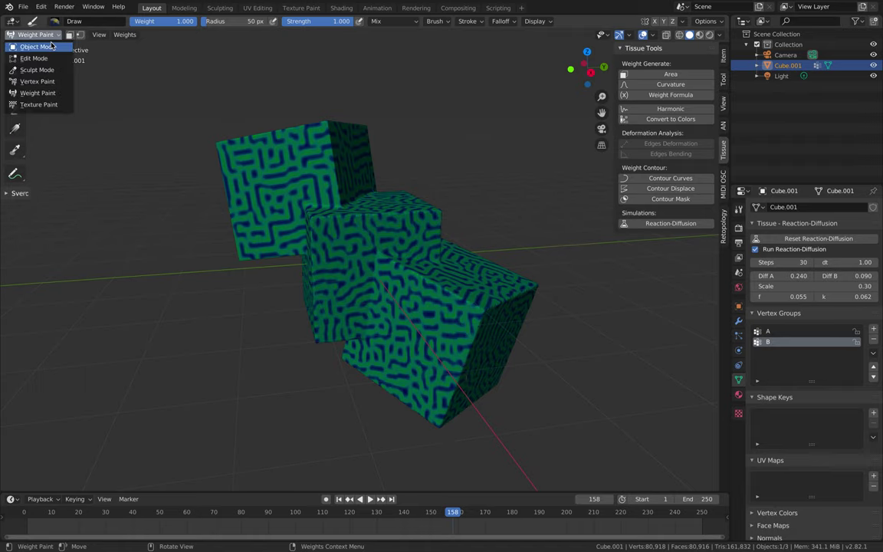
left_click(38, 45)
left_click(32, 34)
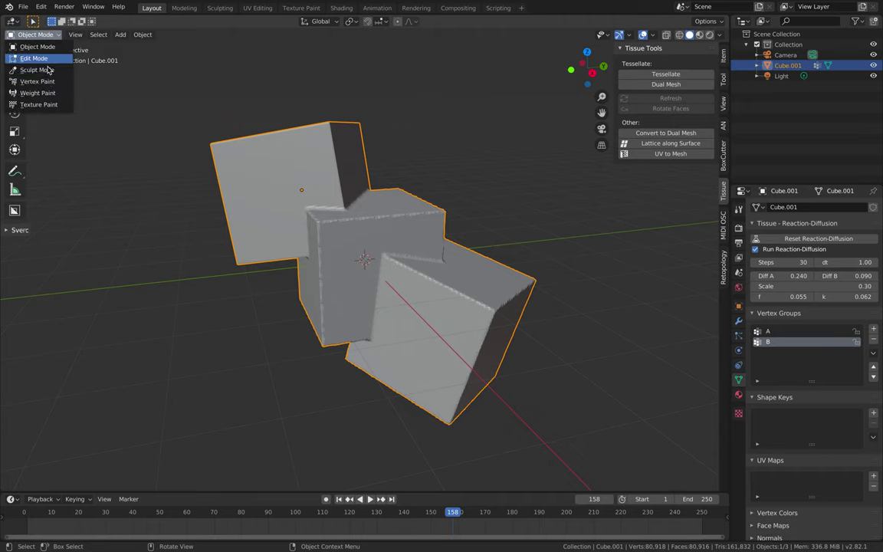
left_click(49, 93)
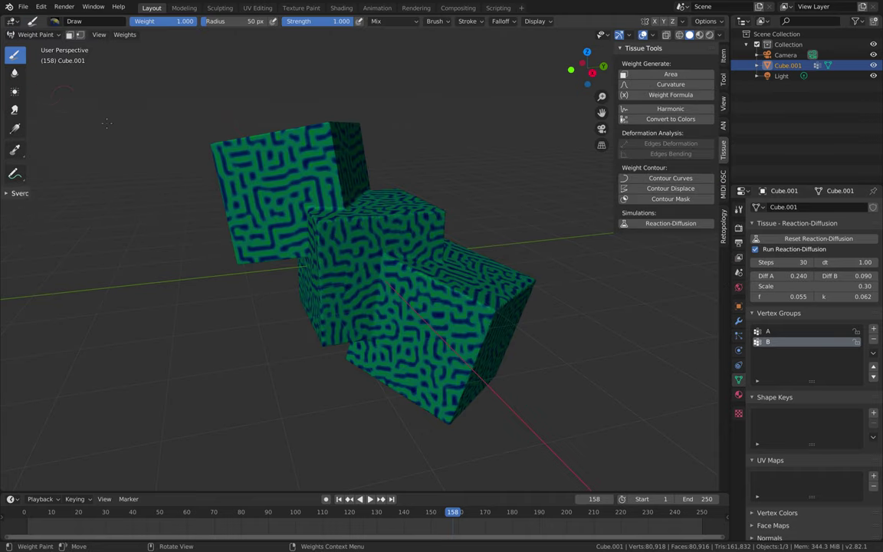
Step: Convert the painted weights of vertex group B to vertex colors with Tissue's Convert to Colors
left_click(668, 120)
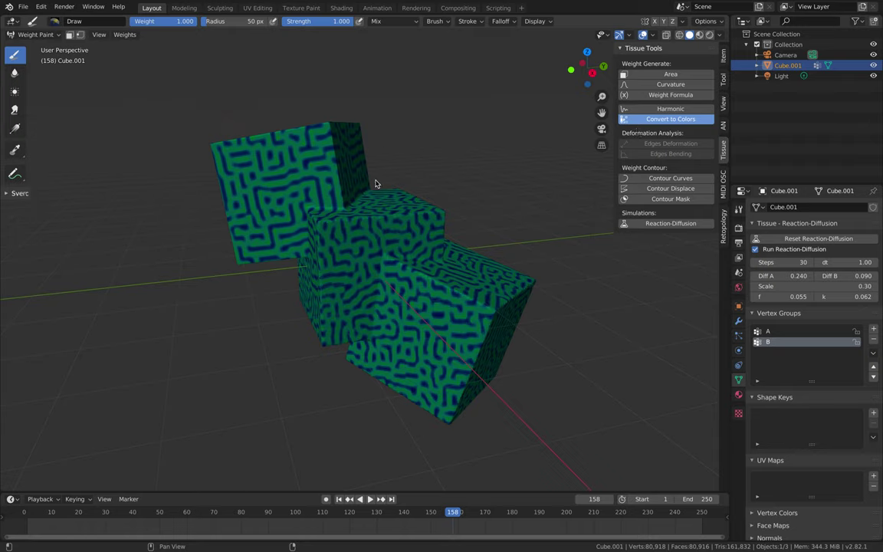
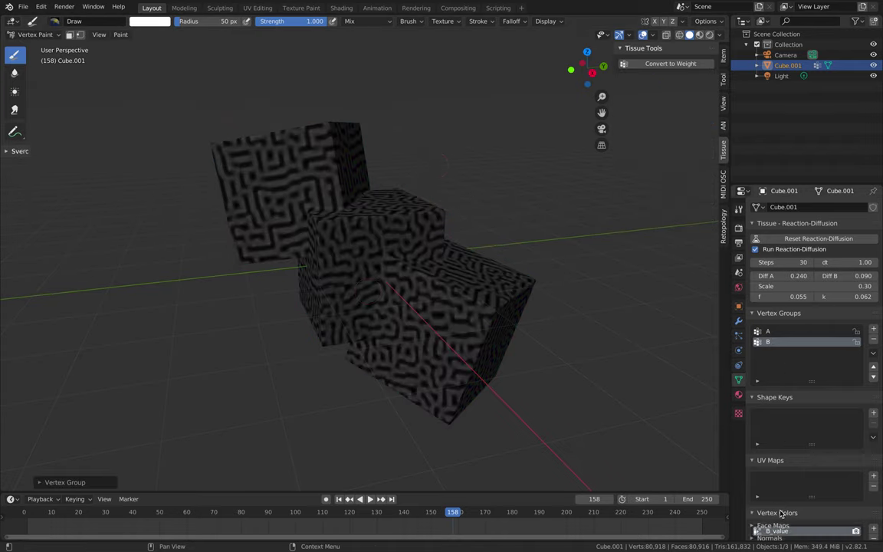
Step: Check the vertex color layer list, switch the cubes back to Object Mode and save the file
left_click(780, 514)
scroll(780, 505, "down", 1)
left_click(23, 7)
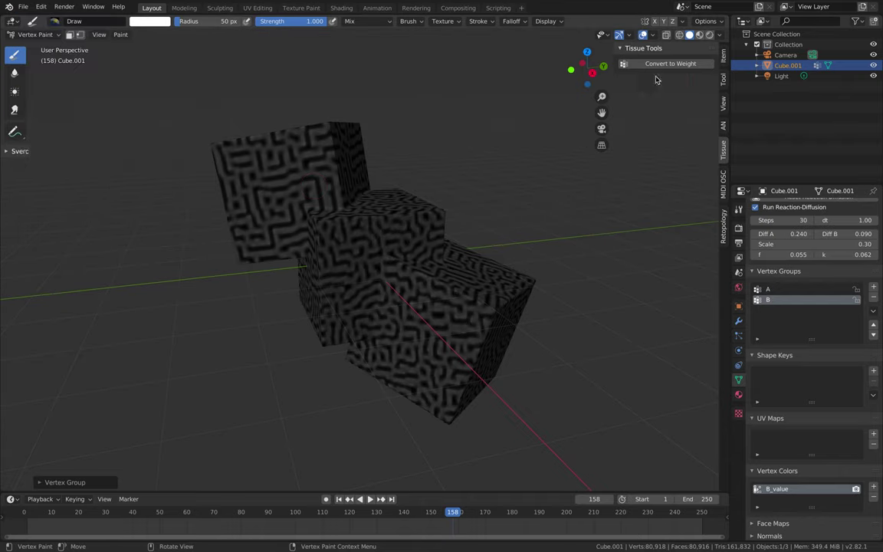
left_click(35, 34)
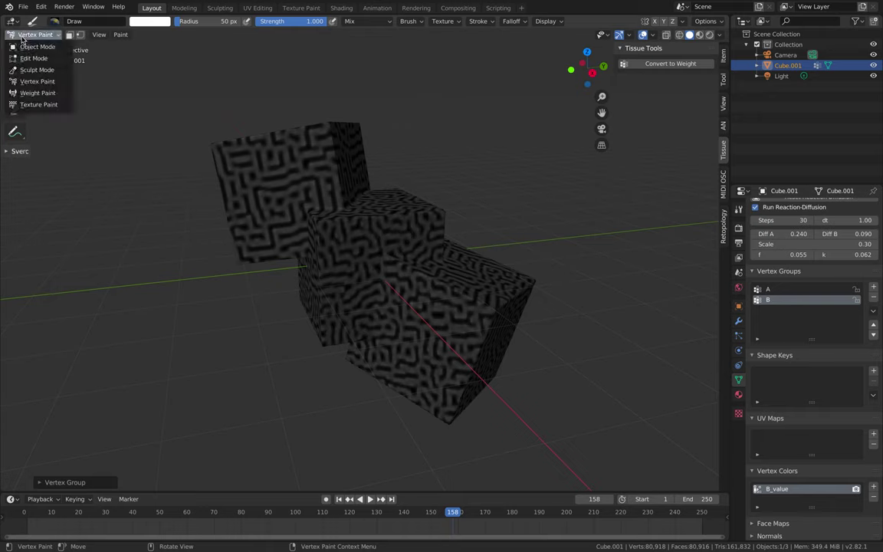
left_click(37, 46)
middle_click_drag(278, 109, 285, 113)
key("super+s")
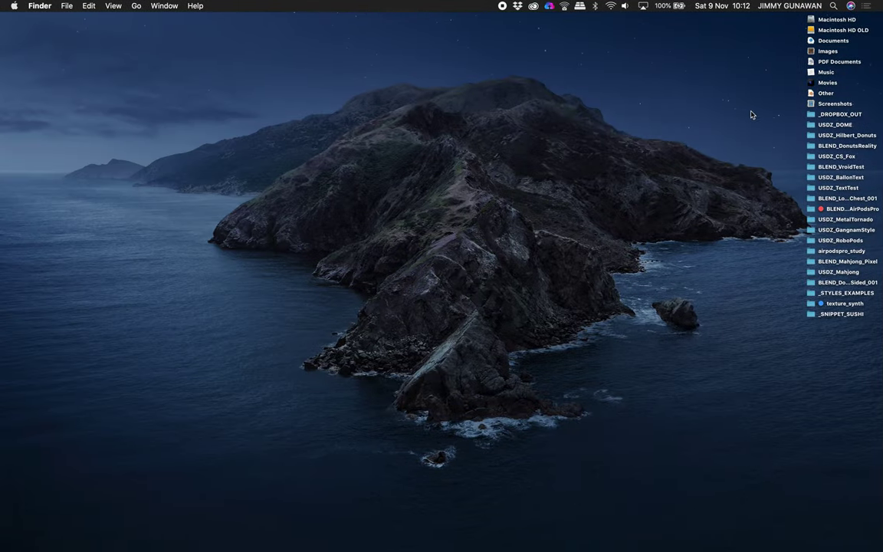
Step: In Finder, open the _DROPBOX_OUT folder on the desktop and launch the Blender executable that runs through Terminal
left_click(786, 115)
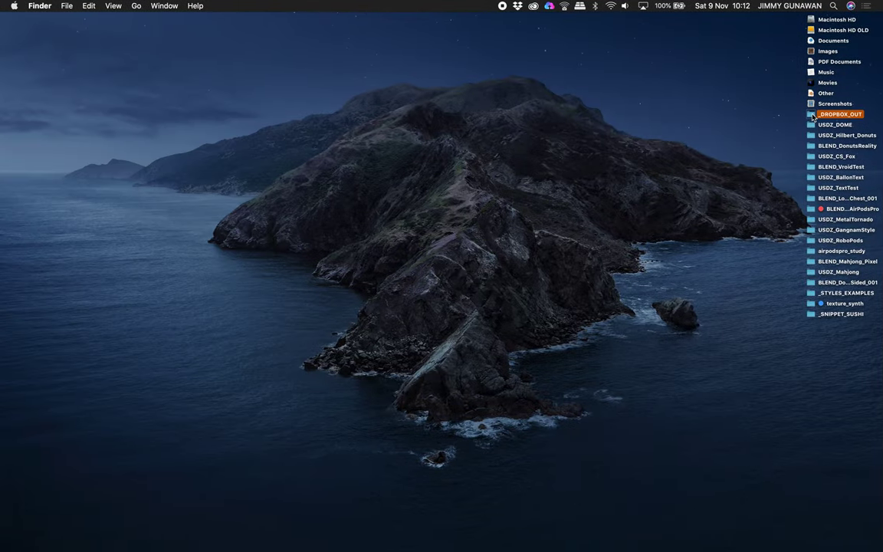
double_click(813, 115)
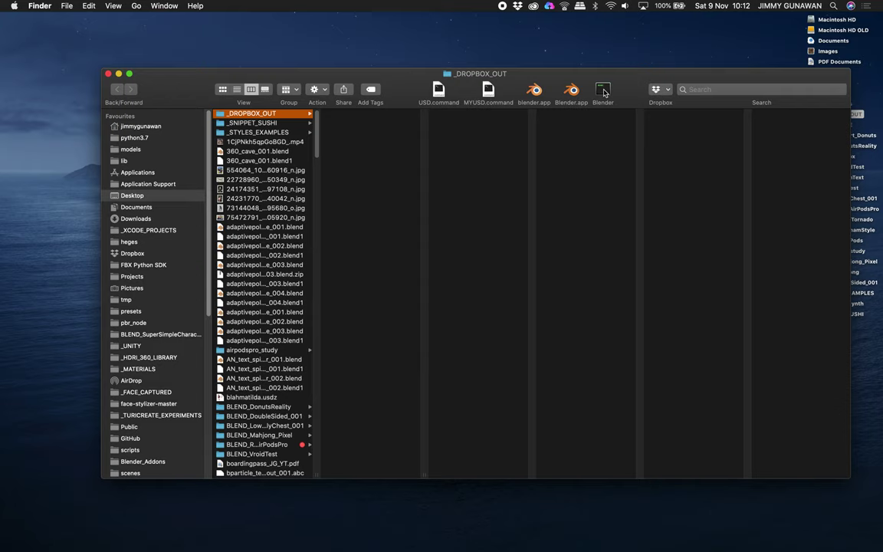
left_click(603, 91)
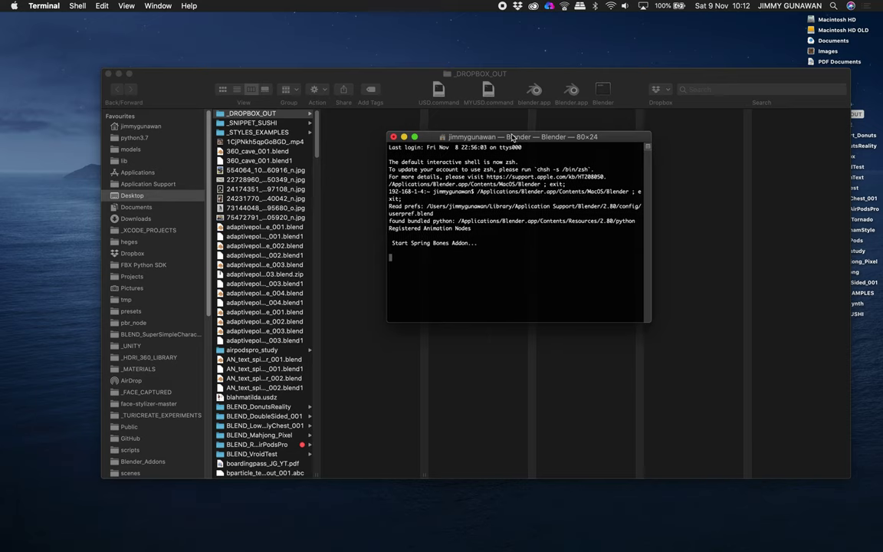
Step: Arrange the Terminal and Blender windows beside each other and check the startup log for Tissue's Numba module line
left_click_drag(513, 137, 367, 74)
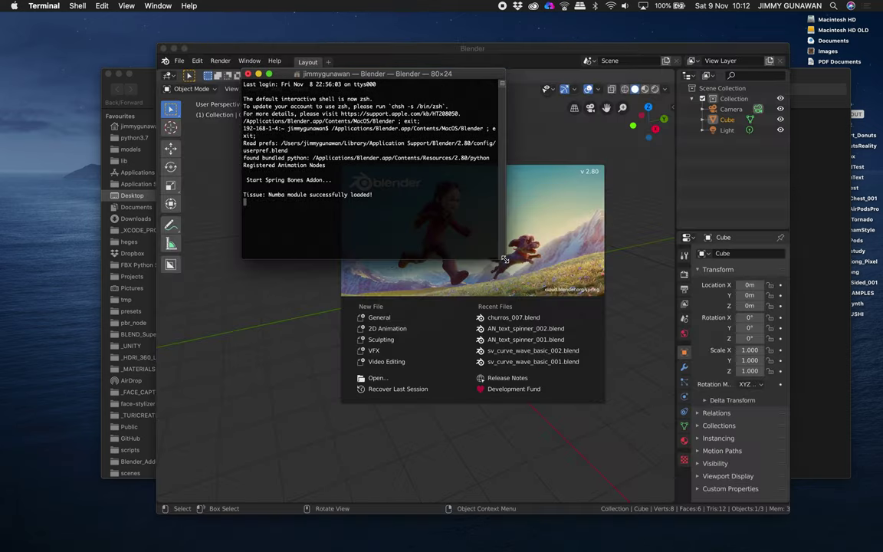
left_click_drag(497, 250, 508, 259)
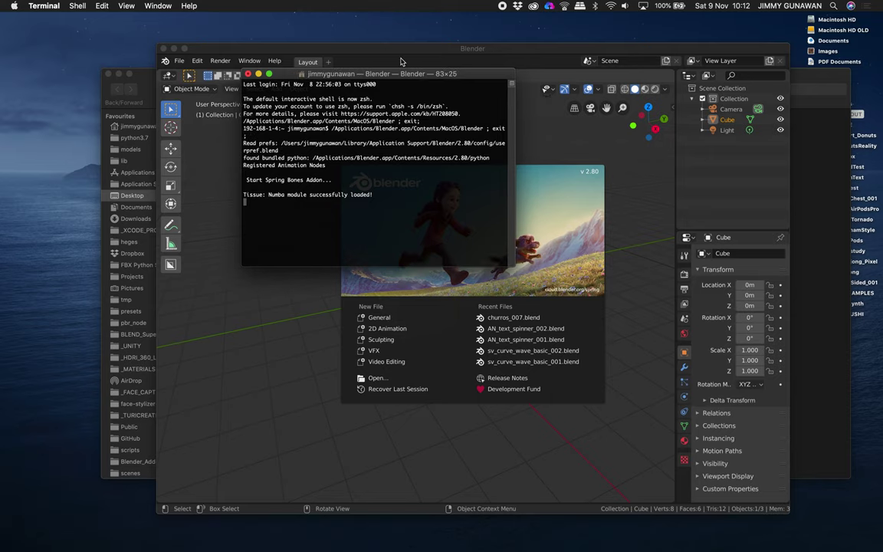
left_click_drag(379, 80, 188, 84)
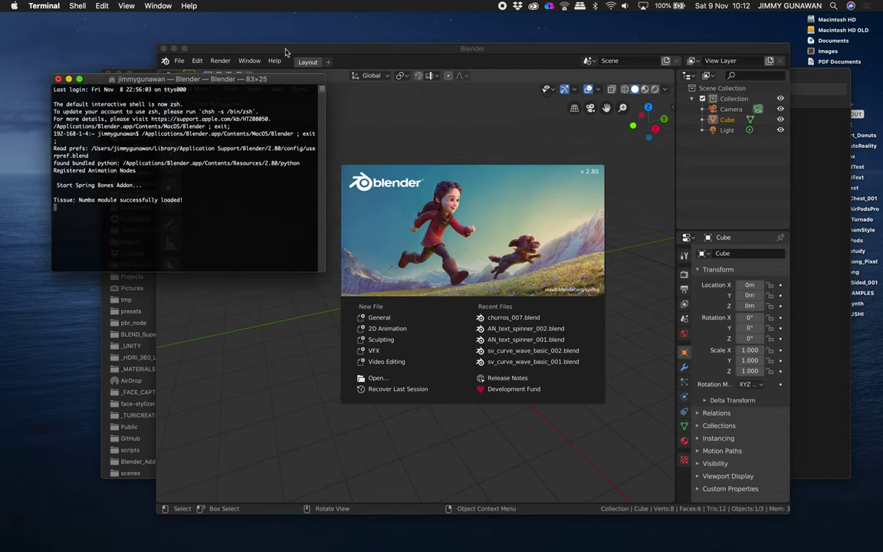
left_click_drag(253, 47, 324, 42)
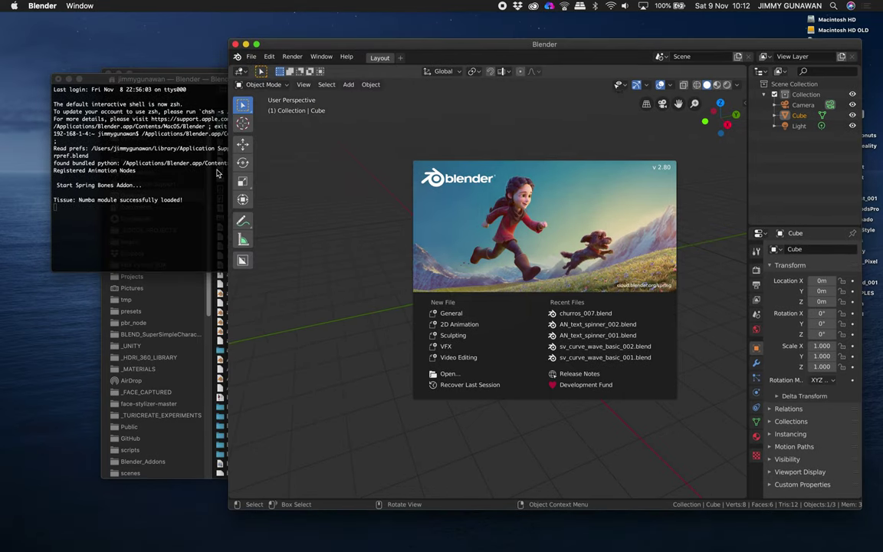
left_click(168, 119)
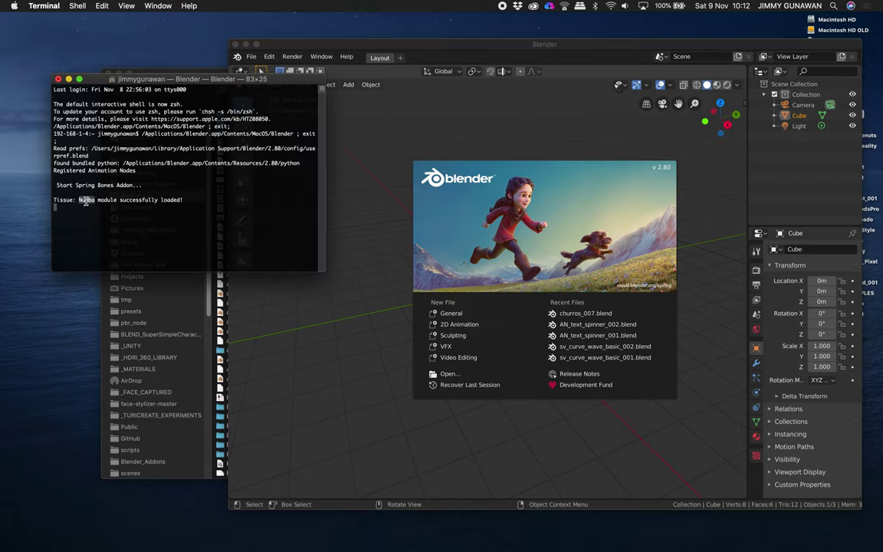
left_click_drag(79, 200, 163, 200)
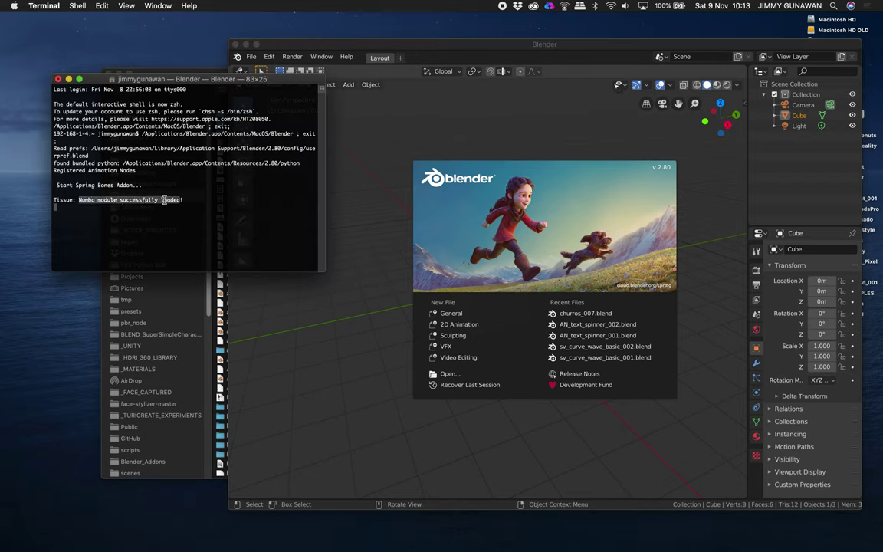
Step: Make the Blender 2.80 window full screen and dismiss the splash screen
left_click(361, 132)
left_click(257, 44)
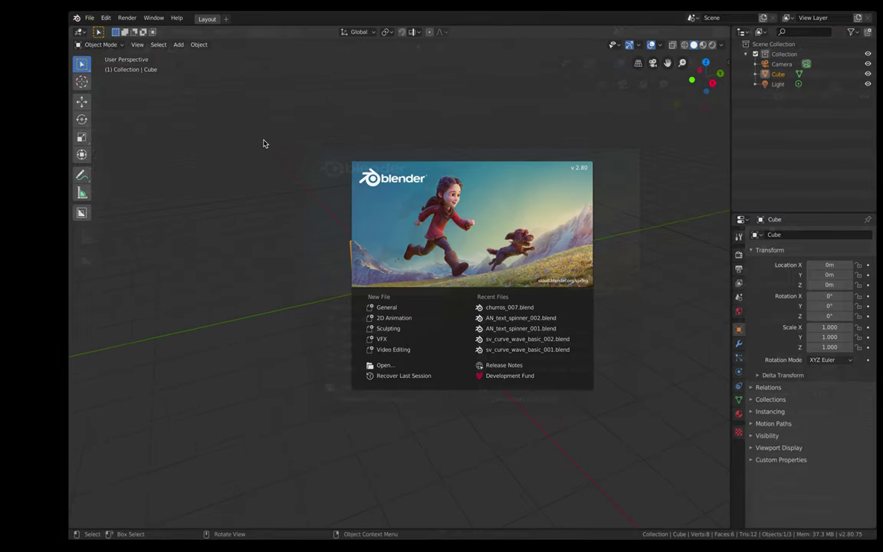
left_click(230, 157)
left_click(228, 161)
Step: Delete all objects of the default scene
key("a")
key("x")
left_click(230, 159)
Step: Open voxelremeshRD_001.blend from the Desktop folder, listing the files by modification date to find it
left_click(23, 7)
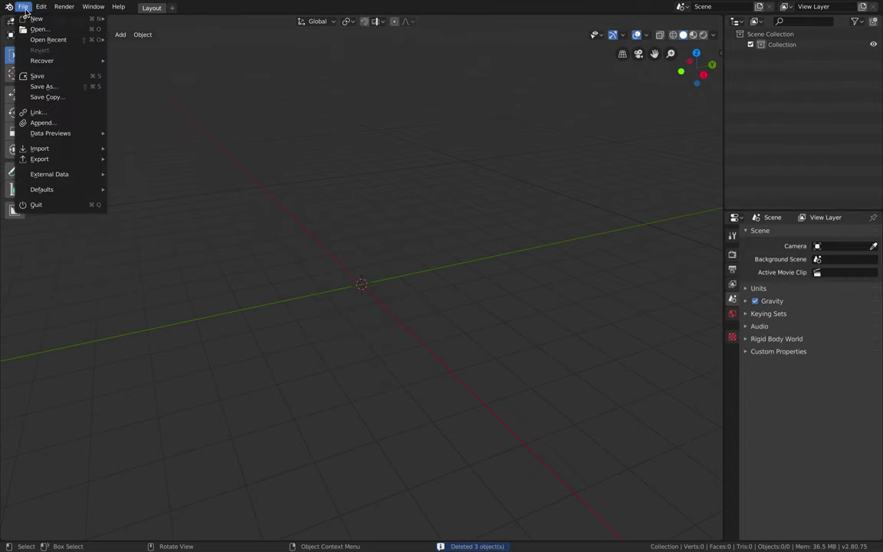
left_click(38, 29)
left_click(366, 287)
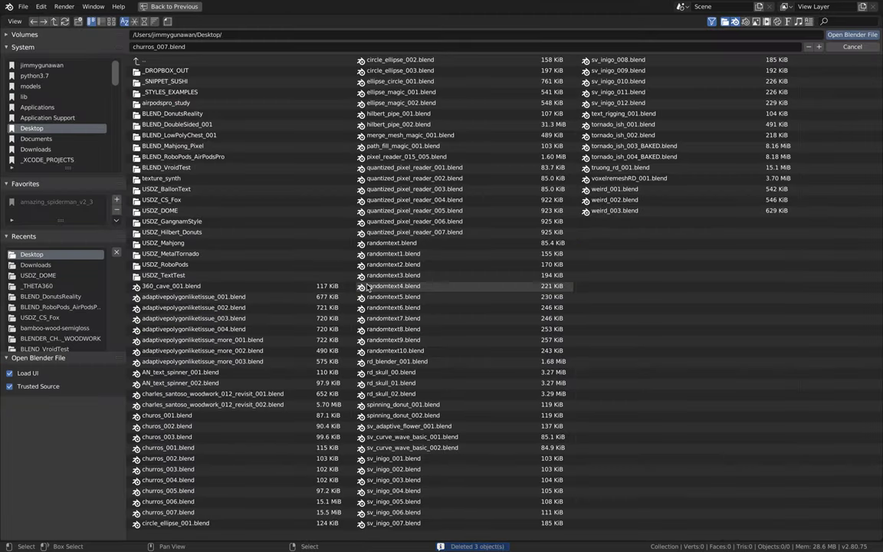
left_click(143, 22)
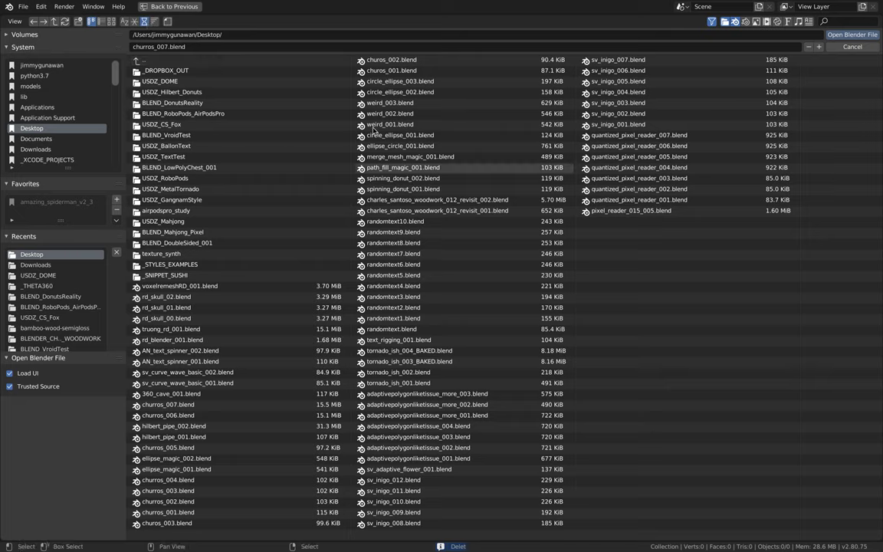
left_click(187, 287)
double_click(190, 289)
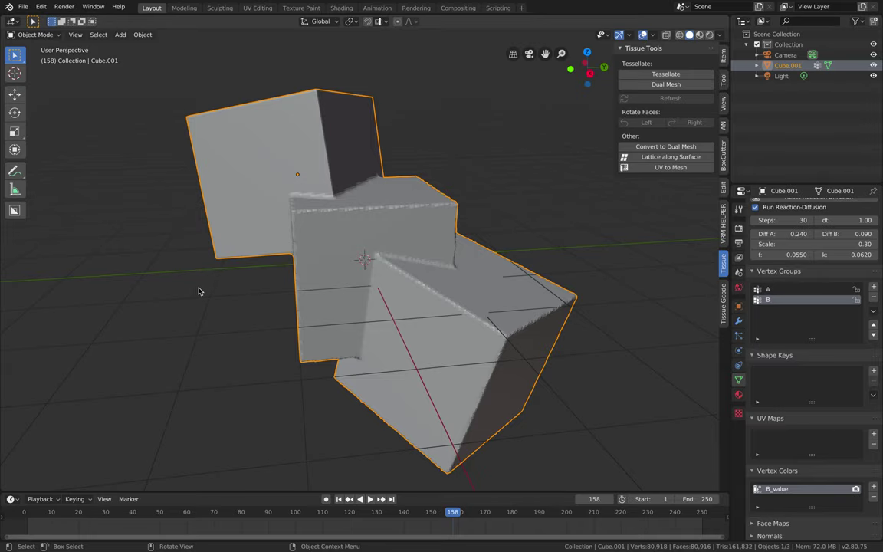
Step: Add a Displace modifier to the joined cubes Cube.001
middle_click_drag(324, 291, 486, 312)
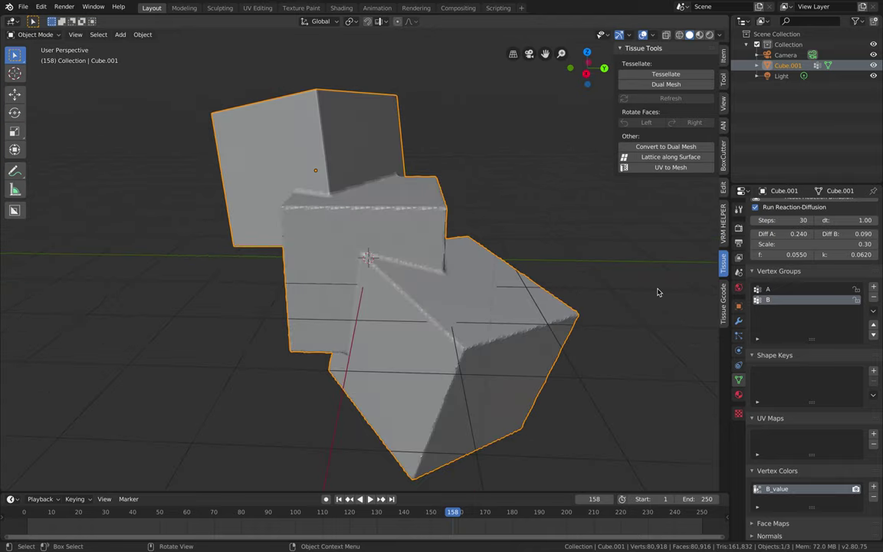
middle_click_drag(594, 263, 791, 372)
middle_click_drag(598, 322, 641, 284)
left_click(738, 320)
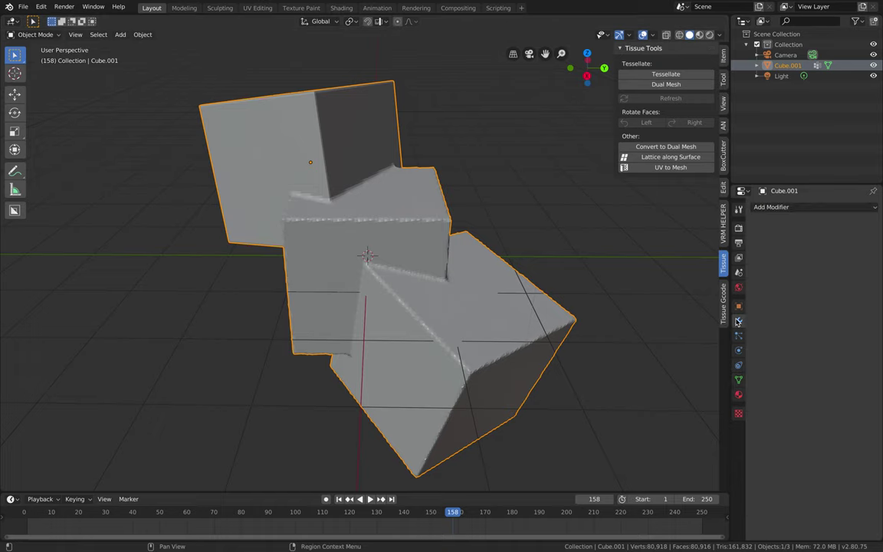
left_click(774, 207)
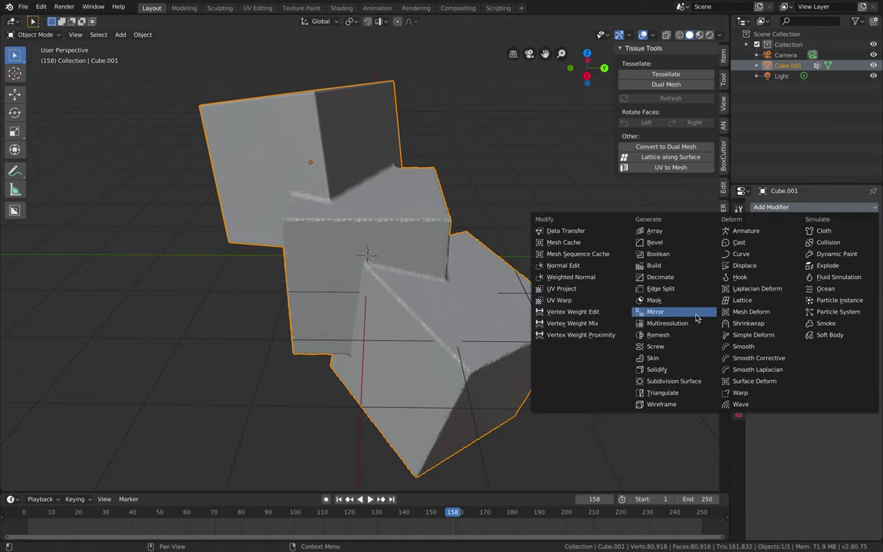
left_click(743, 266)
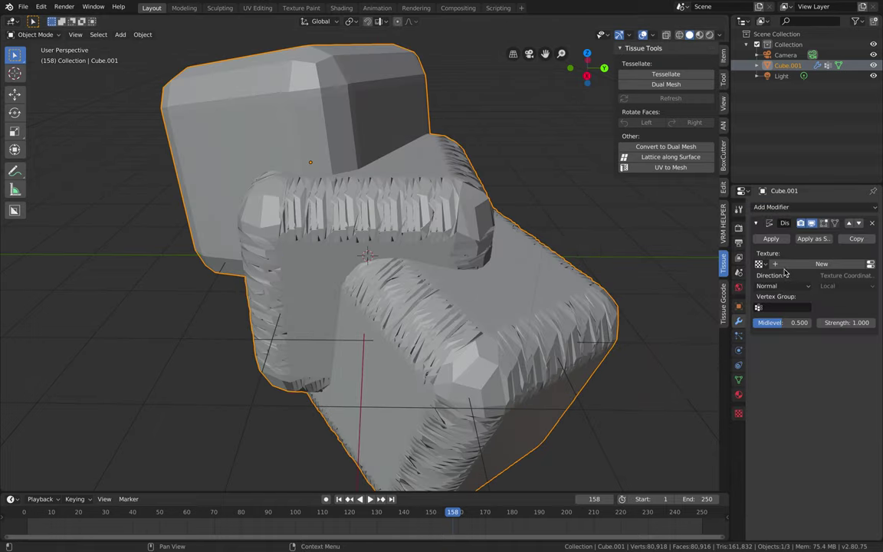
Step: Limit the Displace modifier to vertex group B and set its strength to 0.4
left_click(790, 307)
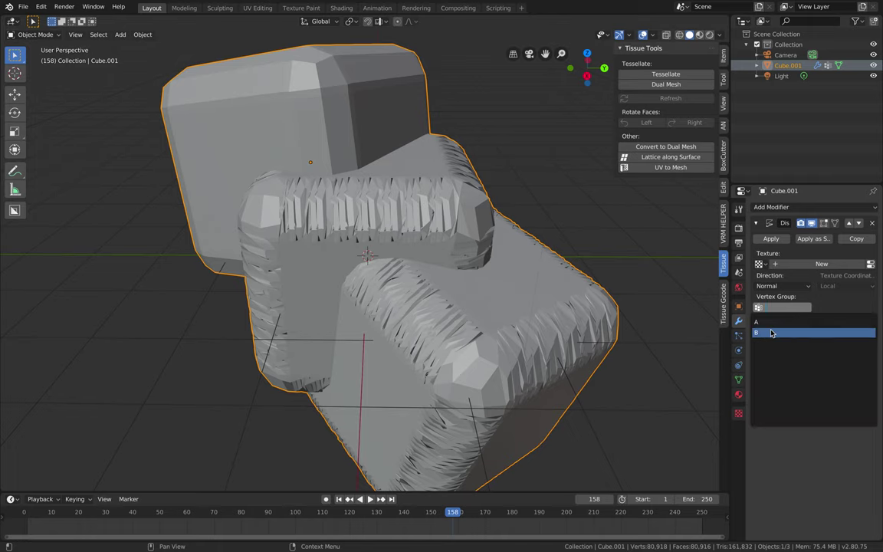
left_click(735, 298)
left_click_drag(837, 325, 791, 325)
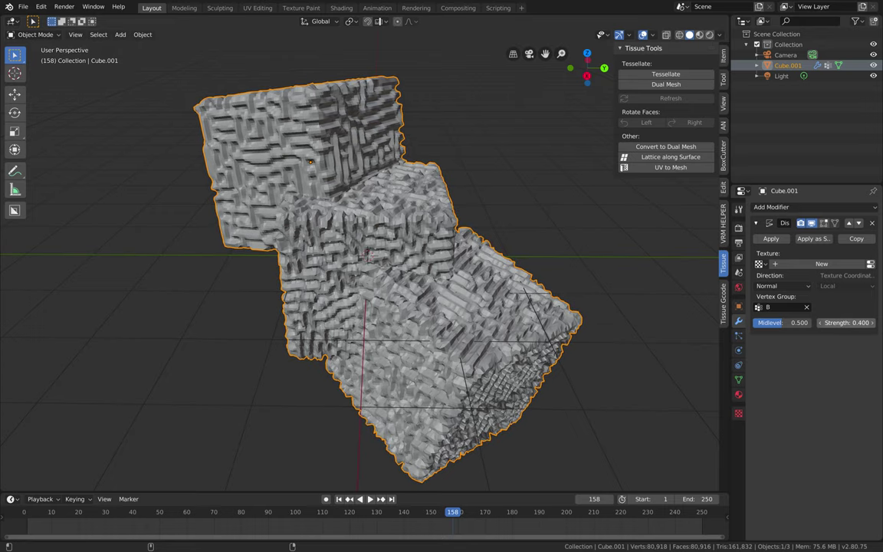
middle_click_drag(351, 260, 552, 253)
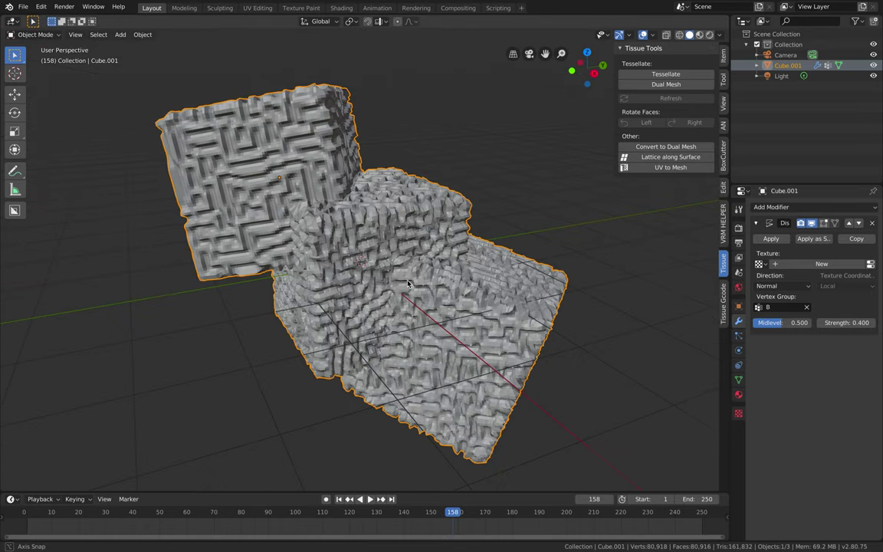
Step: Change the viewport shading to MatCap lighting and enable Cavity
left_click(719, 36)
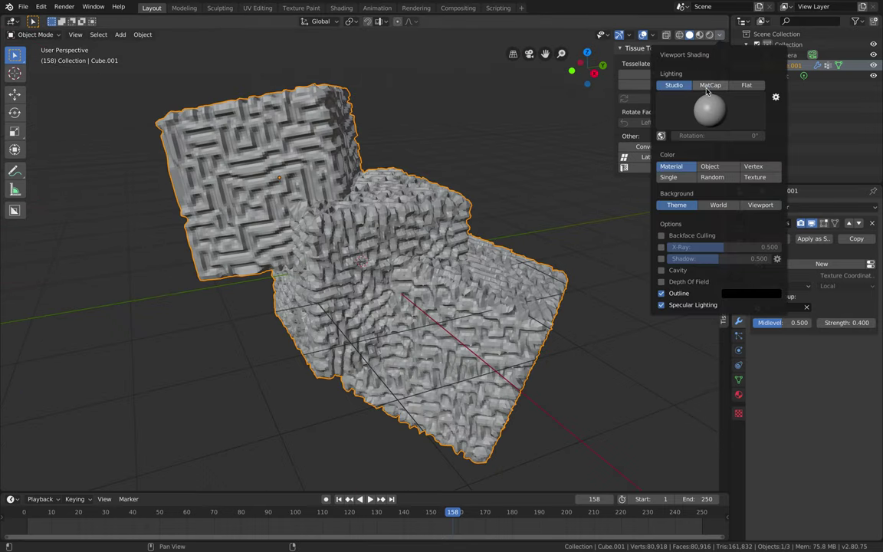
left_click(710, 84)
left_click(661, 259)
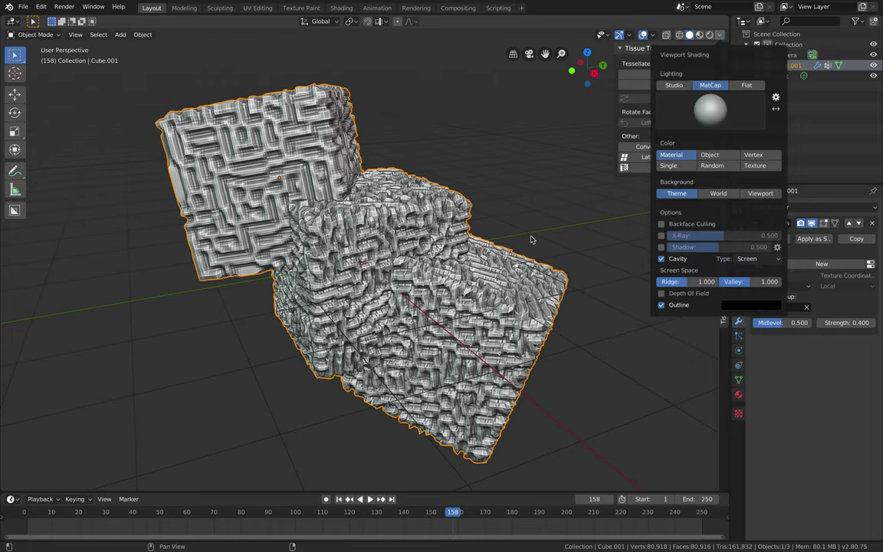
mouse_move(498, 211)
middle_mouse_down()
mouse_move(521, 200)
mouse_move(412, 193)
middle_mouse_up()
left_click(412, 192)
Step: Shade the displaced cubes smooth and inspect the relief from another side
right_click(452, 210)
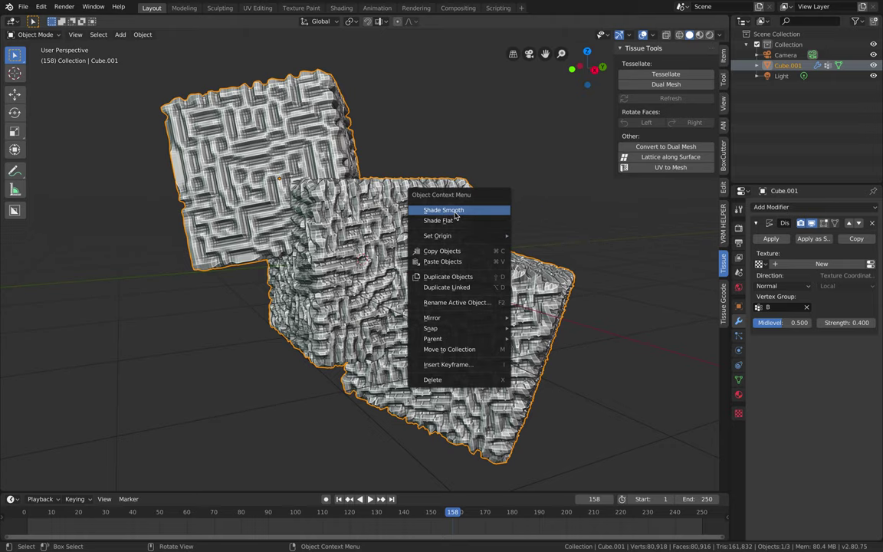
left_click(444, 210)
middle_click_drag(514, 199, 466, 218)
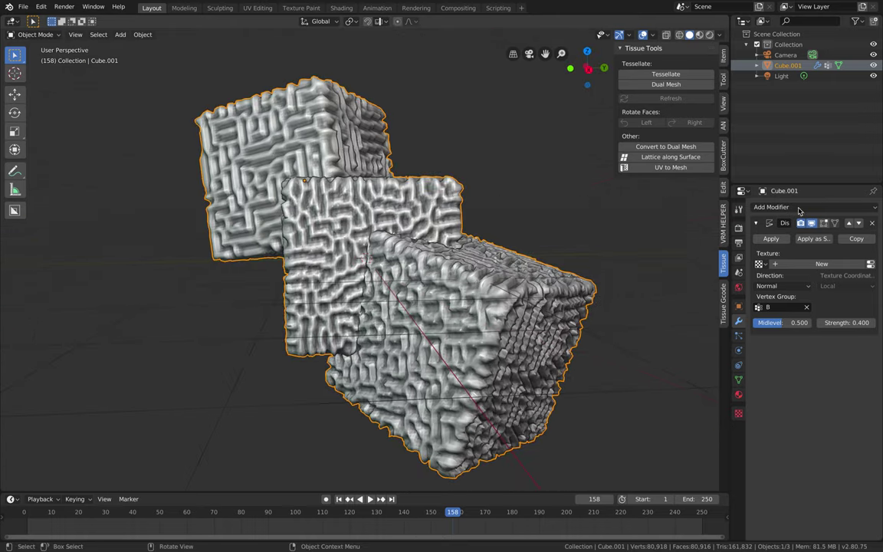
Step: Remove the Displace modifier from the cubes and switch them to Weight Paint mode
left_click(872, 223)
middle_click_drag(506, 182, 507, 187)
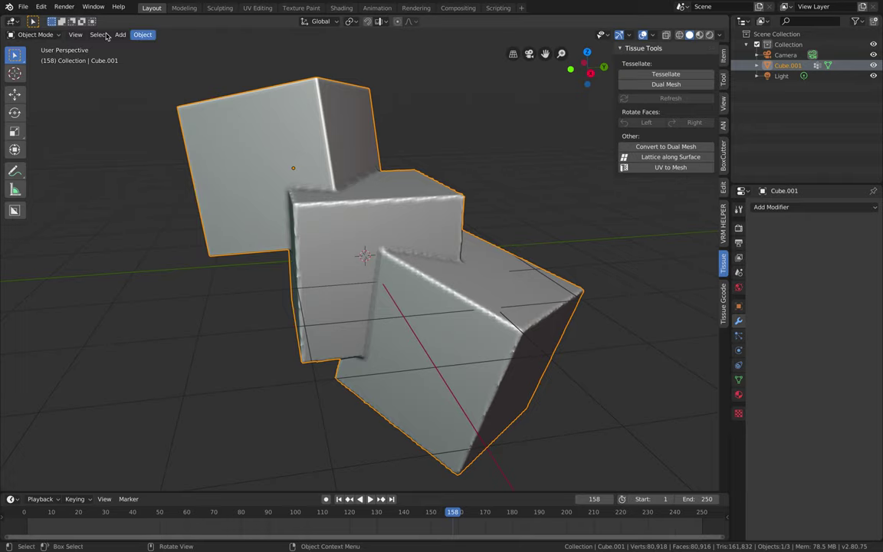
left_click(36, 34)
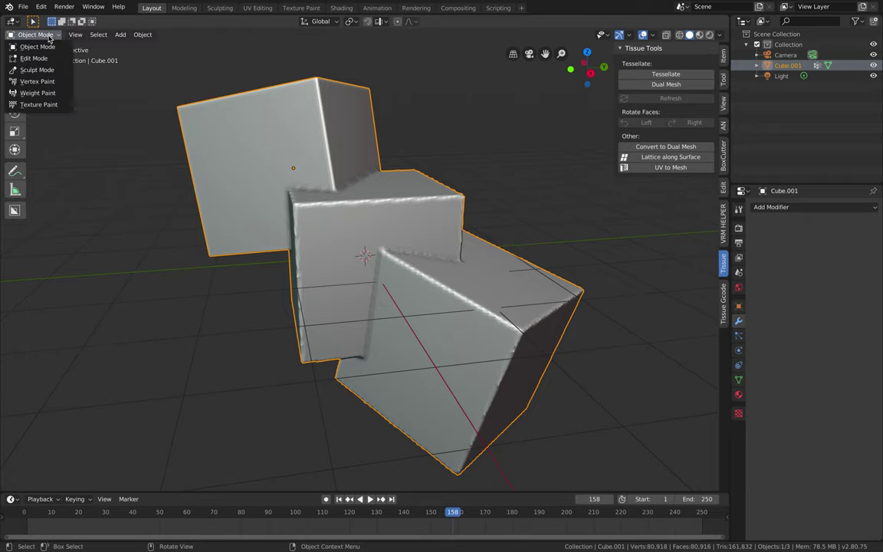
left_click(33, 93)
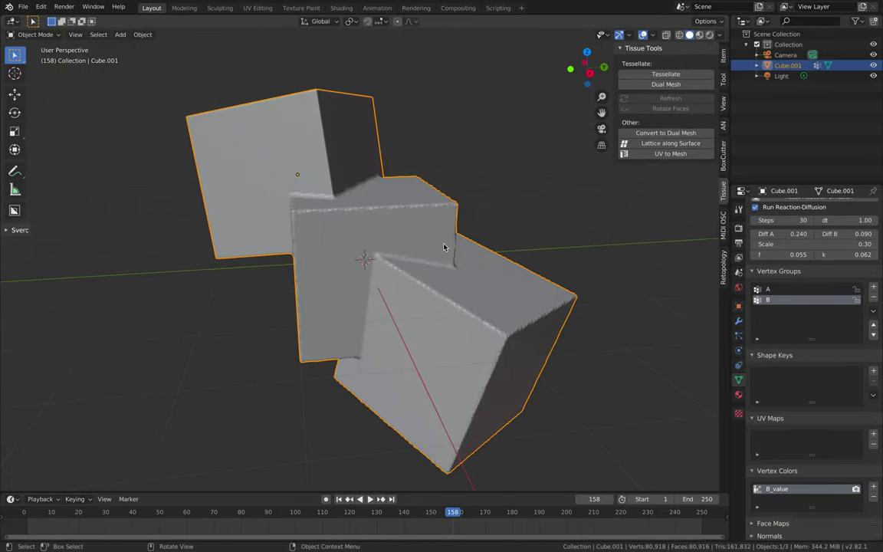
Step: Go to the Blender 2.82 session and put the cubes in a paint mode to compare its Tissue tools
left_click(51, 36)
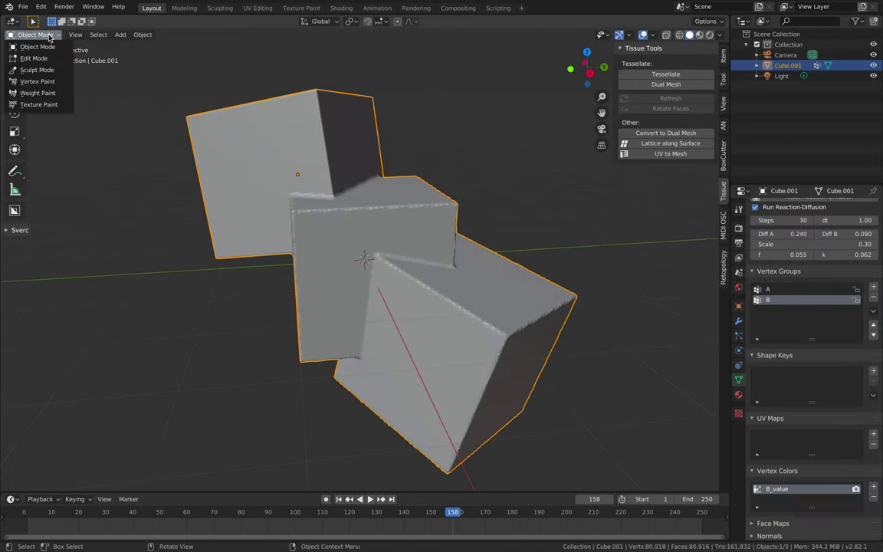
left_click(62, 86)
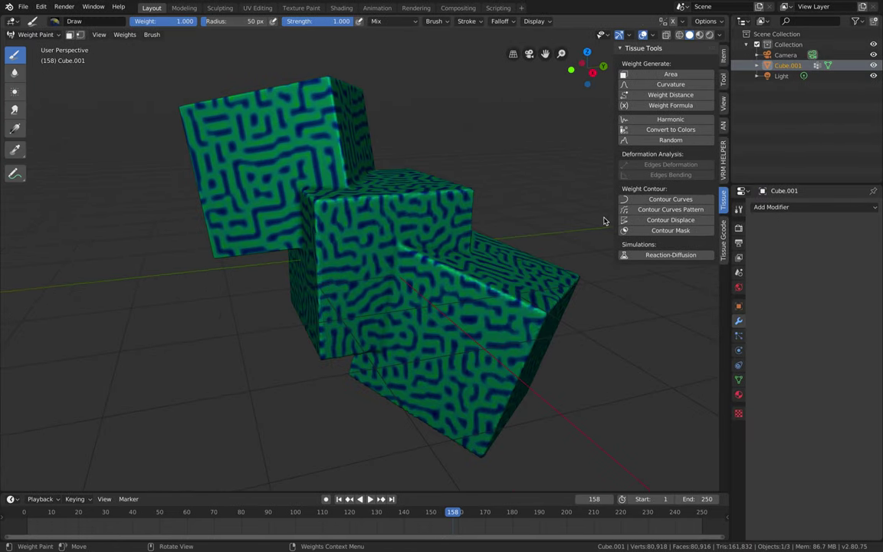
Step: Back in Blender 2.80, generate contour curves from the cubes' weights with Tissue's Contour Curves Pattern and inspect them
left_click(640, 210)
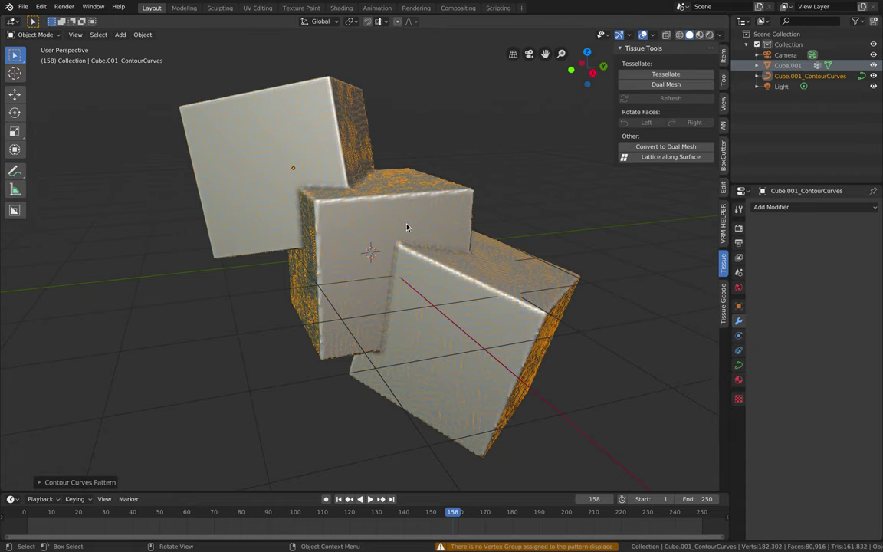
middle_click_drag(405, 228, 420, 230)
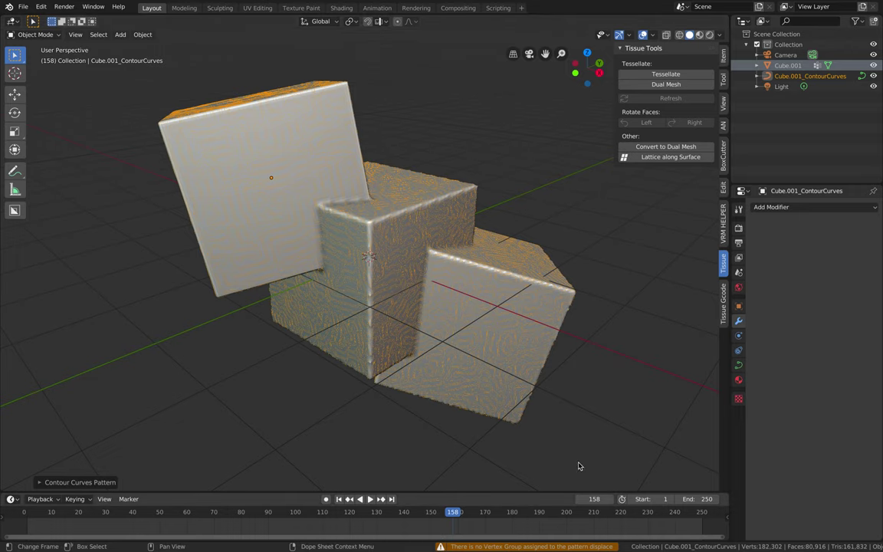
Step: Hide the source mesh Cube.001 so the contour curves stand alone, and inspect them
left_click(873, 66)
middle_click_drag(461, 168, 482, 163)
key("a")
key("alt+a")
left_click(457, 200)
scroll(429, 216, "up", 2)
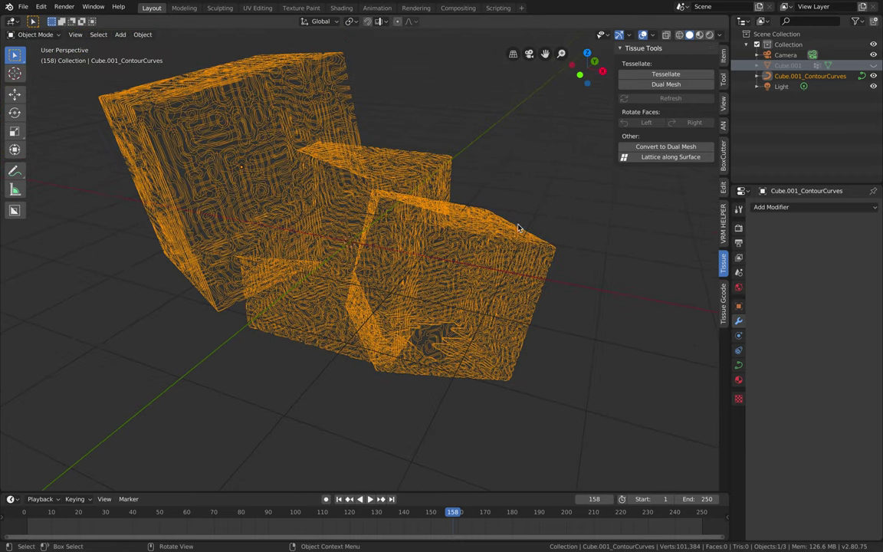
Step: Set the contour curves' geometry Extrude to 0.006 m in the curve data settings
left_click(738, 365)
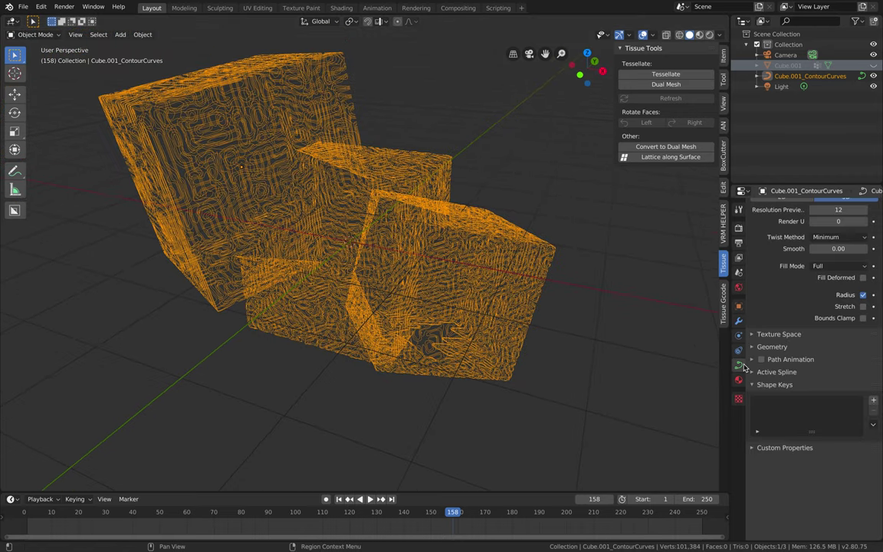
left_click(770, 376)
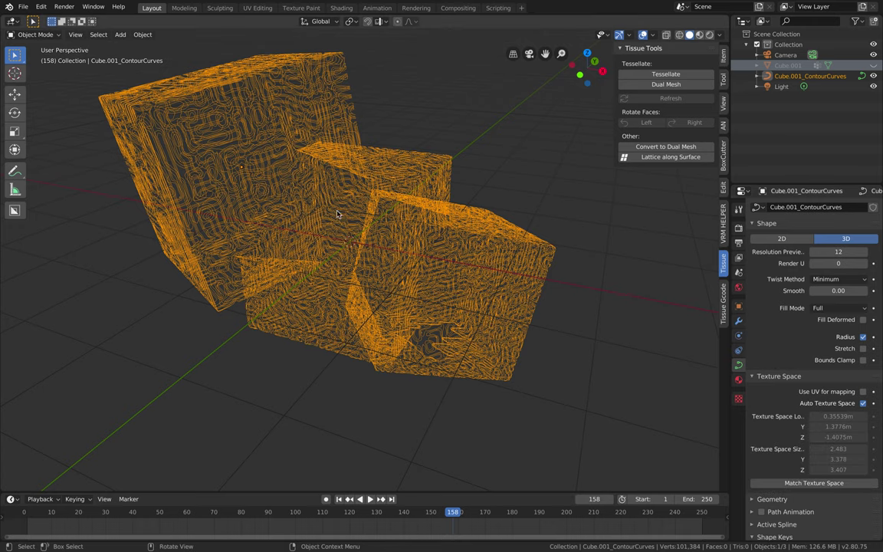
middle_click_drag(393, 160, 420, 231)
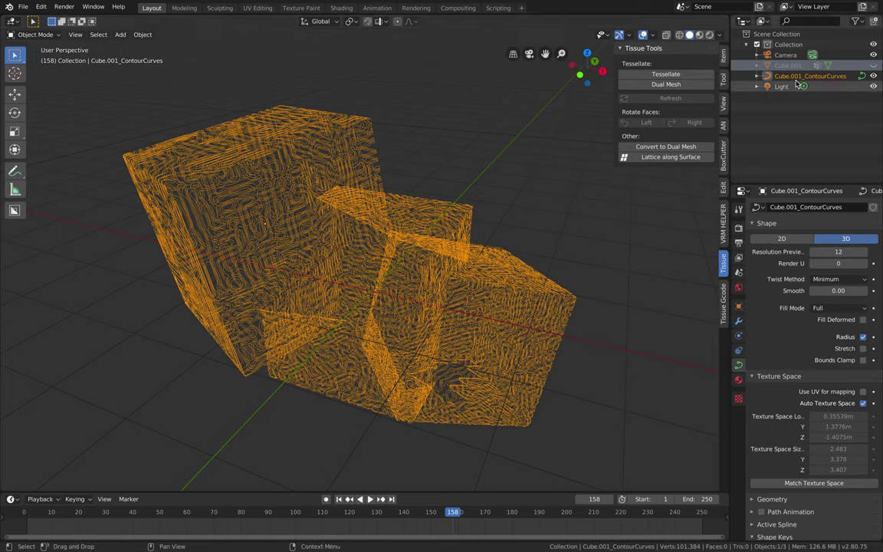
scroll(794, 459, "down", 3)
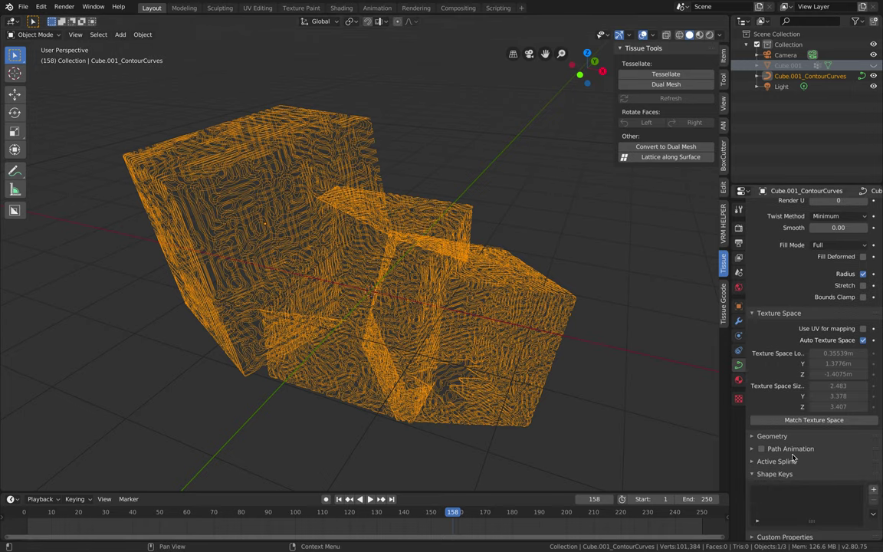
scroll(794, 459, "up", 2)
scroll(787, 479, "down", 2)
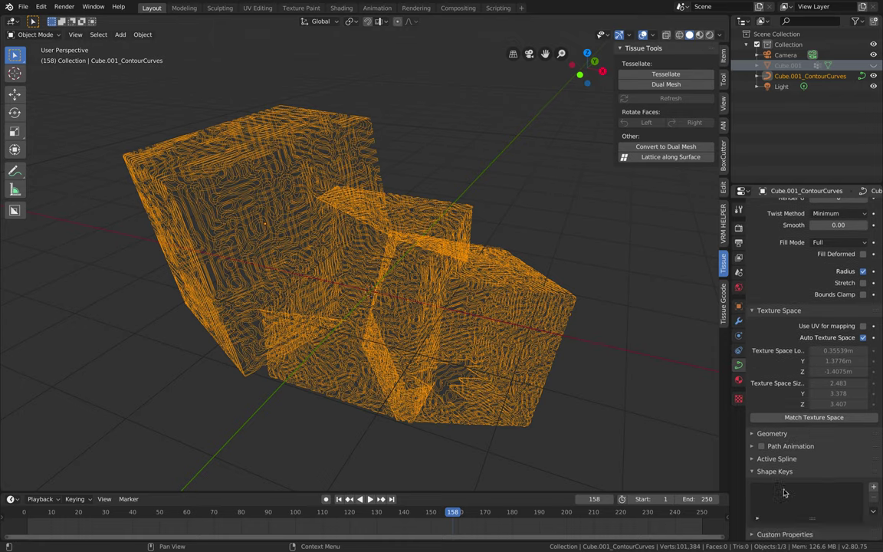
left_click(769, 433)
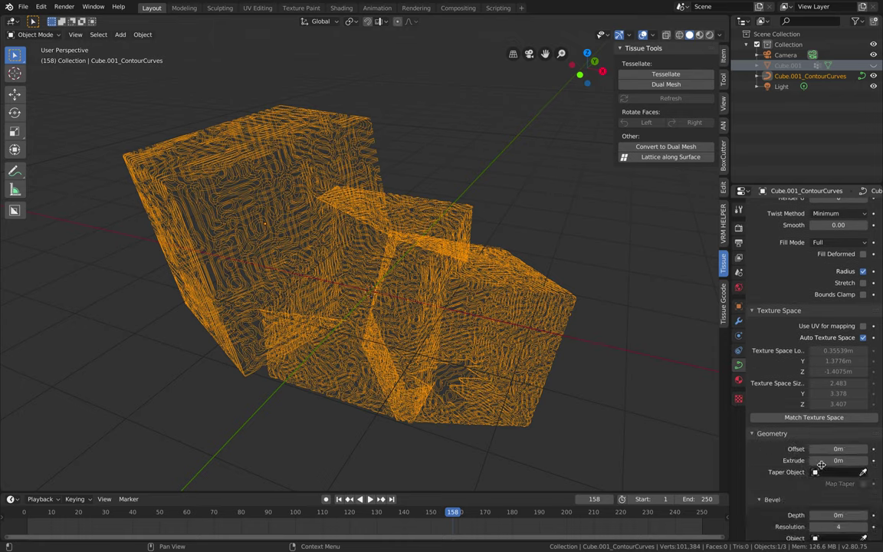
left_click_drag(837, 459, 854, 459)
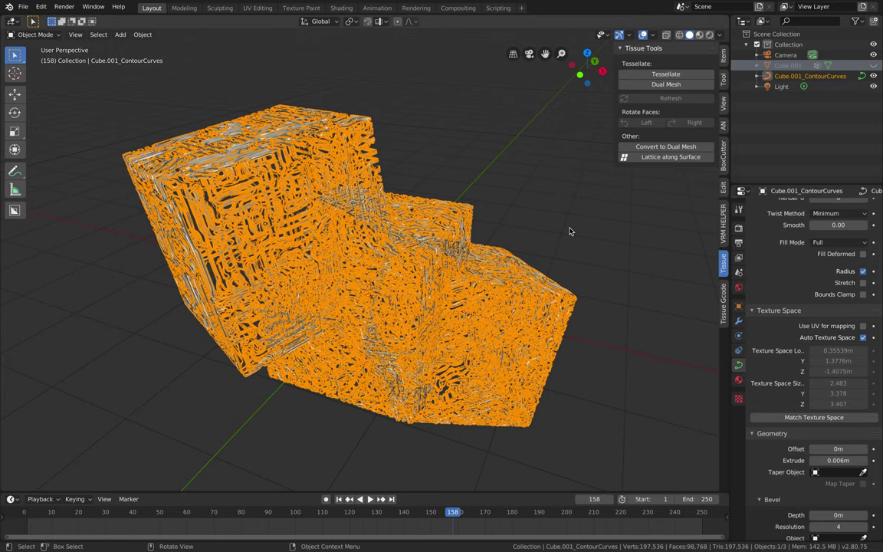
Step: Examine the extruded contour curves unselected, up close and from several sides
left_click(569, 232)
middle_click_drag(570, 232, 606, 188)
scroll(606, 188, "up", 4)
middle_click_drag(512, 300, 544, 225, "shift")
scroll(542, 228, "up", 6)
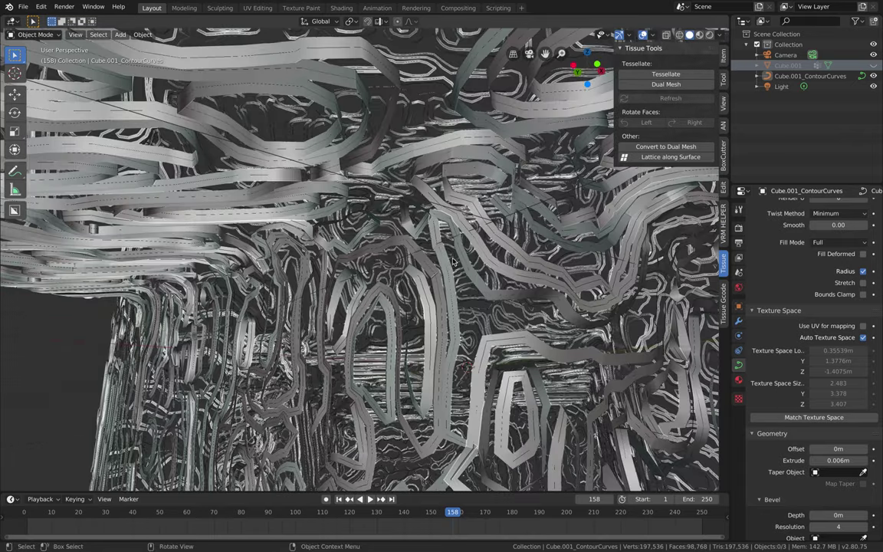
middle_click_drag(446, 257, 419, 272)
scroll(526, 263, "down", 8)
left_click(422, 267)
key("alt+a")
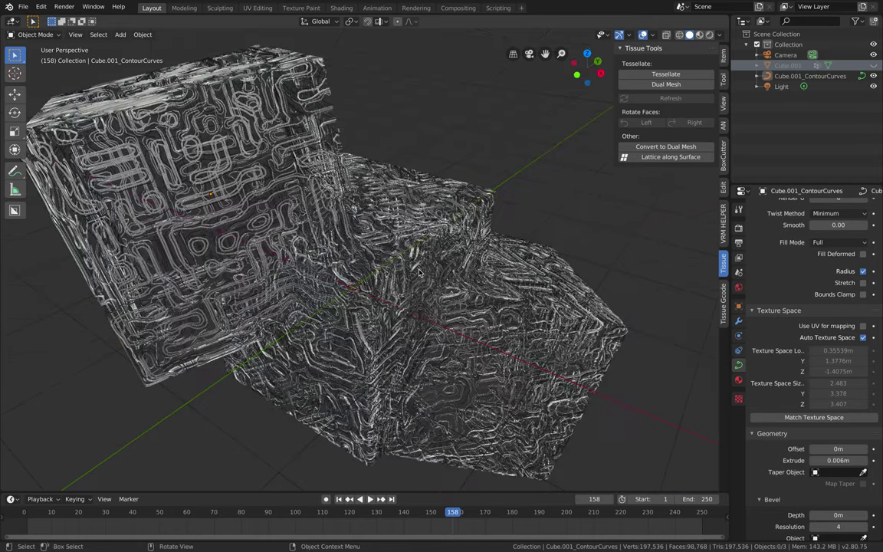
middle_click_drag(472, 279, 469, 256)
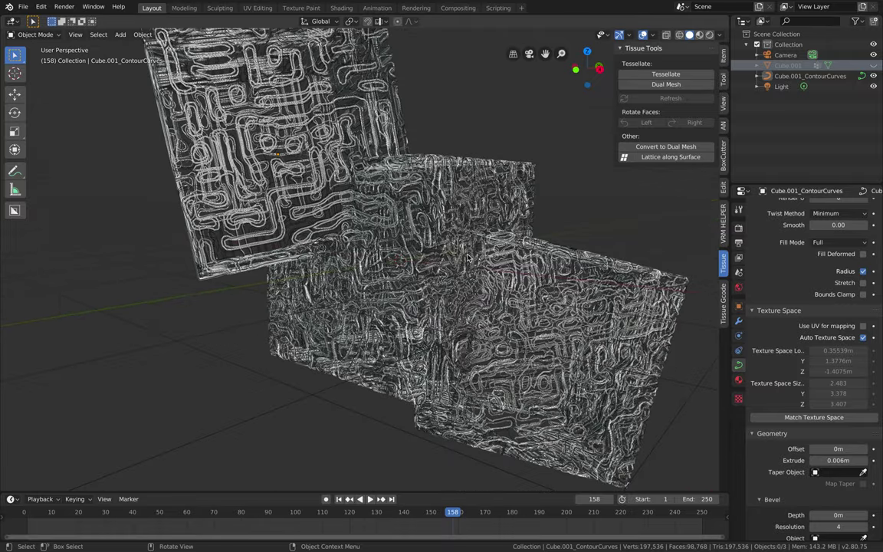
scroll(469, 256, "up", 4)
scroll(470, 256, "up", 3)
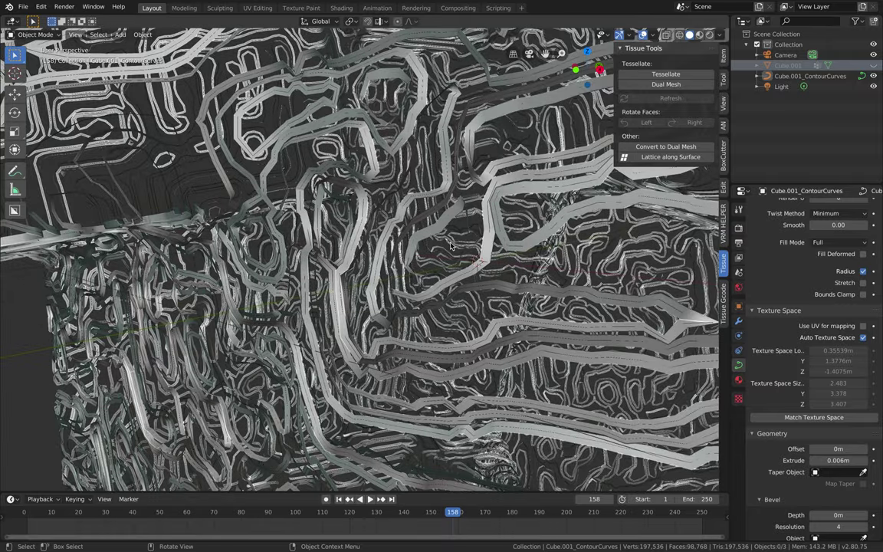
scroll(451, 246, "down", 8)
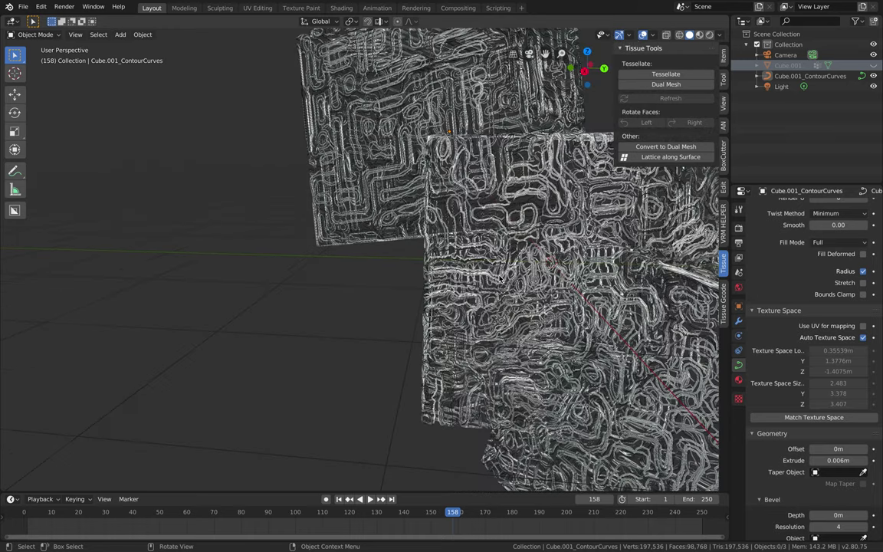
middle_click_drag(447, 244, 393, 253, "shift")
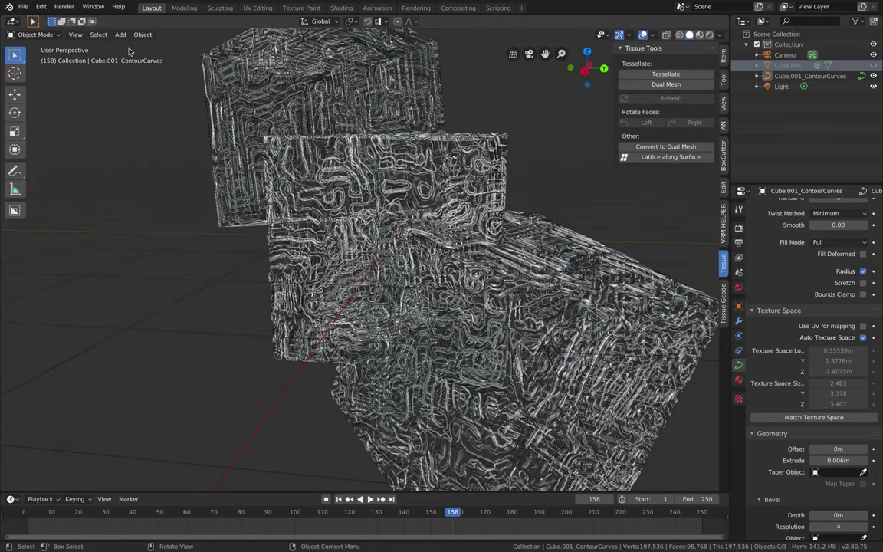
Step: Save the scene as a new file named voxelremeshRD_002_baked.blend on the Desktop
left_click(23, 6)
left_click(38, 82)
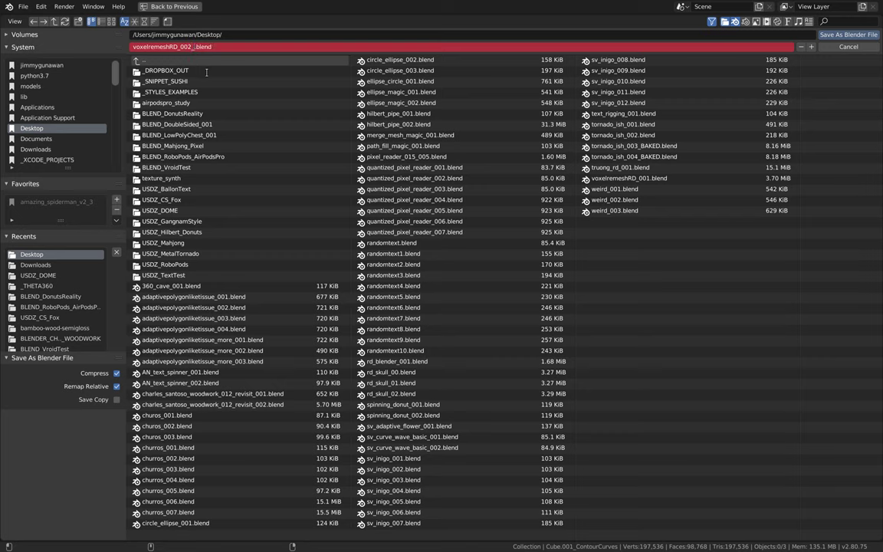
key("Return")
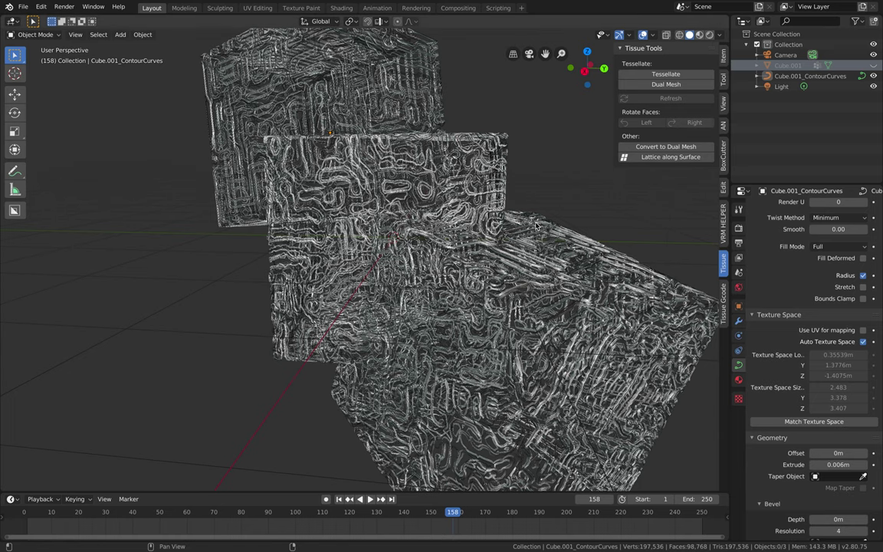
scroll(536, 225, "down", 2)
middle_click_drag(536, 226, 471, 191, "shift")
left_click(362, 193)
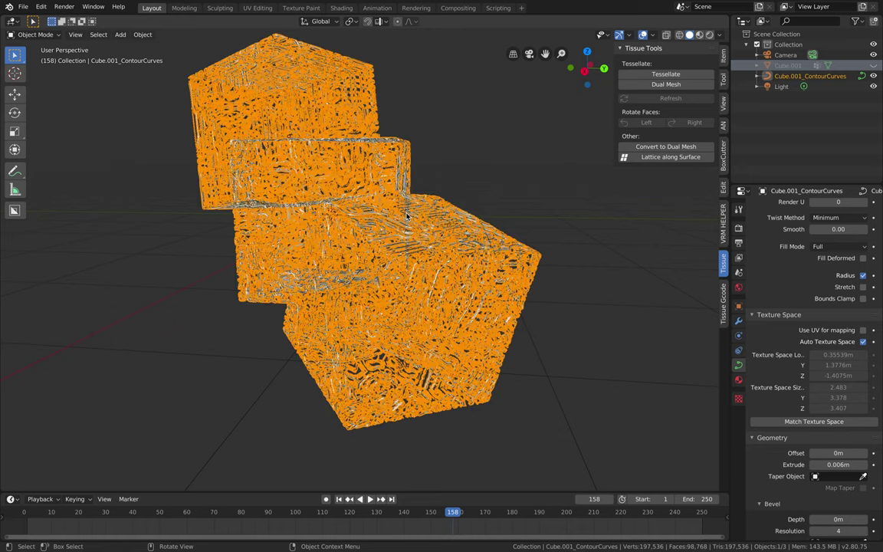
key("r")
key("r")
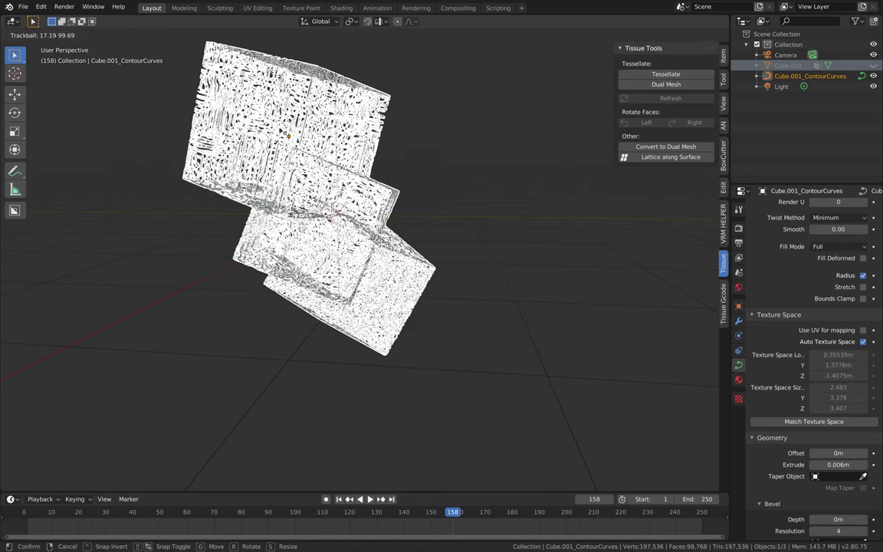
left_click(469, 184)
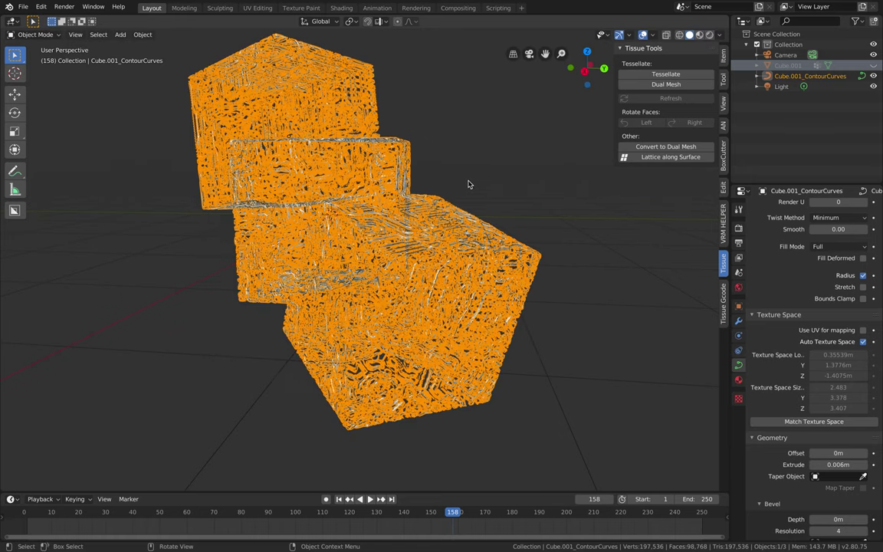
Step: Deselect the contour curves and check the flat ribbon strips on the cube faces in close-up
middle_click_drag(462, 203, 491, 207)
key("alt+a")
middle_click_drag(384, 176, 492, 240, "shift")
scroll(495, 241, "up", 2)
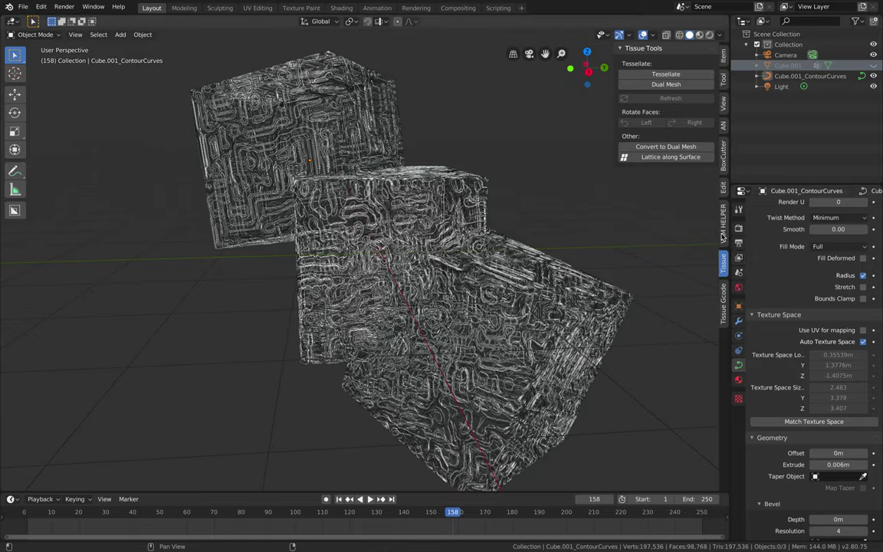
middle_click_drag(467, 245, 418, 233)
scroll(430, 239, "up", 6)
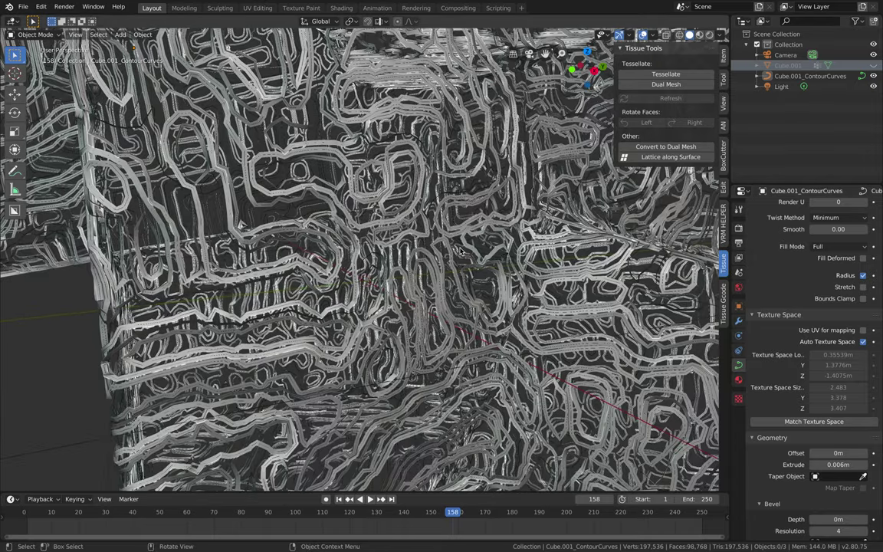
scroll(460, 250, "down", 6)
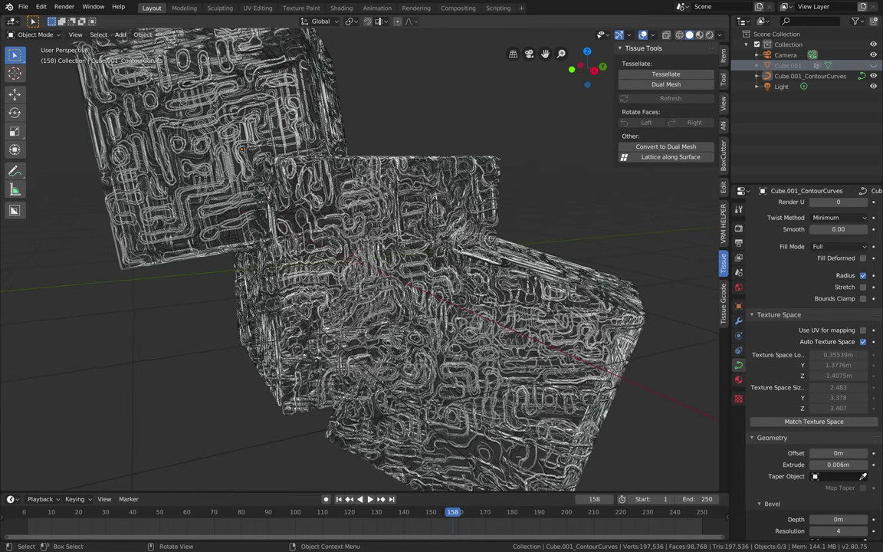
Step: Test a lower bevel End value on the contour curves and restore it to 1.000
left_click(458, 247)
scroll(840, 327, "up", 4)
scroll(841, 327, "down", 6)
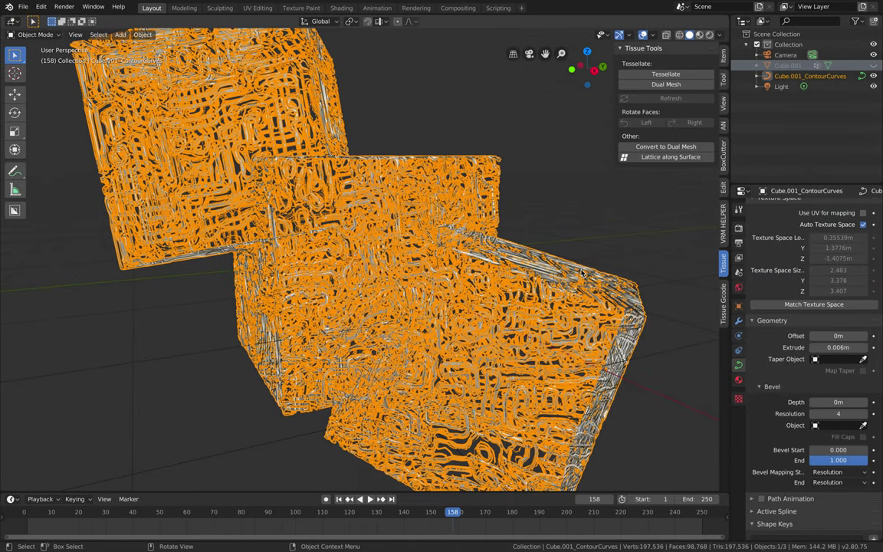
scroll(830, 475, "down", 2)
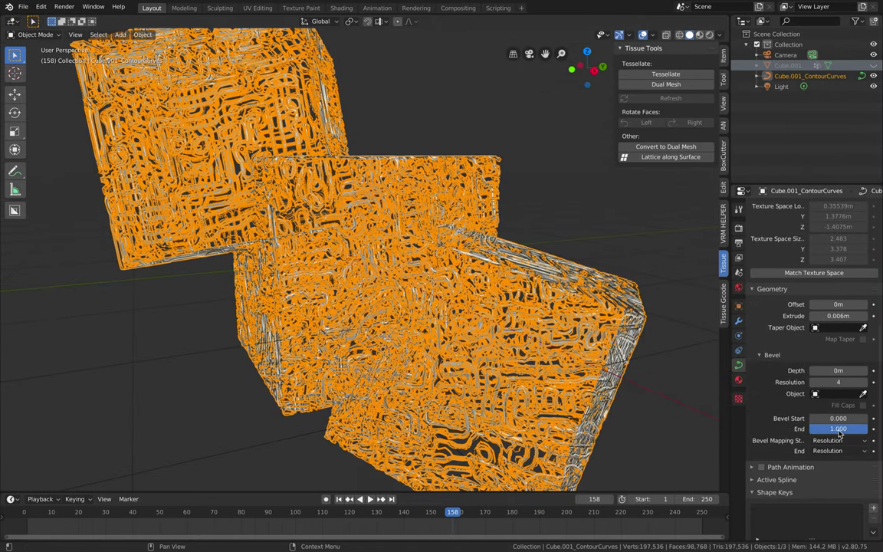
left_click(839, 429)
type(".3")
key("Return")
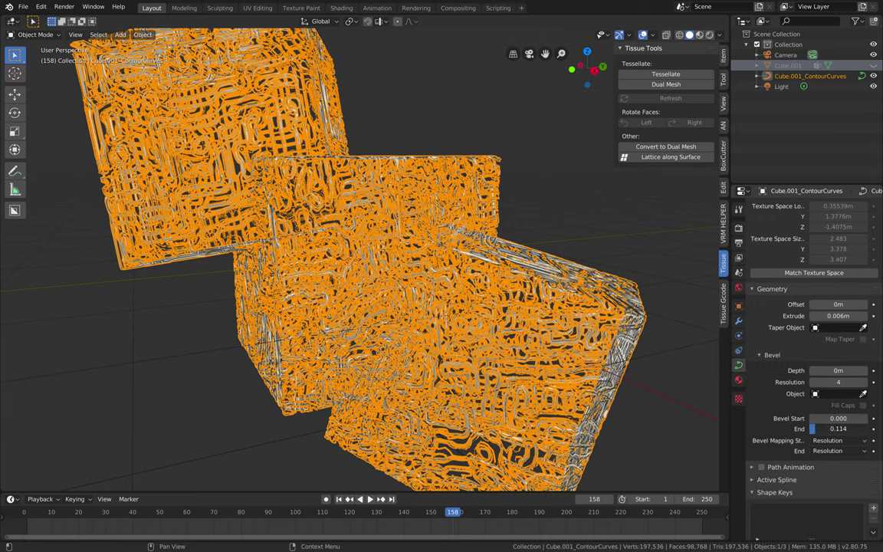
left_click(833, 431)
key("Return")
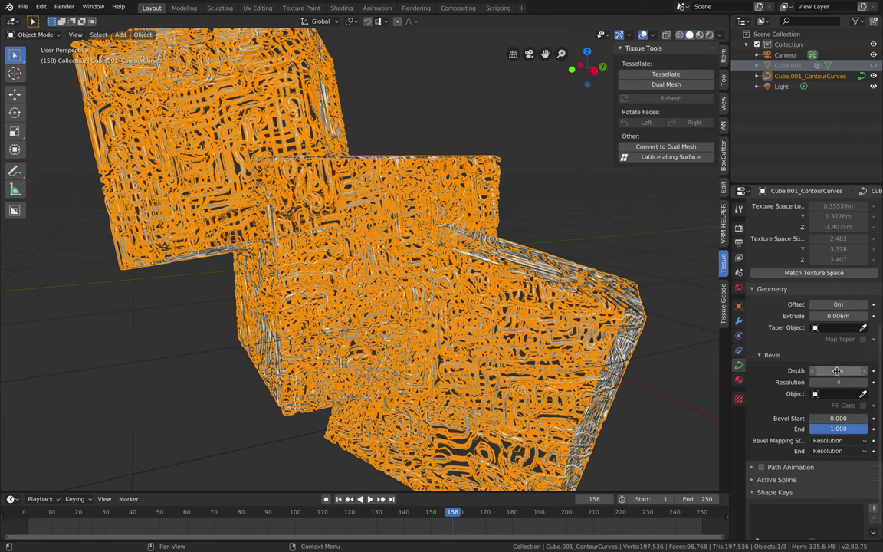
Step: Give the contour curves a bevel with a depth of 0.006 m and a resolution of 1
key("Return")
left_click_drag(839, 371, 856, 370)
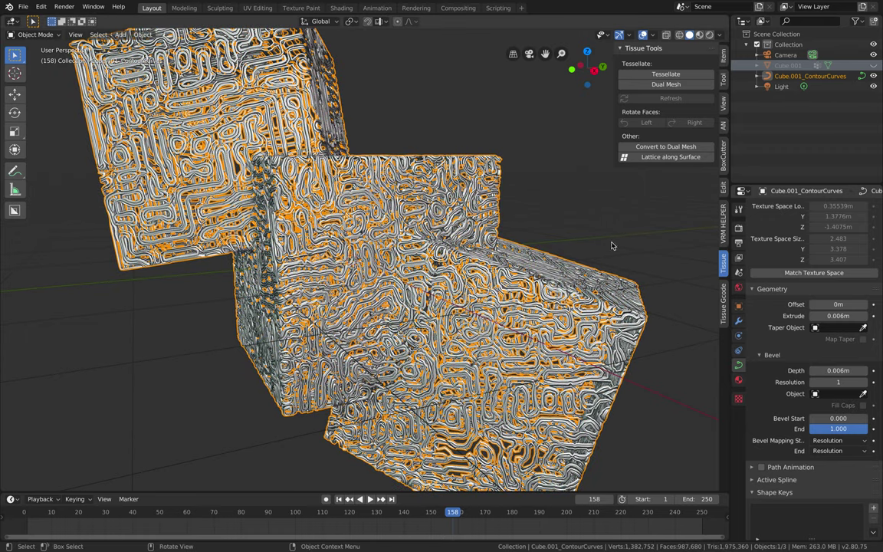
key("a")
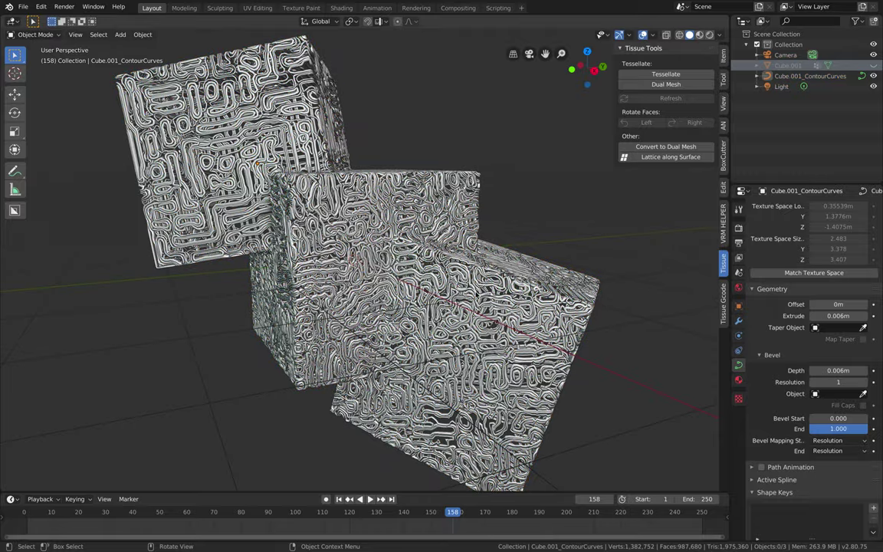
Step: Select the bevelled contour curves and save the current file
scroll(476, 294, "up", 3)
middle_click_drag(477, 294, 406, 253)
left_click(406, 250)
key("ctrl+s")
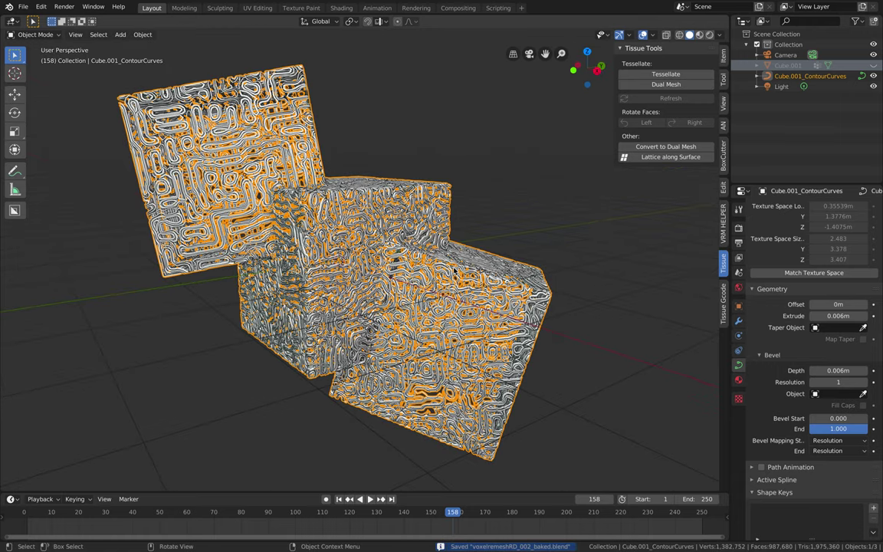
Step: Clear the selection and look over the bevelled curves on all three cubes
key("alt+a")
key("a")
middle_click_drag(476, 230, 479, 236)
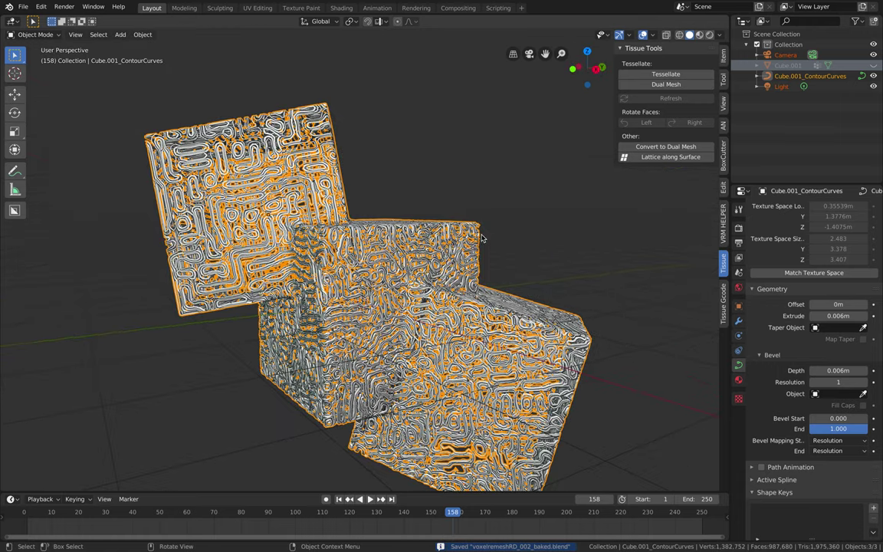
scroll(494, 253, "down", 2)
left_click(502, 255)
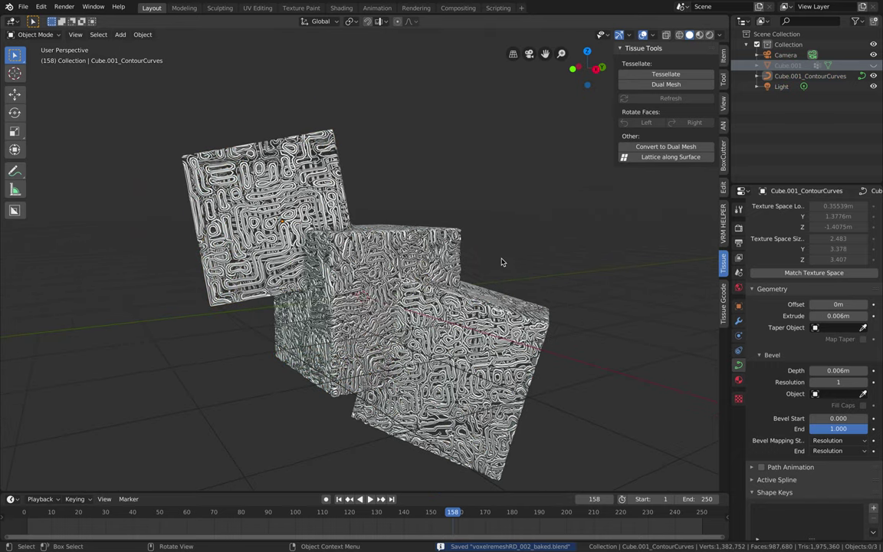
middle_click_drag(502, 262, 498, 263)
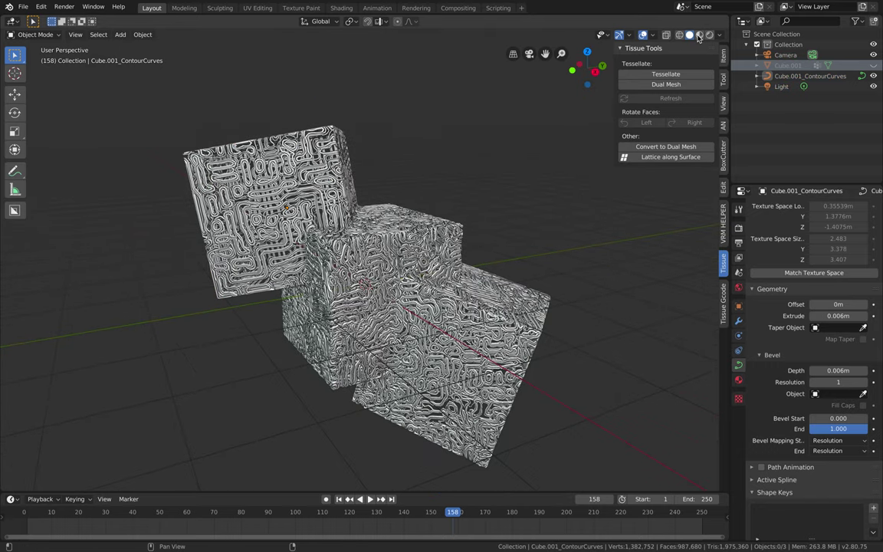
Step: Try the reflective and red MatCaps on the bevelled contour curves
left_click(719, 35)
left_click(706, 108)
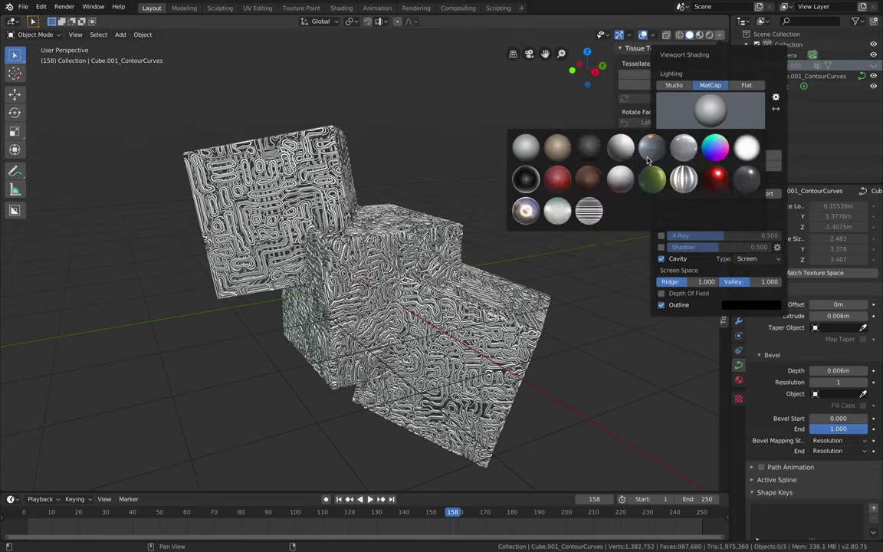
left_click(637, 176)
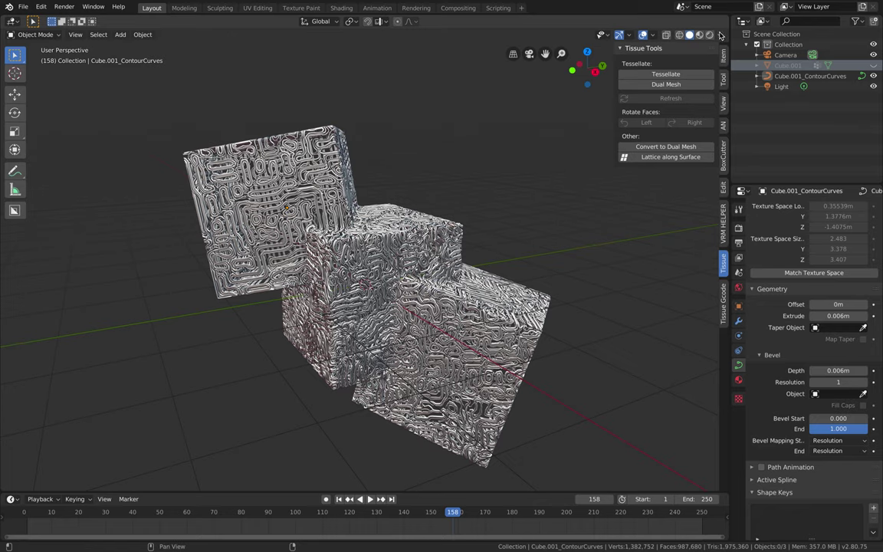
left_click(720, 35)
left_click(711, 110)
left_click(716, 148)
left_click(716, 117)
left_click(651, 209)
Step: Shade the contour curves with the green MatCap and view them from a lower angle
left_click(710, 111)
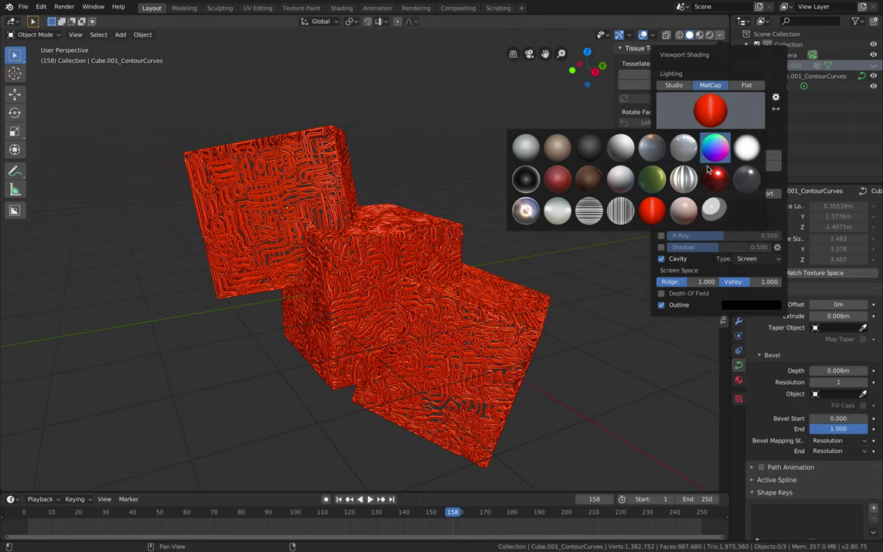
left_click(652, 178)
mouse_move(420, 193)
middle_mouse_down()
mouse_move(470, 214)
mouse_move(481, 191)
mouse_move(503, 190)
mouse_move(412, 236)
middle_mouse_up()
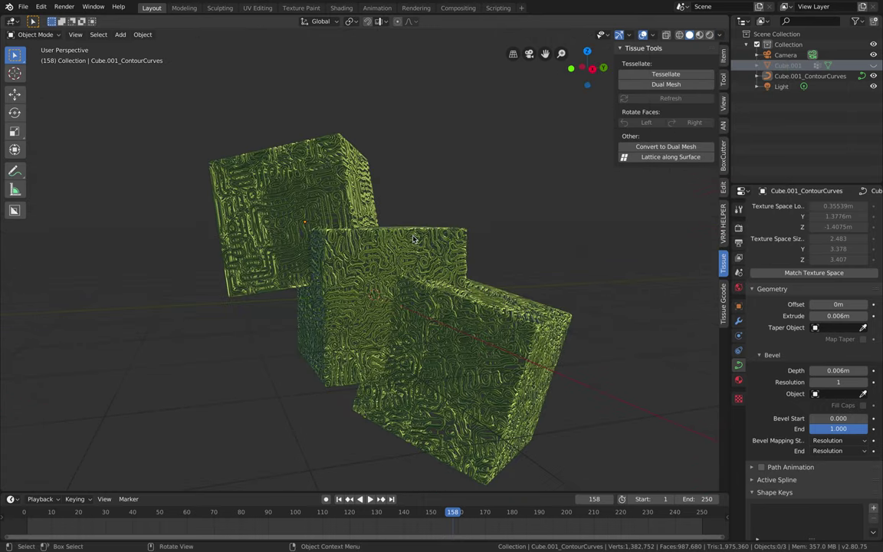
Step: Assign a new material to the contour curves and clear the selection
left_click(411, 235)
left_click(739, 381)
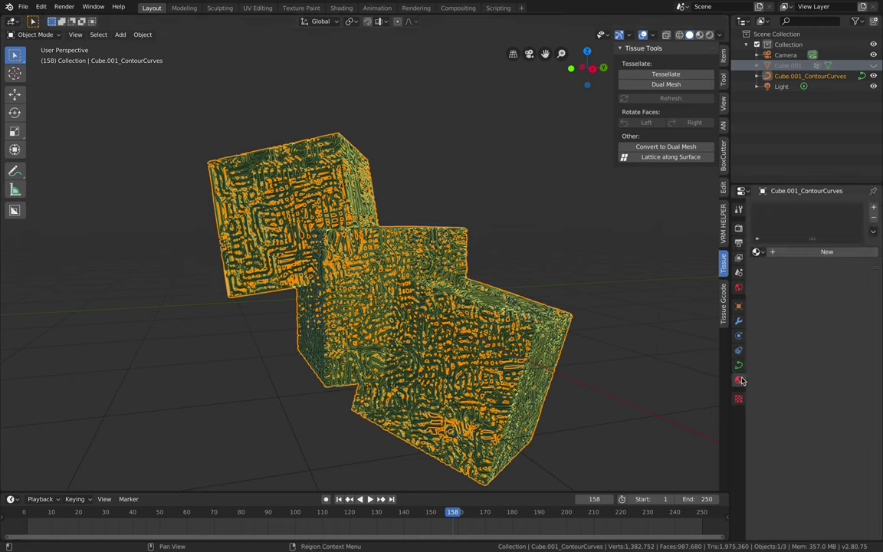
left_click(807, 253)
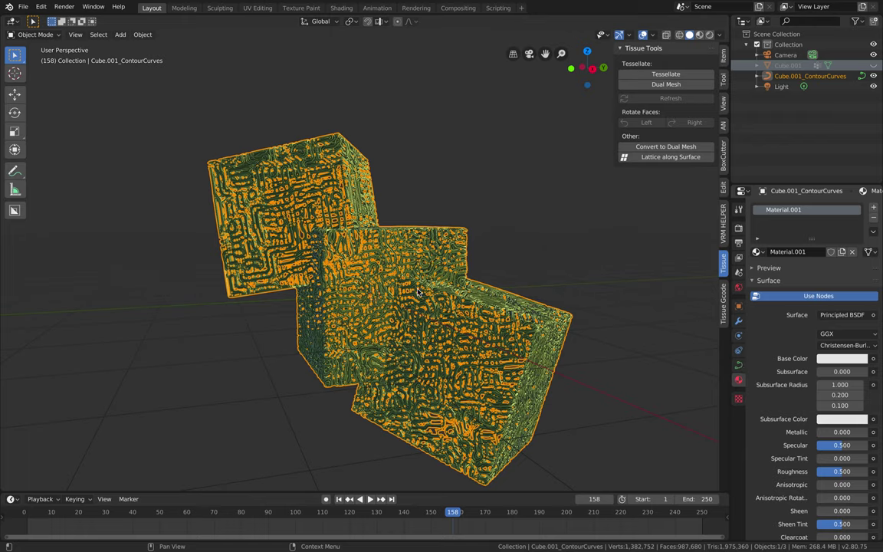
left_click(696, 362)
Step: Enable Use UV for mapping in the contour curves' texture space and save the file
left_click(741, 367)
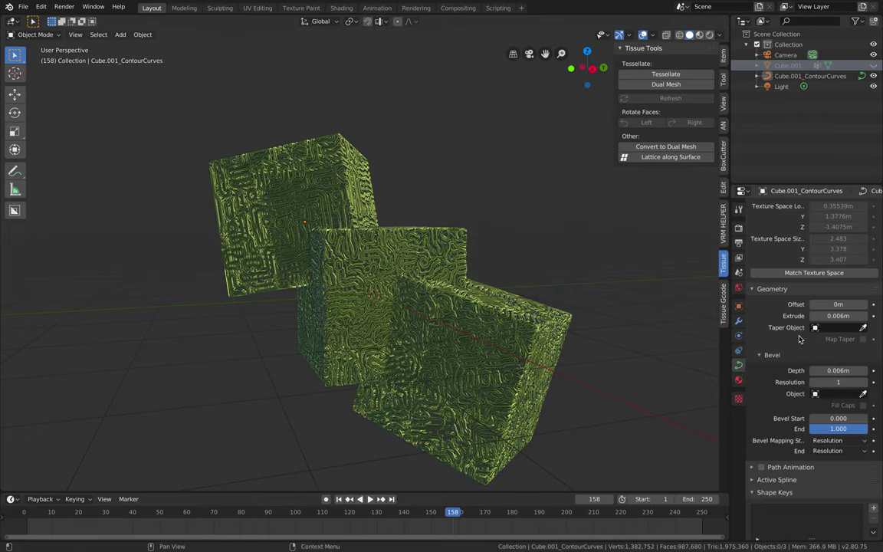
scroll(795, 369, "up", 5)
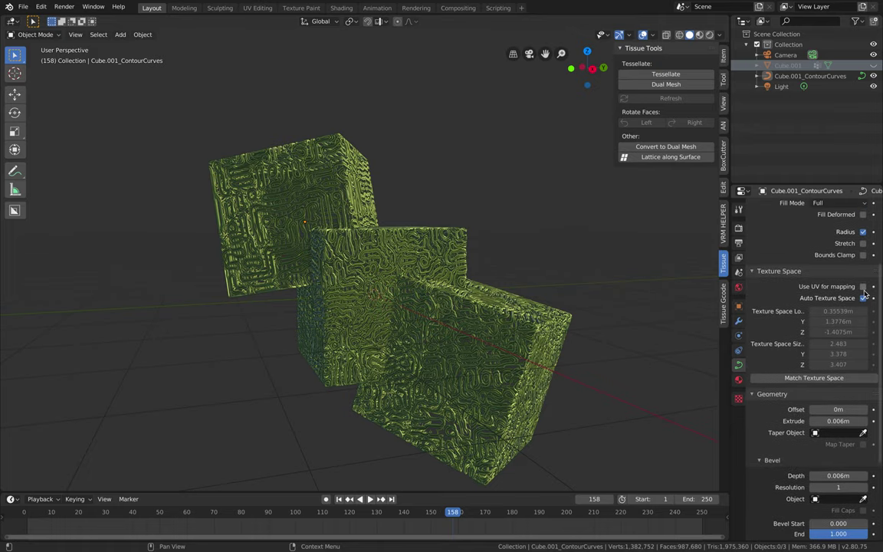
middle_click_drag(489, 251, 475, 232)
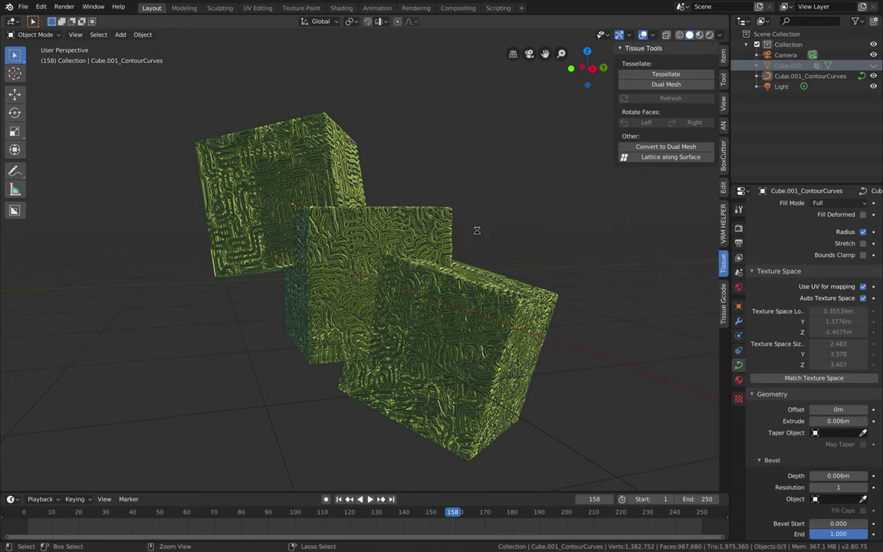
key("ctrl+s")
left_click(440, 226)
right_click(440, 224)
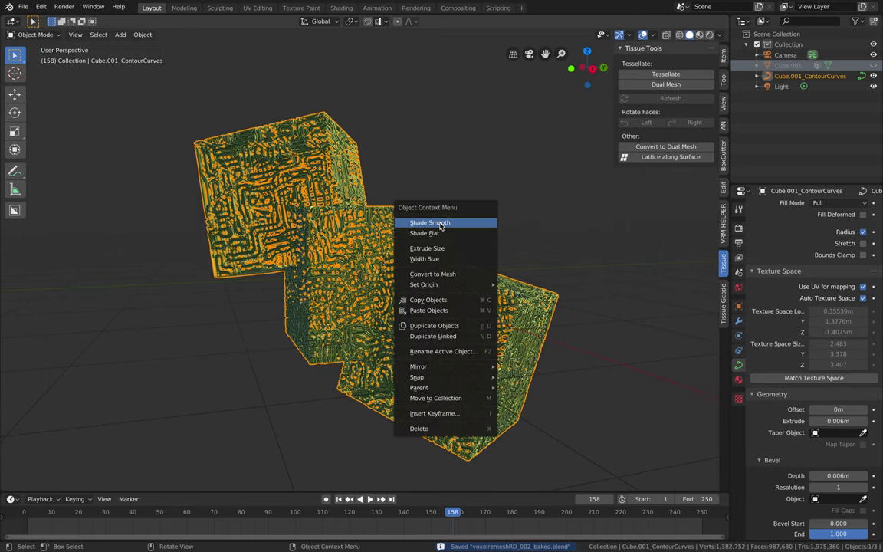
key("Escape")
right_click(445, 229)
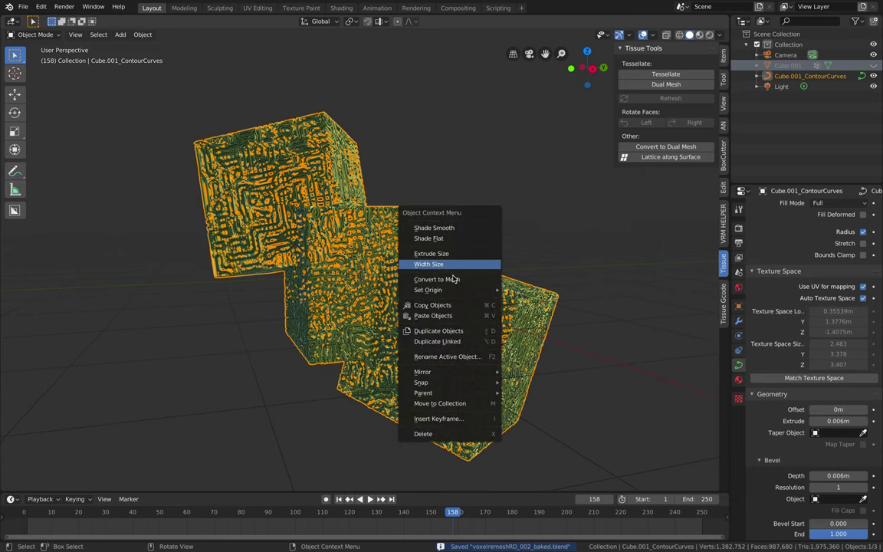
left_click(544, 207)
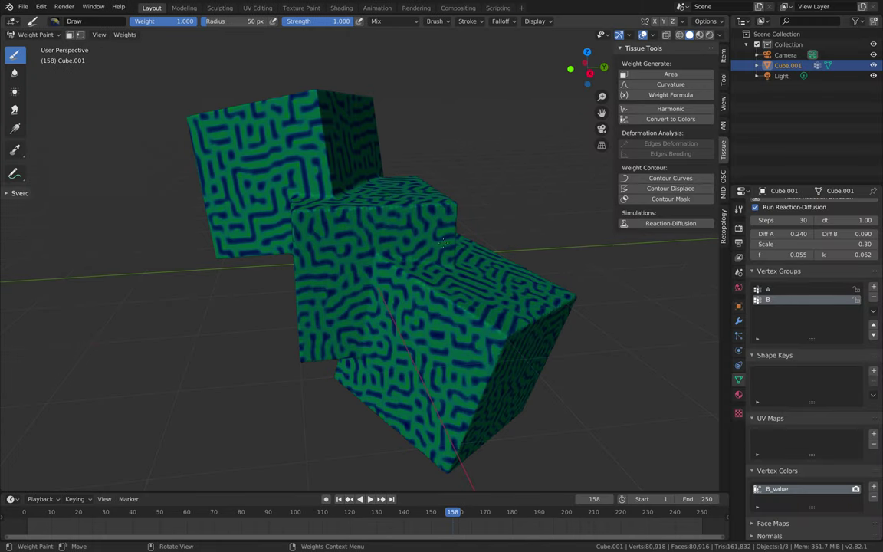
Step: Put the weight-painted Cube.001 in Object Mode and start a new file without saving the changes to voxelremeshRD_001
left_click(35, 35)
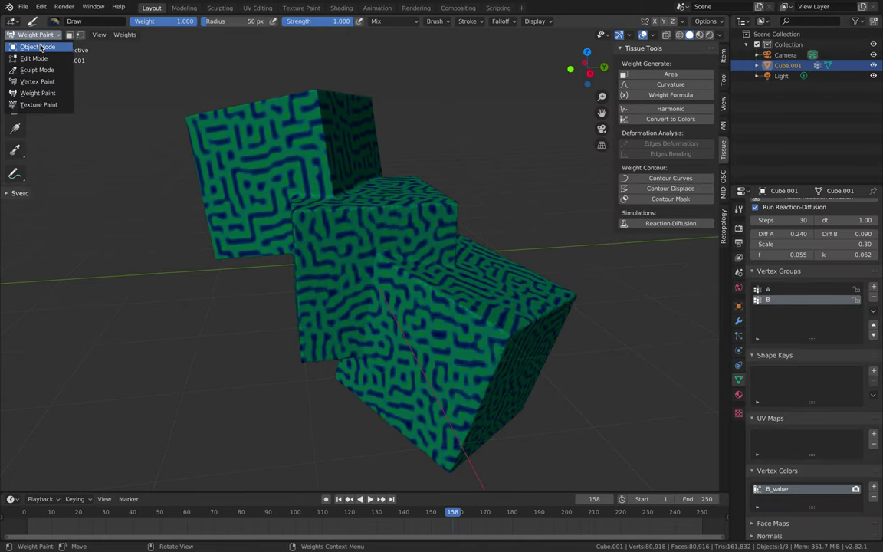
left_click(41, 48)
middle_click_drag(203, 127, 228, 124)
scroll(337, 203, "down", 1)
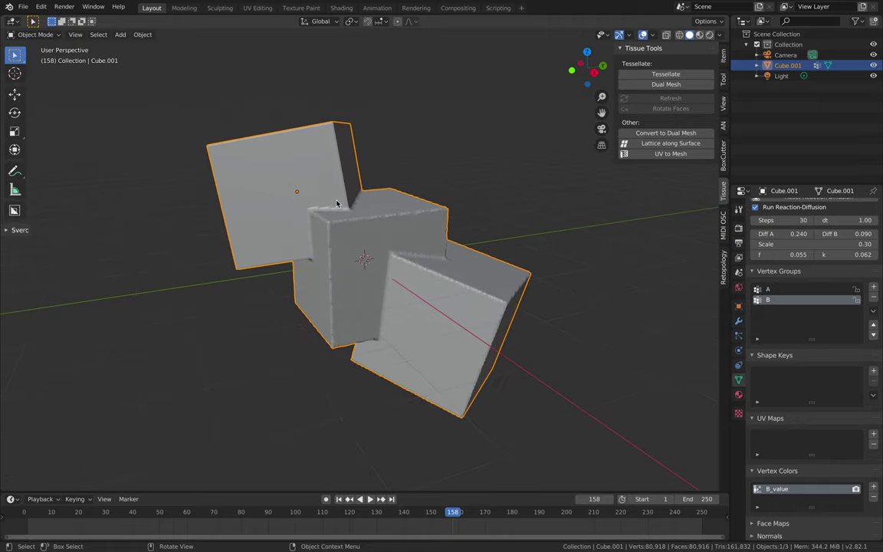
key("a")
left_click(23, 7)
mouse_move(34, 18)
left_click(111, 19)
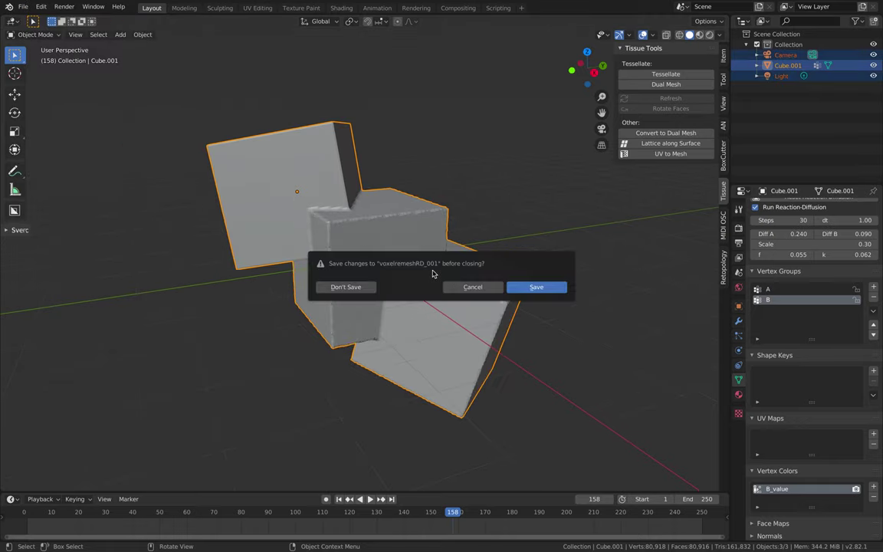
left_click(345, 287)
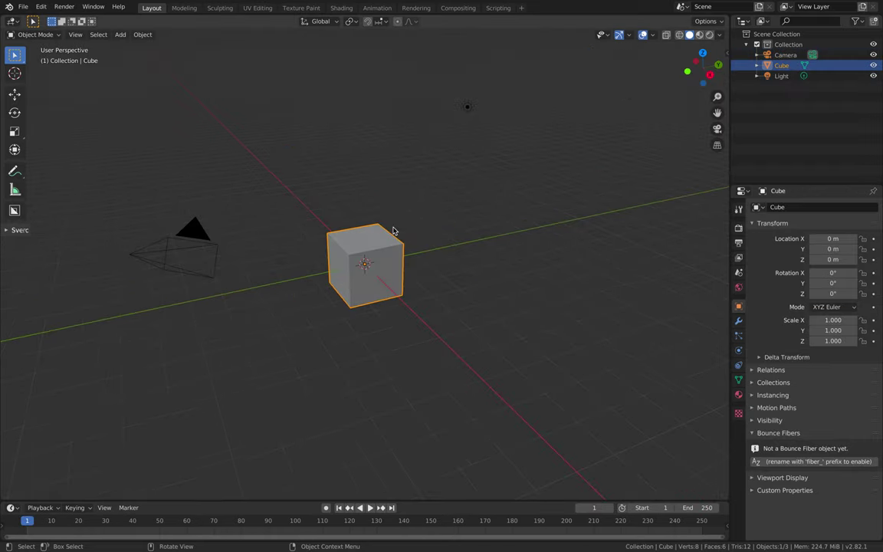
Step: Delete all the default objects and add a text object at the world origin
key("a")
key("Delete")
key("shift+a")
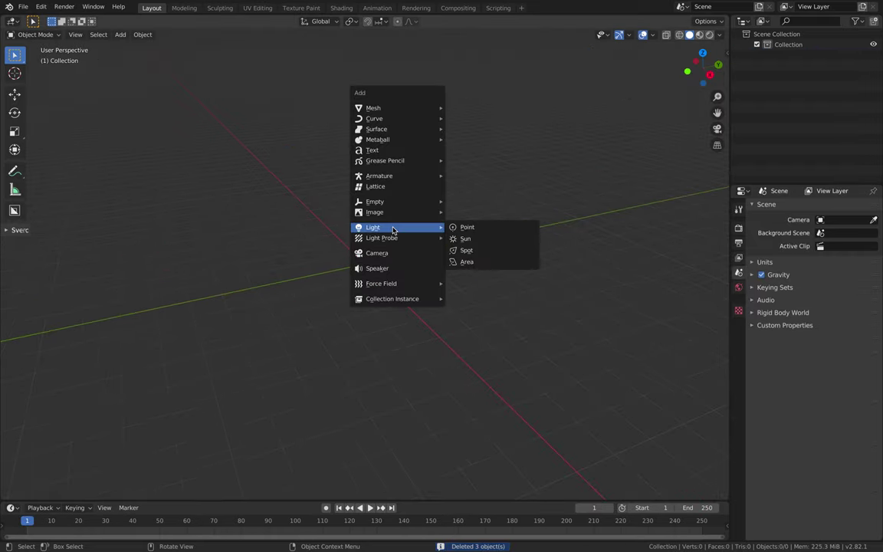
left_click(388, 152)
middle_click_drag(394, 173, 446, 254)
scroll(446, 255, "up", 5)
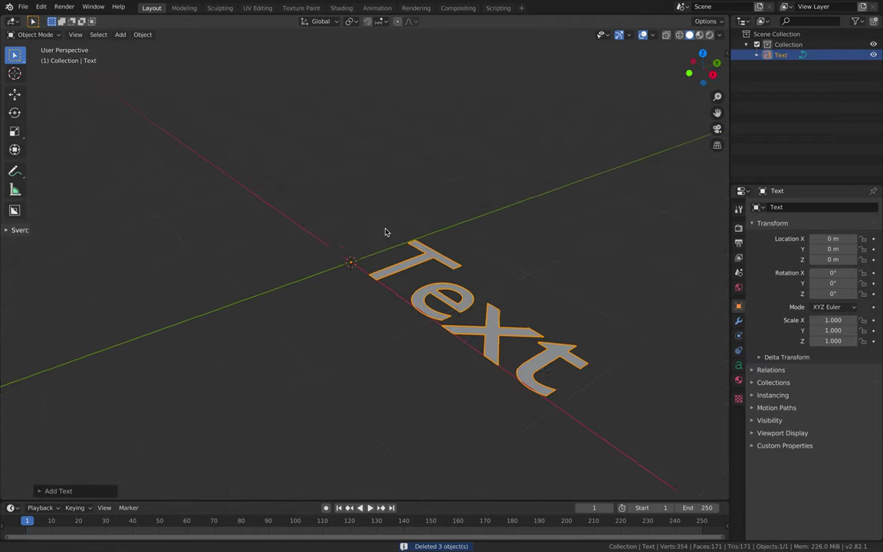
middle_click_drag(386, 232, 401, 232)
Step: Replace the text object's content with "tissue"
key("Tab")
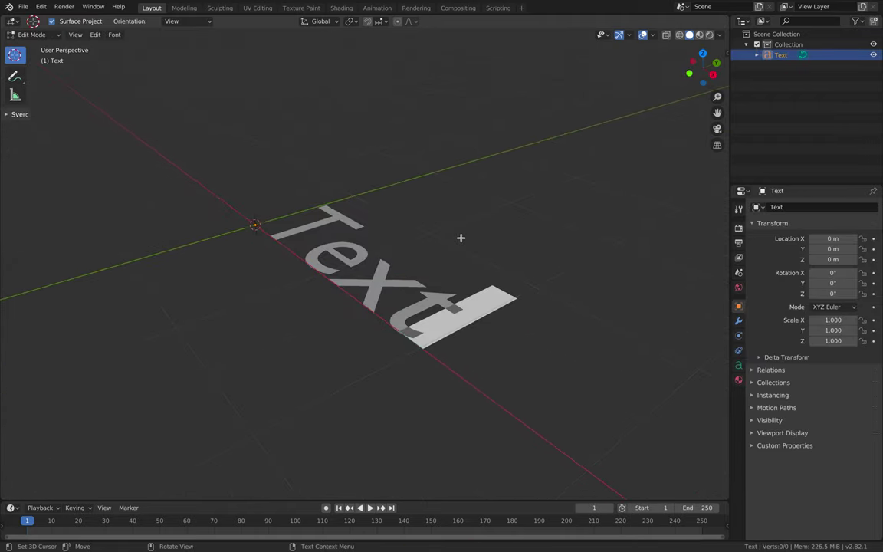
key("BackSpace")
key("BackSpace")
key("BackSpace")
key("BackSpace")
type("tissue")
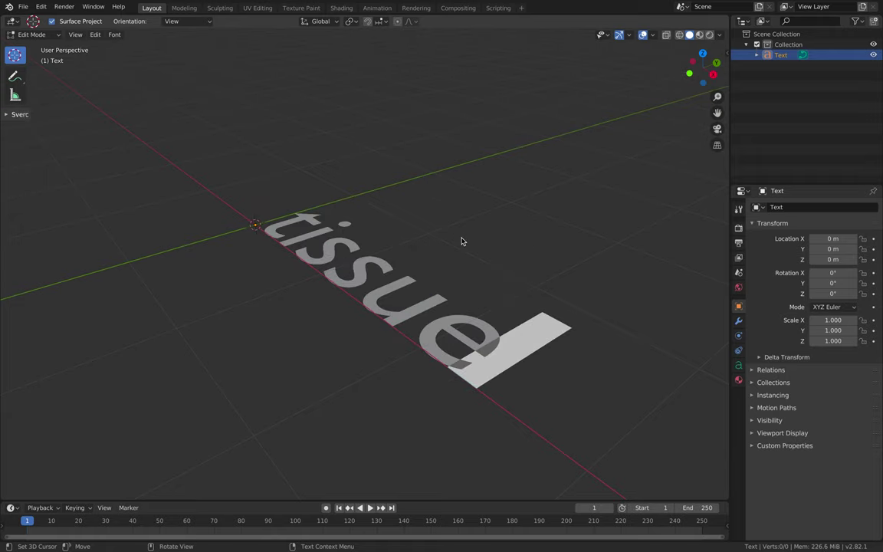
key("Tab")
Step: Extrude the text by 0.03 m and give it a bevel depth of 0.02 m
left_click(737, 366)
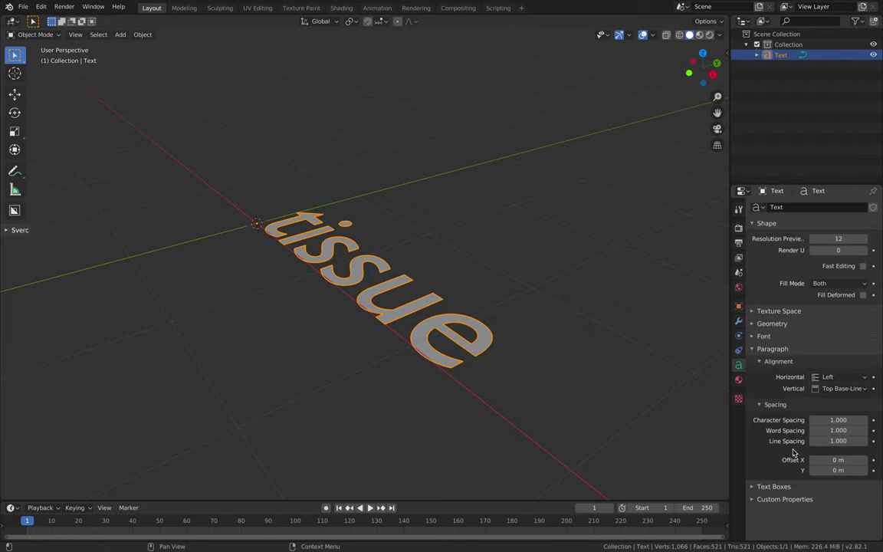
left_click_drag(814, 350, 839, 350)
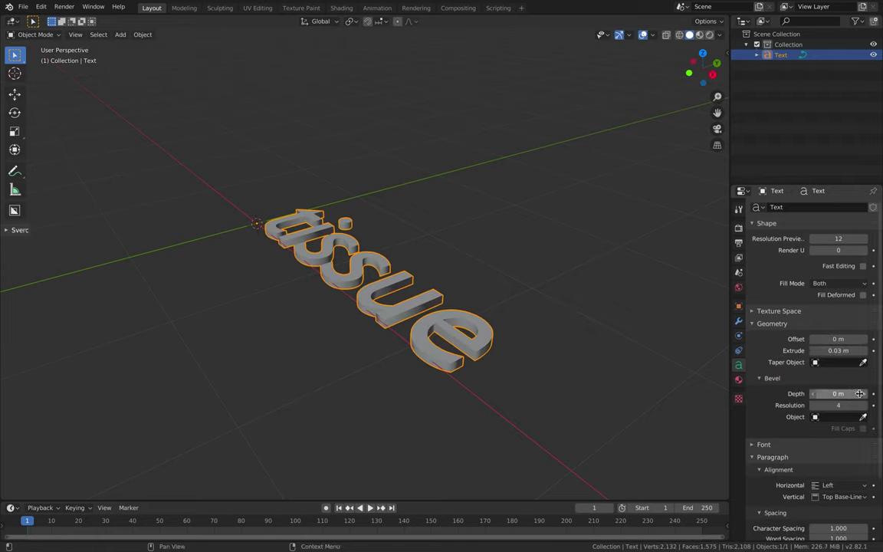
mouse_move(817, 394)
left_mouse_down()
mouse_move(829, 394)
mouse_move(818, 396)
left_mouse_up()
left_click(814, 397)
left_click(814, 397)
middle_click_drag(583, 315, 718, 292)
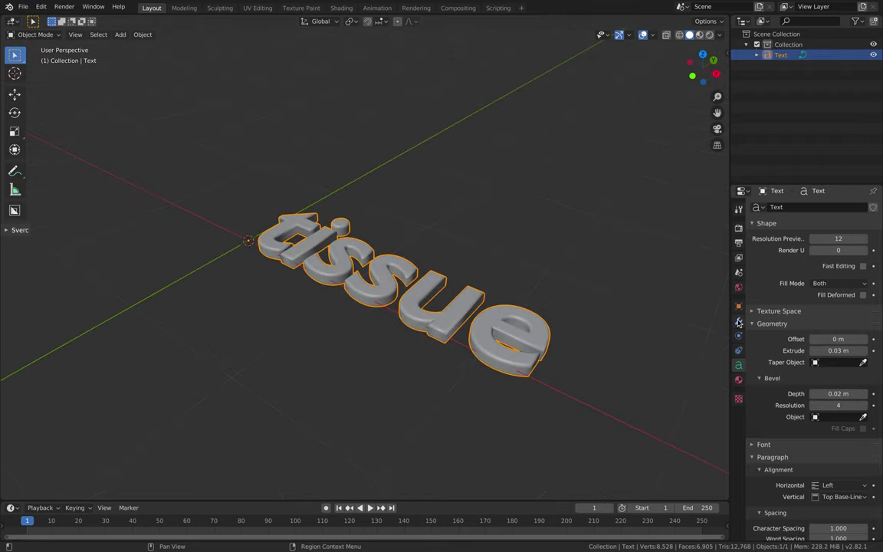
Step: Add a Remesh modifier to the text in Smooth mode with an octree depth of 6
left_click(738, 320)
left_click(786, 207)
left_click(705, 300)
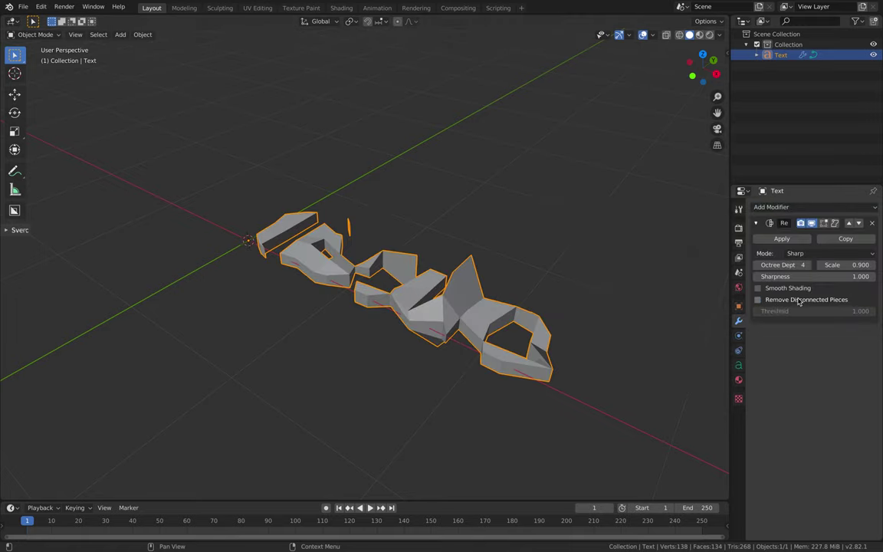
left_click(810, 265)
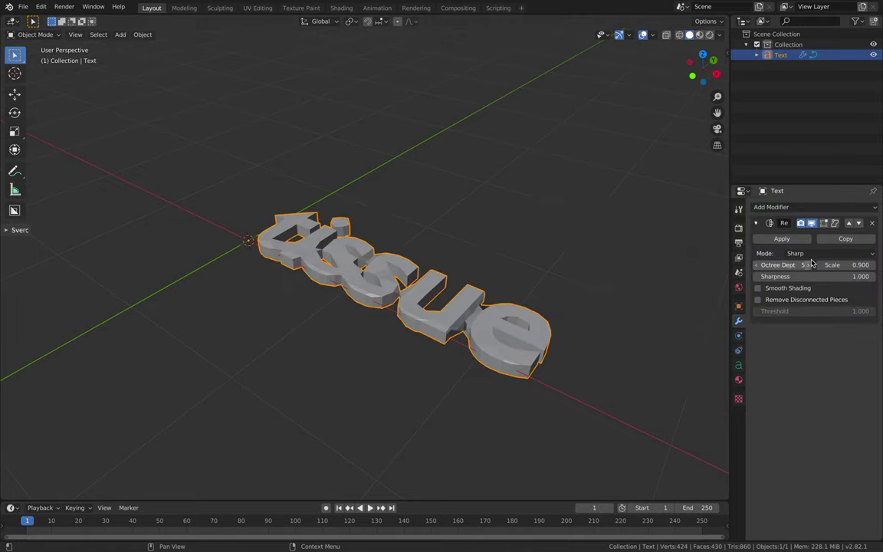
left_click(809, 264)
left_click(812, 257)
left_click(797, 276)
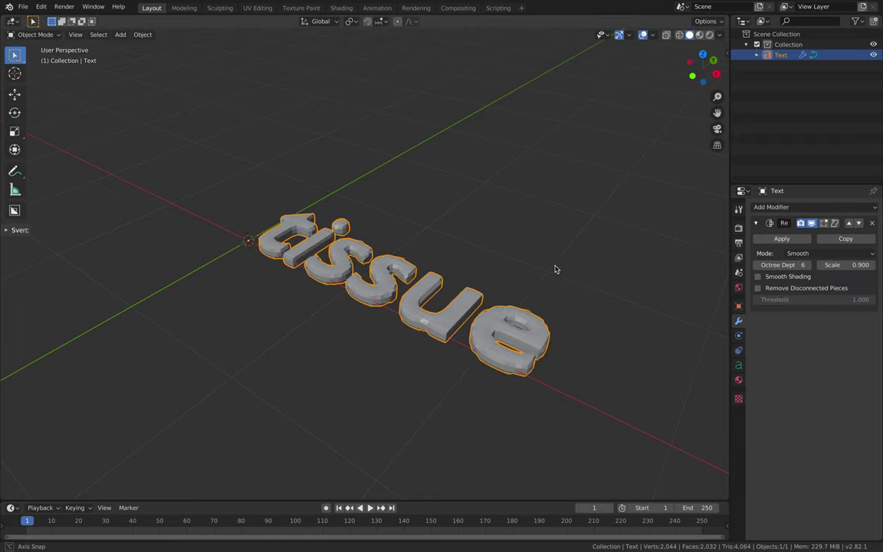
Step: Raise the Remesh modifier's octree depth to 7 and inspect the letters
middle_click_drag(556, 269, 616, 240)
scroll(542, 263, "up", 2)
left_click(804, 264)
middle_click_drag(537, 238, 552, 249)
Step: Try to apply the Remesh modifier and convert the text object to a mesh
left_click(782, 239)
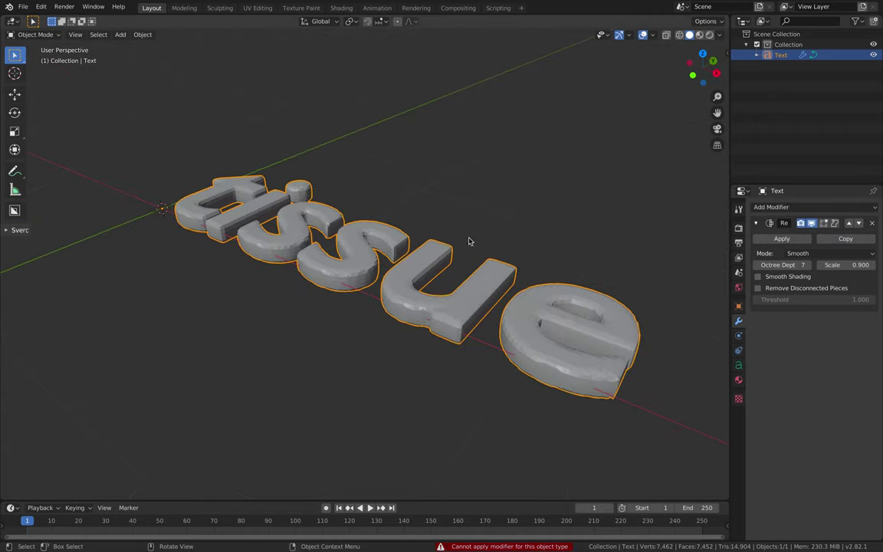
middle_click_drag(399, 257, 414, 236)
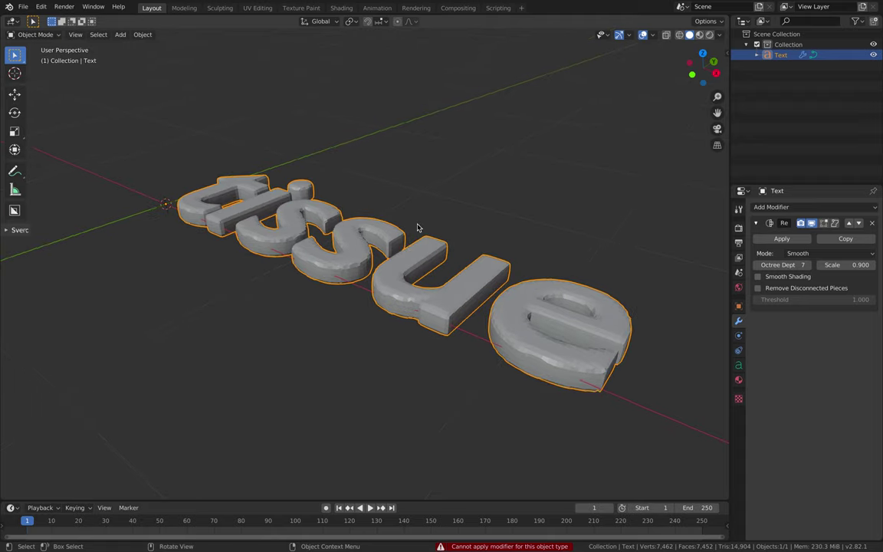
right_click(428, 246)
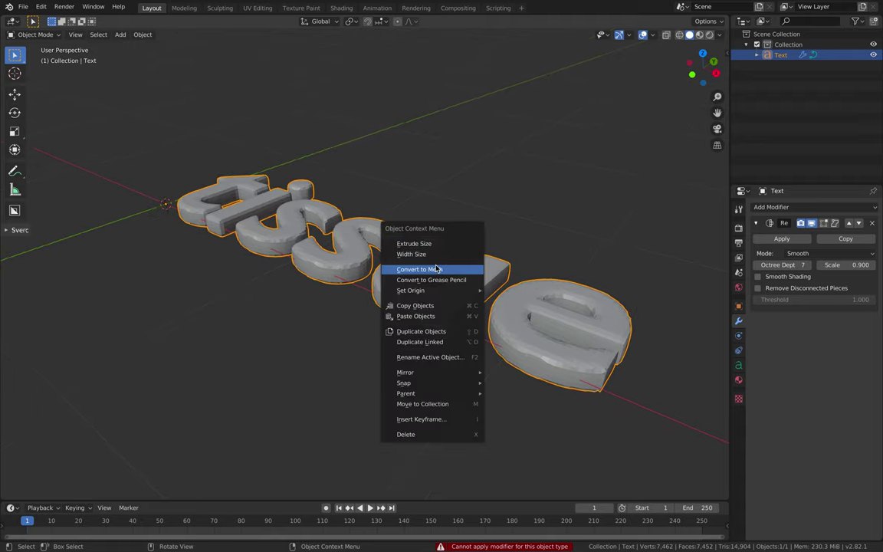
left_click(439, 271)
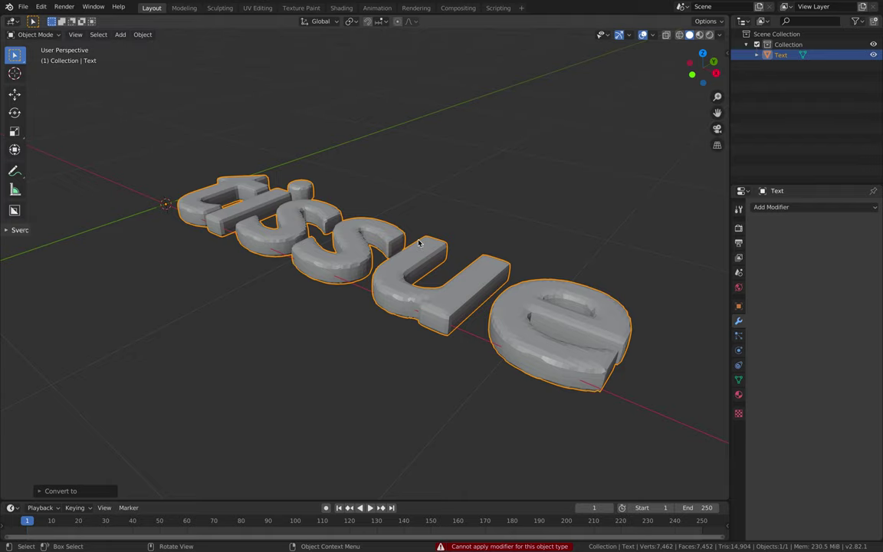
Step: Test a free trackball rotation of the text mesh and clear its rotation
key("r")
key("r")
left_click(434, 252)
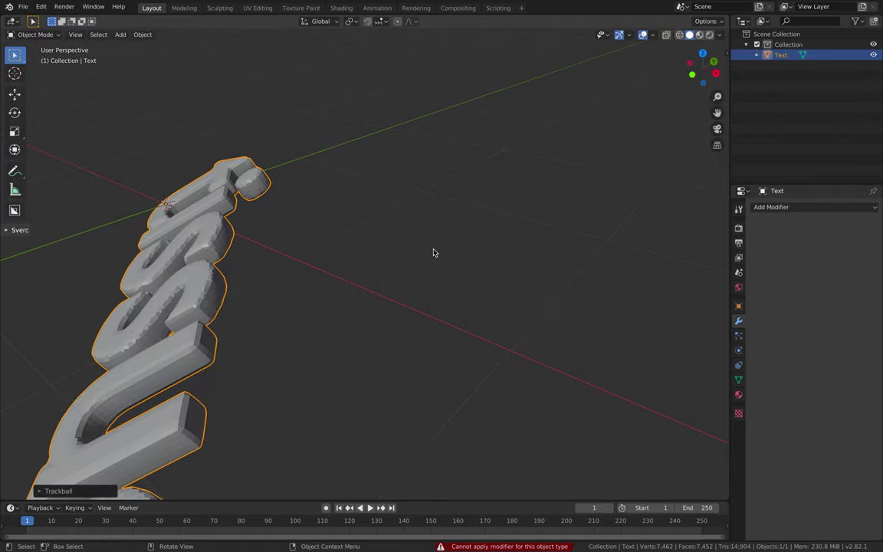
key("alt+r")
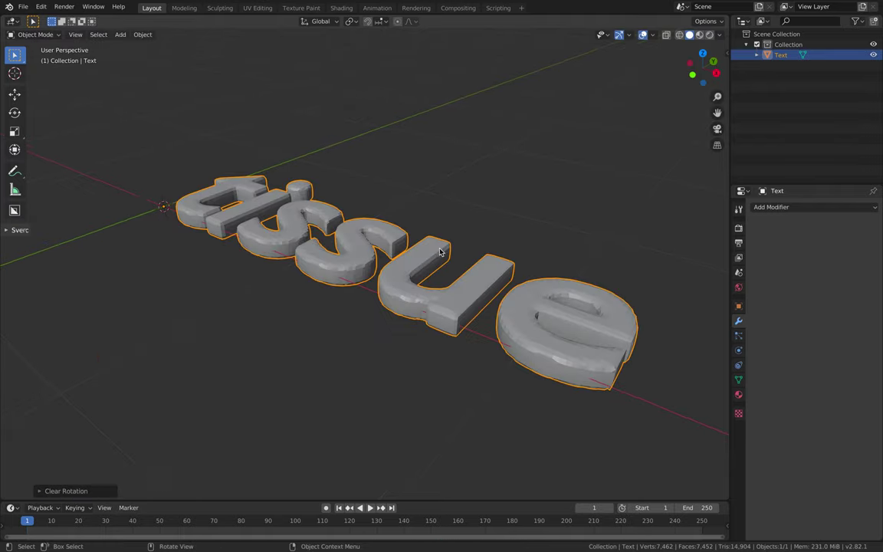
Step: Set the text mesh's origin to its geometry and clear its location to centre it on the world origin
scroll(434, 253, "down", 2)
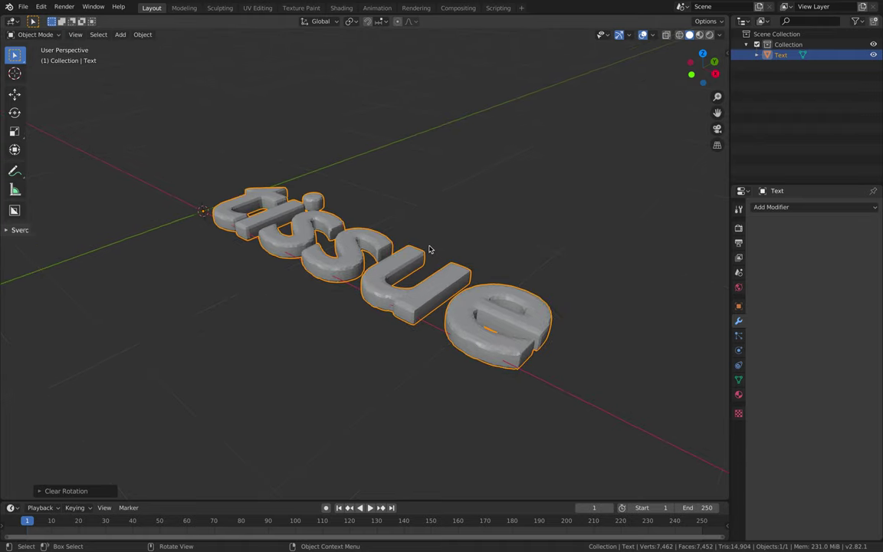
middle_click_drag(431, 251, 428, 255)
right_click(426, 258)
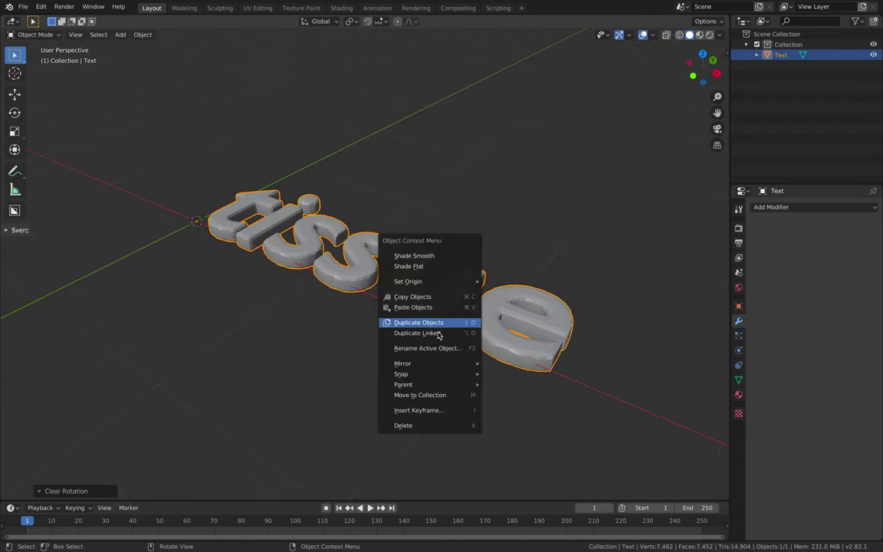
mouse_move(446, 376)
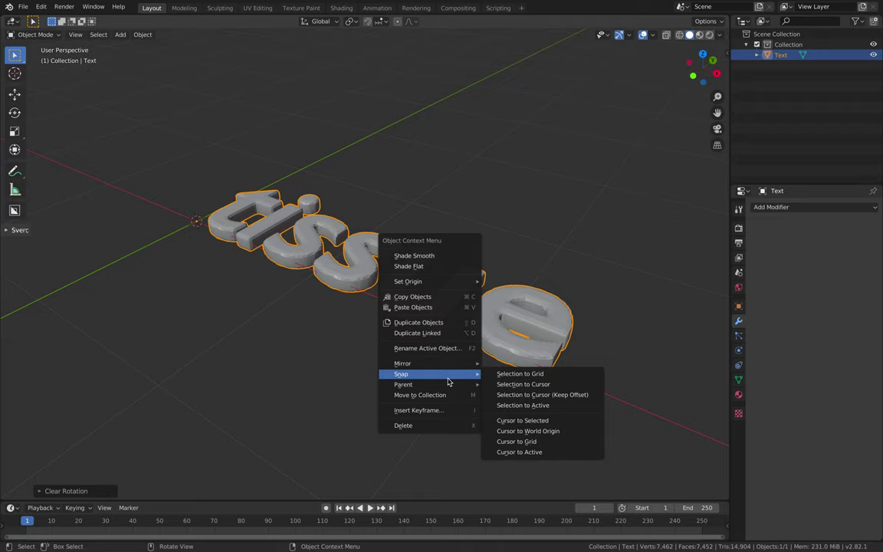
mouse_move(453, 283)
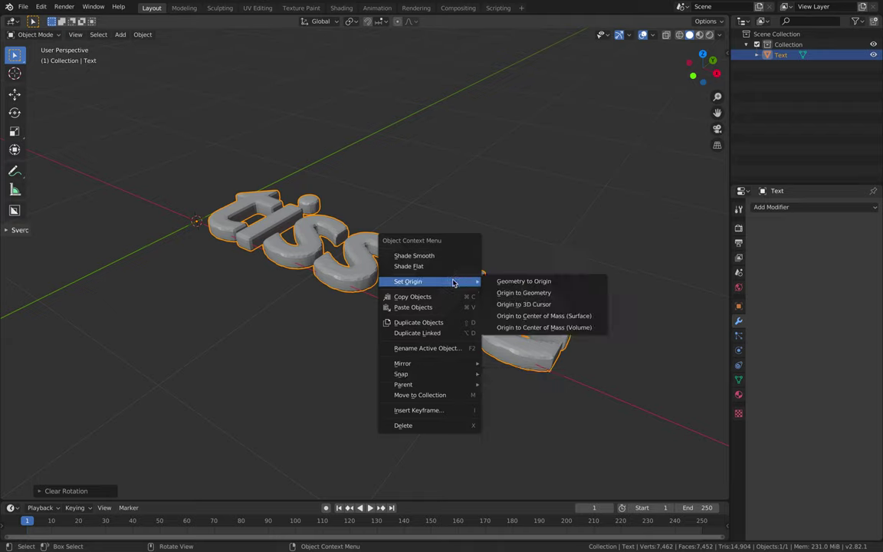
left_click(522, 293)
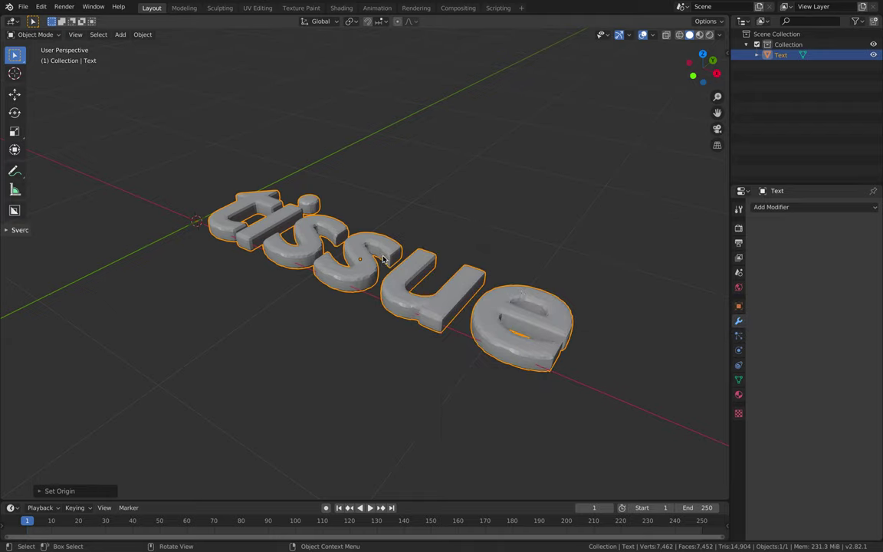
key("alt+g")
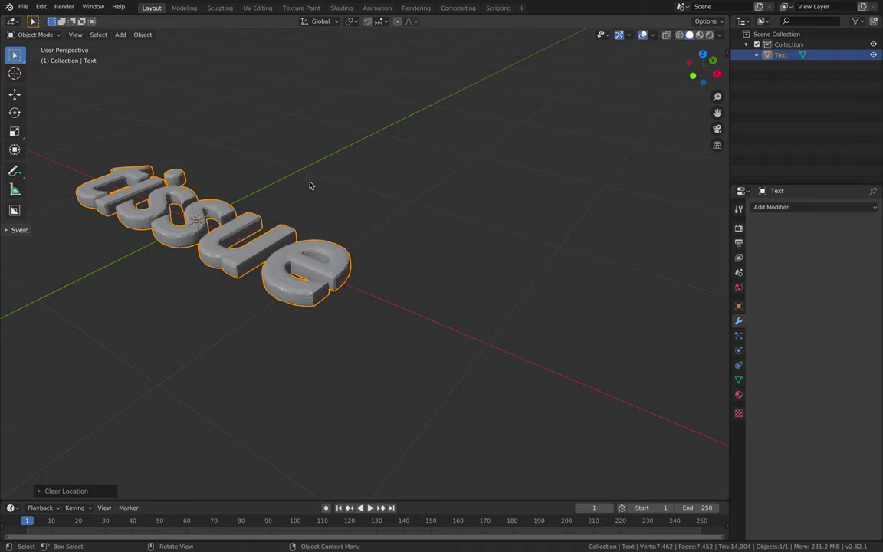
key("KP_Decimal")
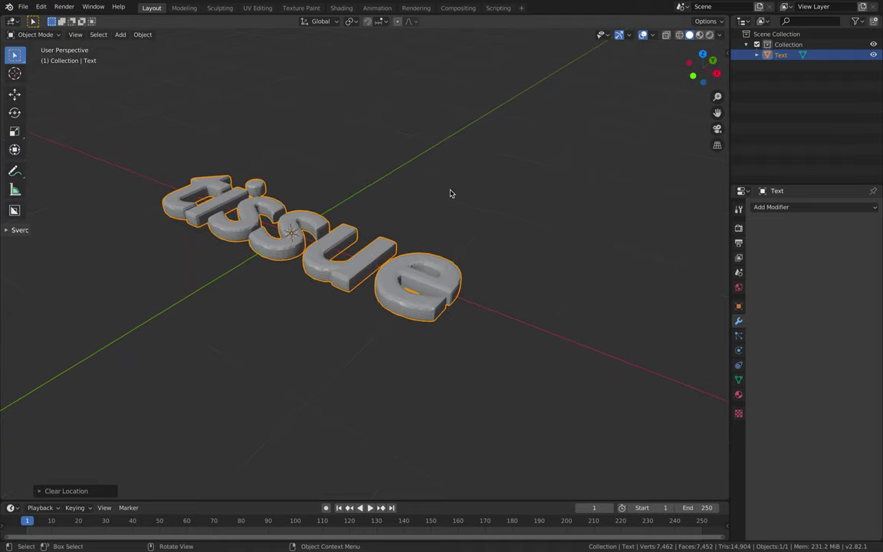
Step: Rotate the text mesh 90° about the X axis and apply its object transform
key("r")
type("x")
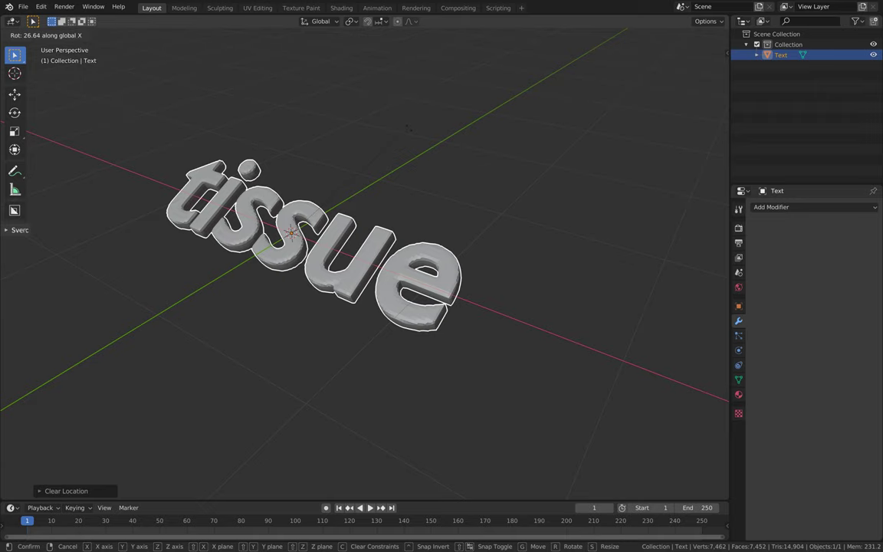
type("90")
key("Return")
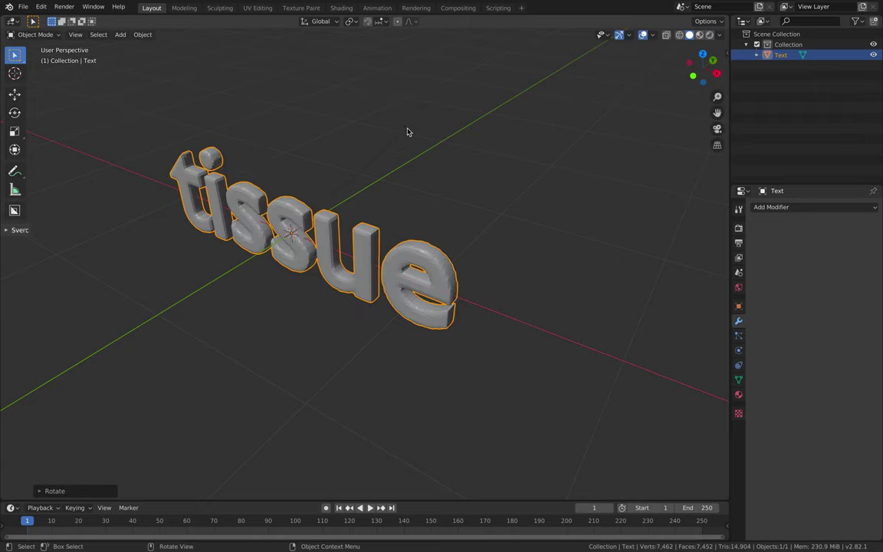
key("ctrl+a")
left_click(423, 181)
middle_click_drag(366, 172, 408, 149)
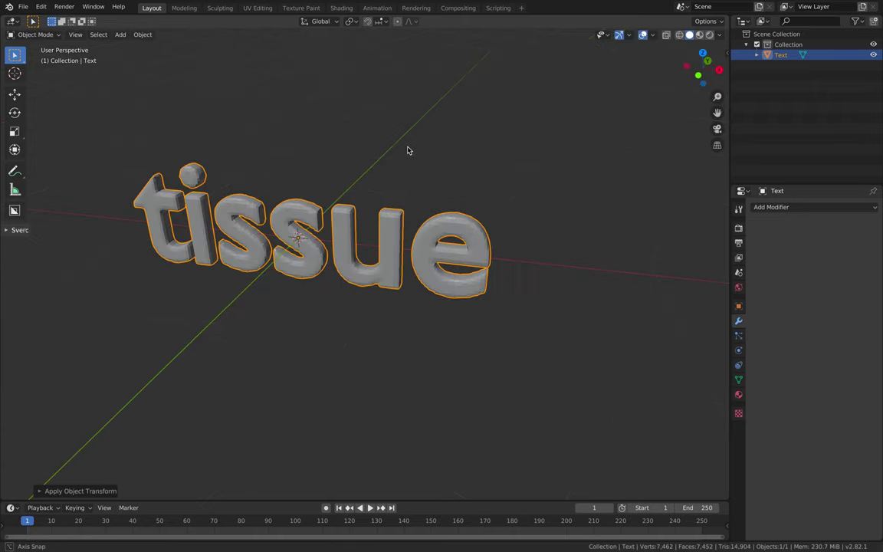
Step: Save the file to the Desktop as text_RD_001.blend
left_click(23, 6)
left_click(51, 86)
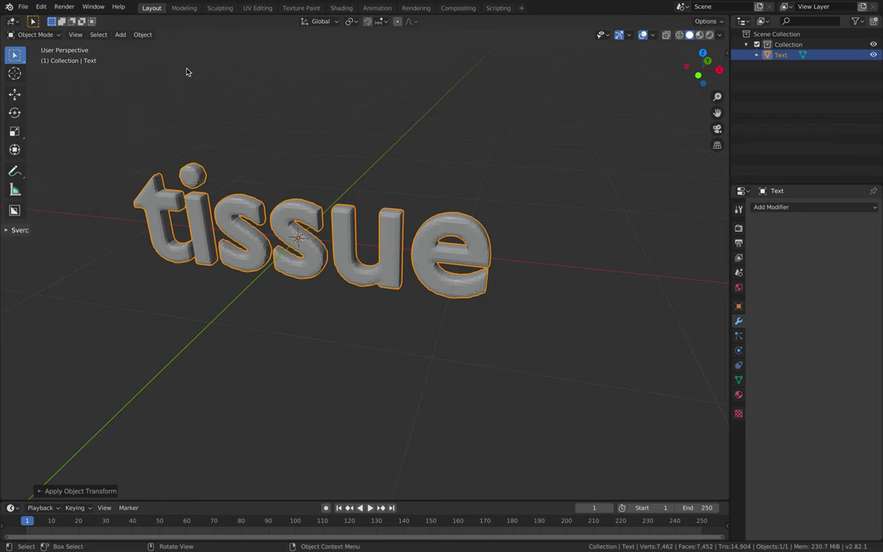
left_click(301, 482)
type("text_RD_001")
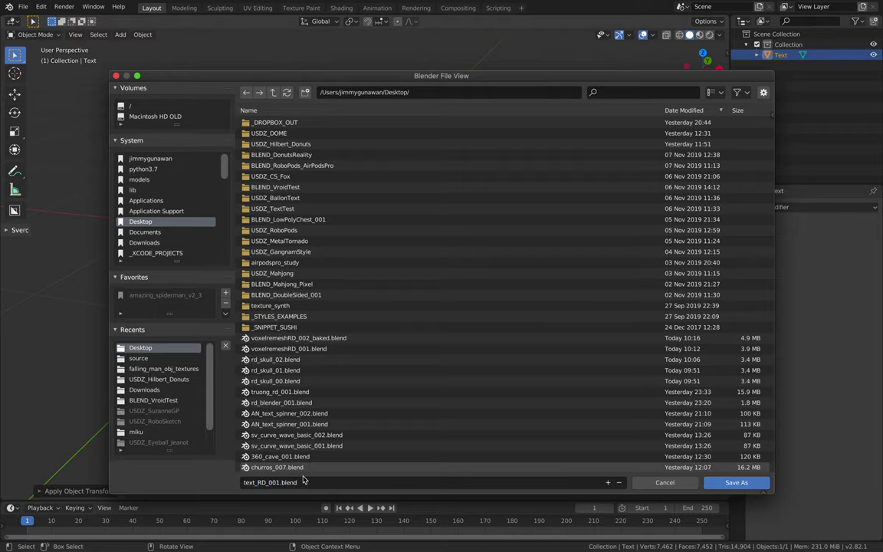
left_click(734, 482)
Step: Switch the text mesh to Weight Paint mode and show the Tissue tools
middle_click_drag(634, 434, 605, 238)
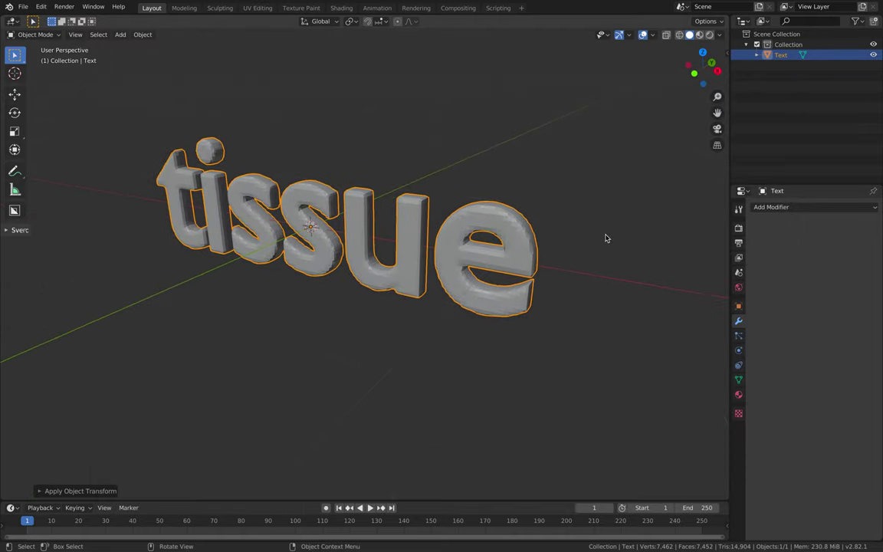
left_click(726, 54)
left_click(34, 34)
left_click(46, 78)
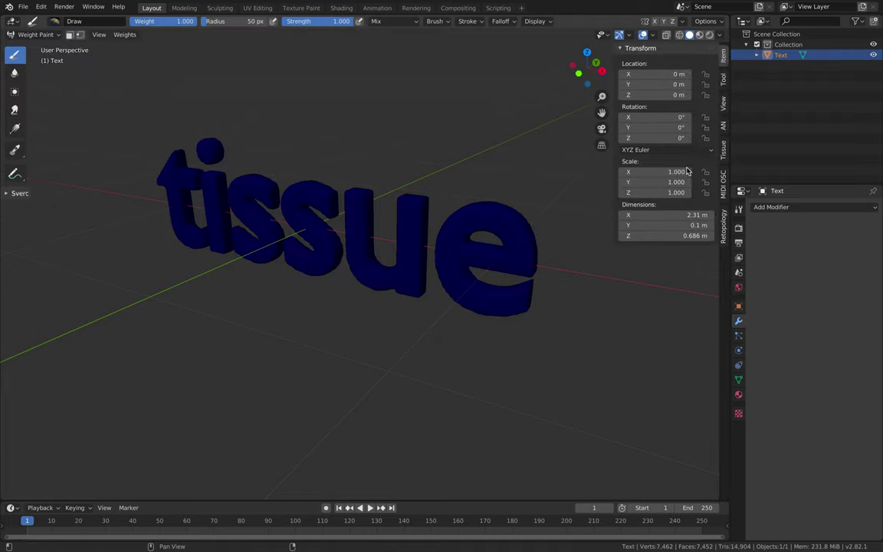
left_click(723, 150)
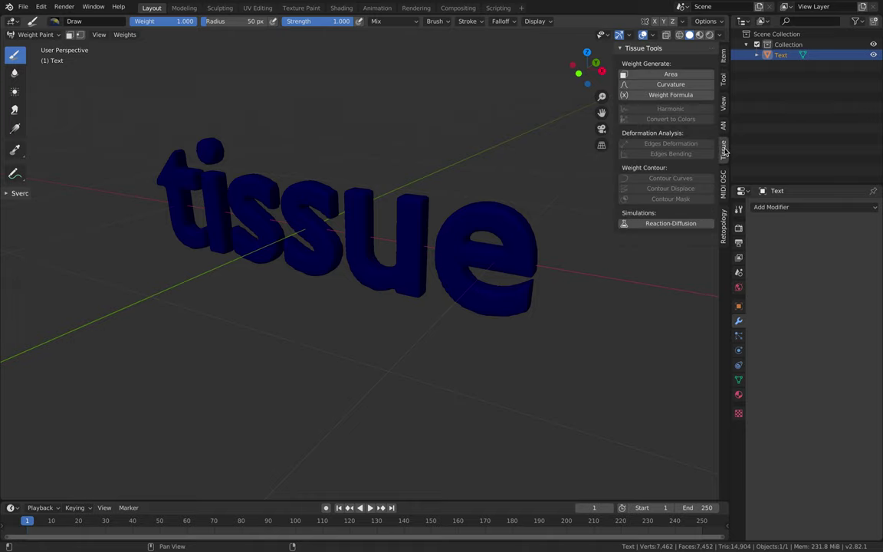
Step: Generate a Weight Formula on the text using the example cos(arctan(lx/ly)*f1 + sin(rz*f2)*f3)
left_click(669, 96)
left_click(669, 112)
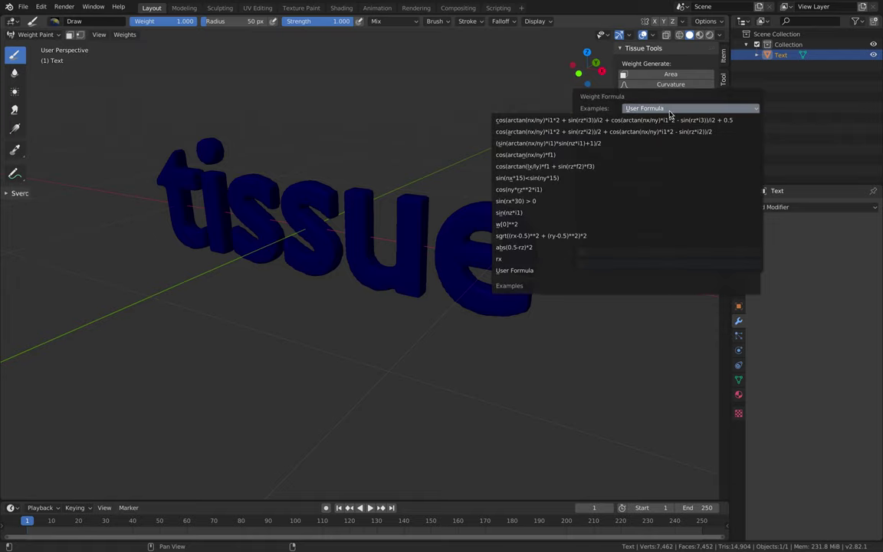
left_click(653, 168)
left_click(641, 296)
middle_click_drag(552, 230, 537, 61)
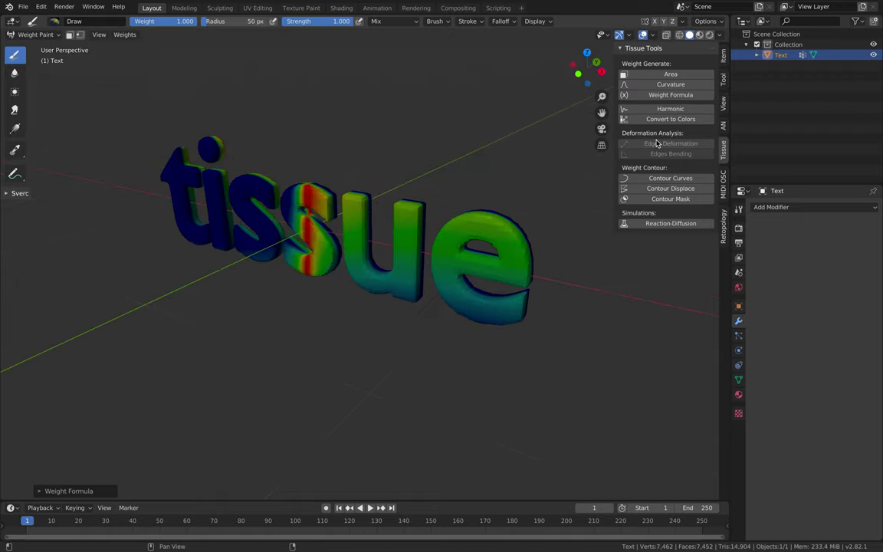
Step: Start Reaction-Diffusion on the text and replace its vertex group B with the formula group renamed B
left_click(671, 223)
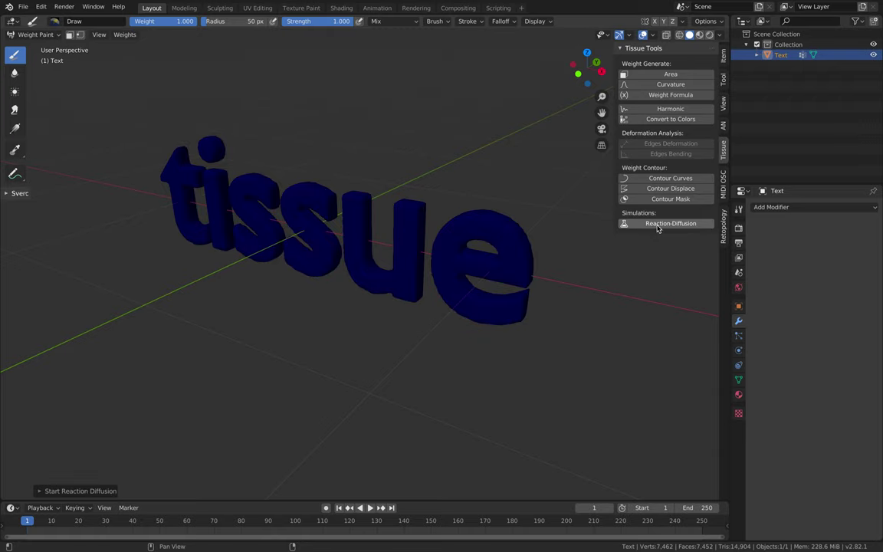
left_click(738, 380)
left_click(812, 263)
left_click(825, 242)
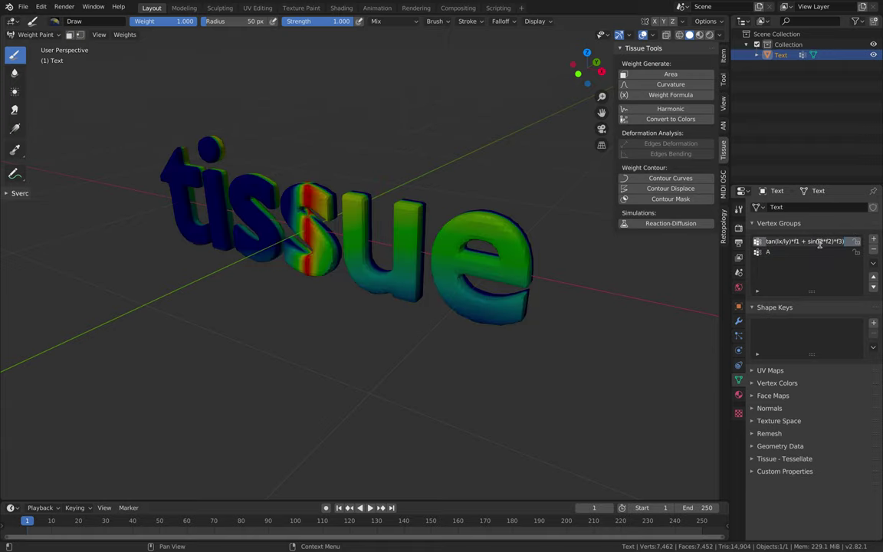
left_click(670, 223)
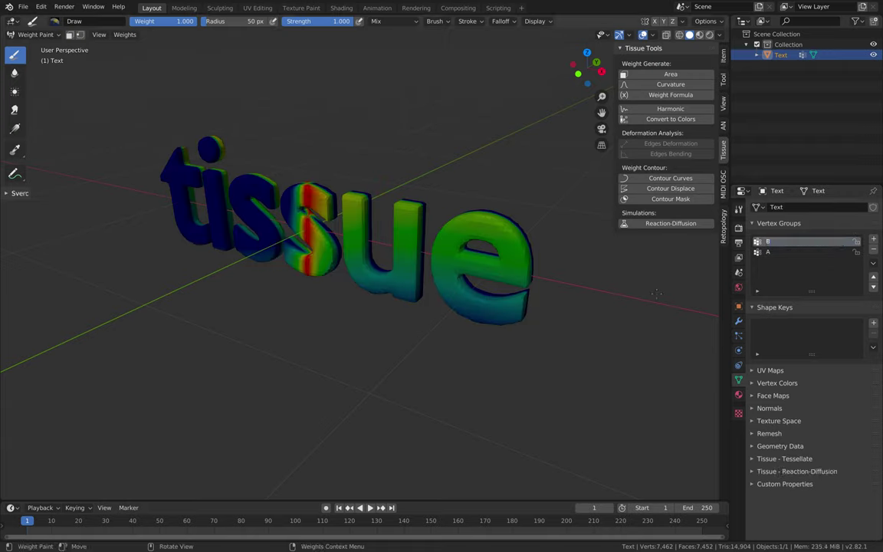
Step: Play the reaction-diffusion simulation on the text to about frame 76 and inspect the pattern on the letters
left_click(371, 508)
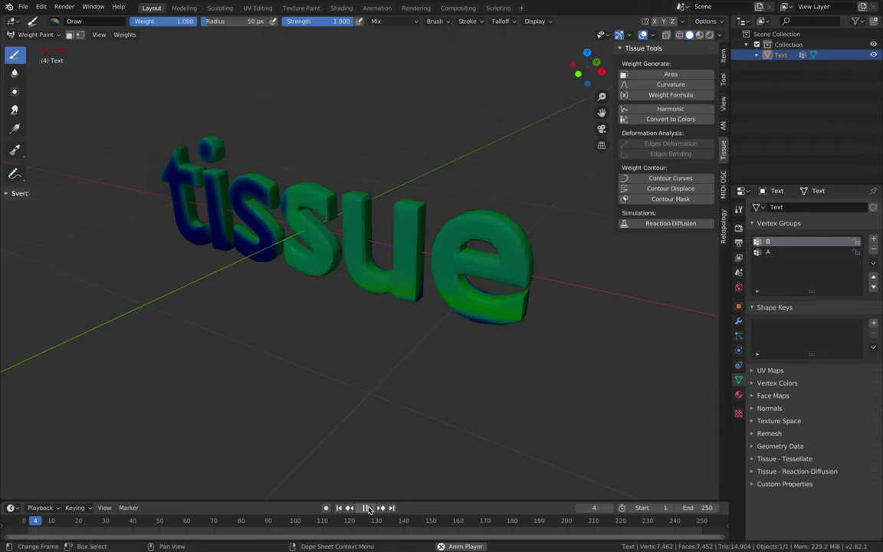
left_click(326, 258)
mouse_move(202, 209)
left_mouse_down()
mouse_move(256, 201)
mouse_move(406, 212)
mouse_move(513, 258)
left_mouse_up()
mouse_move(467, 249)
middle_mouse_down()
mouse_move(298, 240)
mouse_move(234, 200)
middle_mouse_up()
mouse_move(257, 216)
left_mouse_down()
mouse_move(322, 242)
mouse_move(403, 253)
left_mouse_up()
mouse_move(394, 249)
middle_mouse_down()
mouse_move(464, 279)
mouse_move(571, 274)
middle_mouse_up()
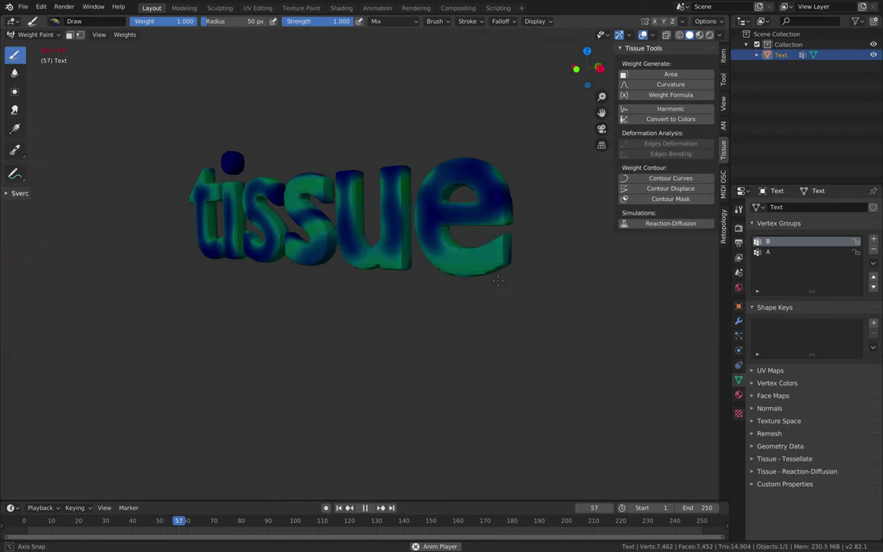
middle_click_drag(363, 371, 312, 214)
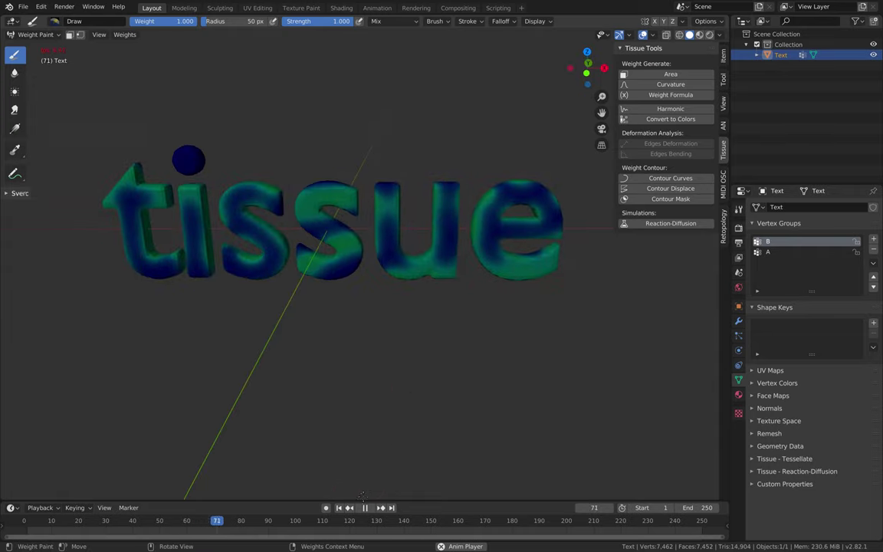
Step: Return the text to Object Mode and add and apply a Catmull-Clark Subdivision Surface modifier with one viewport level
left_click(34, 35)
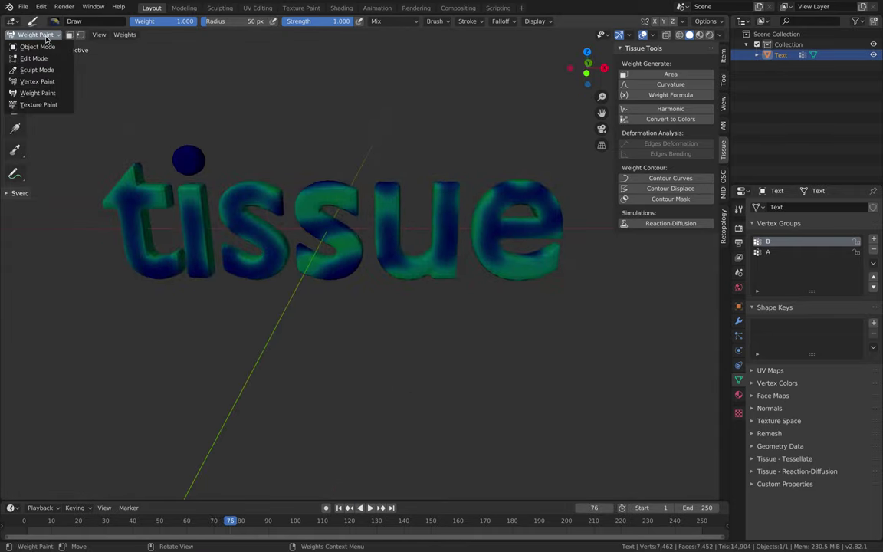
left_click(32, 44)
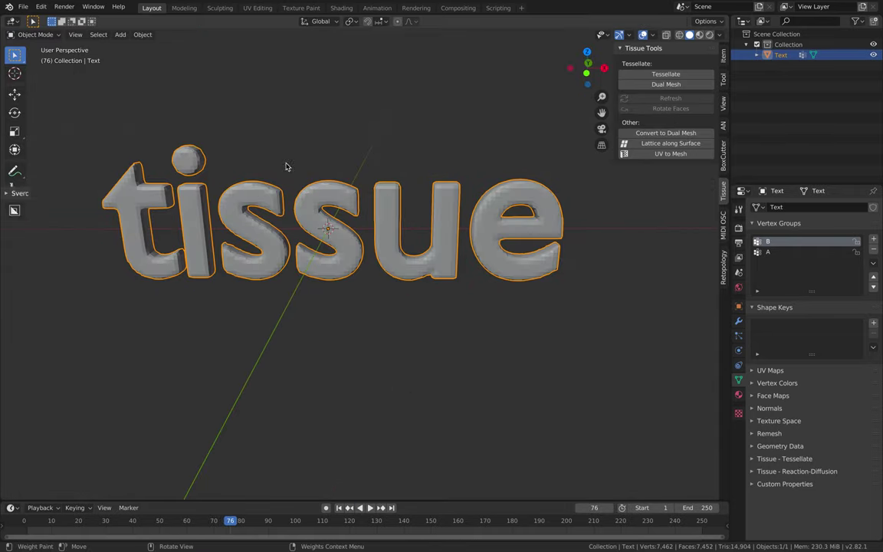
left_click(738, 320)
left_click(774, 207)
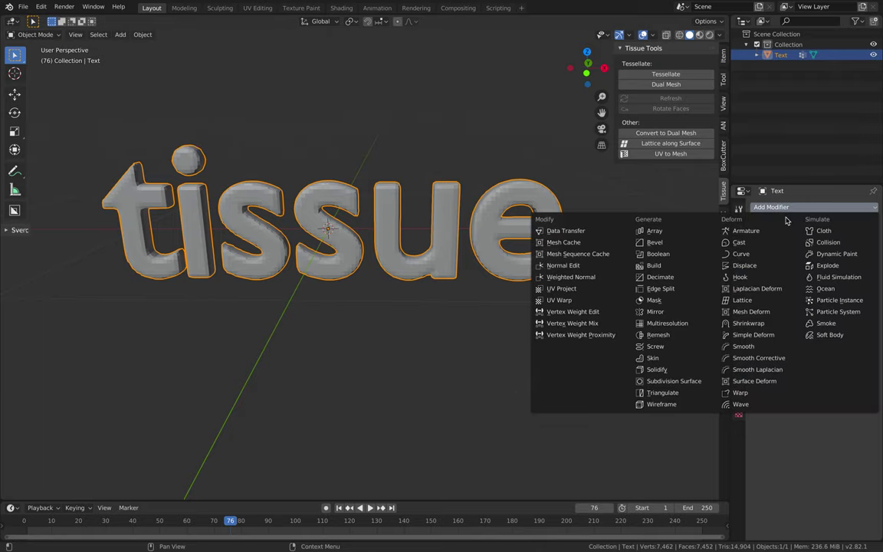
left_click(668, 378)
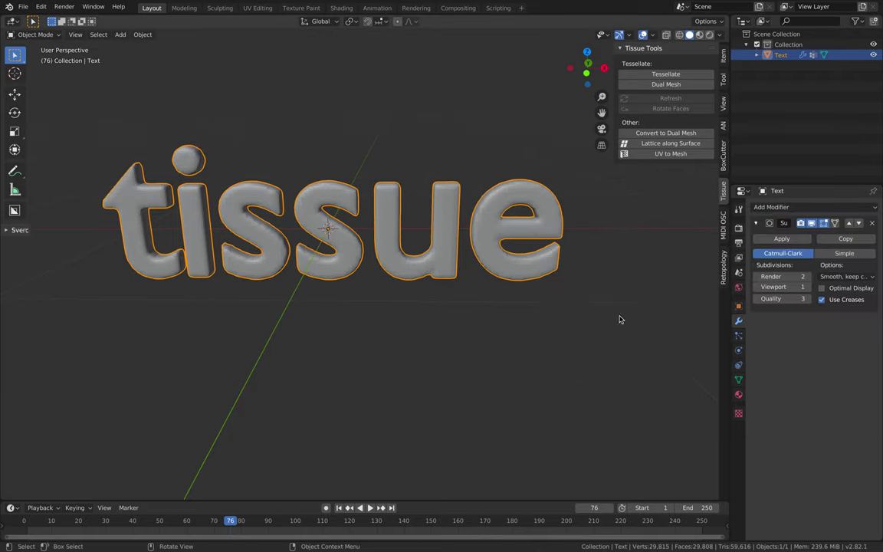
left_click(775, 239)
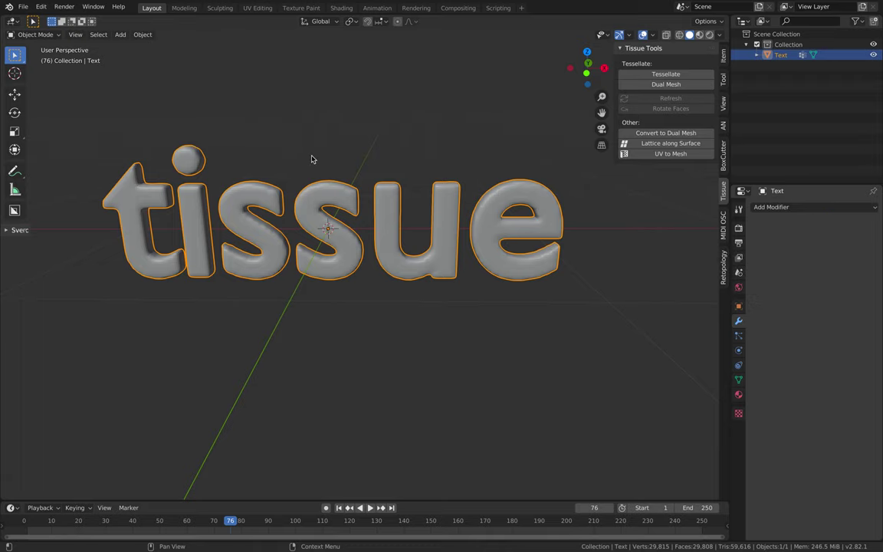
Step: Switch the subdivided text to Weight Paint mode and continue the reaction-diffusion simulation to frame 102
left_click(50, 34)
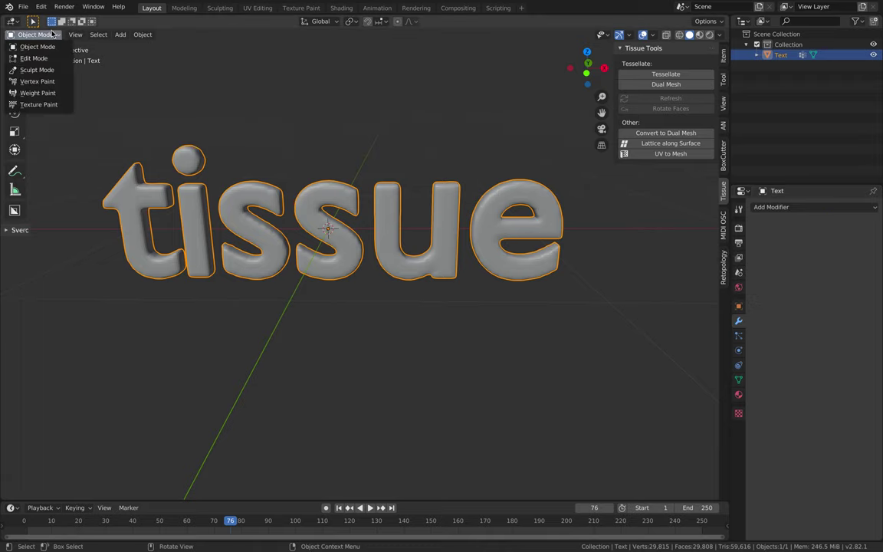
left_click(53, 93)
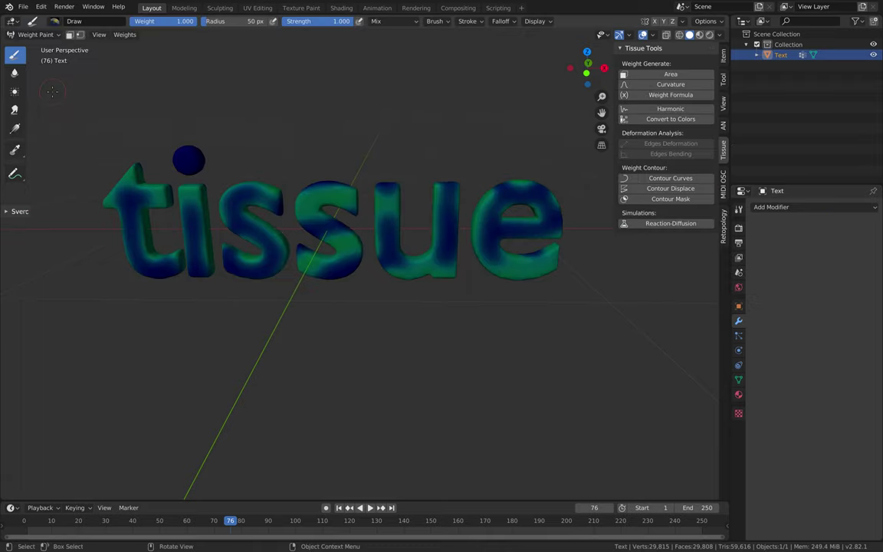
left_click(368, 508)
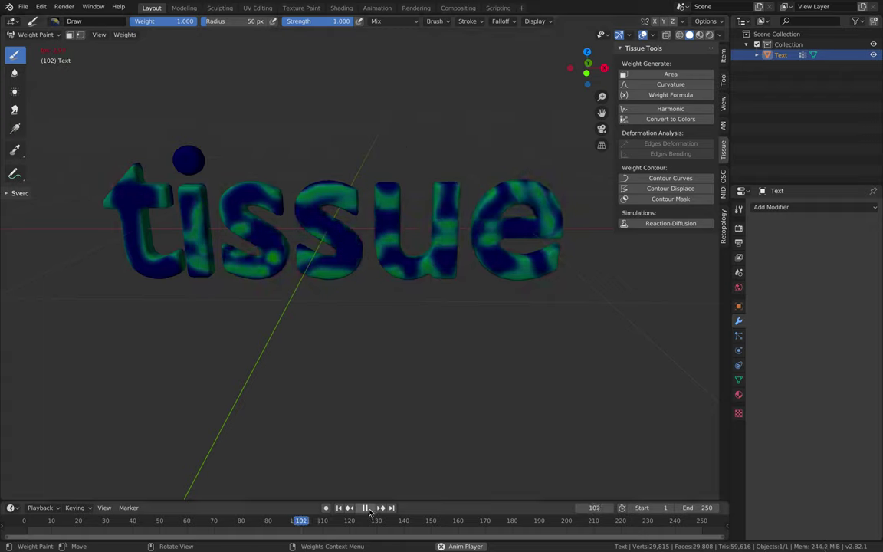
left_click(366, 507)
Step: Set the text's Tissue Reaction-Diffusion steps to 40 and its scale to 0.3
left_click(738, 379)
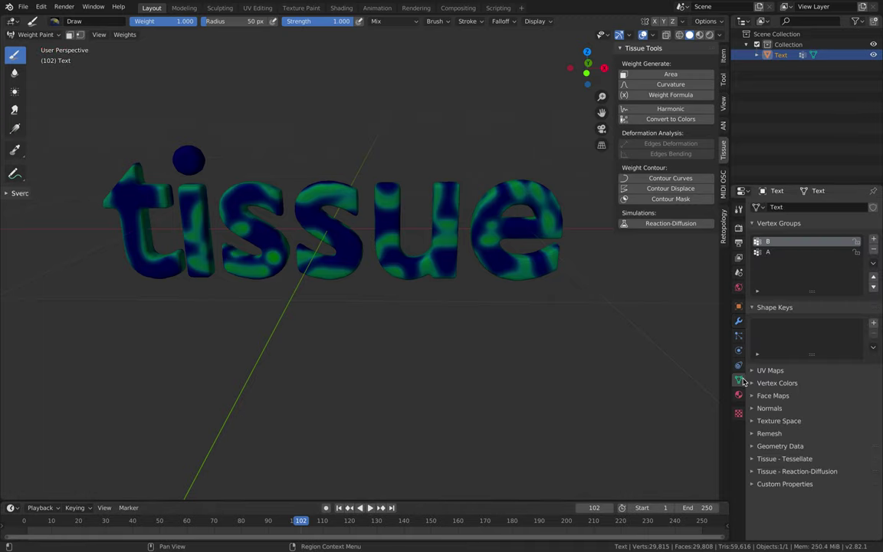
left_click(797, 471)
scroll(820, 485, "down", 1)
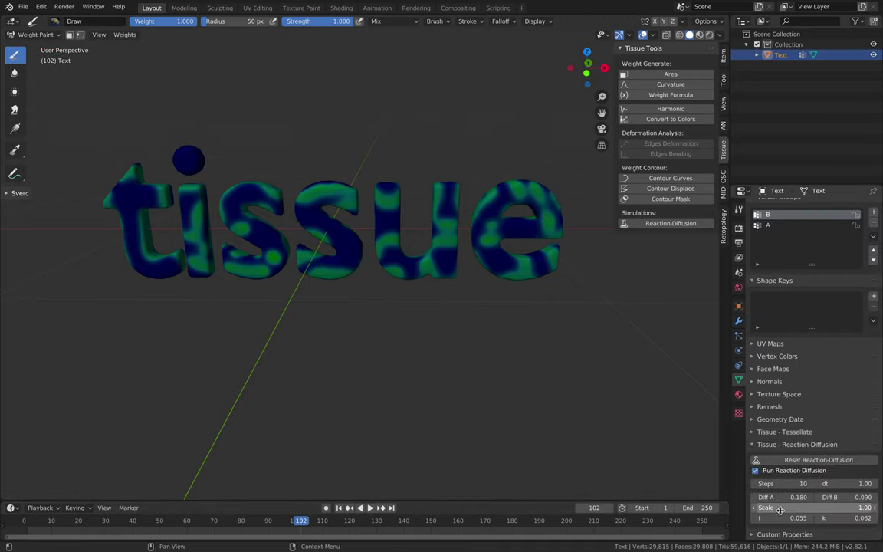
left_click(796, 483)
type("40")
left_click(786, 506)
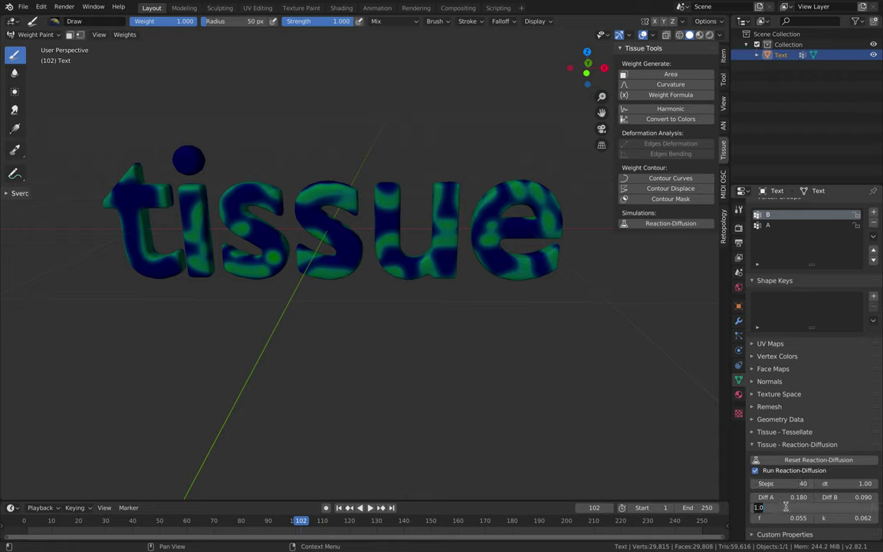
type(".3")
key("Return")
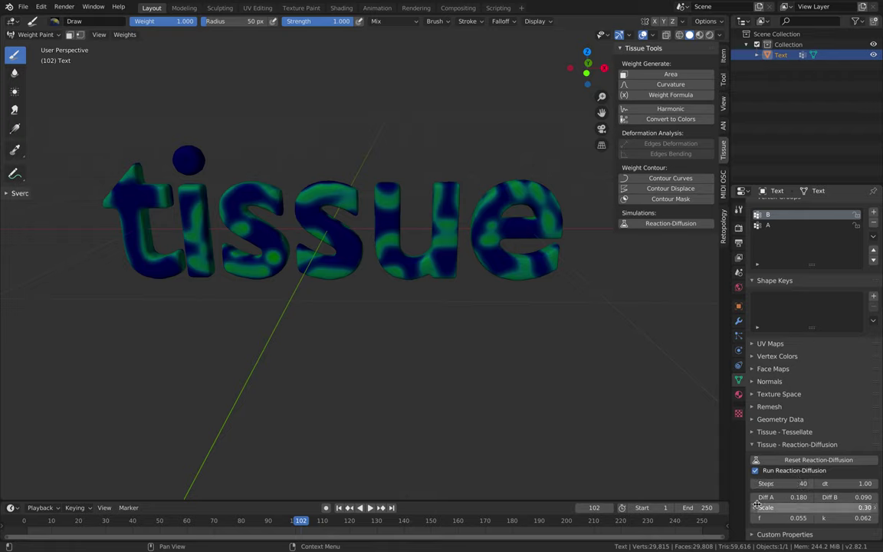
Step: Continue the reaction-diffusion simulation from frame 102 and paint weight onto both sides of the dot of the "i" while it plays
key("space")
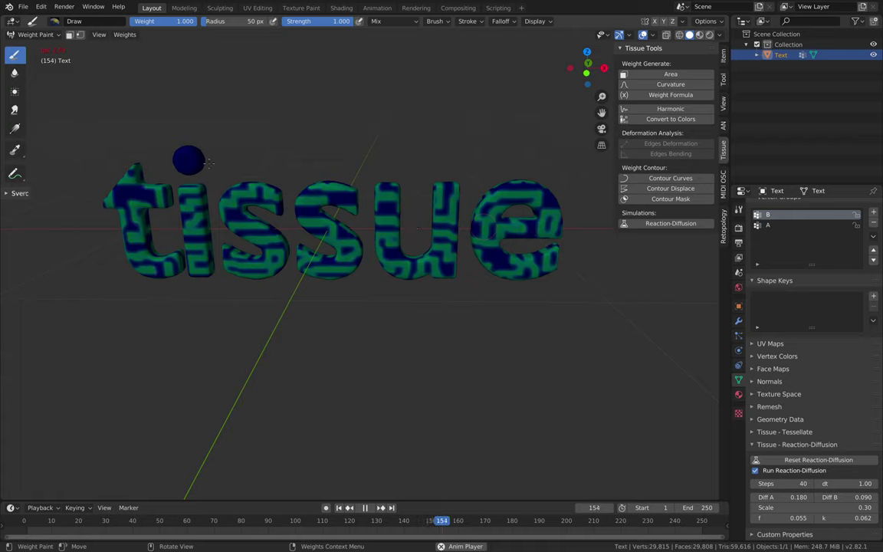
left_click_drag(203, 158, 200, 153)
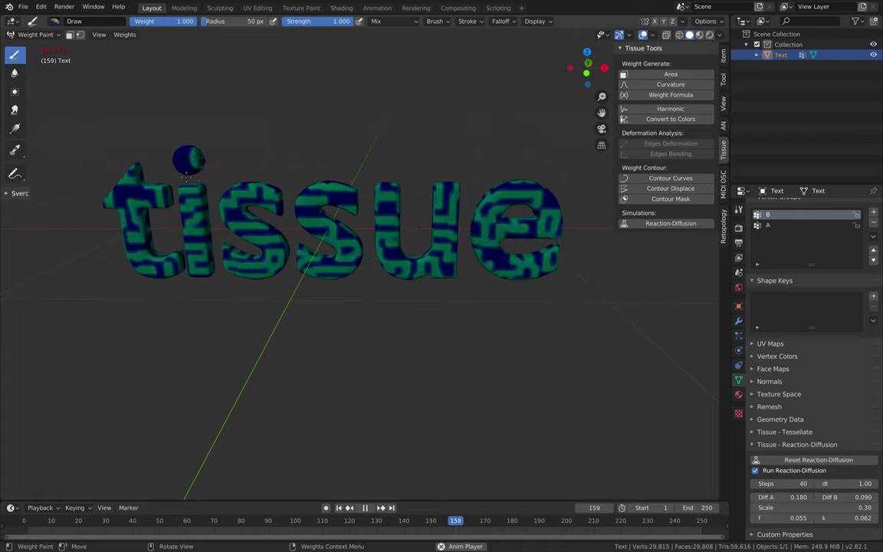
left_click_drag(175, 157, 177, 161)
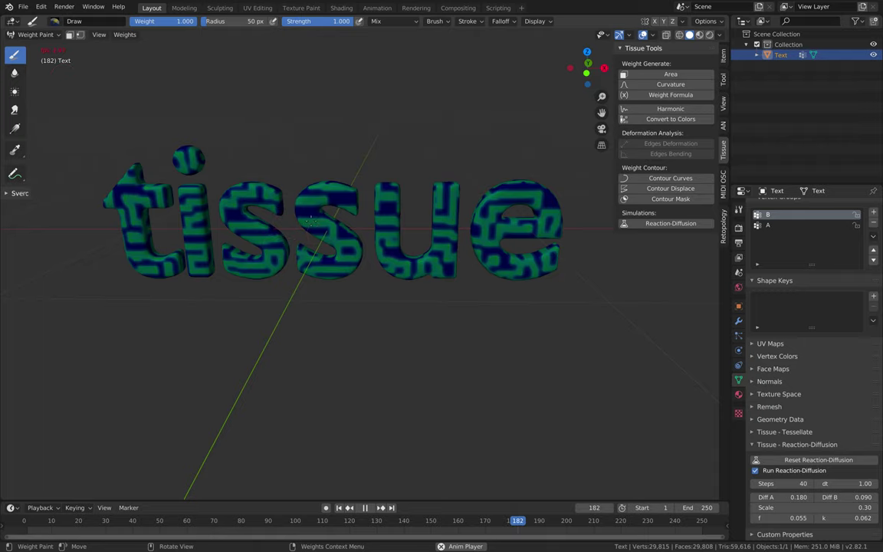
middle_click_drag(356, 250, 346, 249)
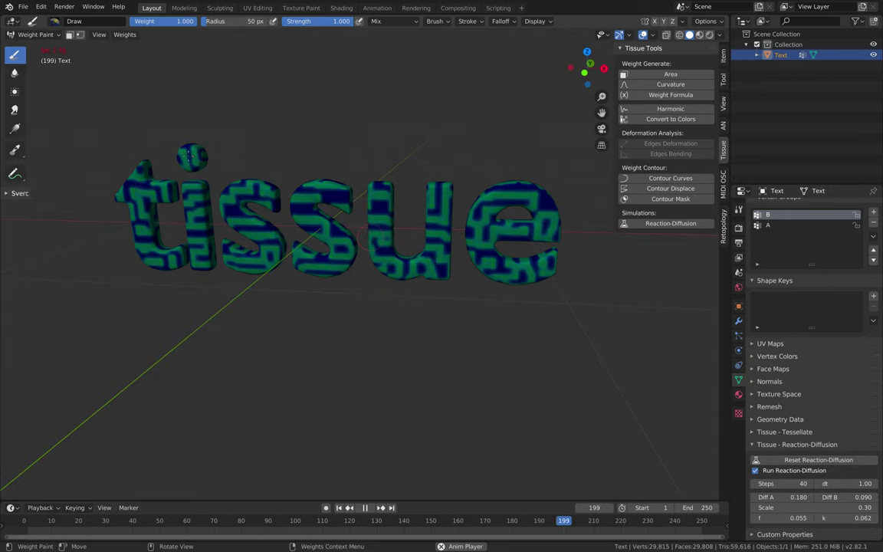
Step: Return the text to Object Mode and stop the animation at frame 215
left_click(28, 35)
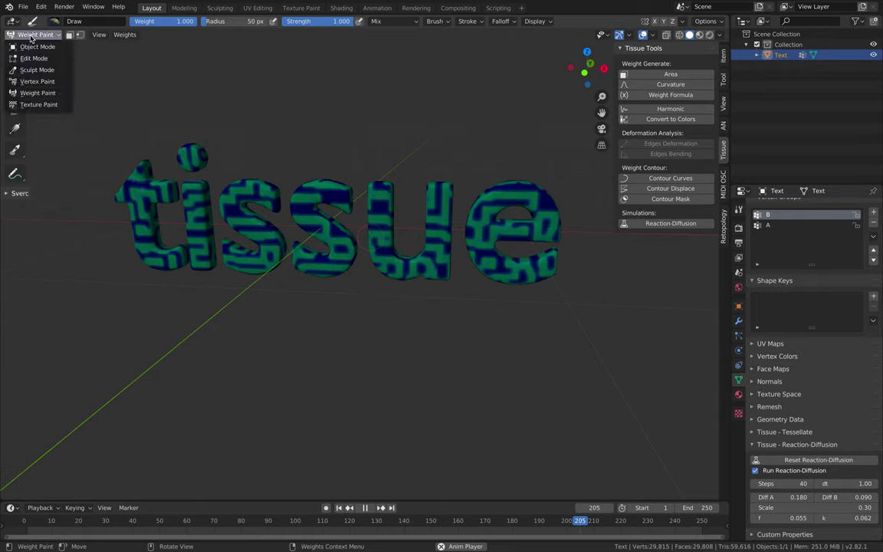
left_click(34, 47)
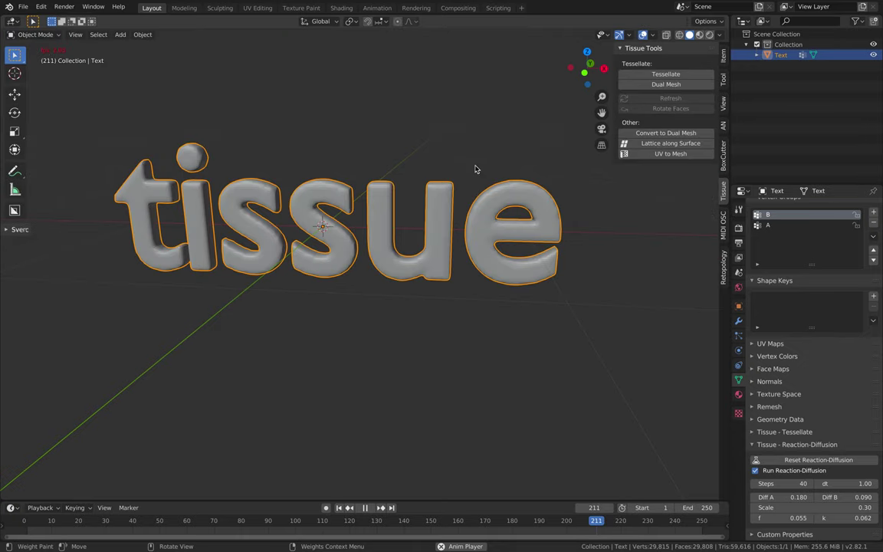
key("space")
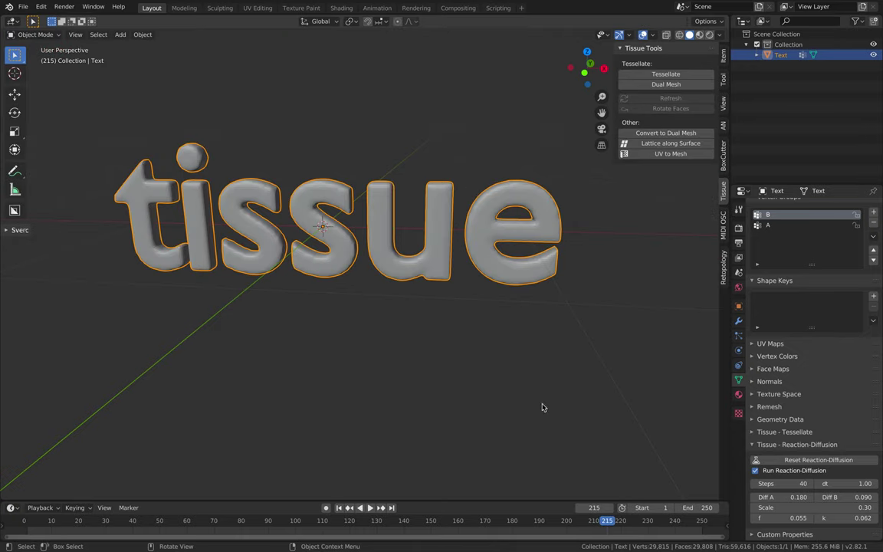
Step: Add a Decimate modifier in Collapse mode to the text and set its ratio to 0.3
left_click(738, 321)
middle_click_drag(397, 245, 366, 185)
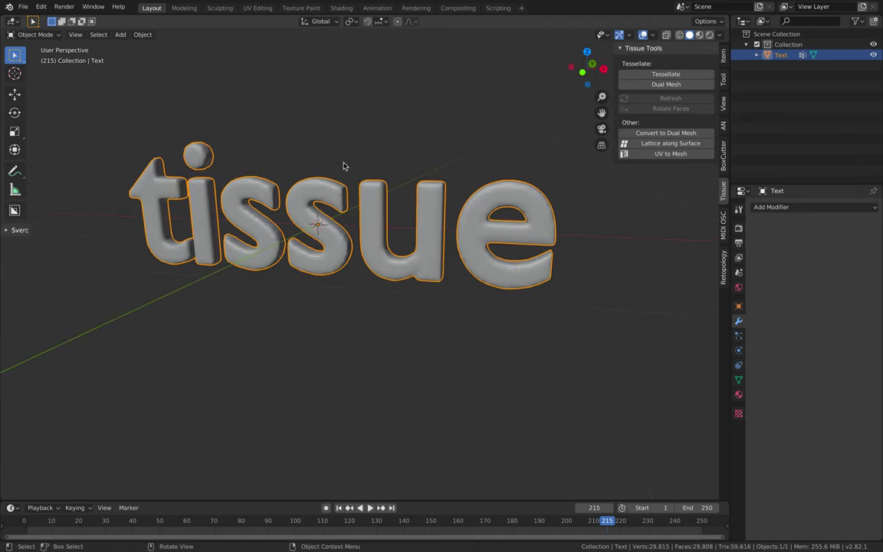
left_click(782, 207)
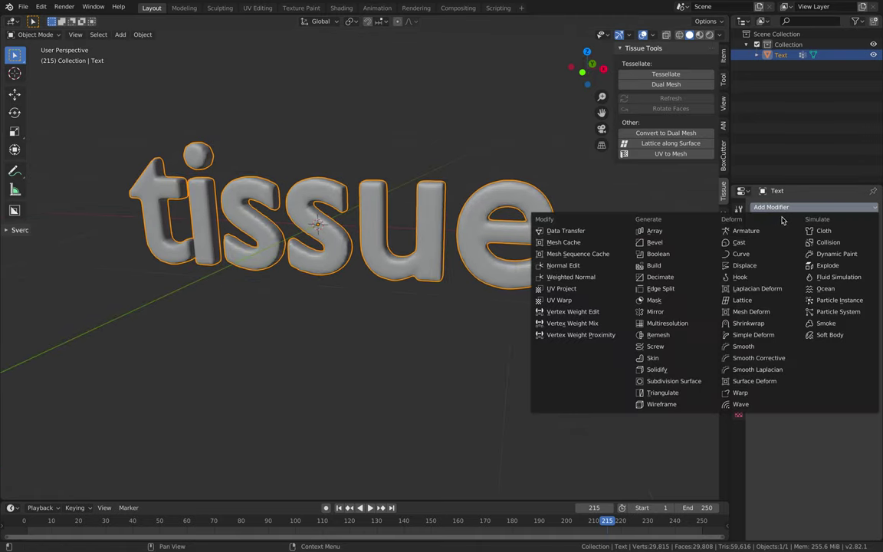
left_click(657, 276)
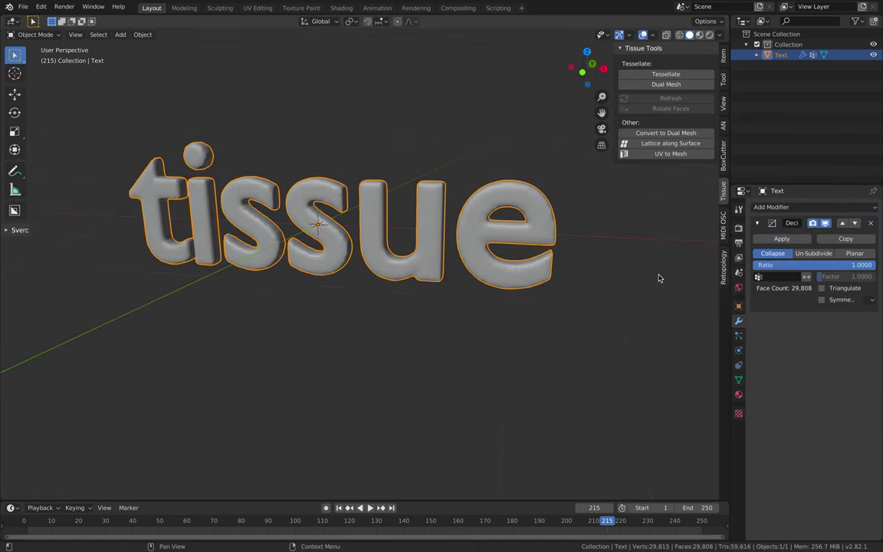
left_click(780, 265)
type(".3")
key("Return")
scroll(536, 249, "up", 2)
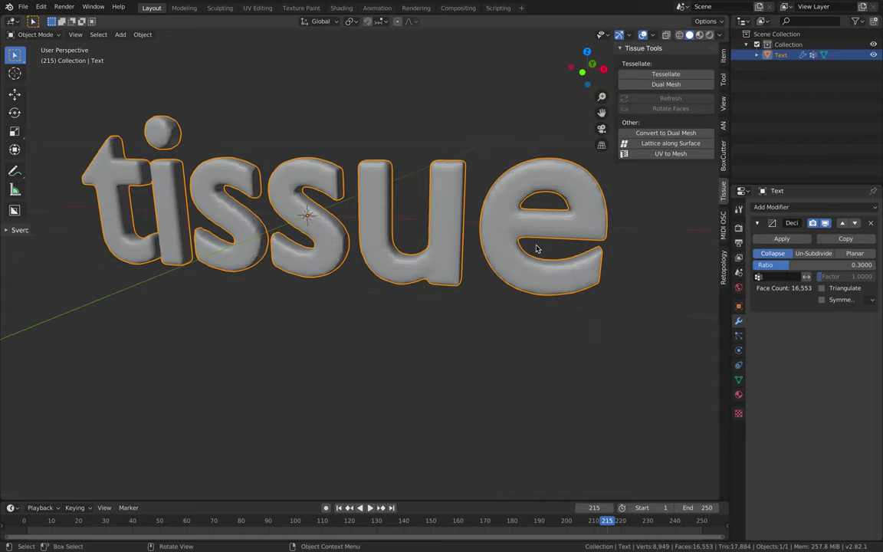
Step: Check the decimated text in wireframe, then enable Triangulate on the Decimate modifier and apply it
key("z")
left_click(484, 247)
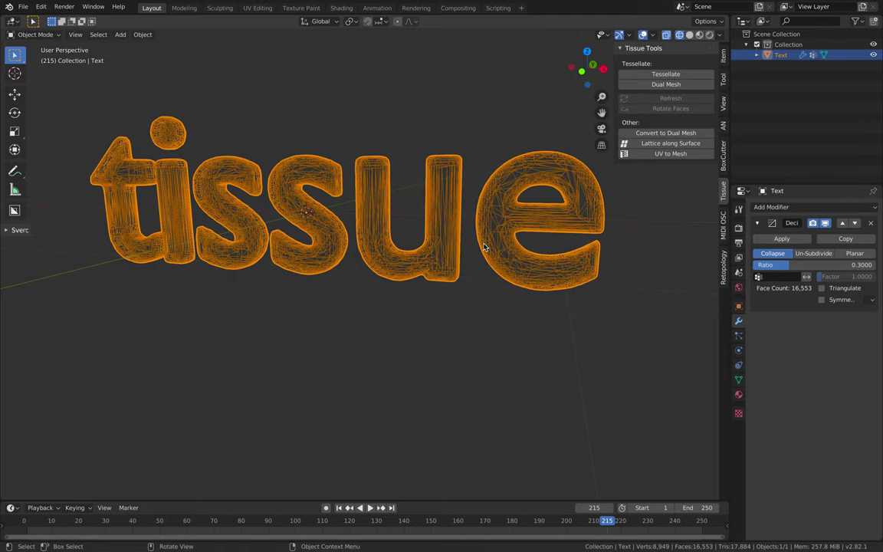
key("z")
left_click(545, 232)
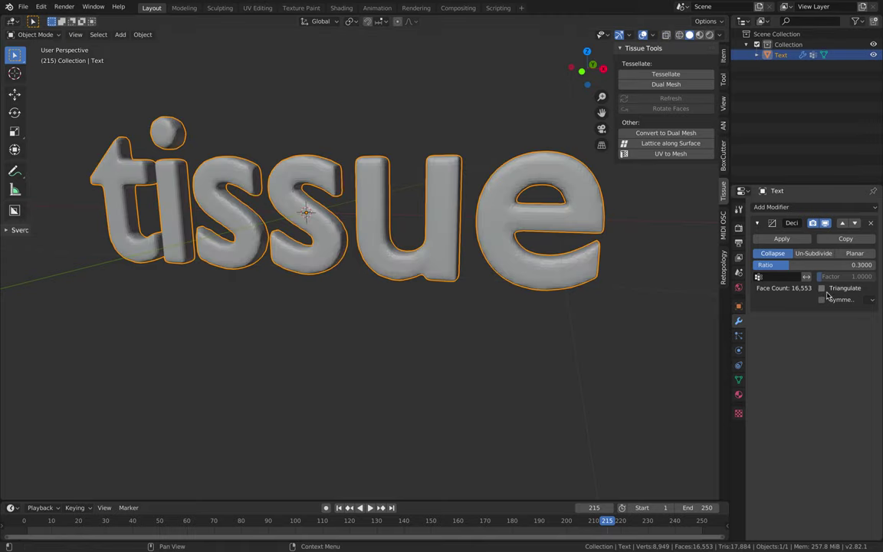
left_click(782, 239)
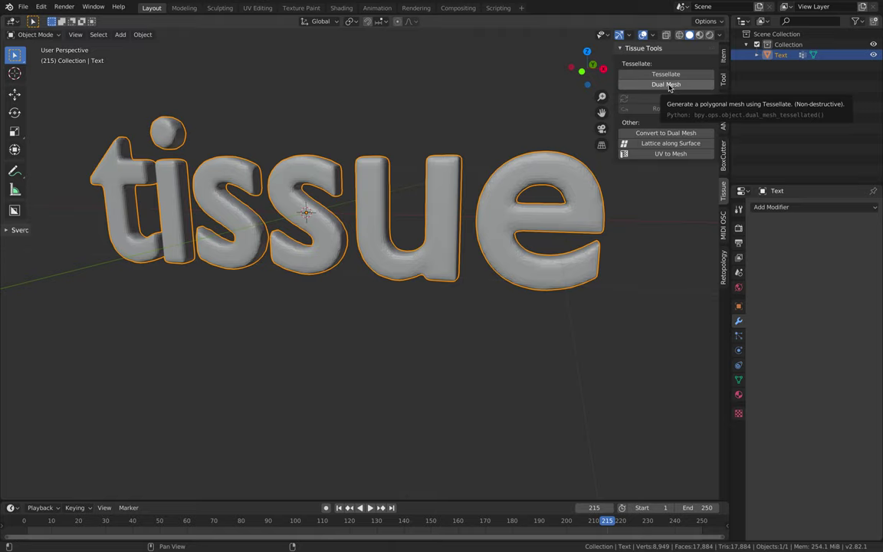
Step: Convert the triangulated text to a dual mesh with Tissue and inspect its polygon structure in wireframe before restoring solid shading
left_click(648, 135)
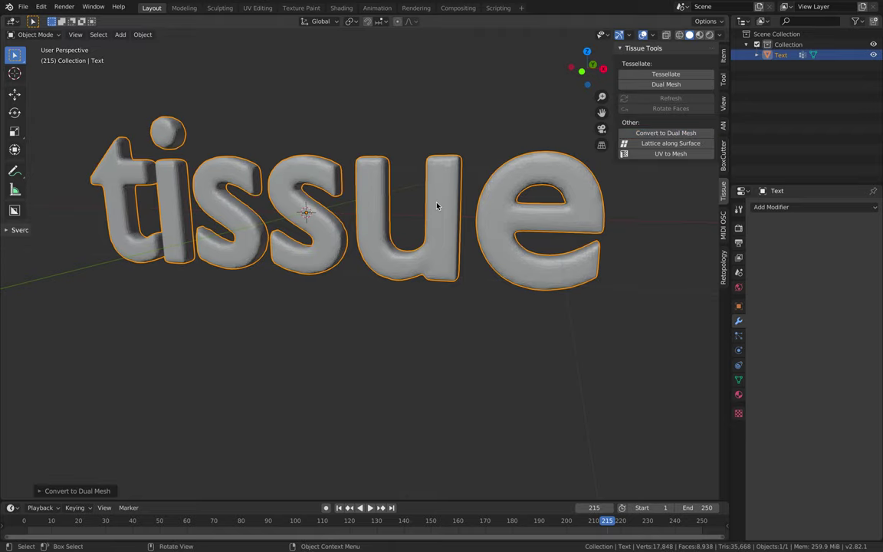
scroll(458, 176, "up", 2)
scroll(458, 175, "up", 1)
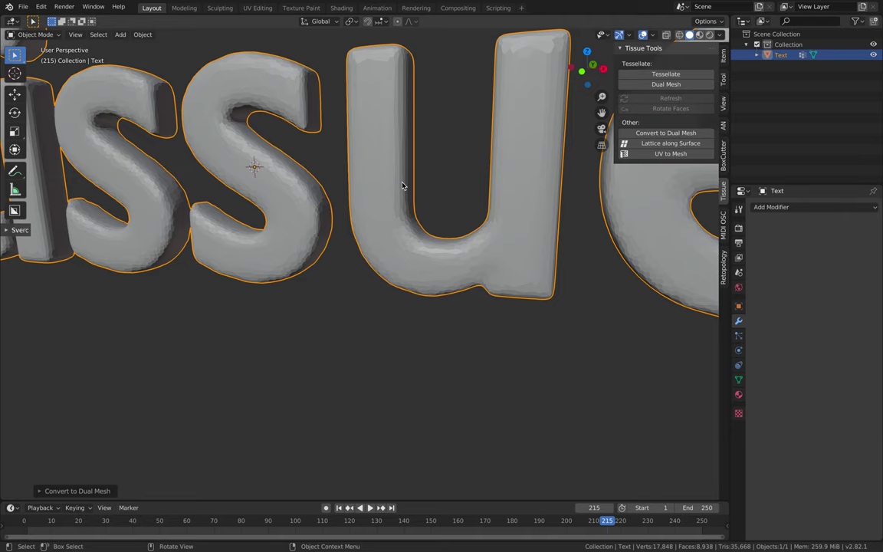
scroll(414, 197, "up", 4)
key("z")
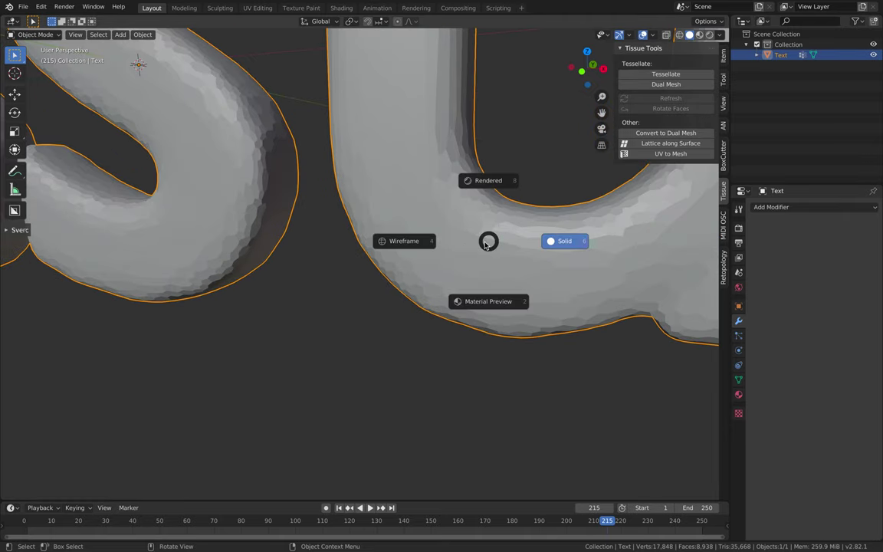
left_click(422, 242)
scroll(344, 187, "down", 4)
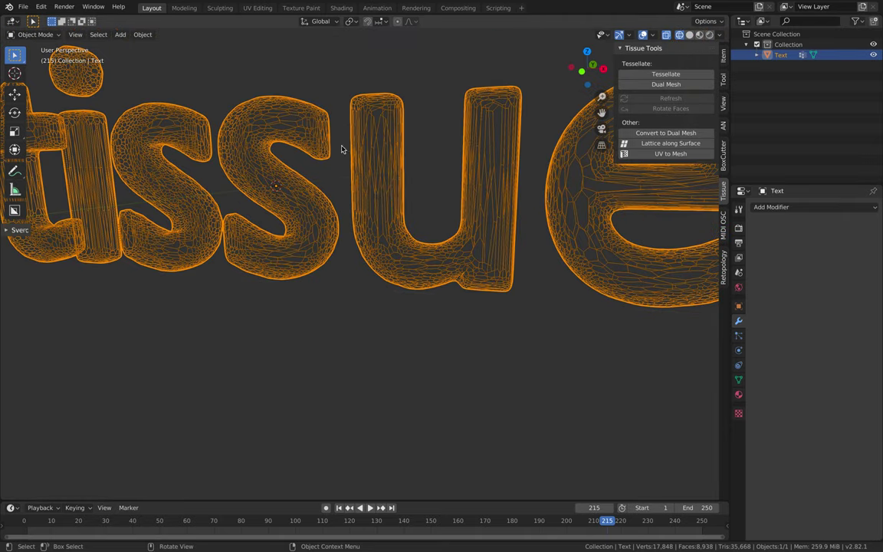
scroll(304, 191, "up", 5)
middle_click_drag(301, 220, 605, 314, "shift")
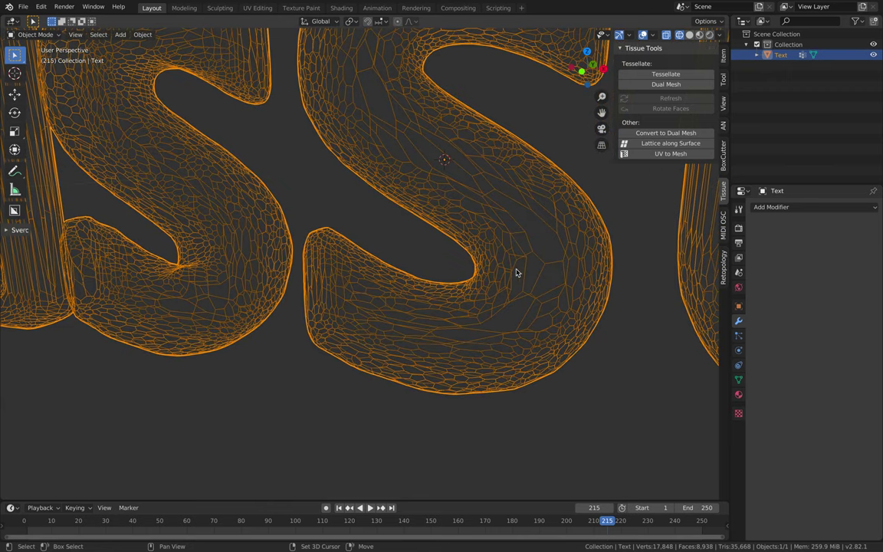
scroll(515, 273, "down", 4)
key("z")
left_click(586, 268)
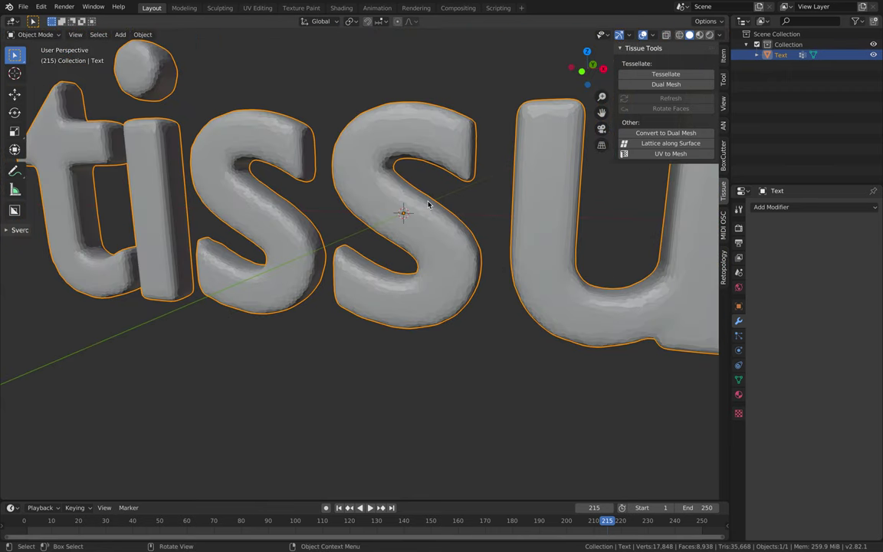
Step: Switch the text to Weight Paint mode and start a new Tissue Reaction-Diffusion on the dual mesh
scroll(428, 204, "down", 3)
left_click(35, 34)
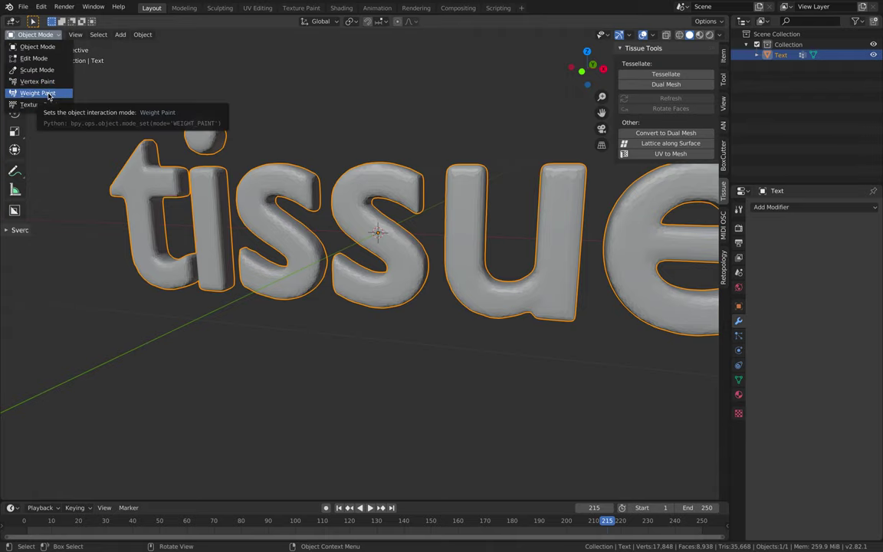
left_click(50, 95)
middle_click_drag(502, 206, 368, 172, "shift")
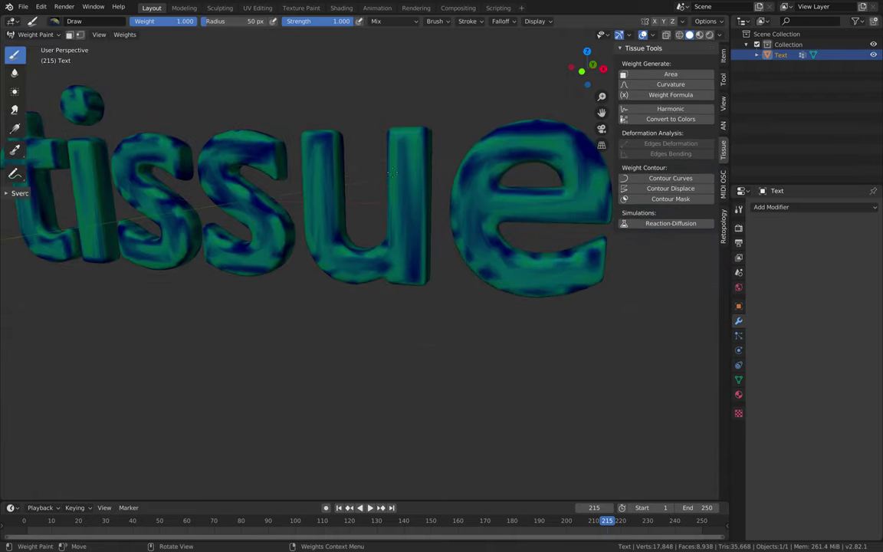
left_click(675, 223)
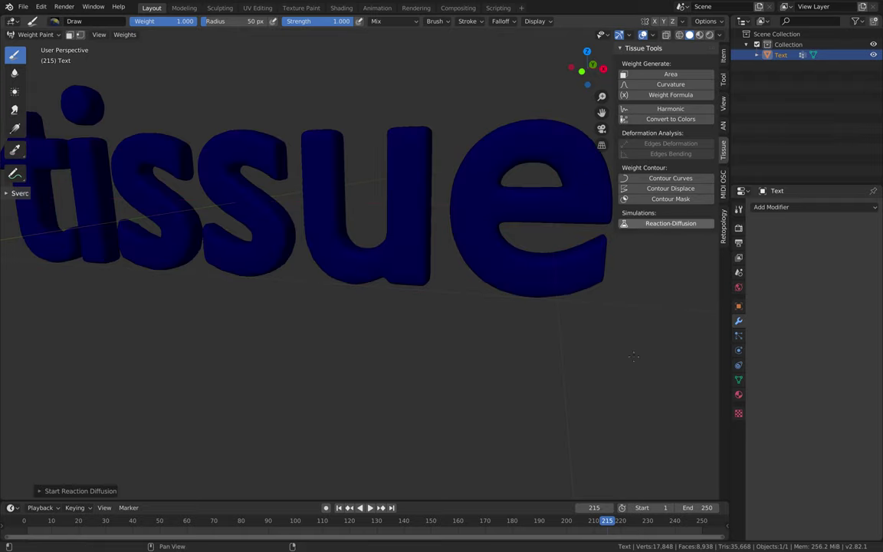
Step: Play the simulation and paint full-strength weight strokes across the front and back of the letters to seed the pattern
left_click(370, 507)
mouse_move(325, 241)
left_mouse_down()
mouse_move(244, 218)
mouse_move(196, 244)
mouse_move(126, 231)
left_mouse_up()
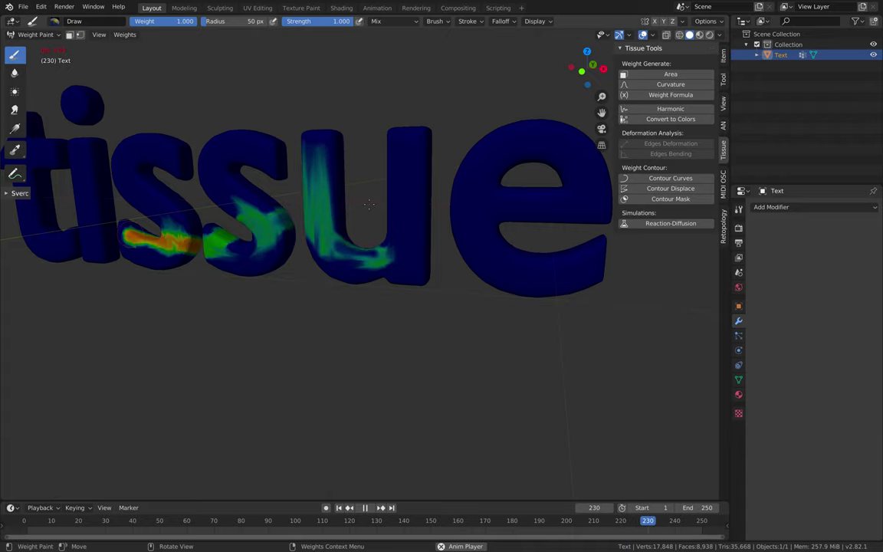
middle_click_drag(503, 276, 655, 293)
mouse_move(660, 293)
left_mouse_down()
mouse_move(651, 334)
mouse_move(524, 307)
mouse_move(307, 210)
mouse_move(171, 216)
left_mouse_up()
mouse_move(148, 283)
left_mouse_down()
mouse_move(114, 268)
mouse_move(117, 190)
mouse_move(196, 248)
left_mouse_up()
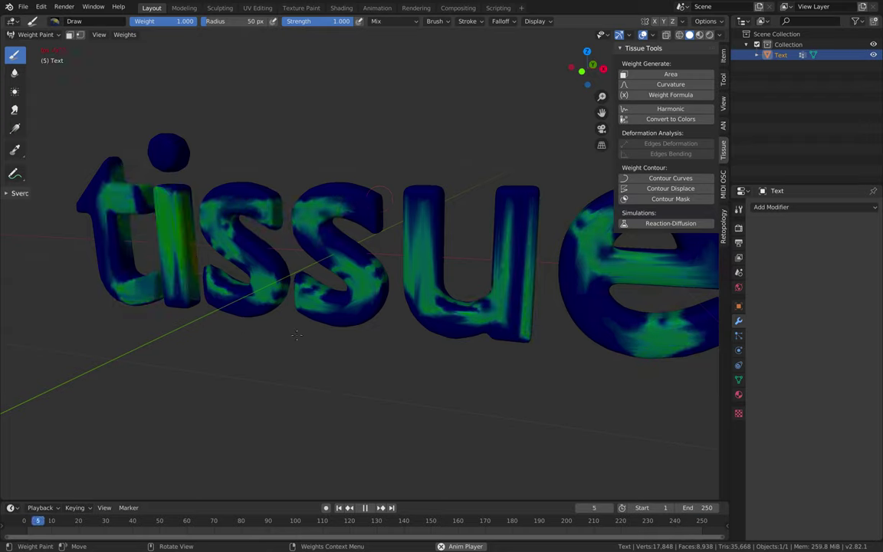
left_click_drag(520, 193, 539, 243)
middle_click_drag(539, 243, 381, 257)
mouse_move(359, 273)
left_mouse_down()
mouse_move(526, 370)
mouse_move(452, 371)
left_mouse_up()
middle_click_drag(323, 324, 153, 222)
mouse_move(138, 201)
left_mouse_down()
mouse_move(123, 226)
mouse_move(78, 244)
mouse_move(122, 223)
mouse_move(62, 197)
left_mouse_up()
mouse_move(227, 304)
left_mouse_down()
mouse_move(261, 295)
mouse_move(353, 189)
mouse_move(365, 265)
mouse_move(415, 216)
mouse_move(407, 272)
left_mouse_up()
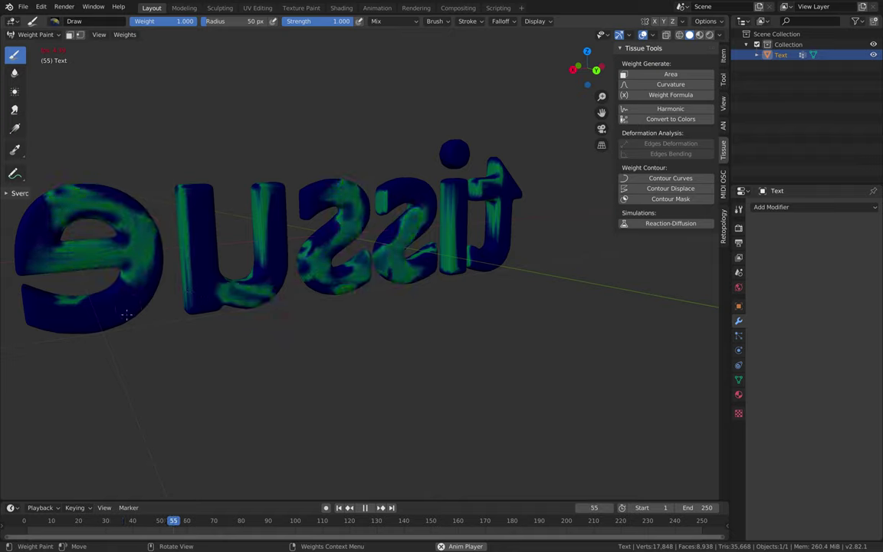
left_click_drag(123, 312, 86, 320)
left_click_drag(487, 261, 505, 235)
middle_click_drag(462, 255, 581, 251)
left_click_drag(618, 262, 675, 278)
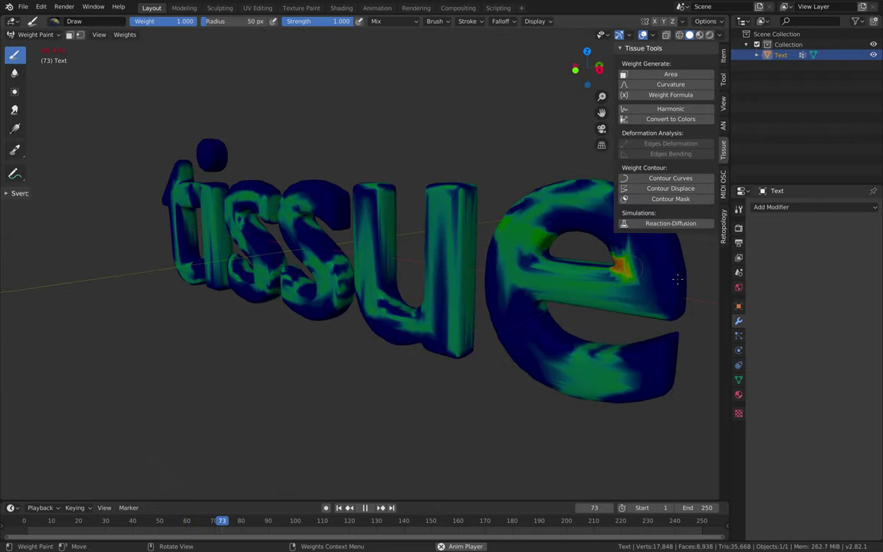
mouse_move(550, 335)
left_mouse_down()
mouse_move(517, 353)
mouse_move(502, 316)
left_mouse_up()
middle_click_drag(502, 315, 433, 205)
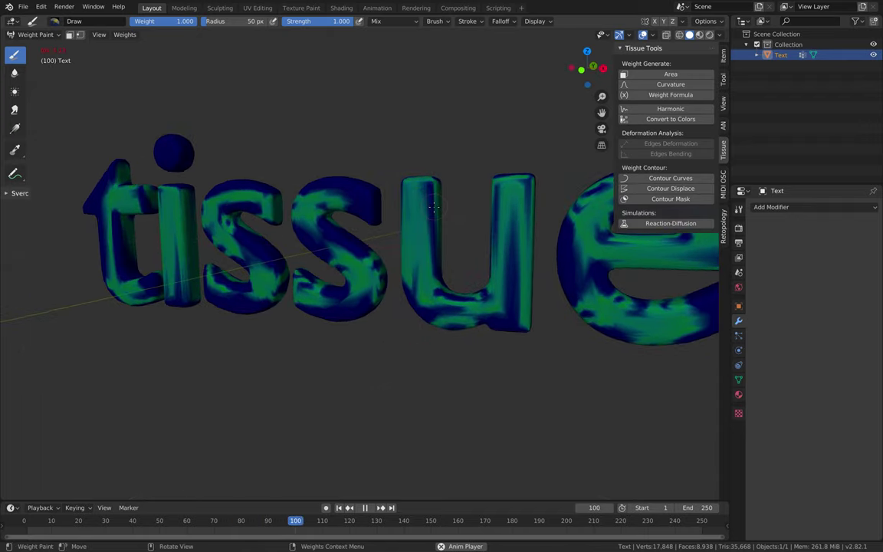
Step: Stop the simulation, rewind to frame 1 and return the text to Object Mode
left_click(366, 507)
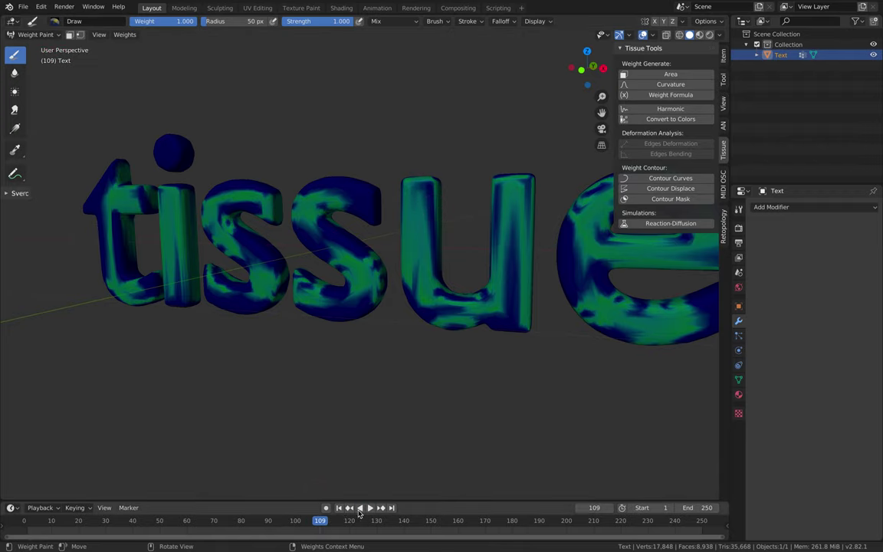
left_click(338, 507)
left_click(35, 34)
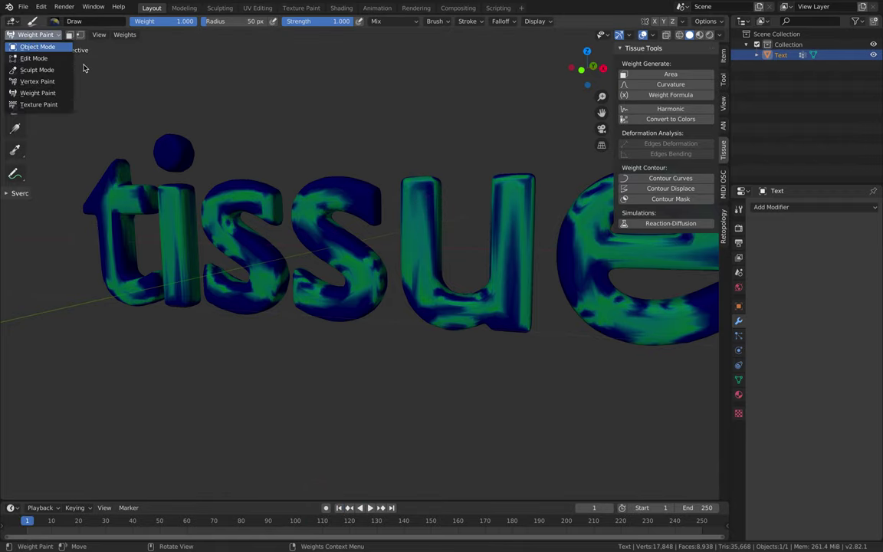
left_click(33, 47)
Step: Add and apply a Catmull-Clark Subdivision Surface modifier with one viewport level on the text, and examine the mesh in wireframe
left_click(800, 208)
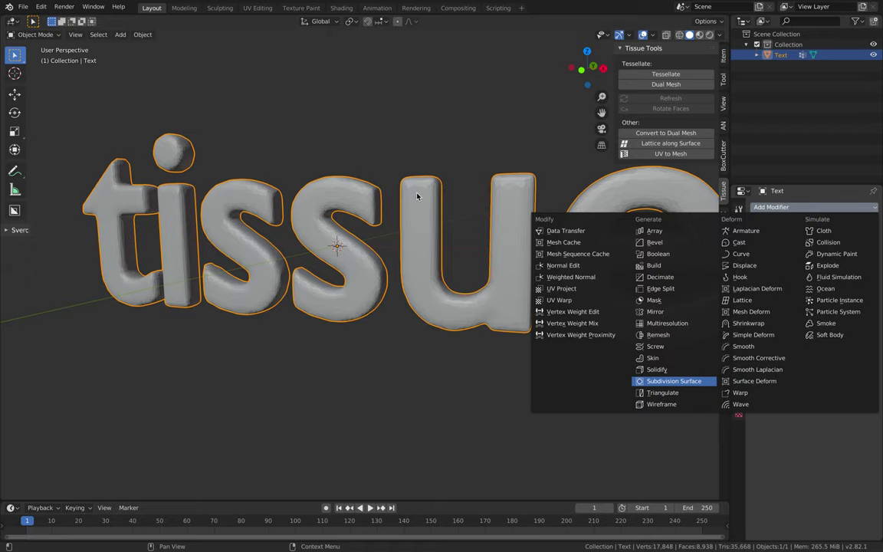
key("Return")
scroll(431, 199, "up", 3)
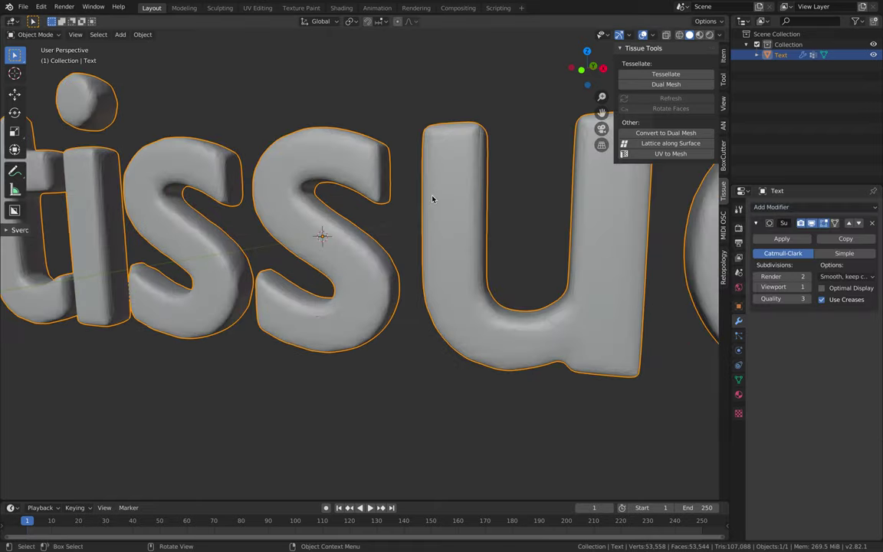
key("z")
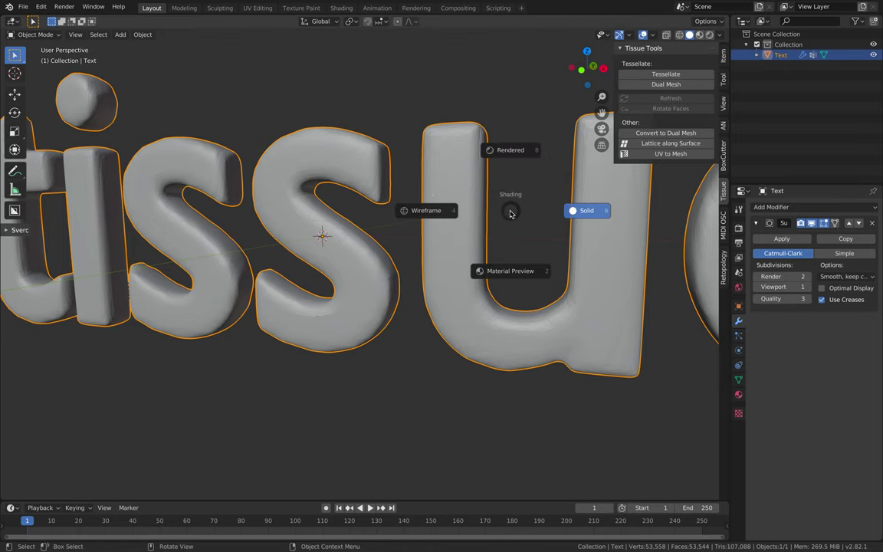
left_click(497, 214)
key("z")
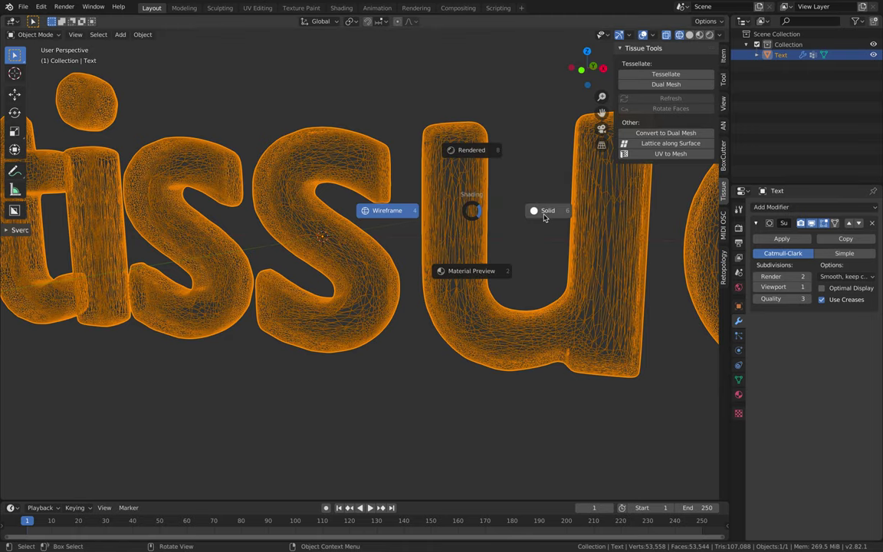
left_click(490, 197)
left_click(765, 242)
key("z")
left_click(479, 203)
scroll(479, 203, "up", 5)
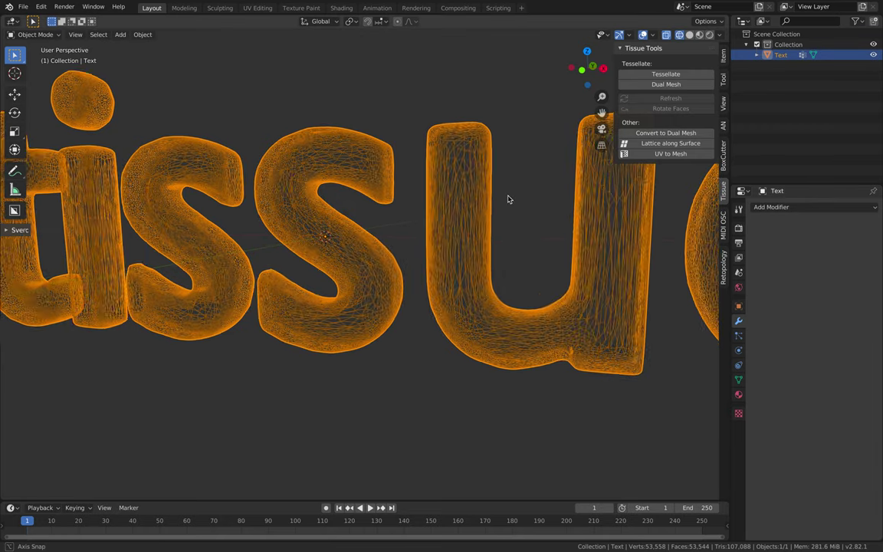
Step: Display the subdivided text in solid shading and switch it to Weight Paint mode
scroll(427, 237, "down", 5)
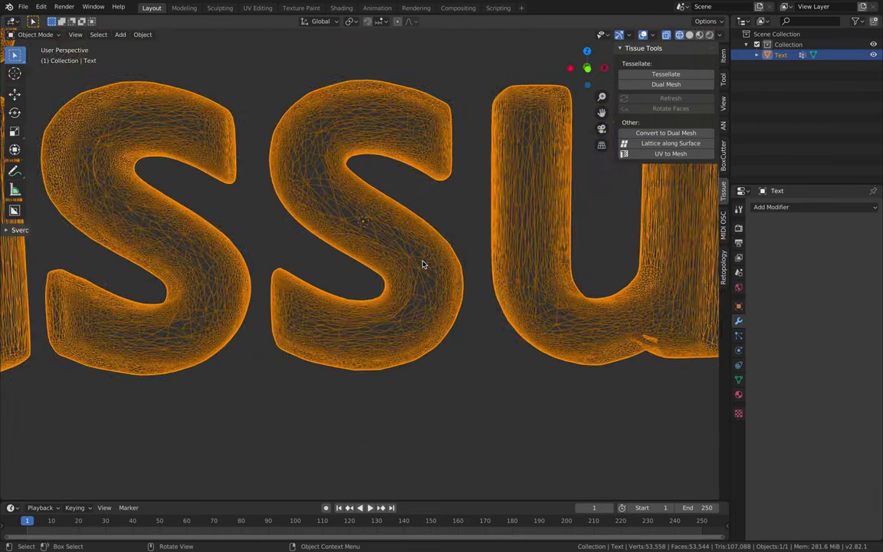
key("z")
left_click(450, 247)
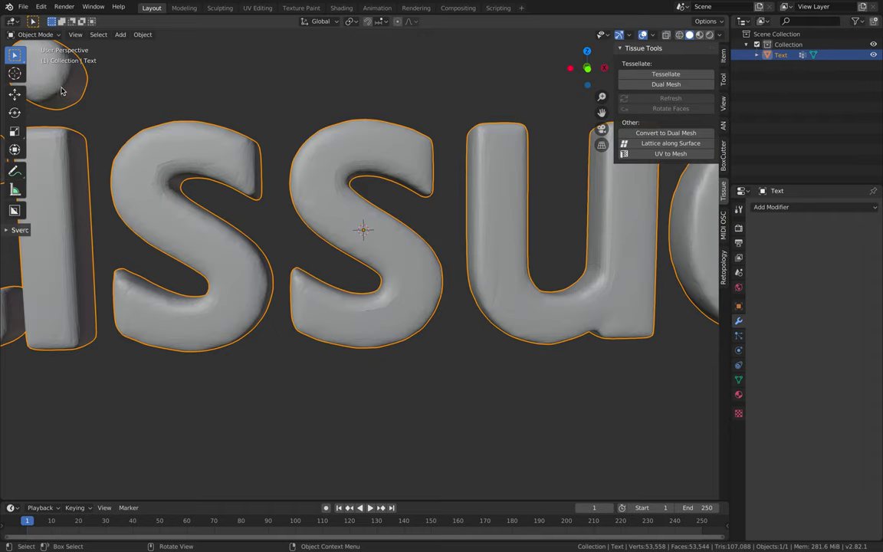
left_click(36, 35)
left_click(38, 92)
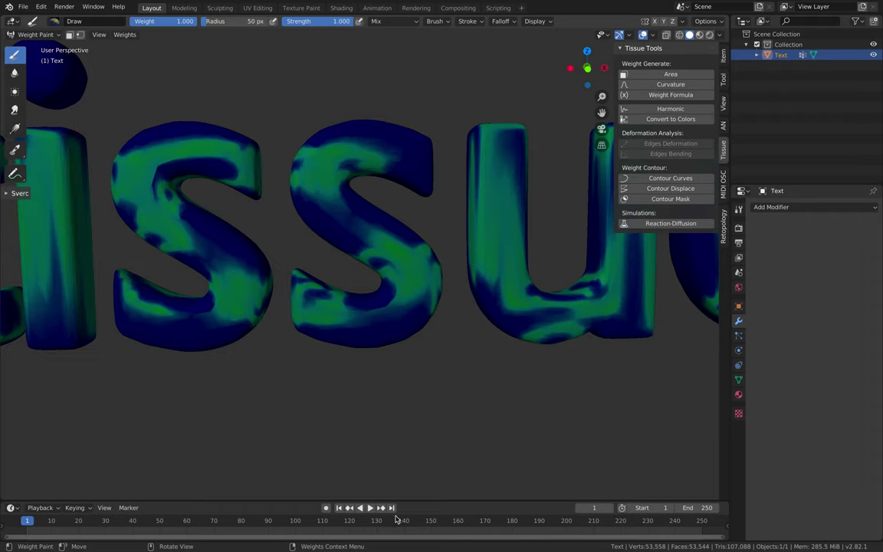
Step: Play the simulation, paint full-strength weight strokes across the front of the letters and the i's dot, and stop playback
key("space")
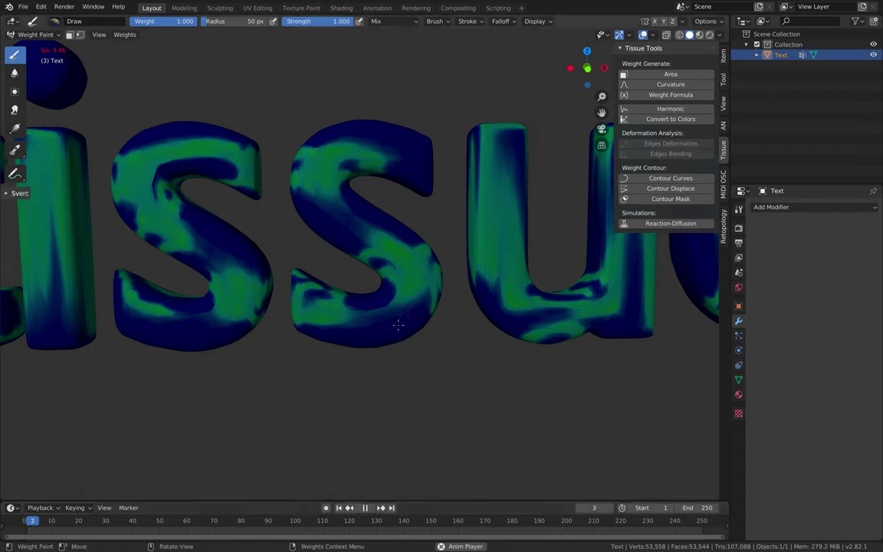
left_click(399, 321)
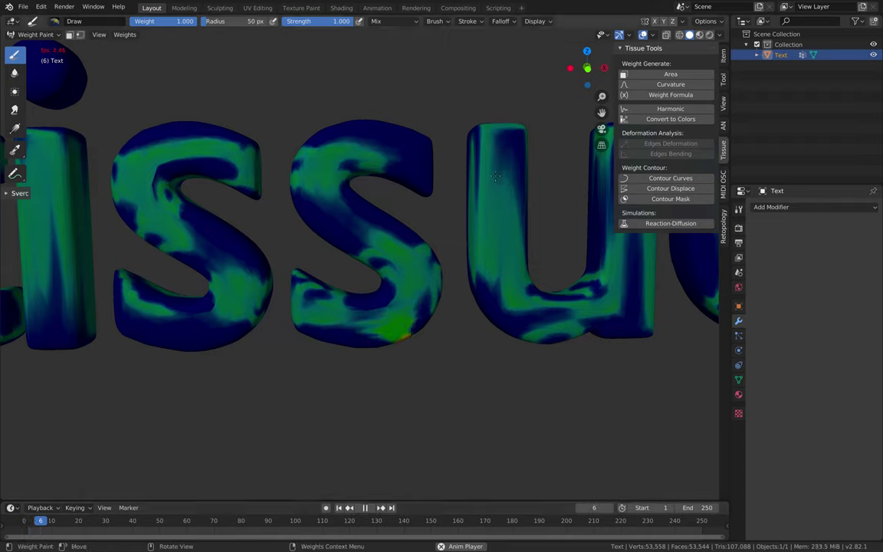
mouse_move(315, 208)
left_mouse_down()
mouse_move(354, 203)
mouse_move(365, 122)
left_mouse_up()
scroll(349, 269, "down", 3)
left_click_drag(288, 286, 249, 304)
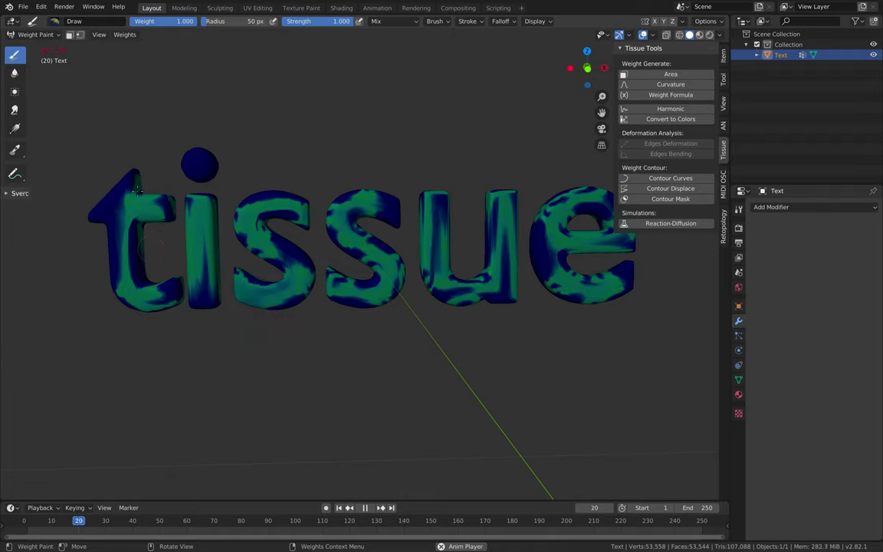
left_click_drag(118, 212, 120, 254)
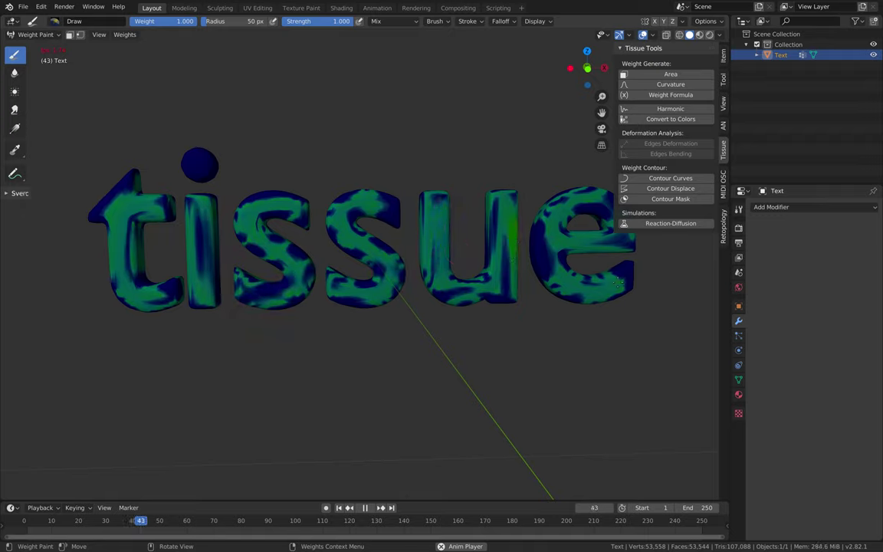
left_click_drag(441, 237, 418, 230)
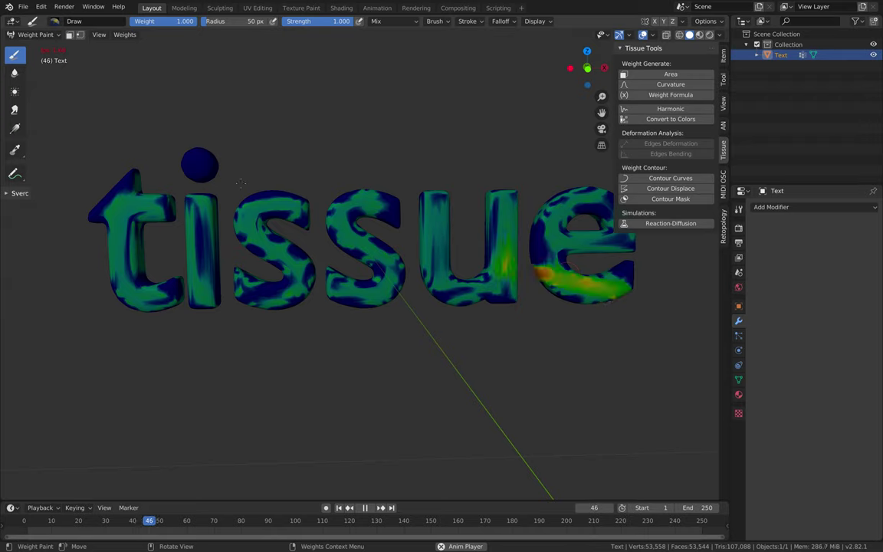
left_click_drag(210, 171, 213, 162)
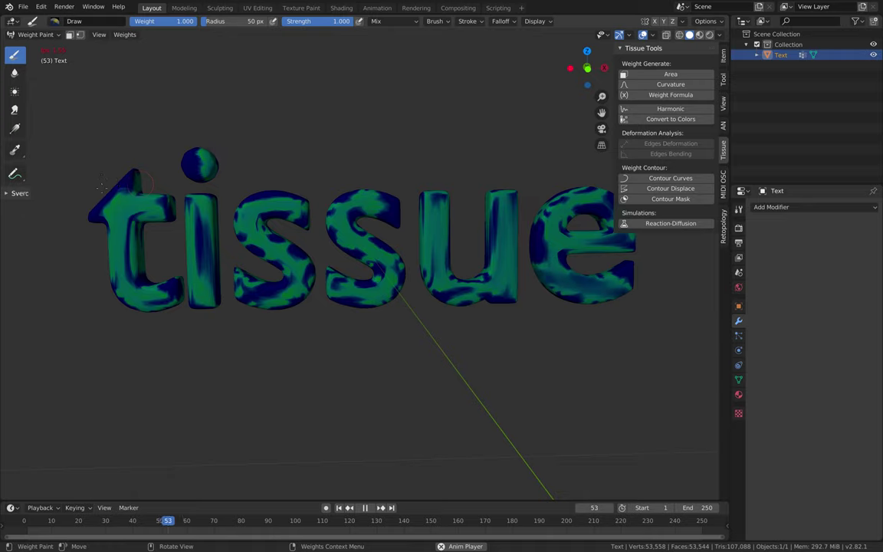
left_click_drag(115, 230, 109, 191)
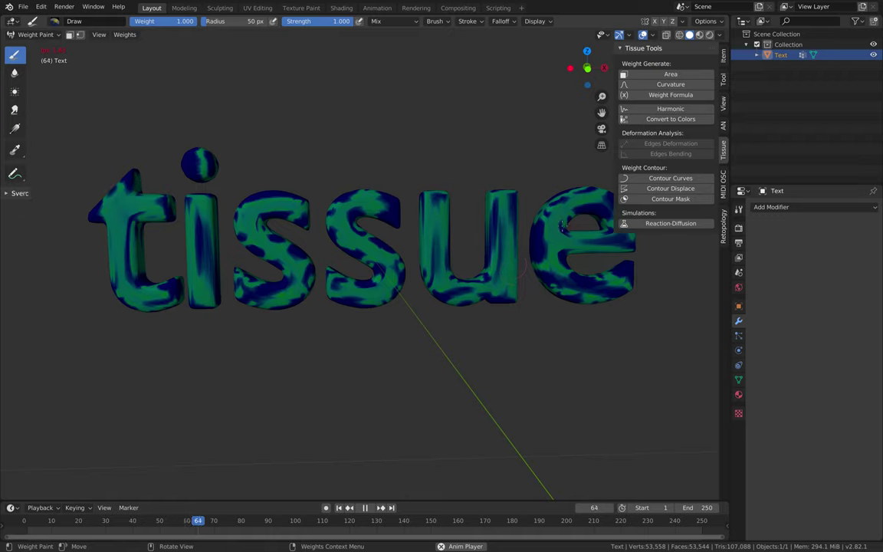
left_click_drag(492, 207, 507, 200)
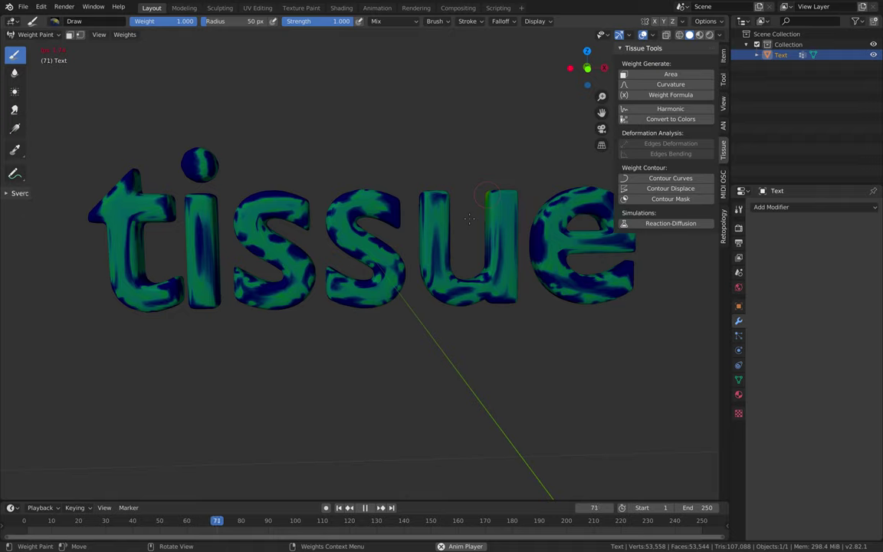
left_click_drag(469, 221, 399, 247)
mouse_move(341, 274)
left_mouse_down()
mouse_move(288, 281)
mouse_move(203, 249)
left_mouse_up()
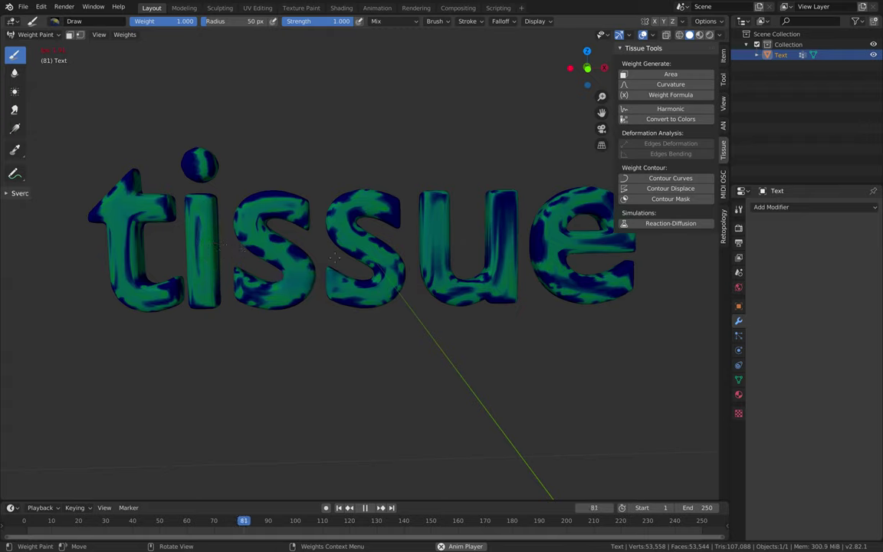
left_click(368, 509)
Step: Open the text's Reaction-Diffusion settings and paint full-strength weight strokes on the back of the letters while playback is stopped
left_click(739, 379)
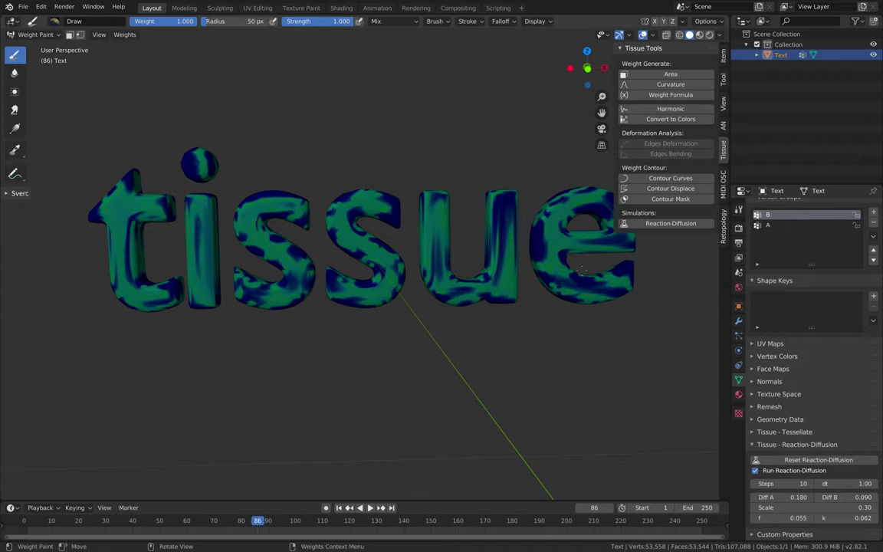
middle_click_drag(558, 281, 335, 274)
left_click_drag(440, 197, 449, 207)
left_click(390, 229)
left_click_drag(266, 255, 255, 222)
left_click_drag(224, 259, 214, 271)
left_click(423, 266)
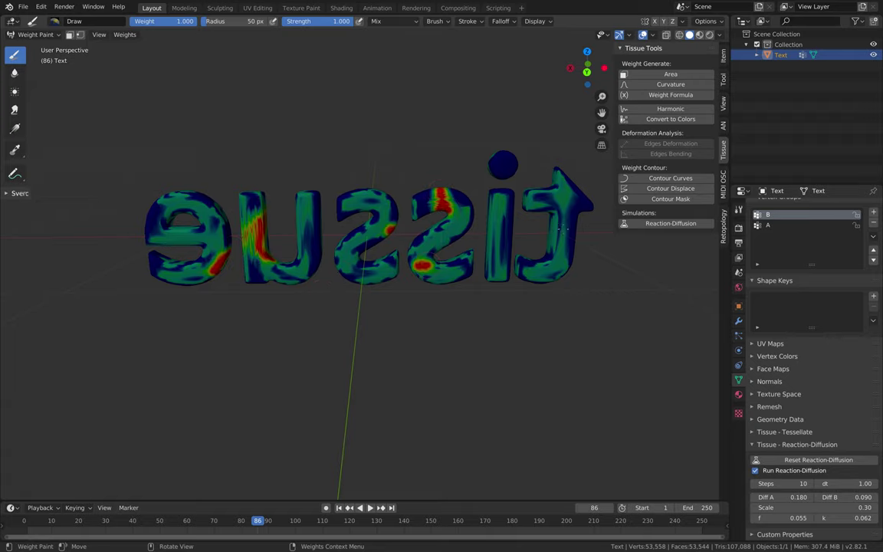
mouse_move(562, 226)
middle_mouse_down()
mouse_move(533, 207)
mouse_move(570, 222)
middle_mouse_up()
Step: Resume the simulation and paint extra weight strokes on both stems of the u and the top of the first s
left_click(373, 508)
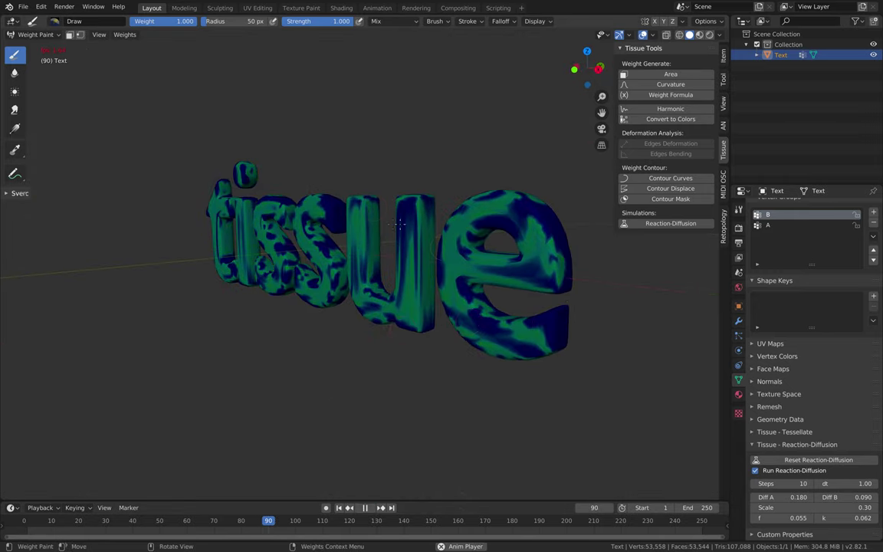
middle_click_drag(441, 219, 456, 259)
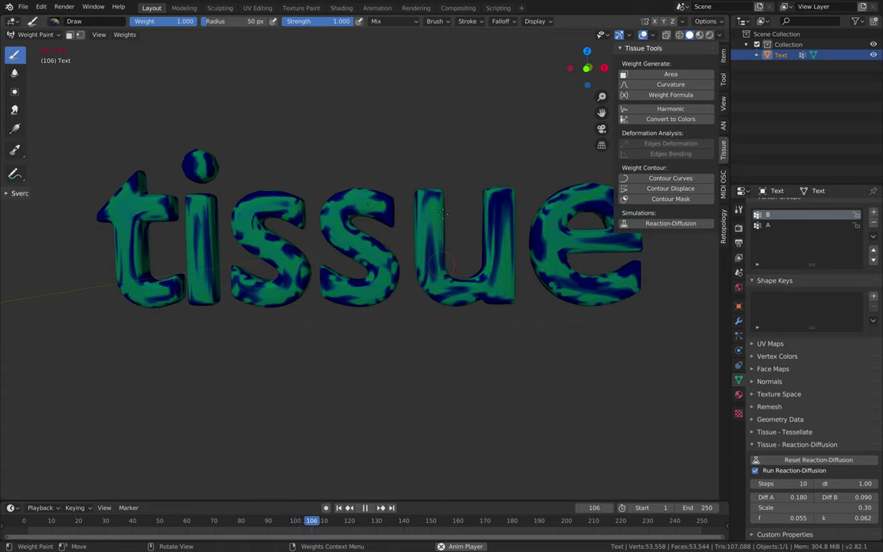
left_click_drag(432, 211, 433, 214)
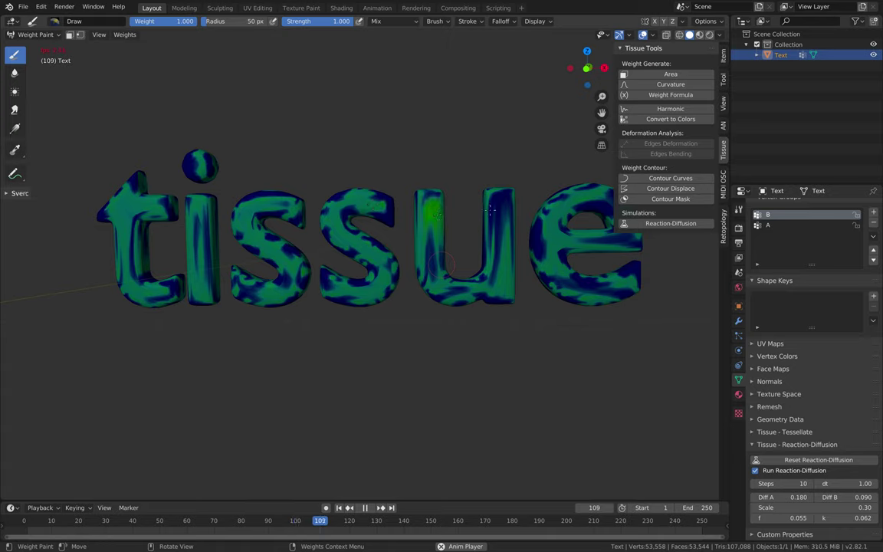
left_click_drag(494, 206, 493, 218)
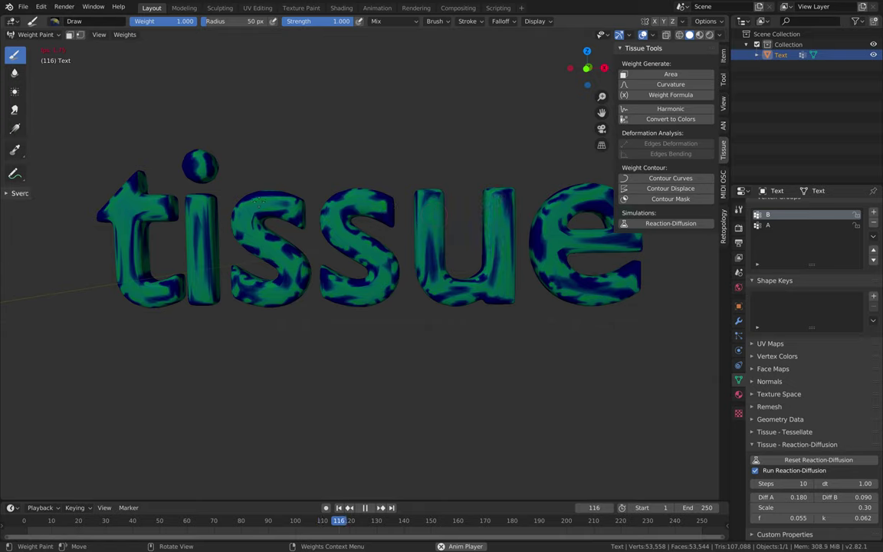
left_click(252, 190)
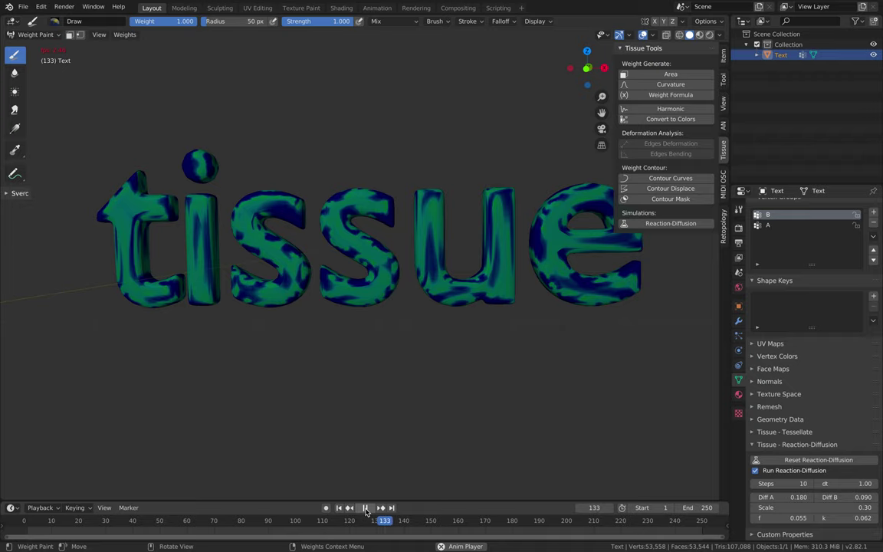
Step: Return the text to Object Mode and add a Mask modifier using vertex group B with a threshold of 0.182
left_click(35, 35)
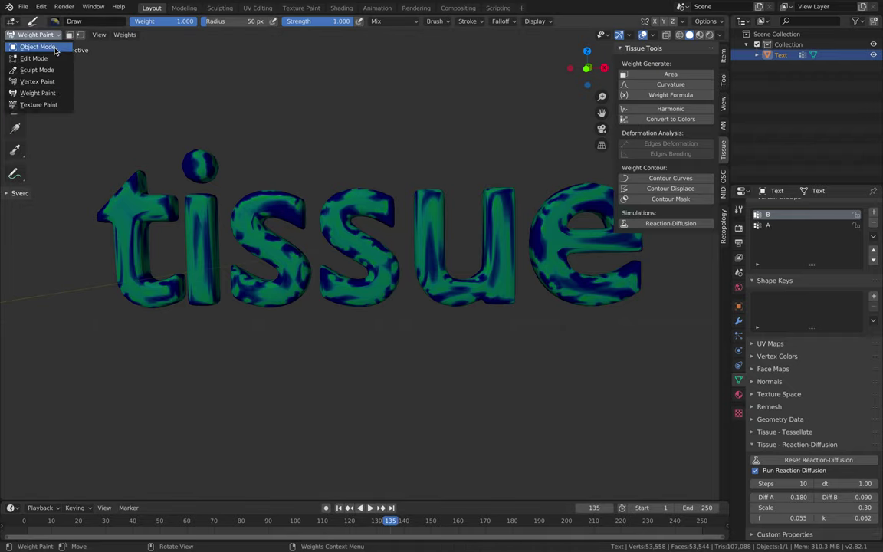
left_click(30, 44)
left_click(738, 320)
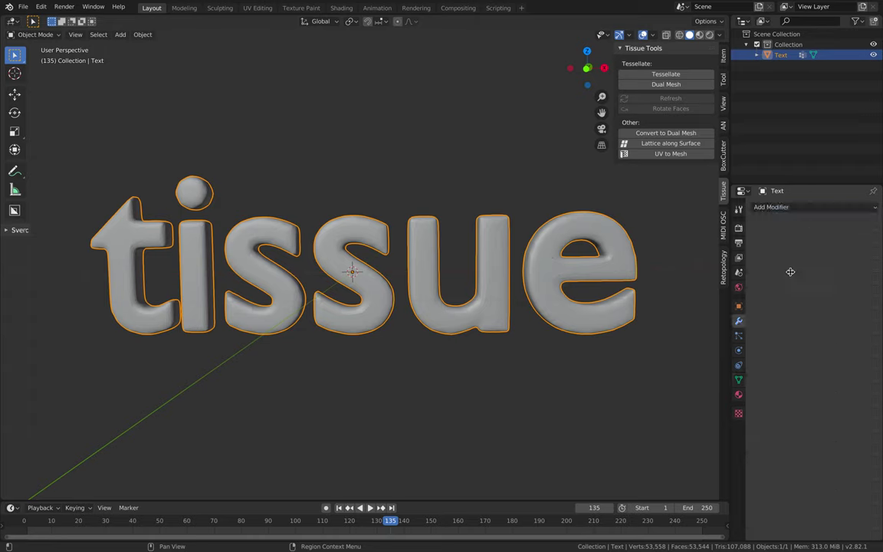
left_click(809, 208)
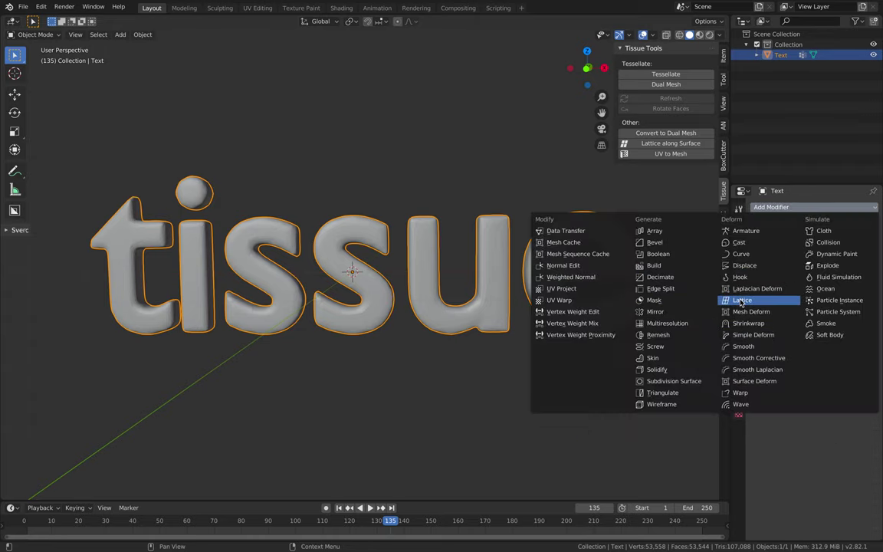
left_click(684, 300)
left_click(827, 265)
left_click(817, 285)
left_click(832, 267)
left_click(827, 291)
left_click(832, 265)
left_click(808, 333)
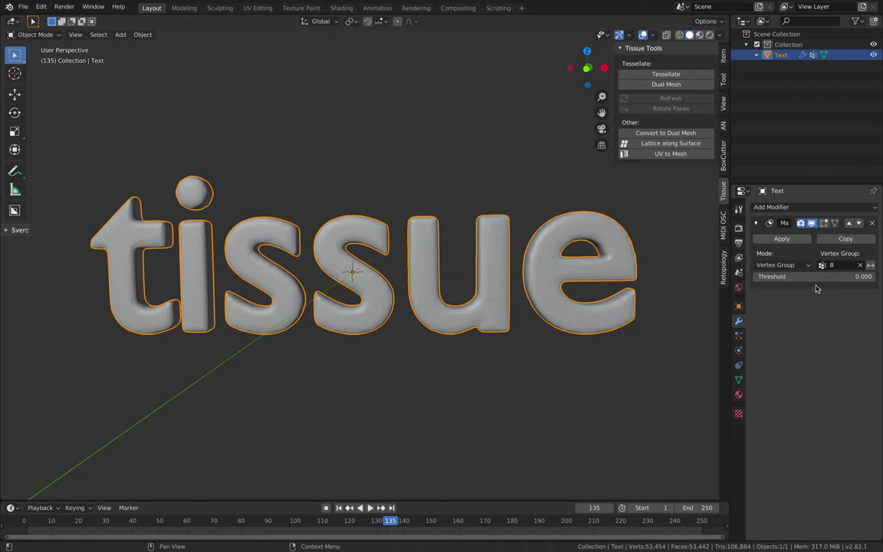
left_click_drag(814, 276, 828, 276)
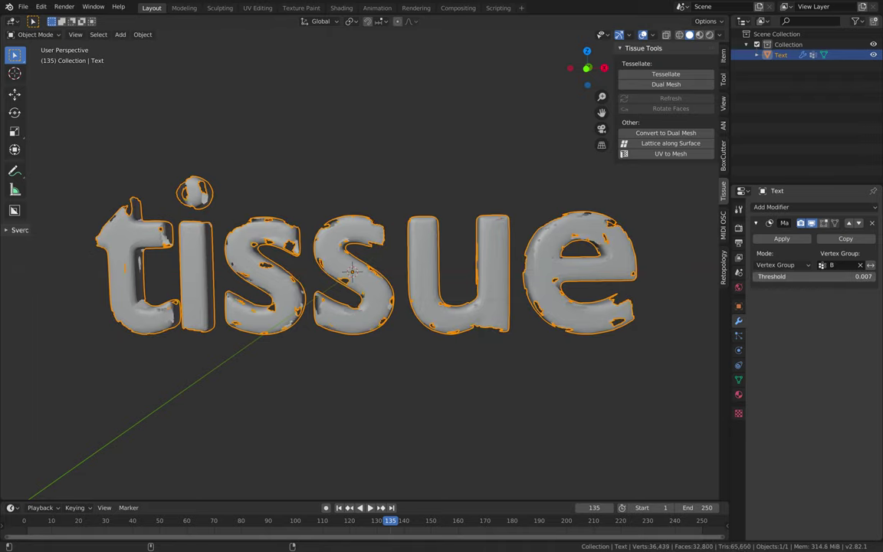
left_click_drag(828, 276, 857, 276)
Step: Add a Displace modifier to the text, limited to vertex group B with a strength of 0.120
left_click(774, 207)
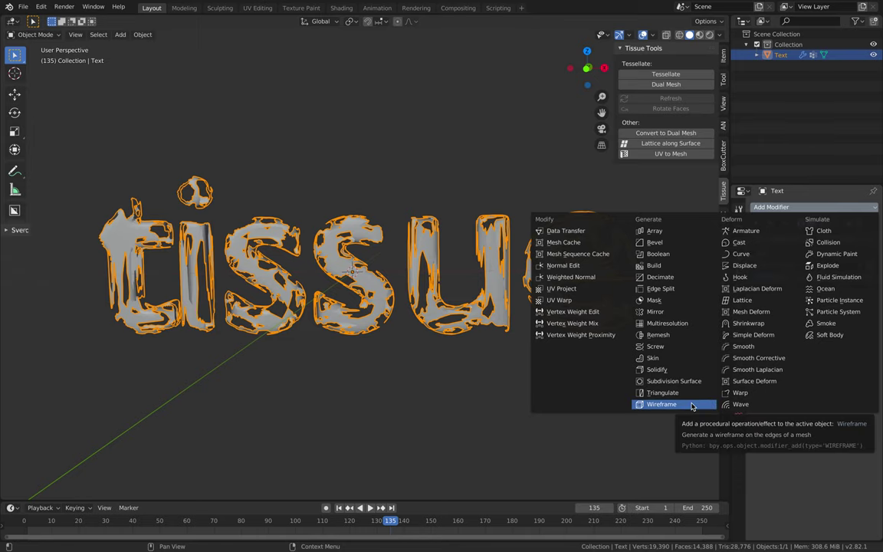
left_click(747, 265)
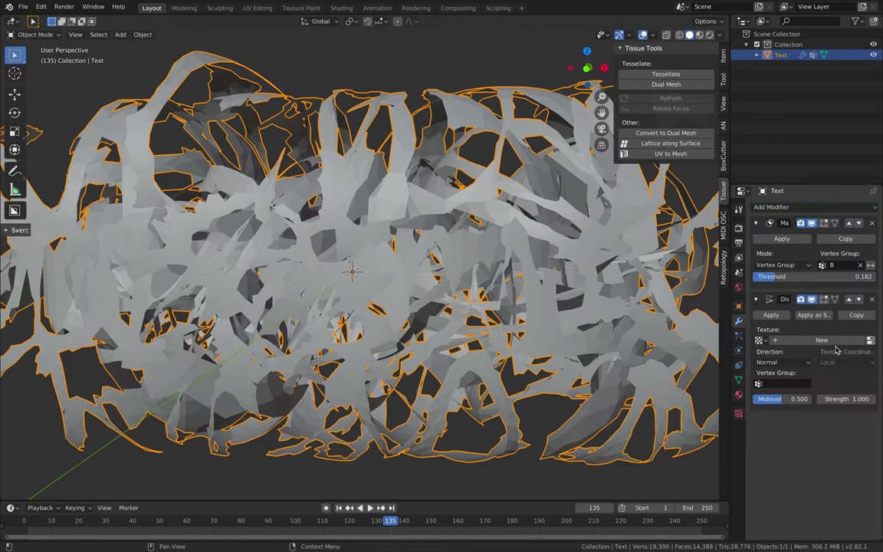
left_click(778, 383)
left_click(705, 355)
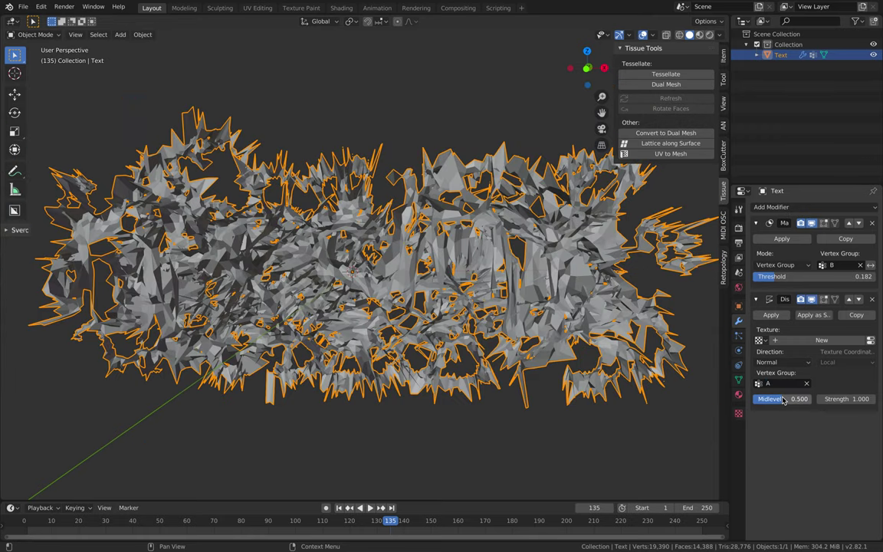
left_click(780, 385)
left_click(706, 367)
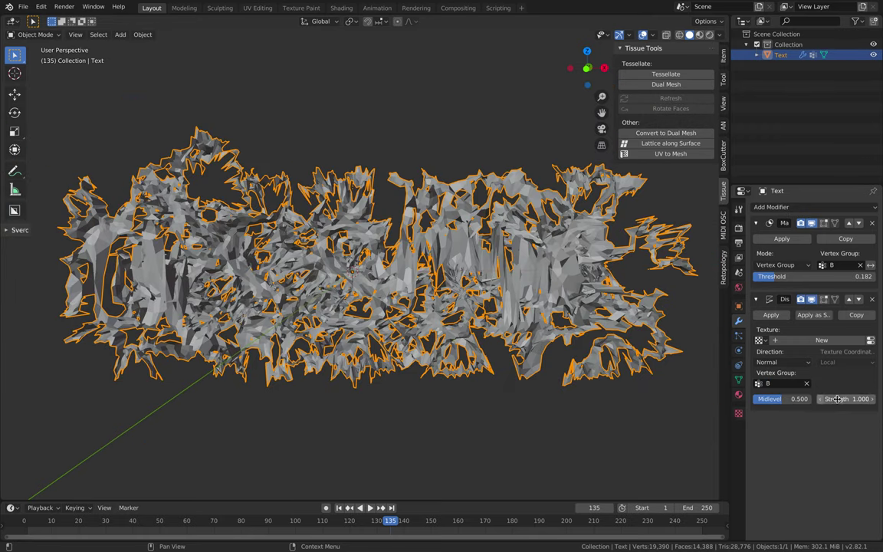
mouse_move(846, 398)
left_mouse_down()
mouse_move(801, 398)
mouse_move(844, 399)
left_mouse_up()
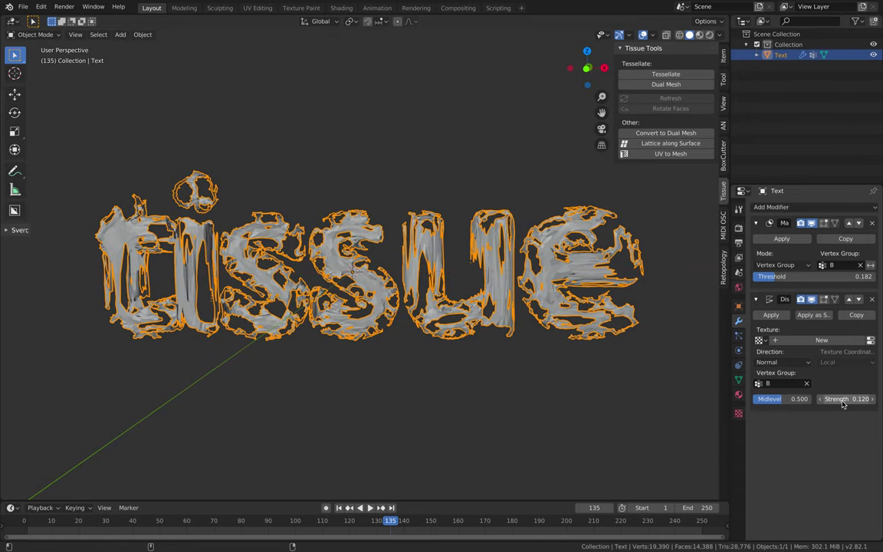
Step: Deselect the text, open the viewport shading options and examine the masked, displaced letters from several angles
middle_click_drag(498, 354, 544, 309)
left_click(500, 352)
scroll(500, 352, "up", 3)
left_click(719, 36)
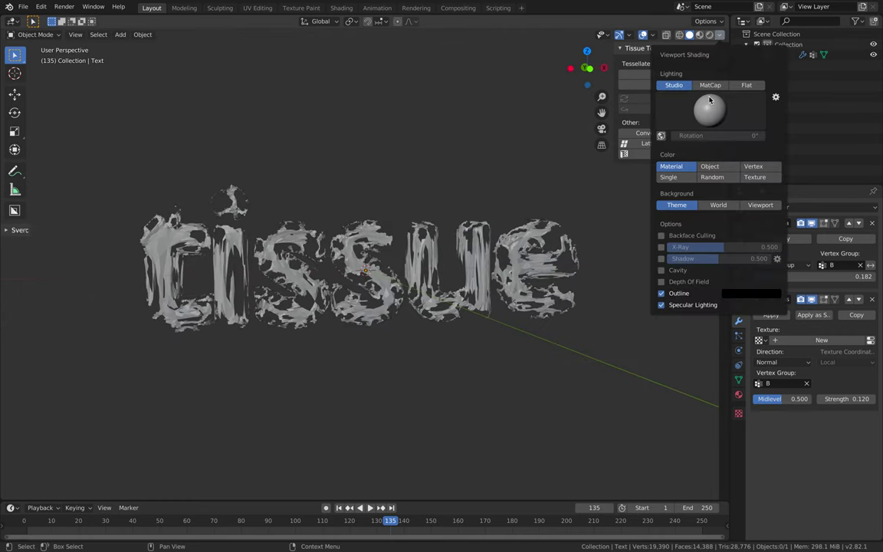
scroll(517, 209, "up", 3)
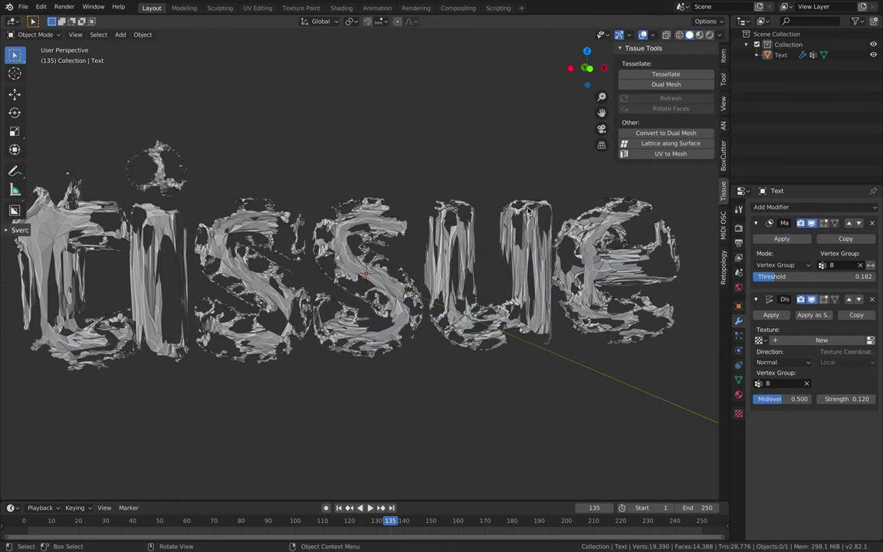
mouse_move(511, 210)
middle_mouse_down()
mouse_move(422, 215)
mouse_move(502, 224)
middle_mouse_up()
scroll(469, 218, "down", 3)
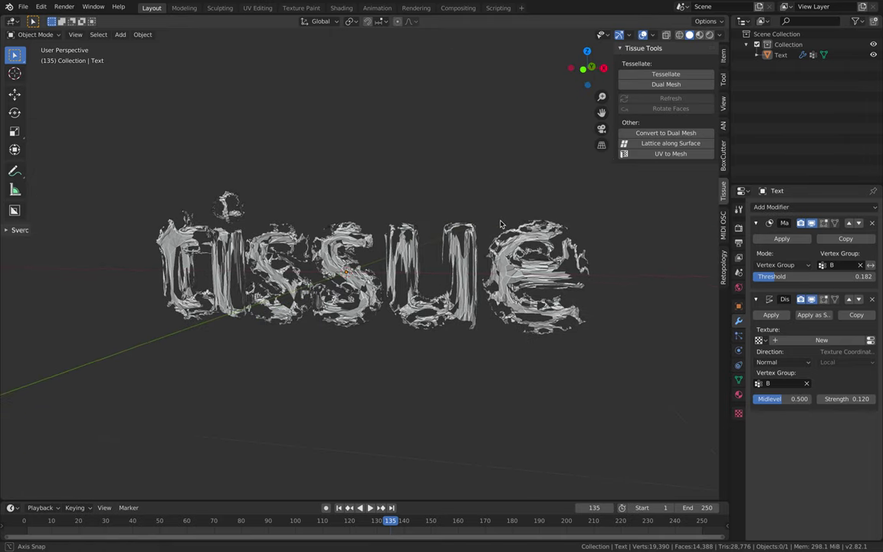
Step: Switch to the browser's poisonous snake image results and the Blender cube contour-curves scene for comparison, and return to the text scene
key("ctrl+Right")
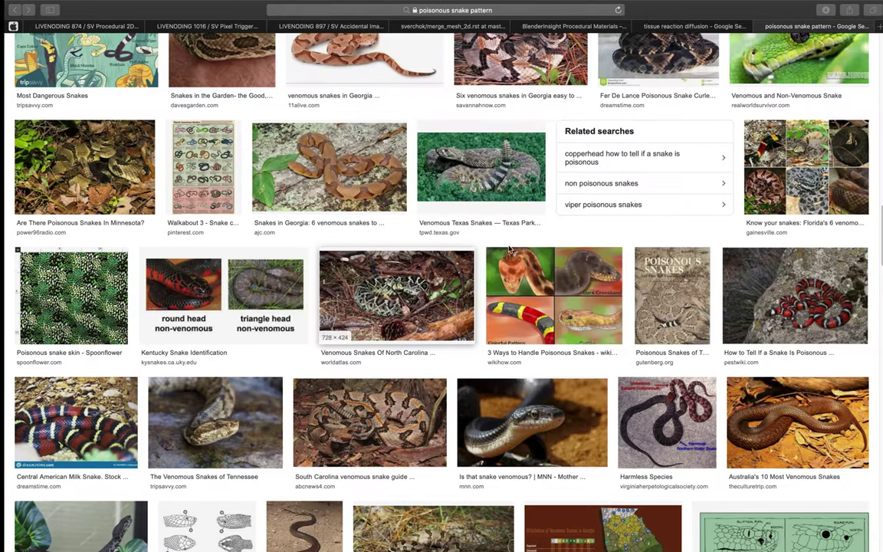
scroll(510, 249, "up", 10)
key("ctrl+Left")
middle_click_drag(459, 247, 489, 231)
key("ctrl+Left")
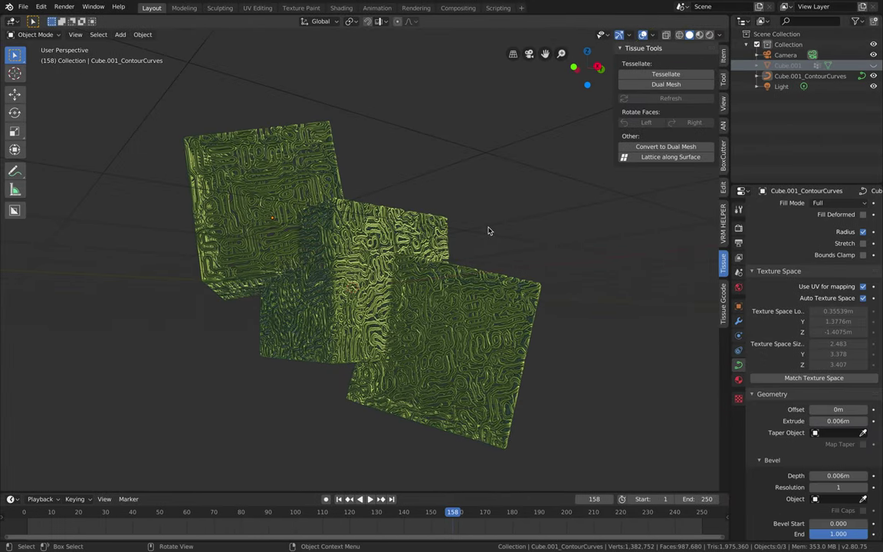
key("ctrl+Right")
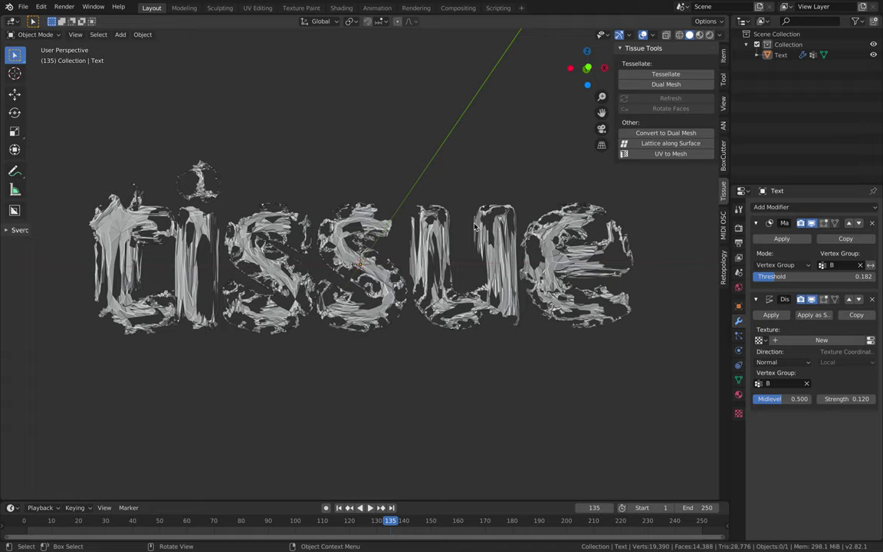